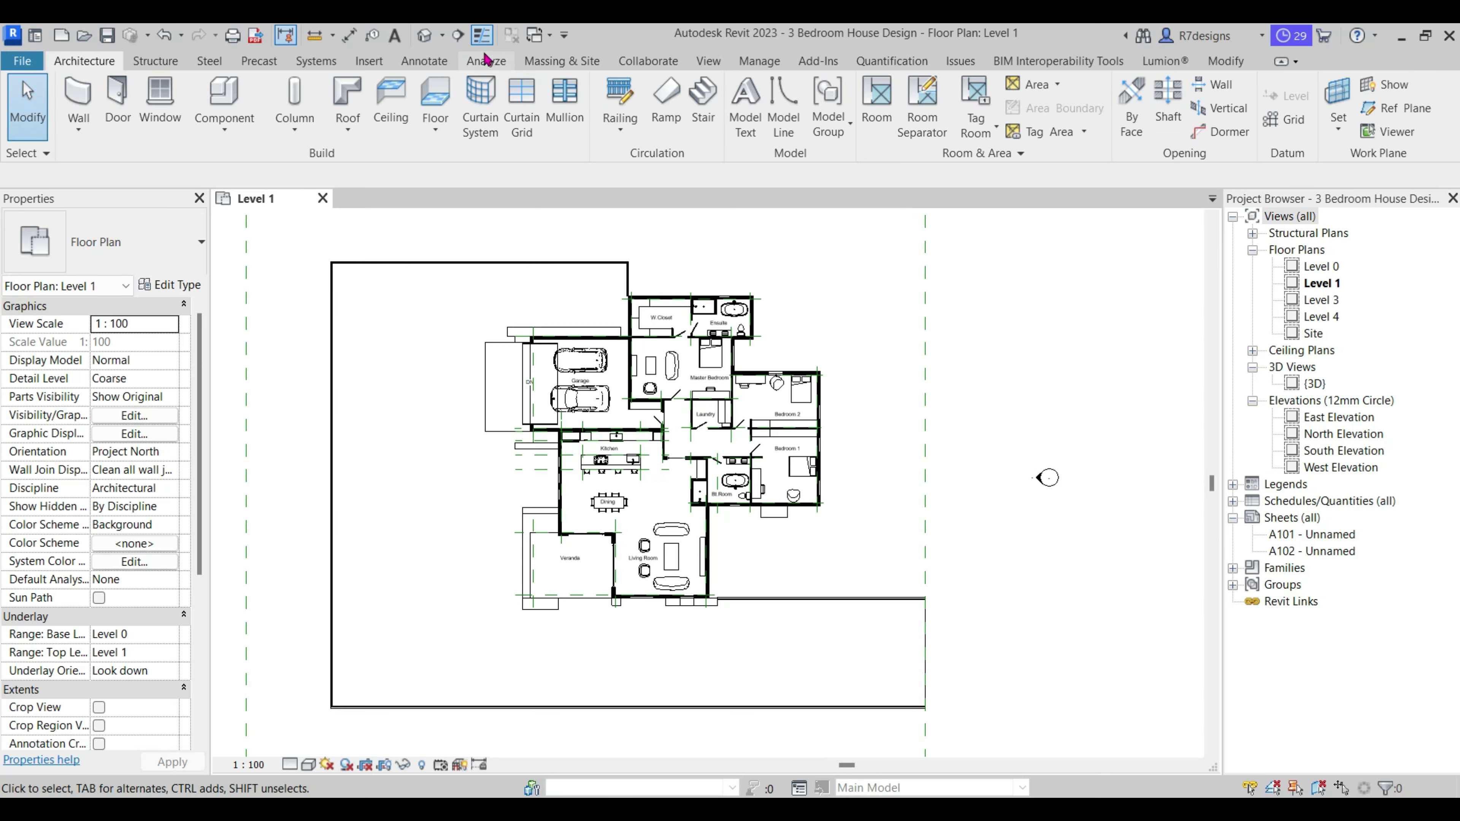
Switch to the default 3D view, orbit front-left, and zoom in on the concrete paving edge.
{"action": "left_click", "coordinate": [423, 36]}
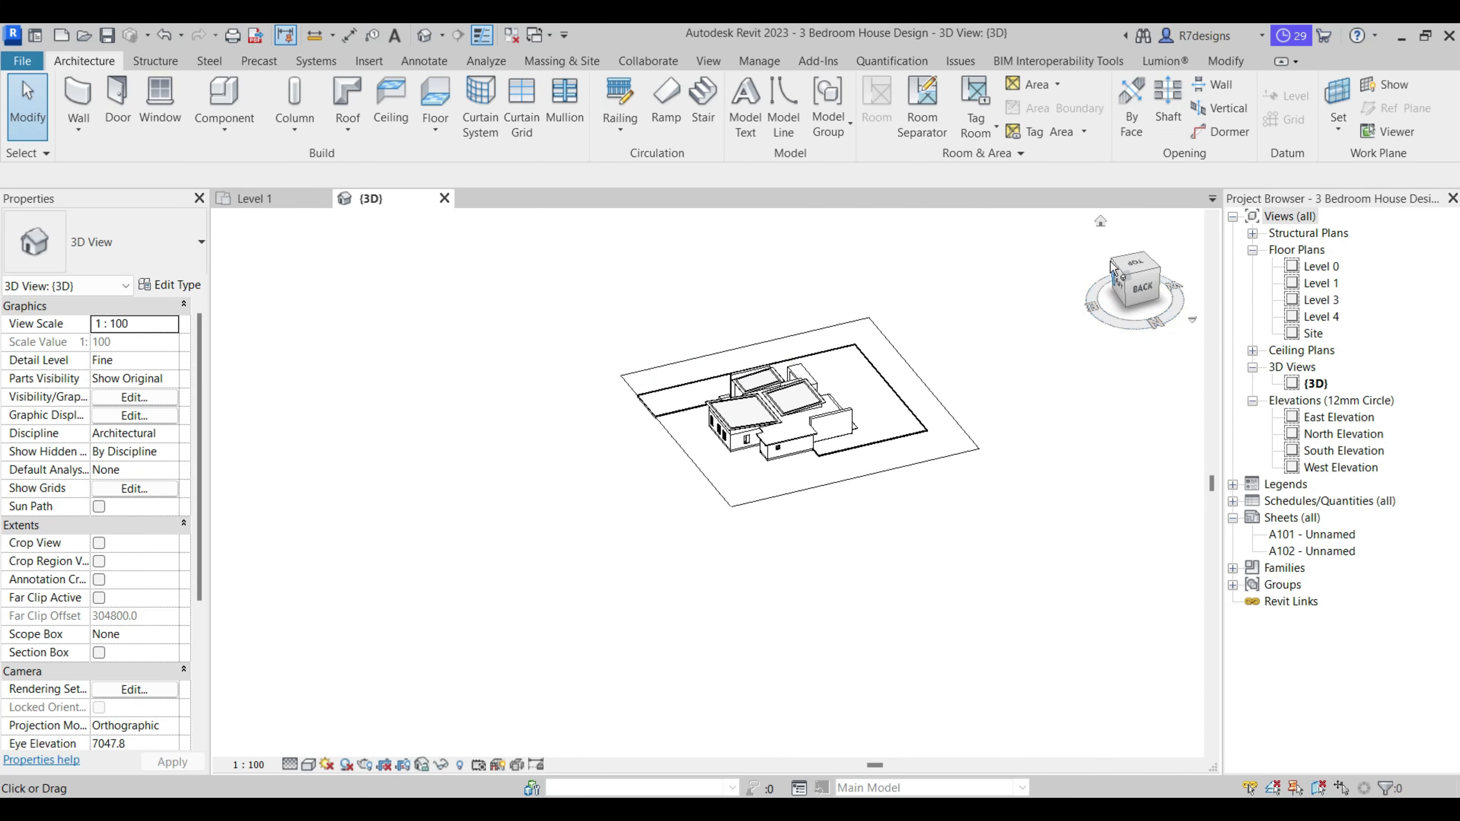
{"action": "mouse_move", "coordinate": [258, 269]}
{"action": "middle_mouse_down", "text": "shift"}
{"action": "mouse_move", "coordinate": [939, 222]}
{"action": "mouse_move", "coordinate": [822, 289]}
{"action": "mouse_move", "coordinate": [815, 275]}
{"action": "middle_mouse_up", "text": "shift"}
{"action": "scroll", "coordinate": [816, 271], "scroll_direction": "up", "scroll_amount": 2}
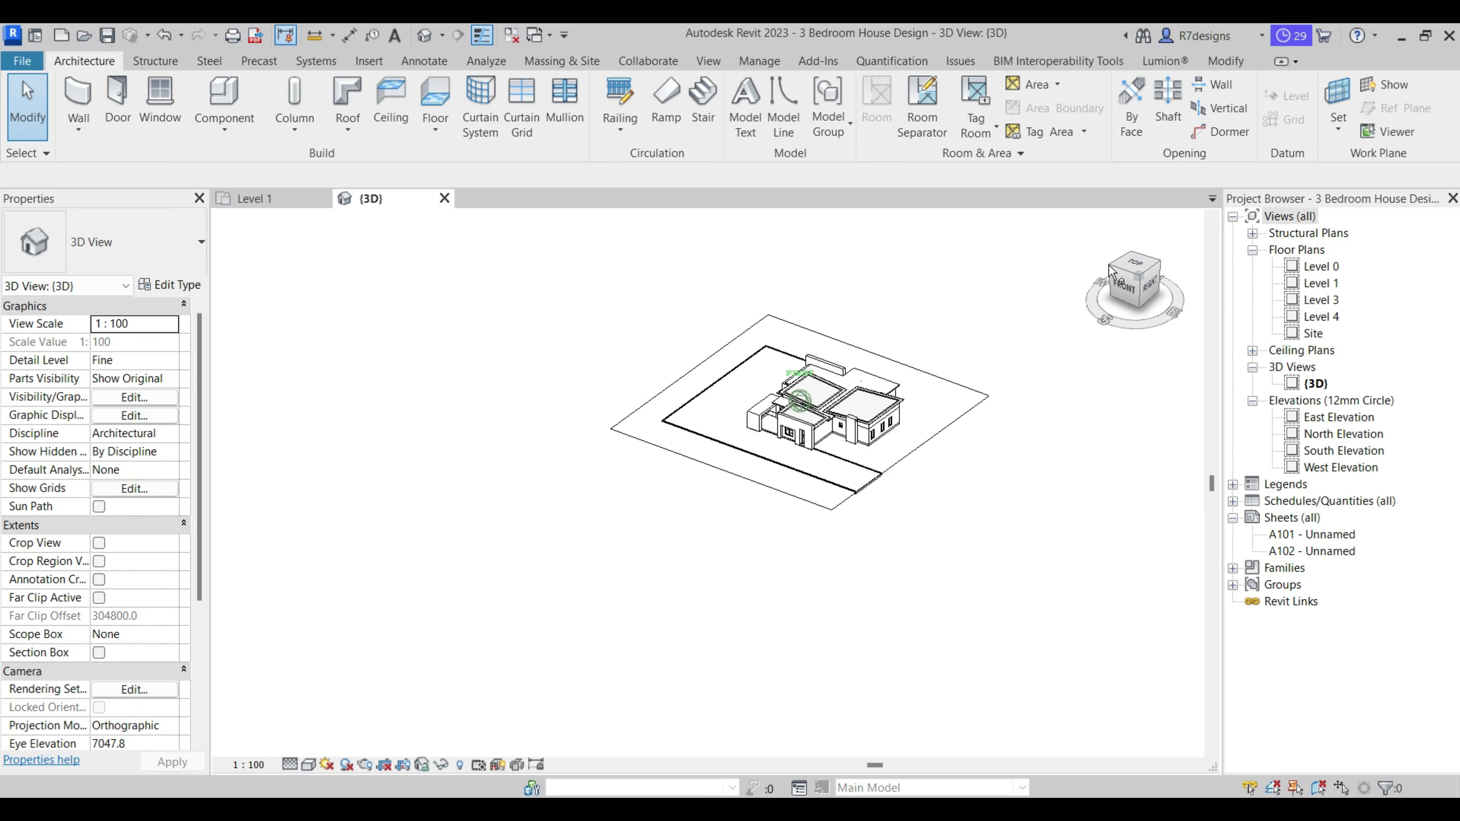
{"action": "scroll", "coordinate": [1033, 512], "scroll_direction": "up", "scroll_amount": 2}
{"action": "scroll", "coordinate": [1148, 489], "scroll_direction": "up", "scroll_amount": 2}
{"action": "scroll", "coordinate": [1062, 496], "scroll_direction": "up", "scroll_amount": 2}
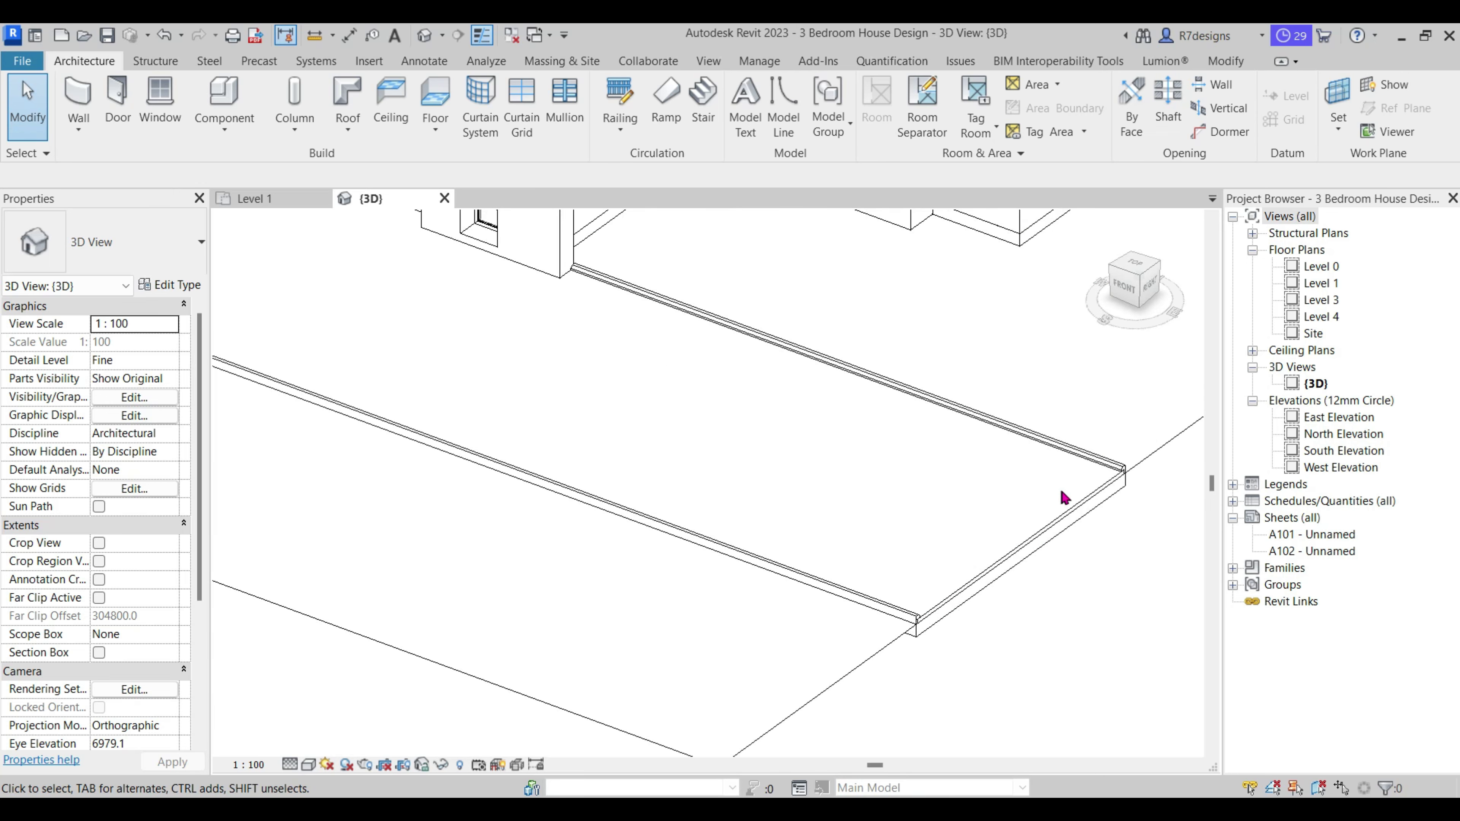
Edit the paving floor in place, select its extrusion, and browse its Material property.
{"action": "left_click", "coordinate": [1073, 505]}
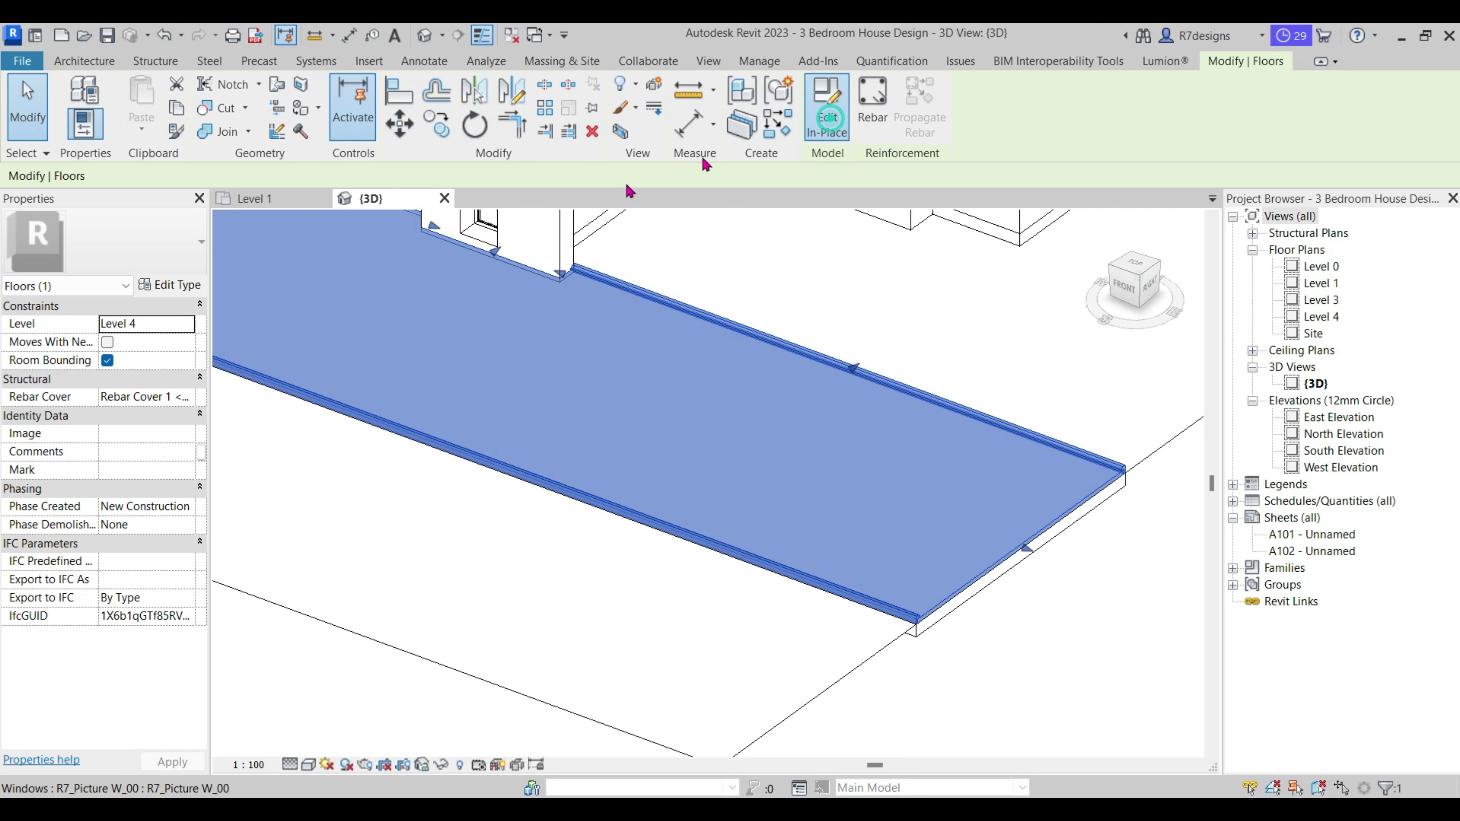
{"action": "left_click", "coordinate": [997, 561]}
{"action": "left_click", "coordinate": [189, 451]}
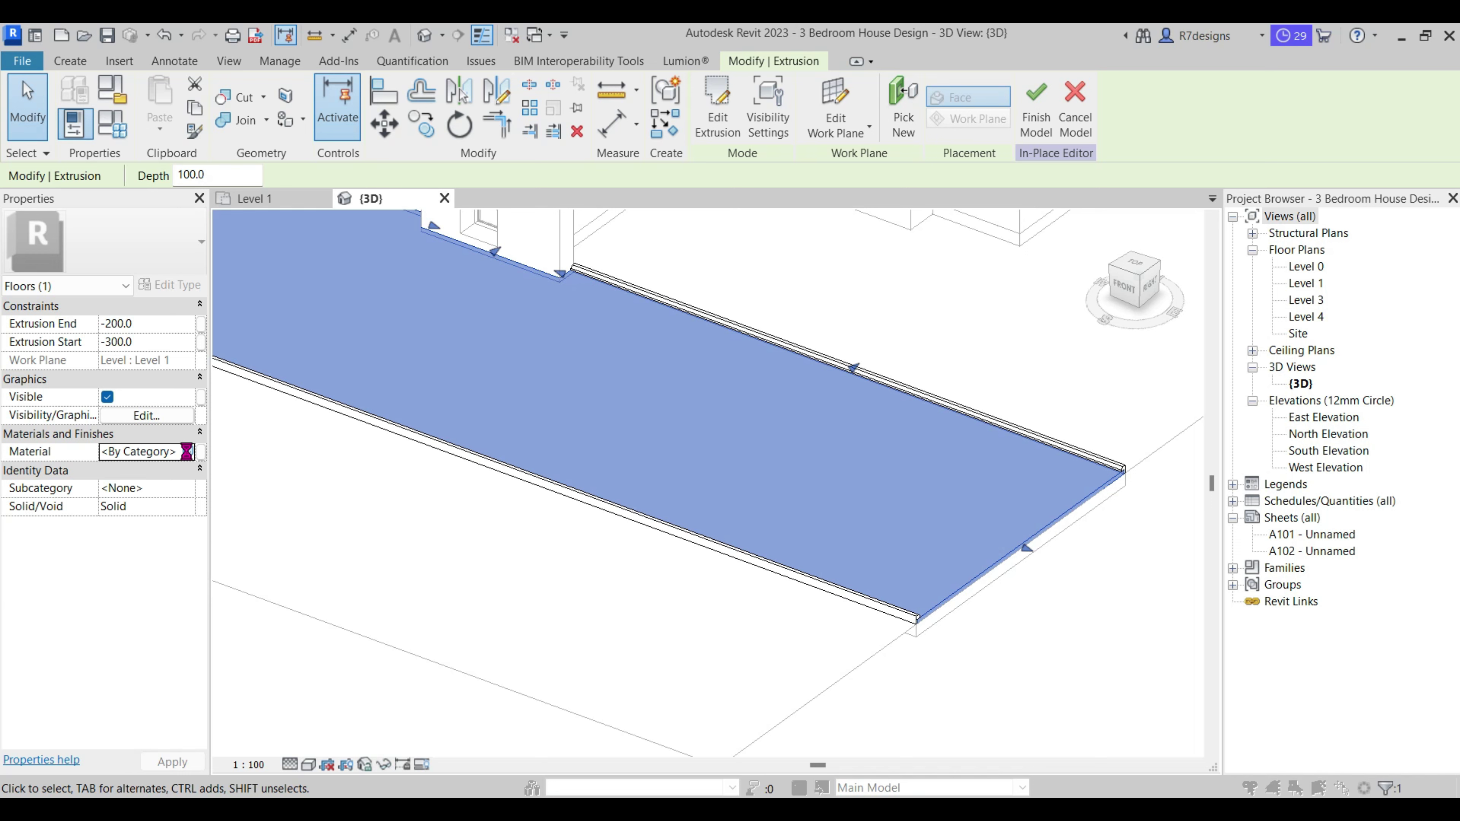
{"action": "left_click", "coordinate": [188, 451]}
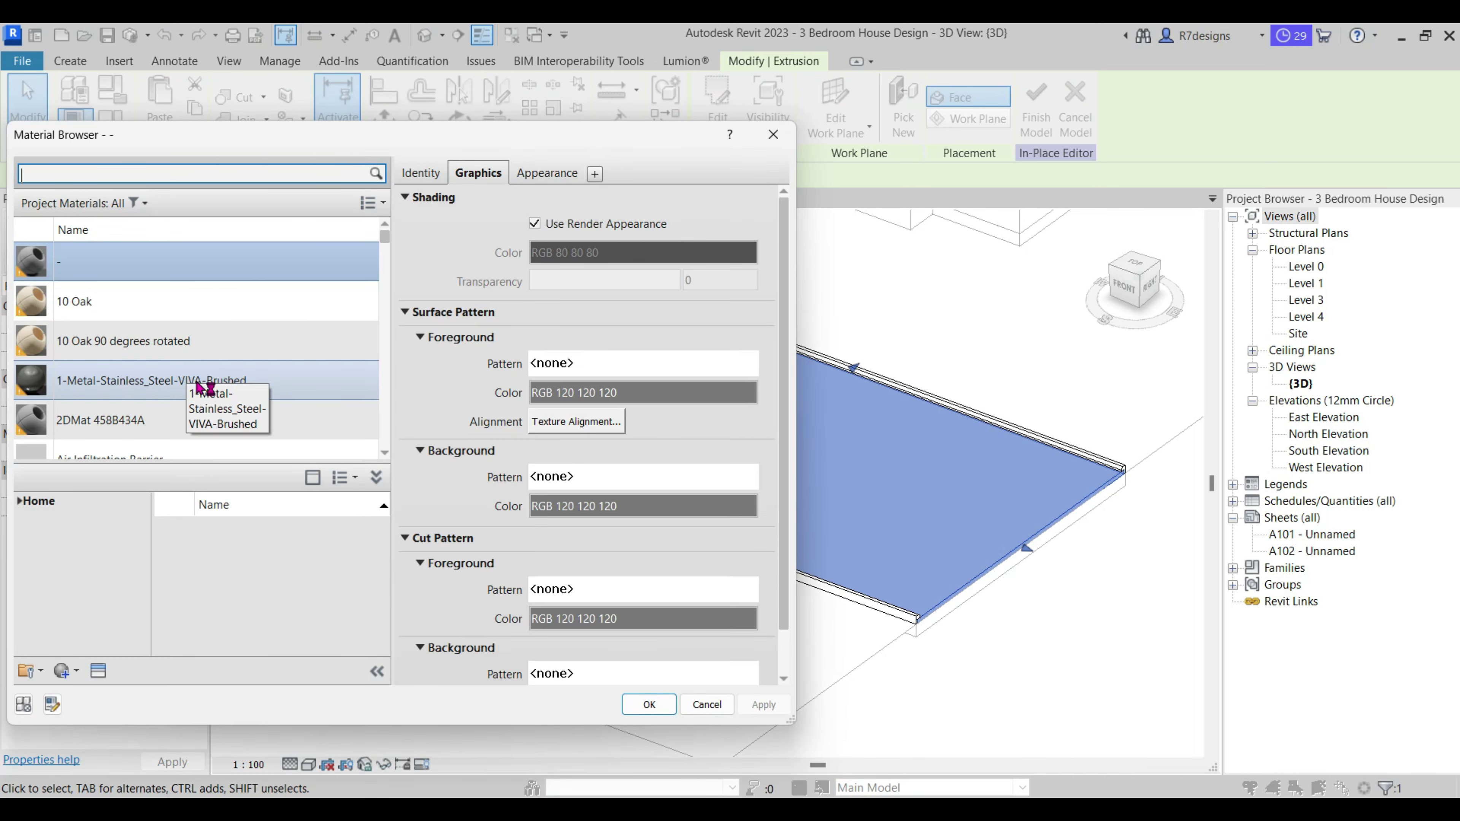
Assign A-R7_Concrete Masonry, Floor Block material to the paving extrusion.
{"action": "scroll", "coordinate": [322, 413], "scroll_direction": "down", "scroll_amount": 3}
{"action": "scroll", "coordinate": [279, 395], "scroll_direction": "down", "scroll_amount": 2}
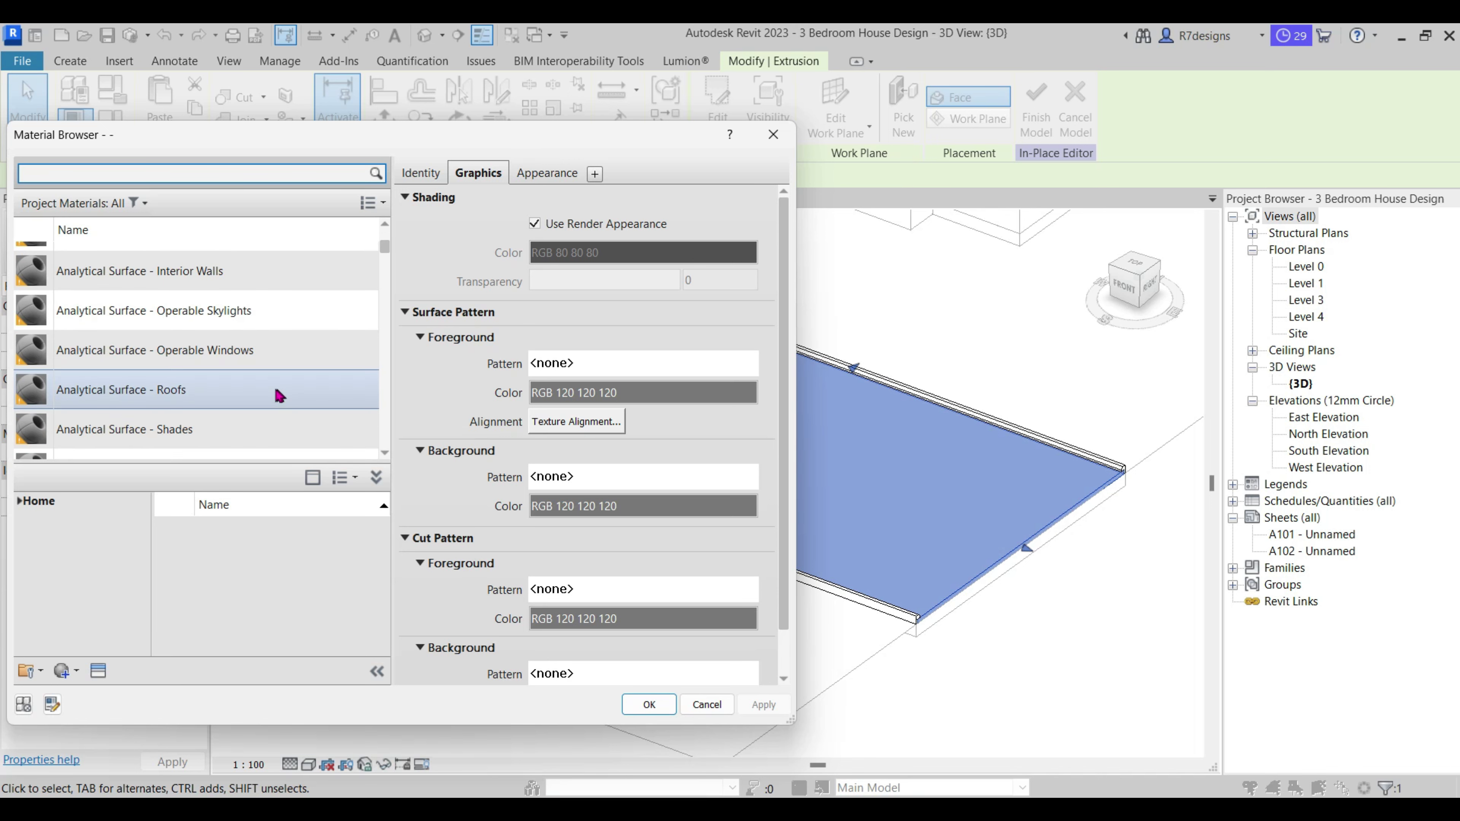
{"action": "scroll", "coordinate": [279, 396], "scroll_direction": "down", "scroll_amount": 3}
{"action": "scroll", "coordinate": [275, 395], "scroll_direction": "down", "scroll_amount": 3}
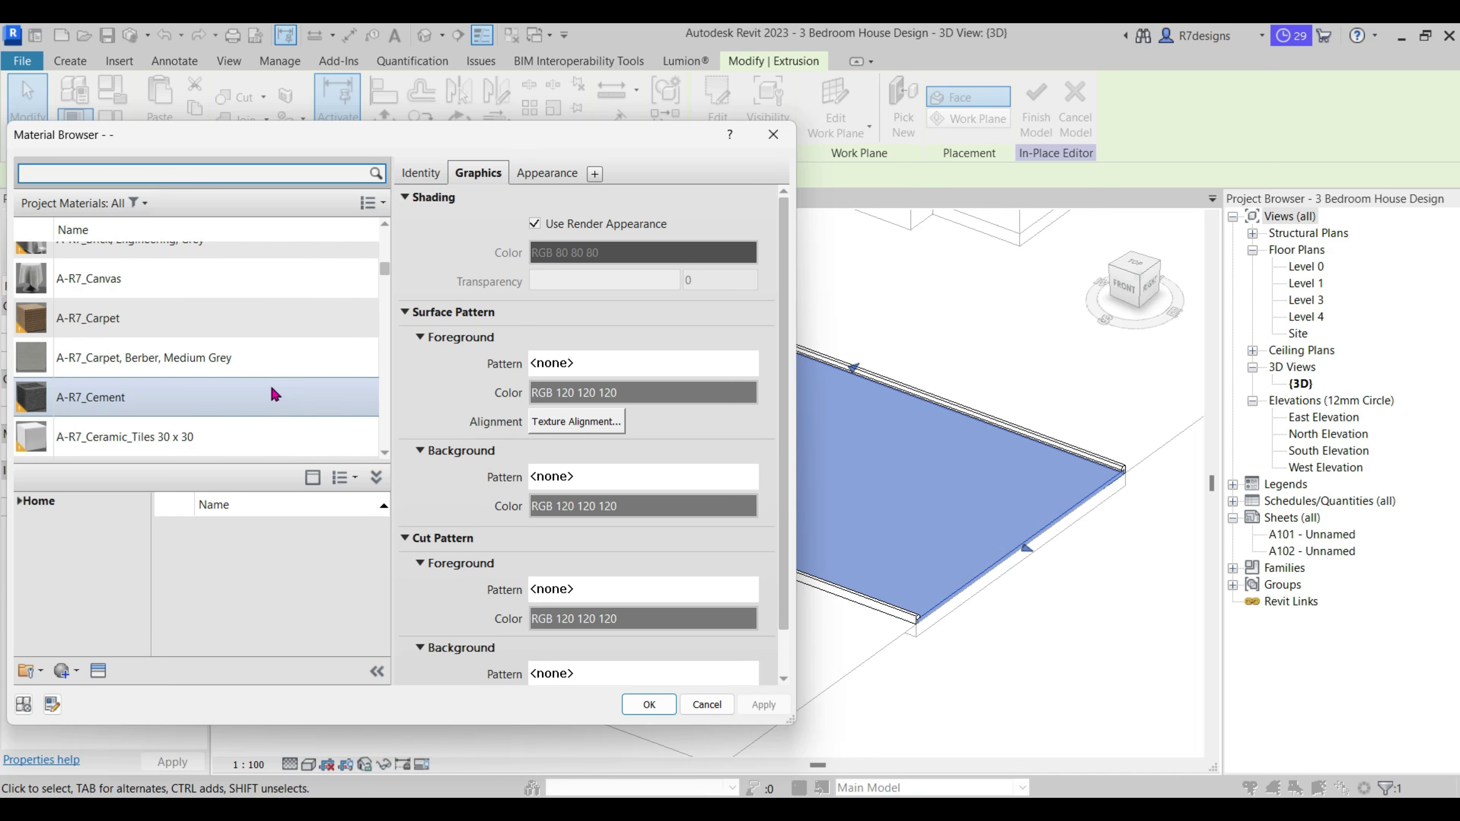
{"action": "scroll", "coordinate": [275, 395], "scroll_direction": "down", "scroll_amount": 1}
{"action": "scroll", "coordinate": [270, 385], "scroll_direction": "down", "scroll_amount": 3}
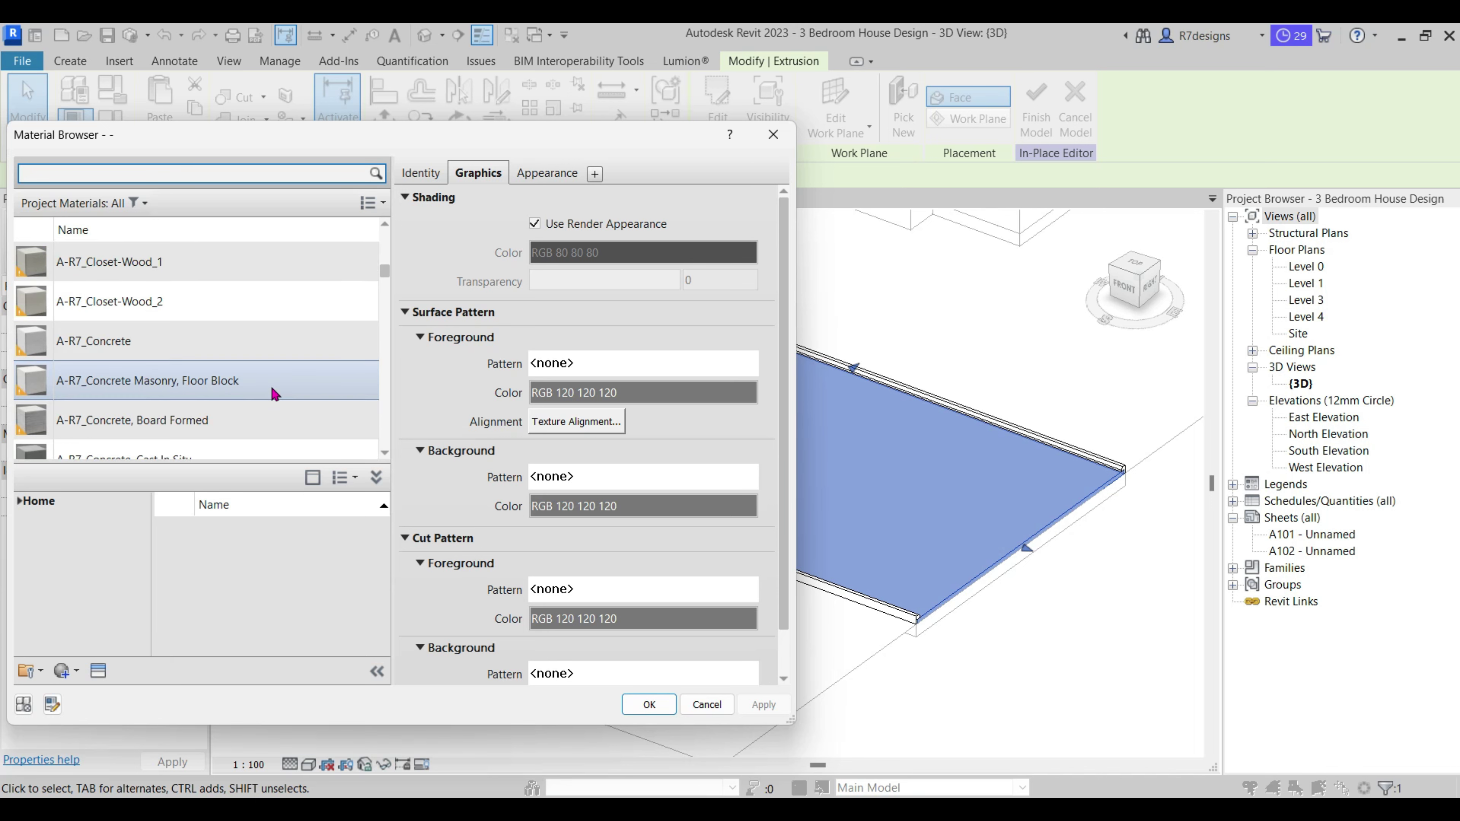
{"action": "scroll", "coordinate": [214, 445], "scroll_direction": "down", "scroll_amount": 1}
{"action": "left_click", "coordinate": [217, 364]}
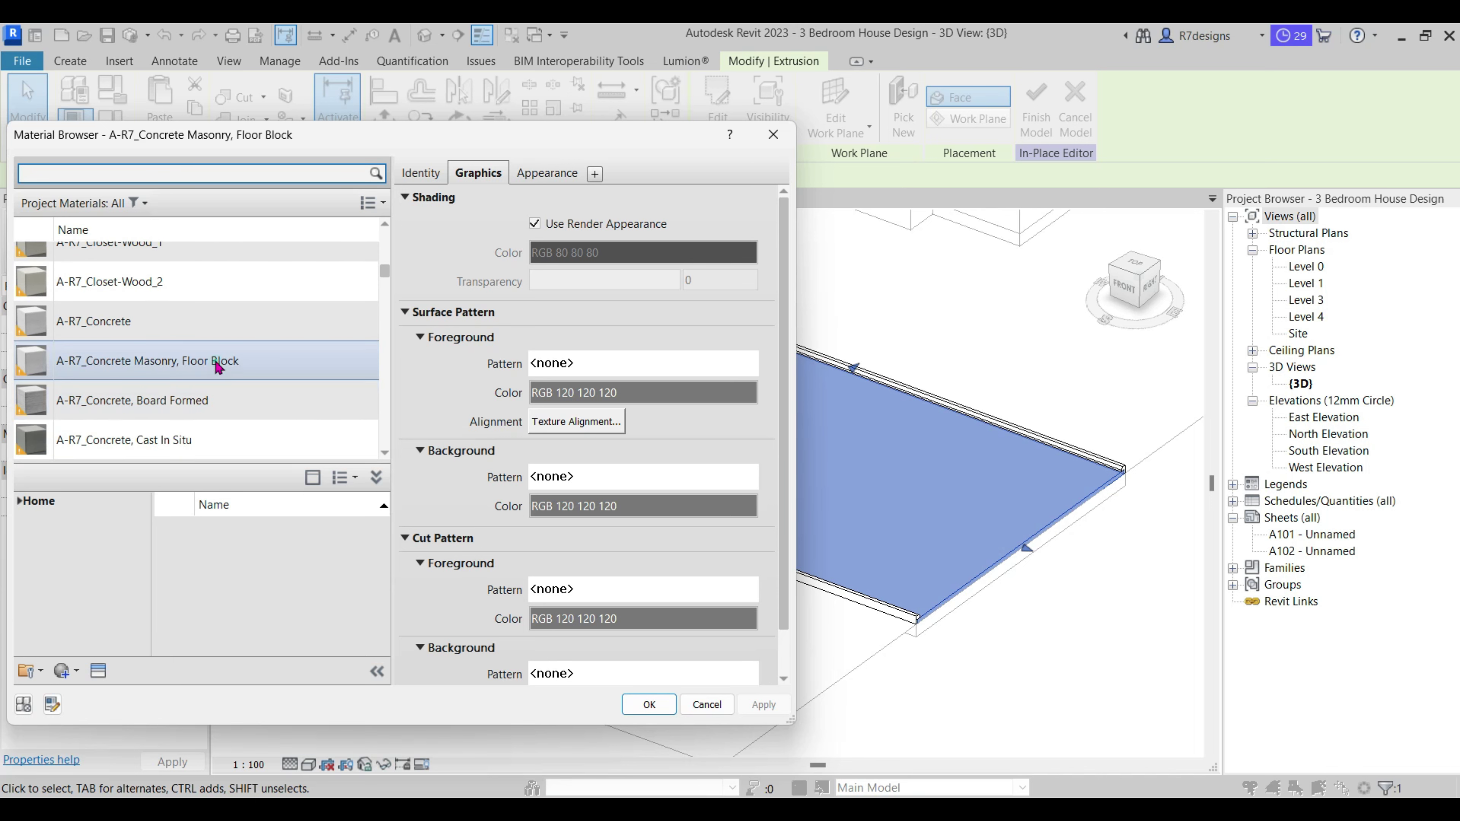
{"action": "left_click", "coordinate": [540, 224]}
{"action": "left_click", "coordinate": [547, 173]}
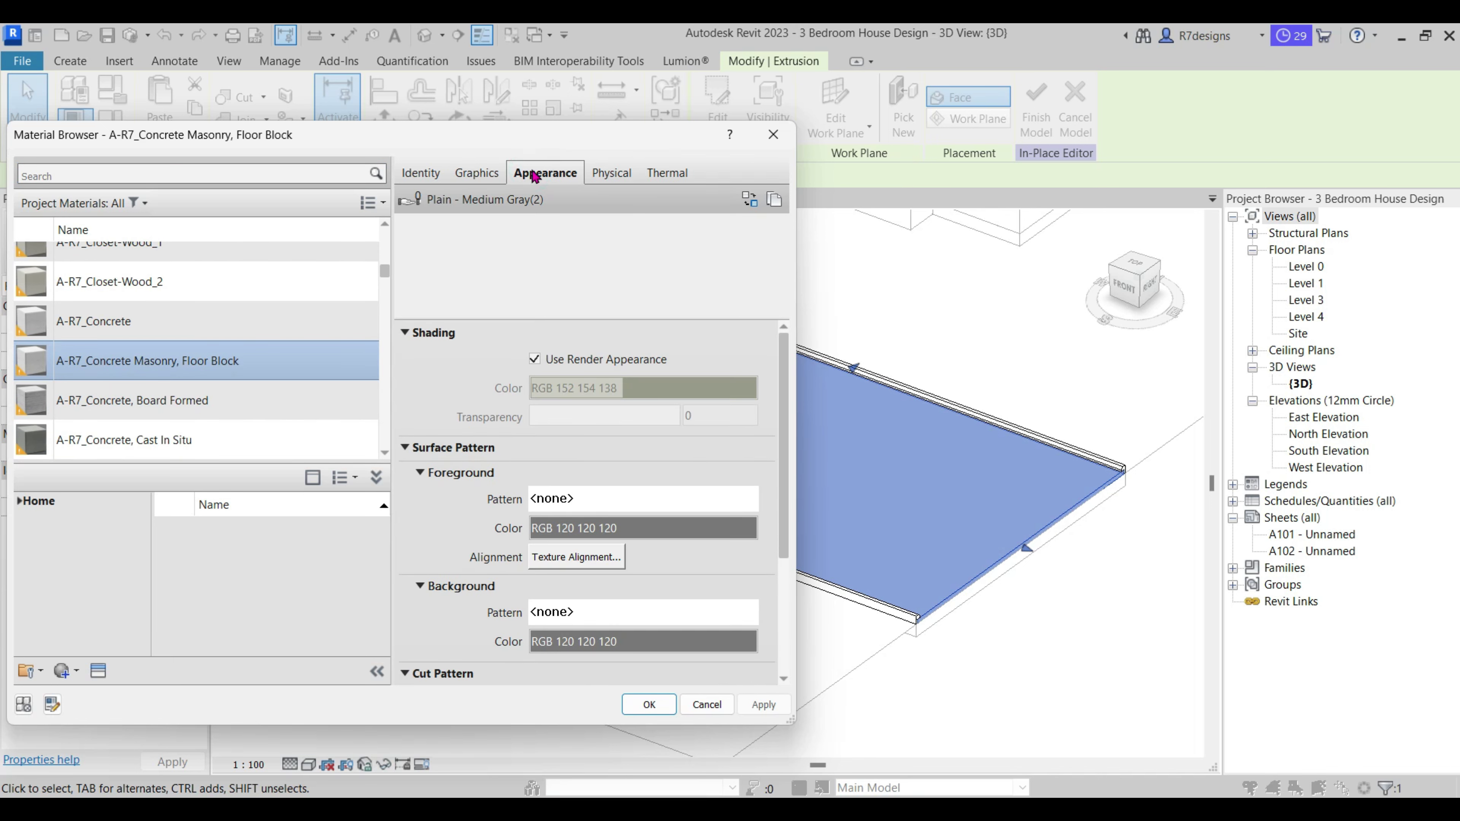
{"action": "left_click", "coordinate": [483, 176]}
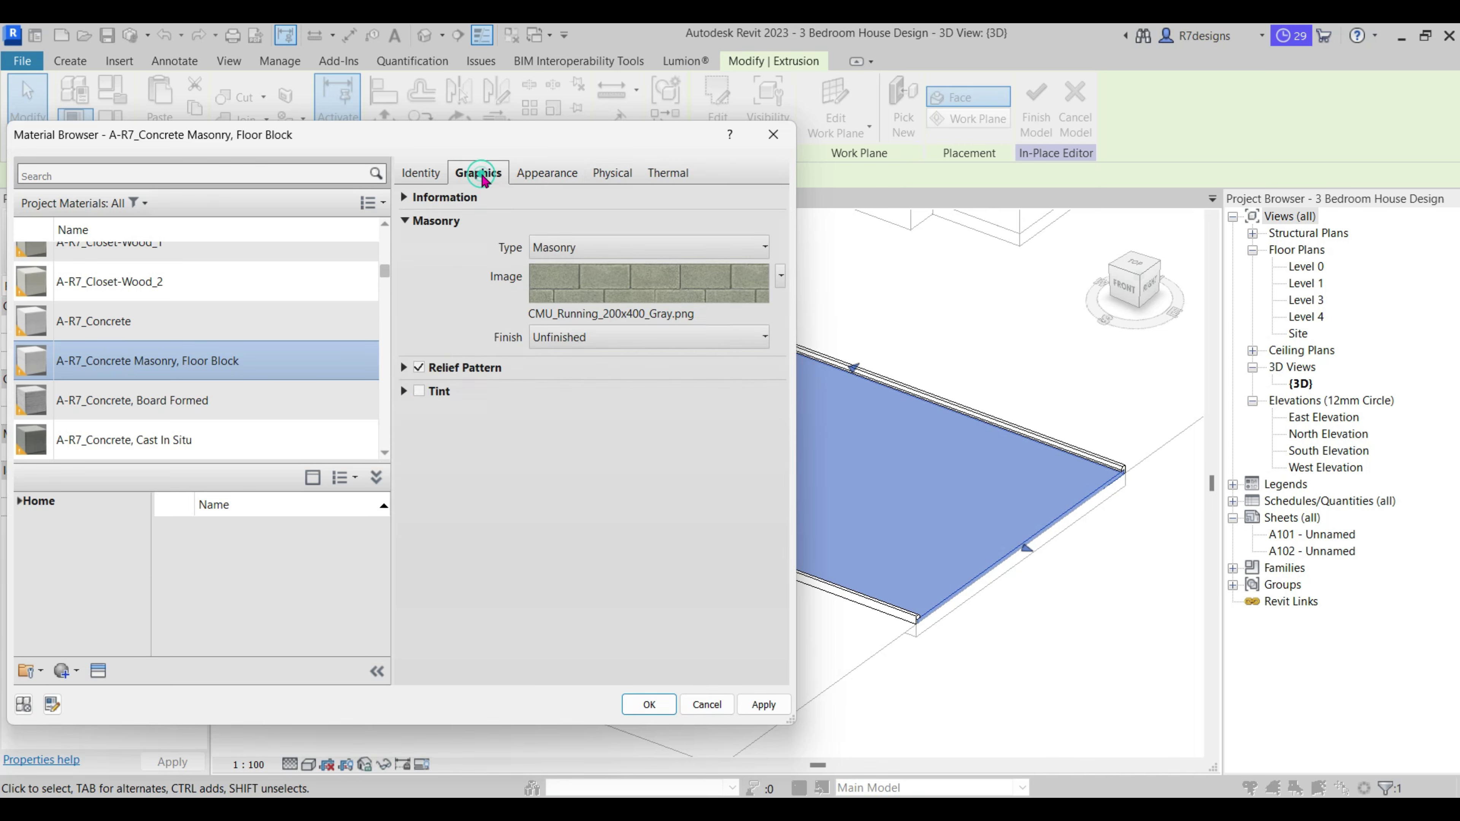
{"action": "double_click", "coordinate": [300, 366]}
Orbit to a front-left view and select the paving edge sweep.
{"action": "scroll", "coordinate": [854, 465], "scroll_direction": "down", "scroll_amount": 5}
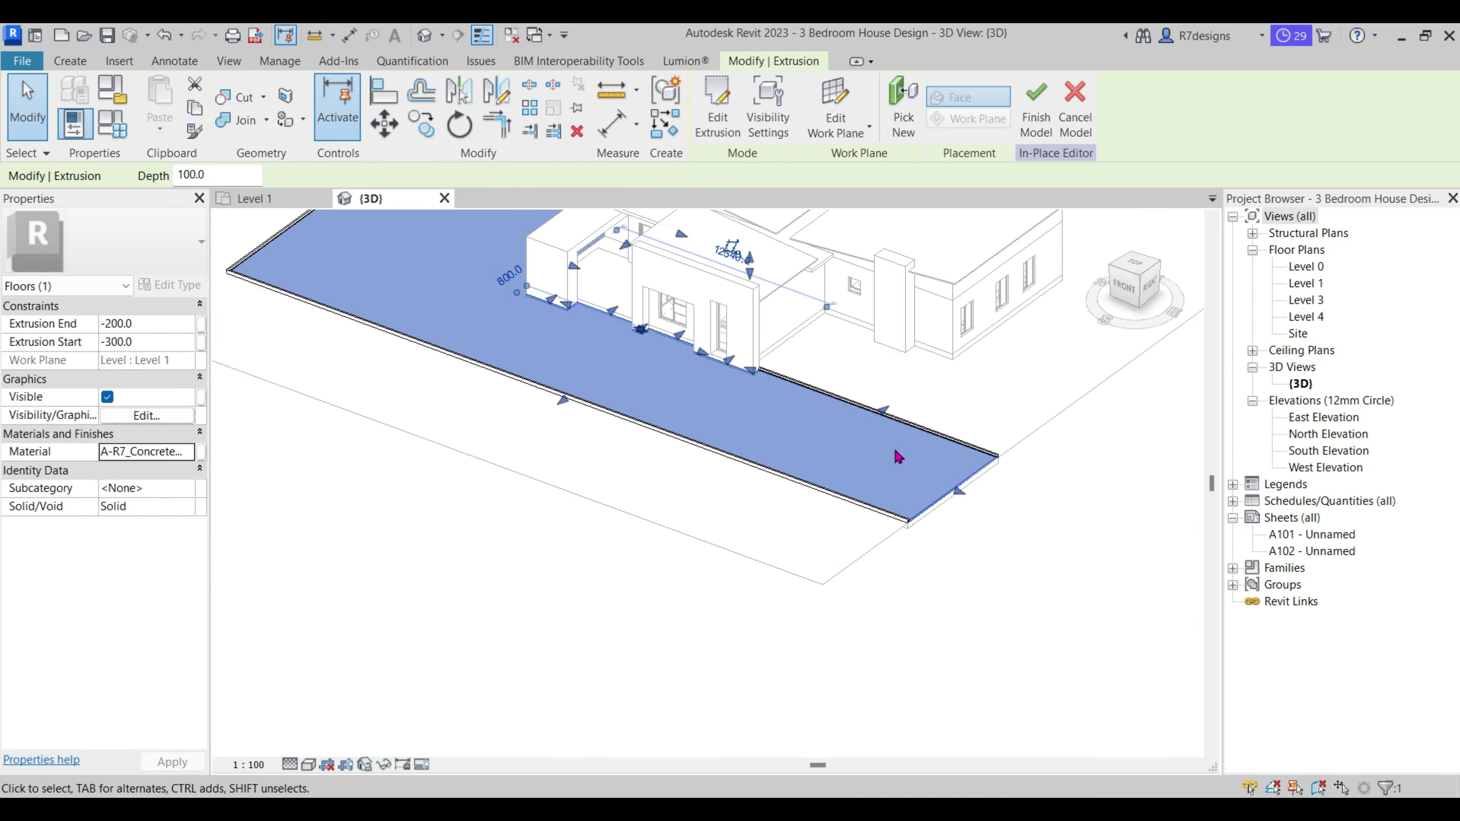
{"action": "scroll", "coordinate": [896, 457], "scroll_direction": "down", "scroll_amount": 3}
{"action": "mouse_move", "coordinate": [1132, 283]}
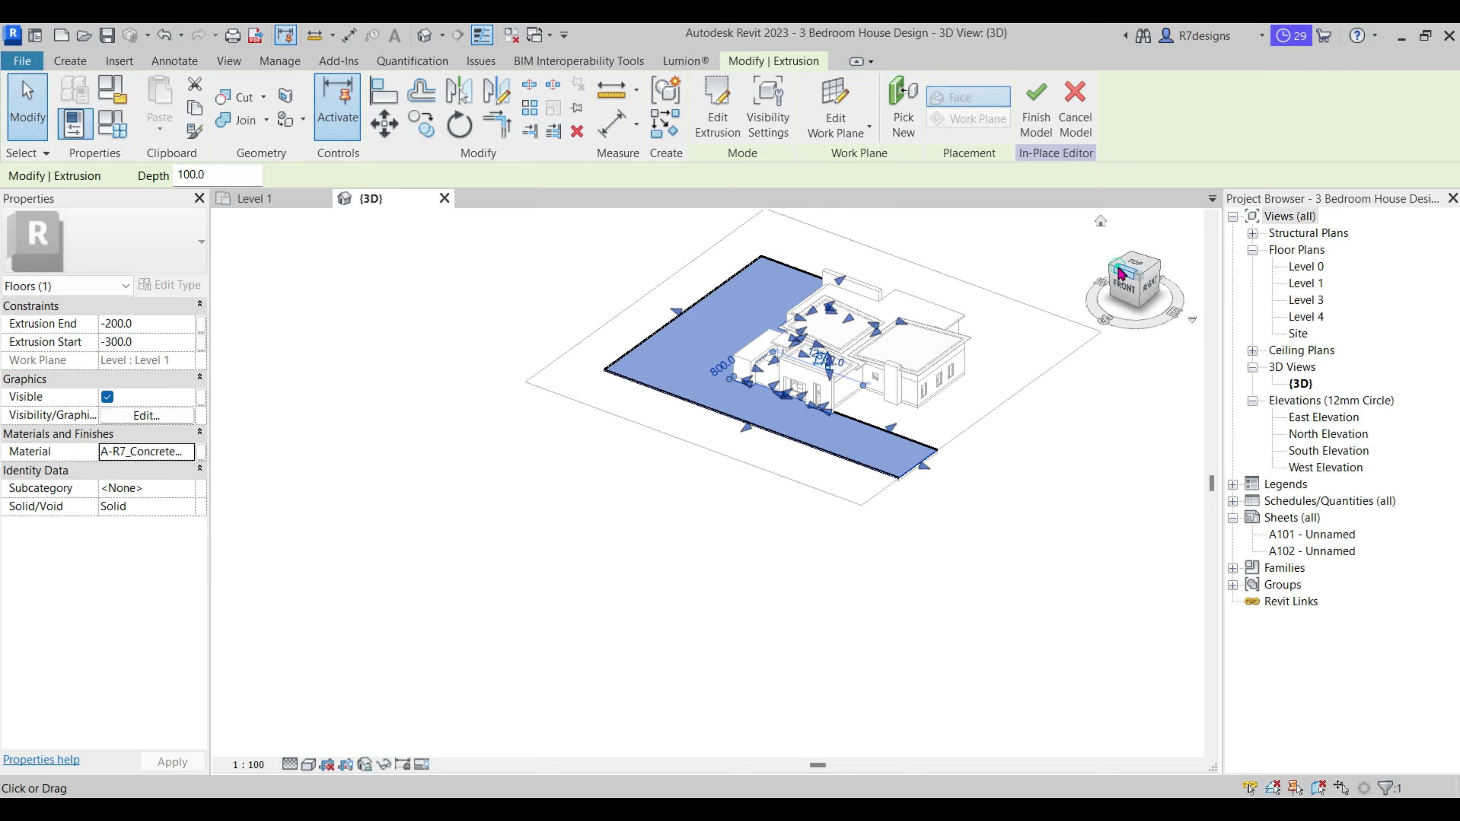
{"action": "mouse_move", "coordinate": [1121, 274]}
{"action": "left_mouse_down"}
{"action": "mouse_move", "coordinate": [232, 264]}
{"action": "mouse_move", "coordinate": [368, 267]}
{"action": "left_mouse_up"}
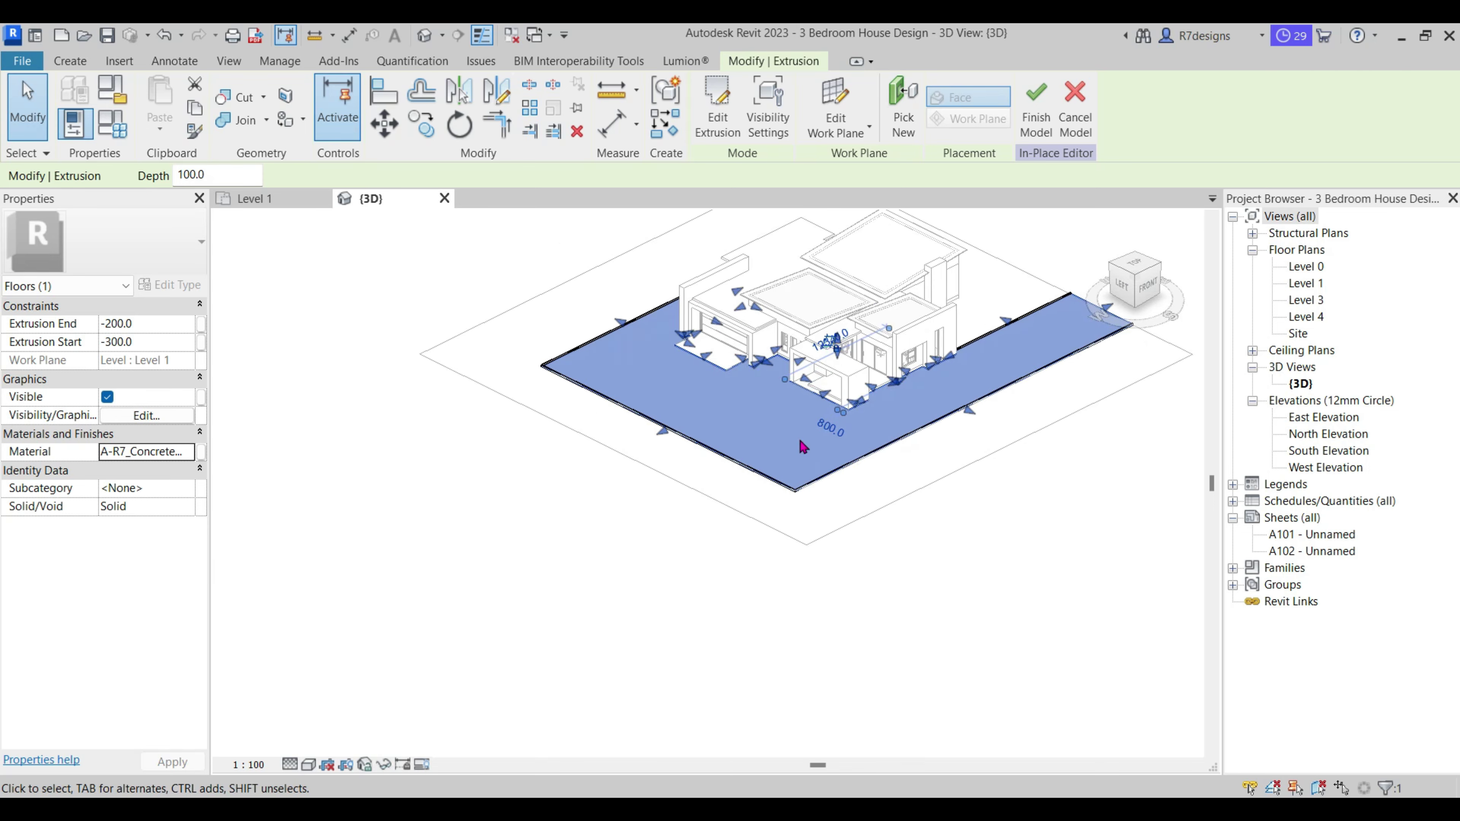
{"action": "scroll", "coordinate": [803, 448], "scroll_direction": "up", "scroll_amount": 3}
{"action": "scroll", "coordinate": [803, 447], "scroll_direction": "up", "scroll_amount": 2}
{"action": "scroll", "coordinate": [741, 601], "scroll_direction": "down", "scroll_amount": 5}
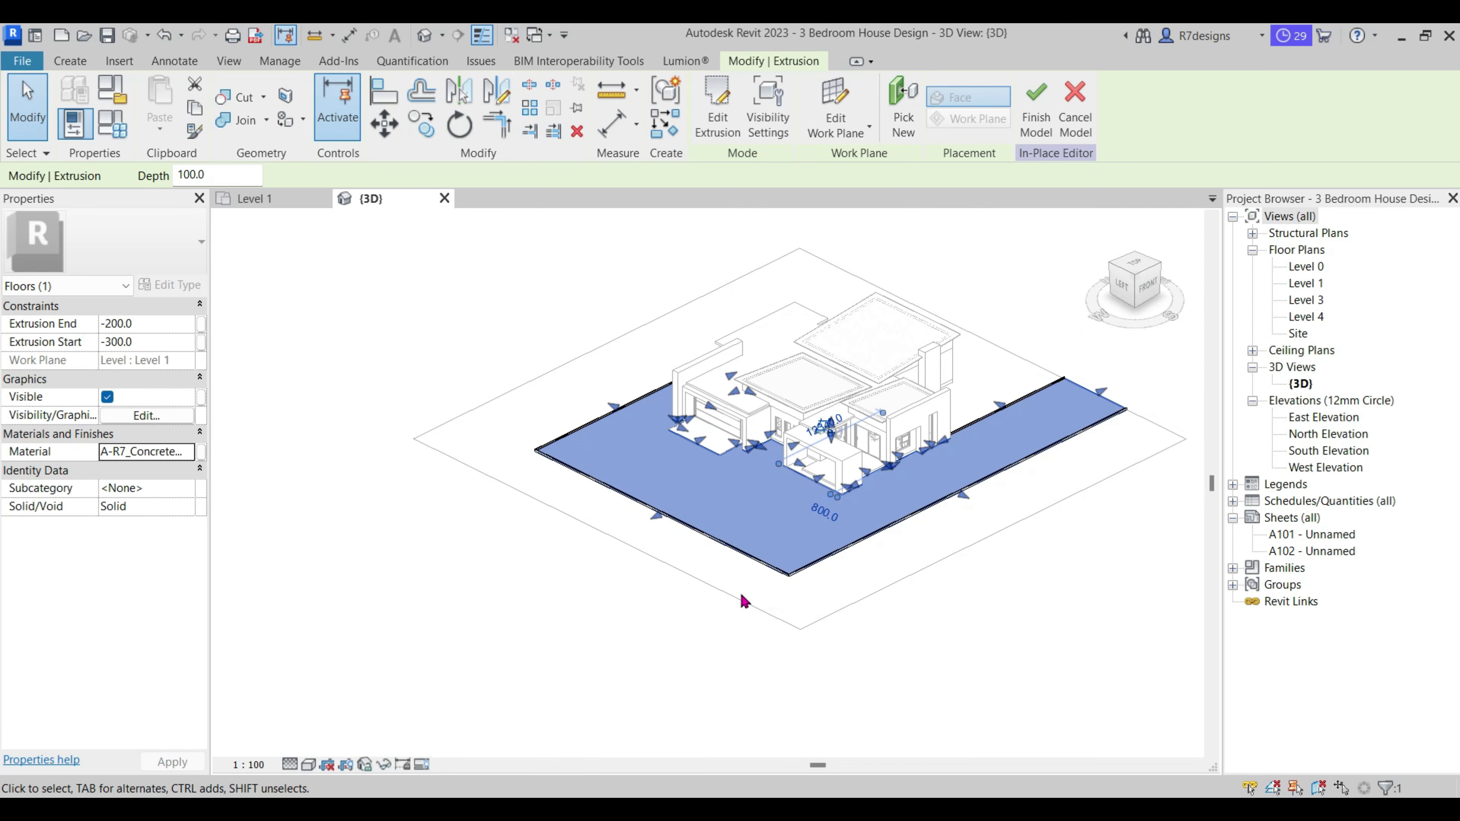
{"action": "left_click", "coordinate": [741, 601]}
{"action": "scroll", "coordinate": [782, 587], "scroll_direction": "up", "scroll_amount": 4}
{"action": "left_click", "coordinate": [799, 551]}
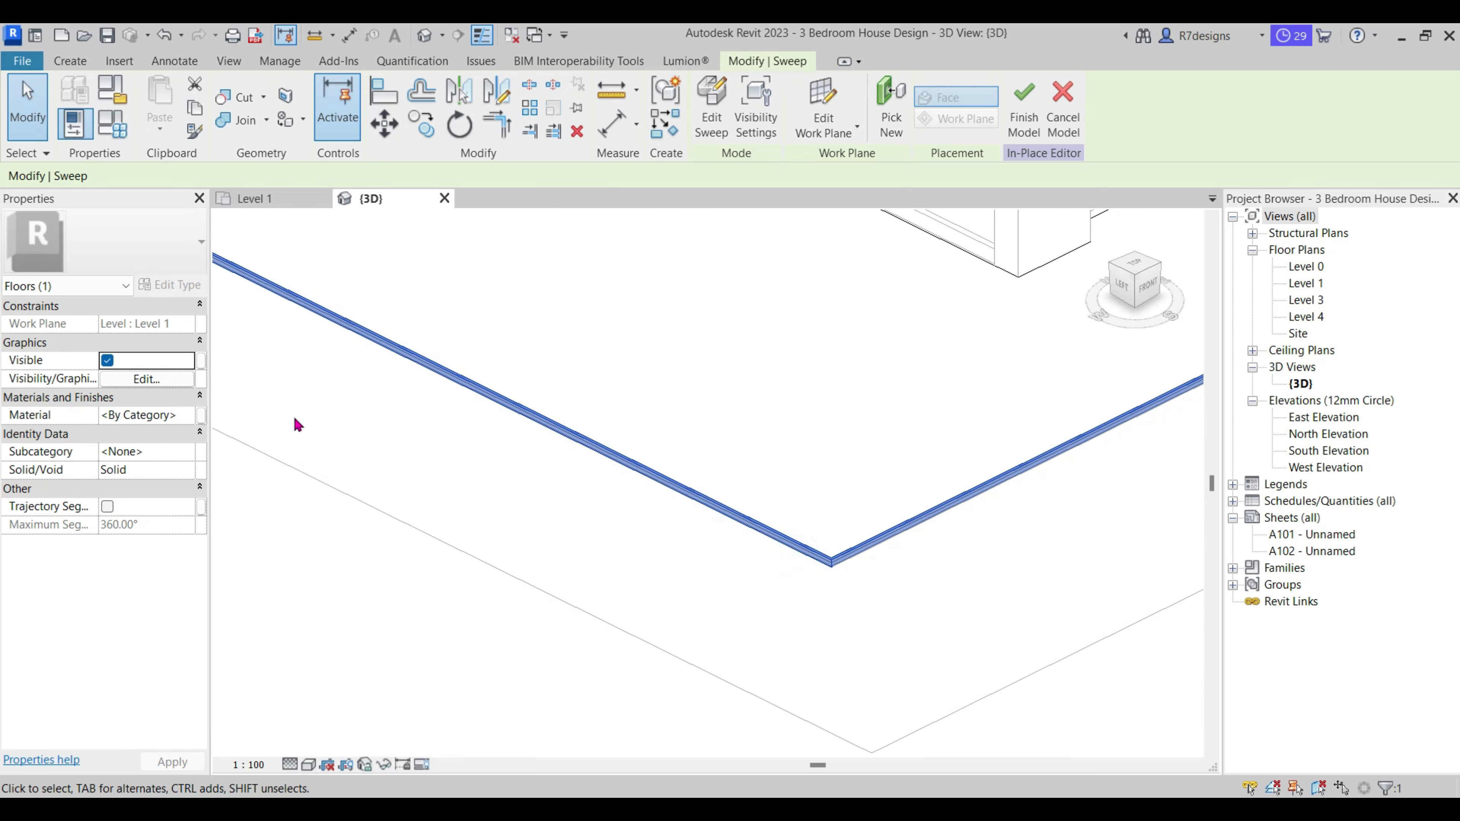
Assign A-R7_Concrete, Board Formed material to the edge sweep.
{"action": "left_click", "coordinate": [190, 418]}
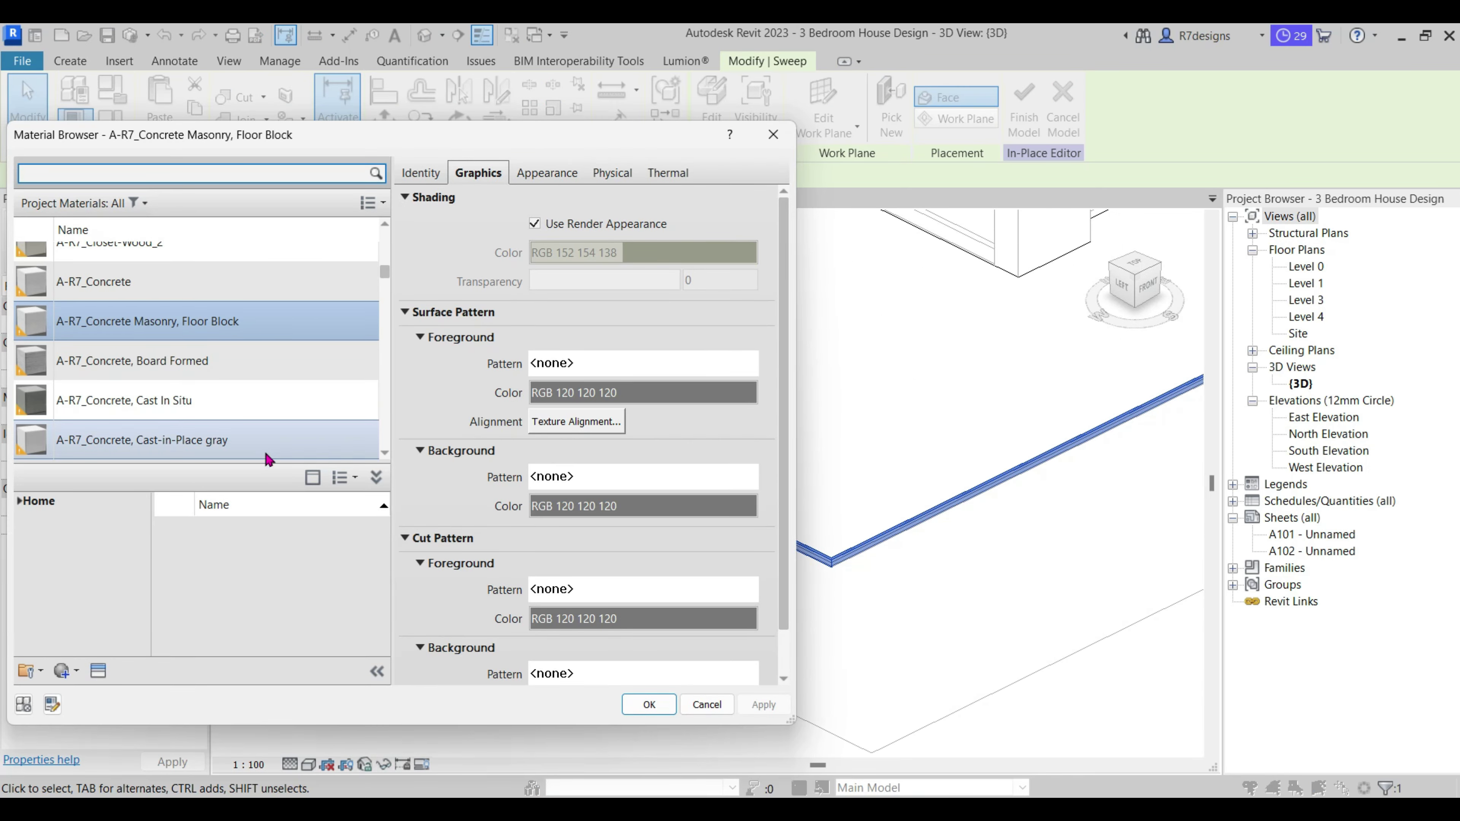
{"action": "left_click", "coordinate": [128, 377]}
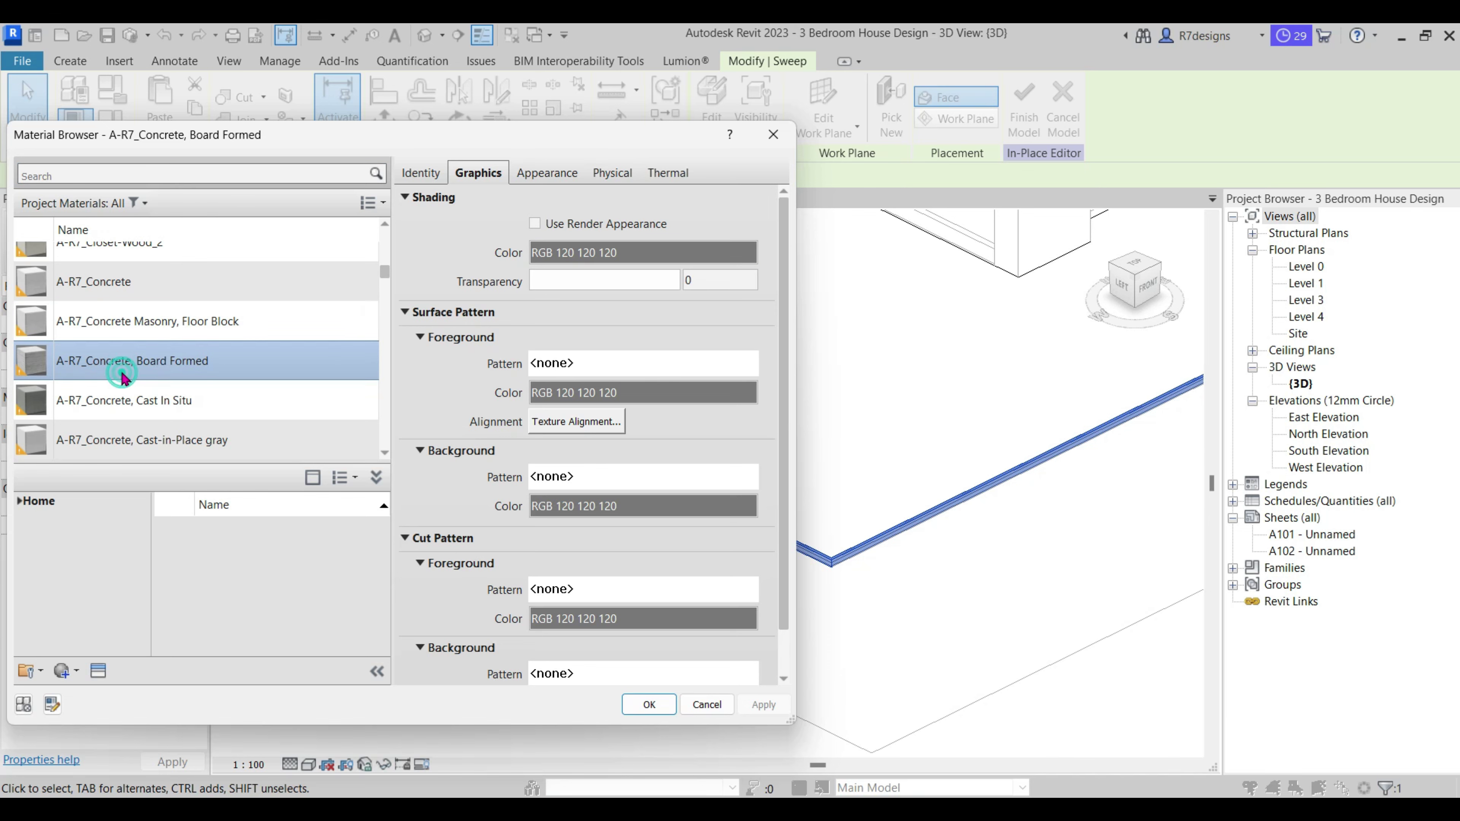
{"action": "double_click", "coordinate": [245, 361]}
{"action": "left_click", "coordinate": [553, 578]}
{"action": "scroll", "coordinate": [553, 578], "scroll_direction": "down", "scroll_amount": 10}
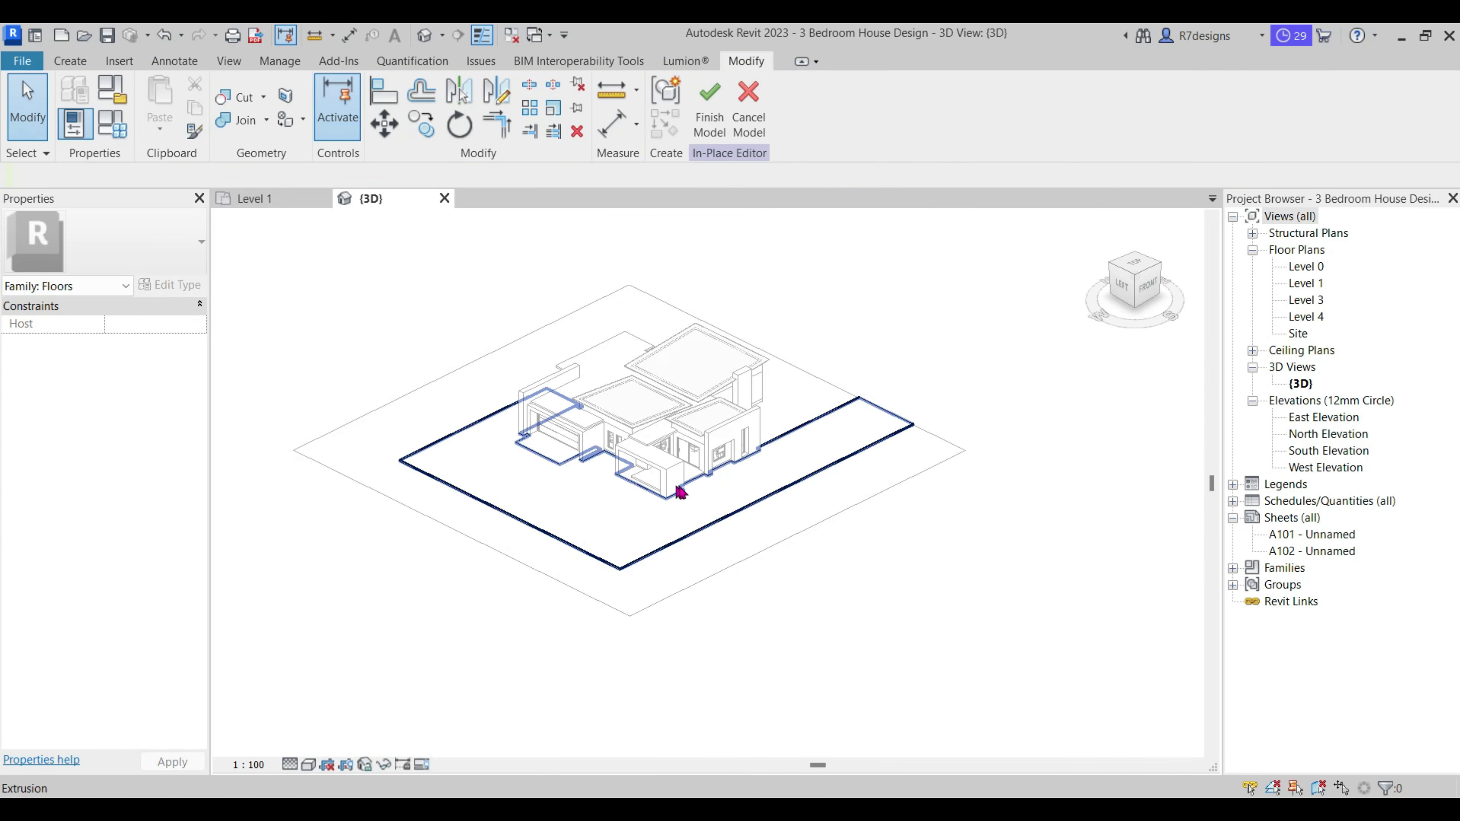
{"action": "scroll", "coordinate": [593, 392], "scroll_direction": "up", "scroll_amount": 5}
Finish the paving edit and set the garage ramp type's material to A-R7_Concrete Masonry, Floor Block.
{"action": "scroll", "coordinate": [593, 391], "scroll_direction": "up", "scroll_amount": 3}
{"action": "left_click", "coordinate": [709, 106]}
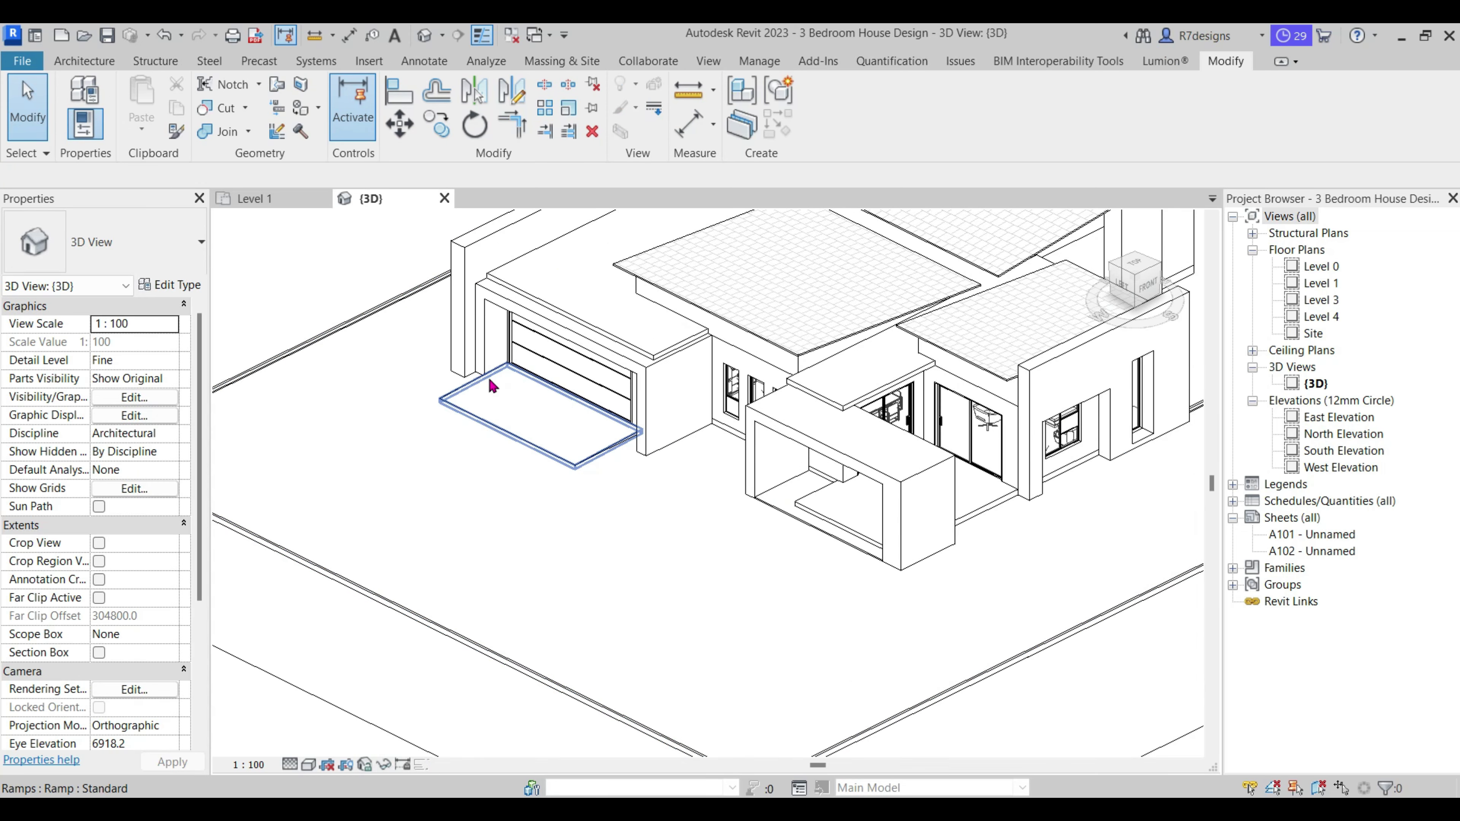
{"action": "left_click", "coordinate": [492, 386]}
{"action": "left_click", "coordinate": [171, 285]}
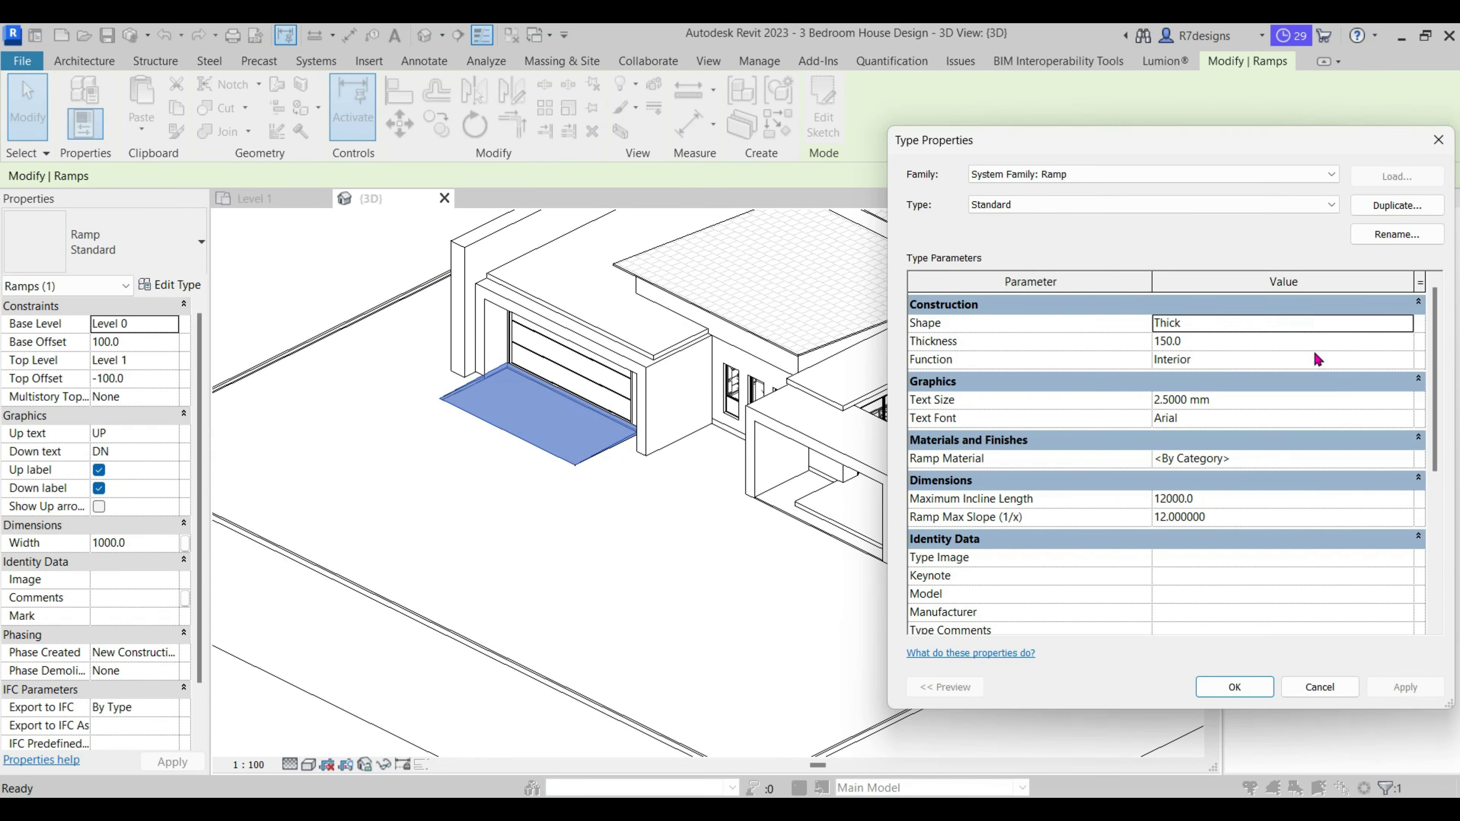
{"action": "left_click", "coordinate": [1401, 458]}
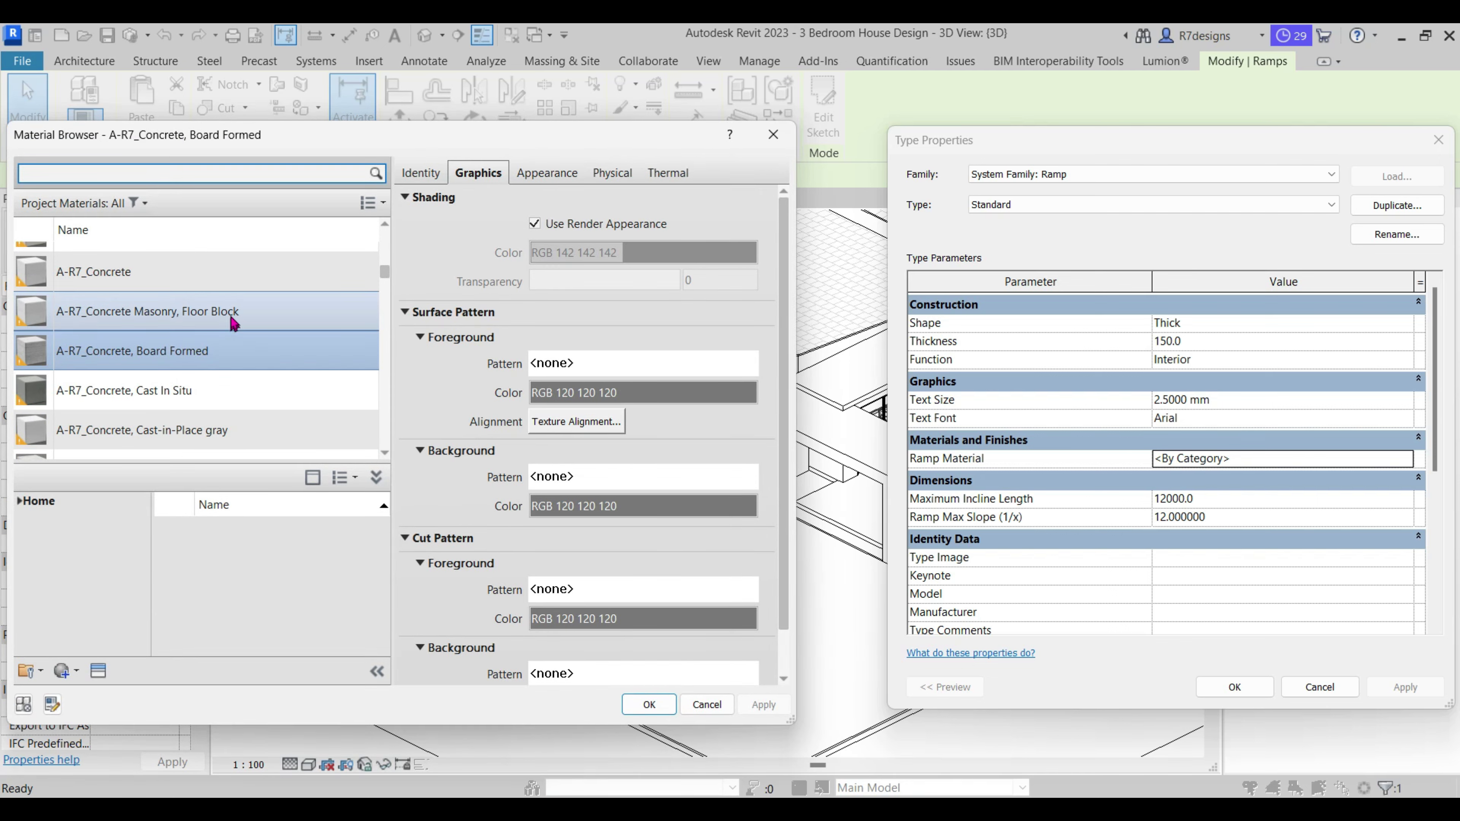
{"action": "double_click", "coordinate": [229, 314]}
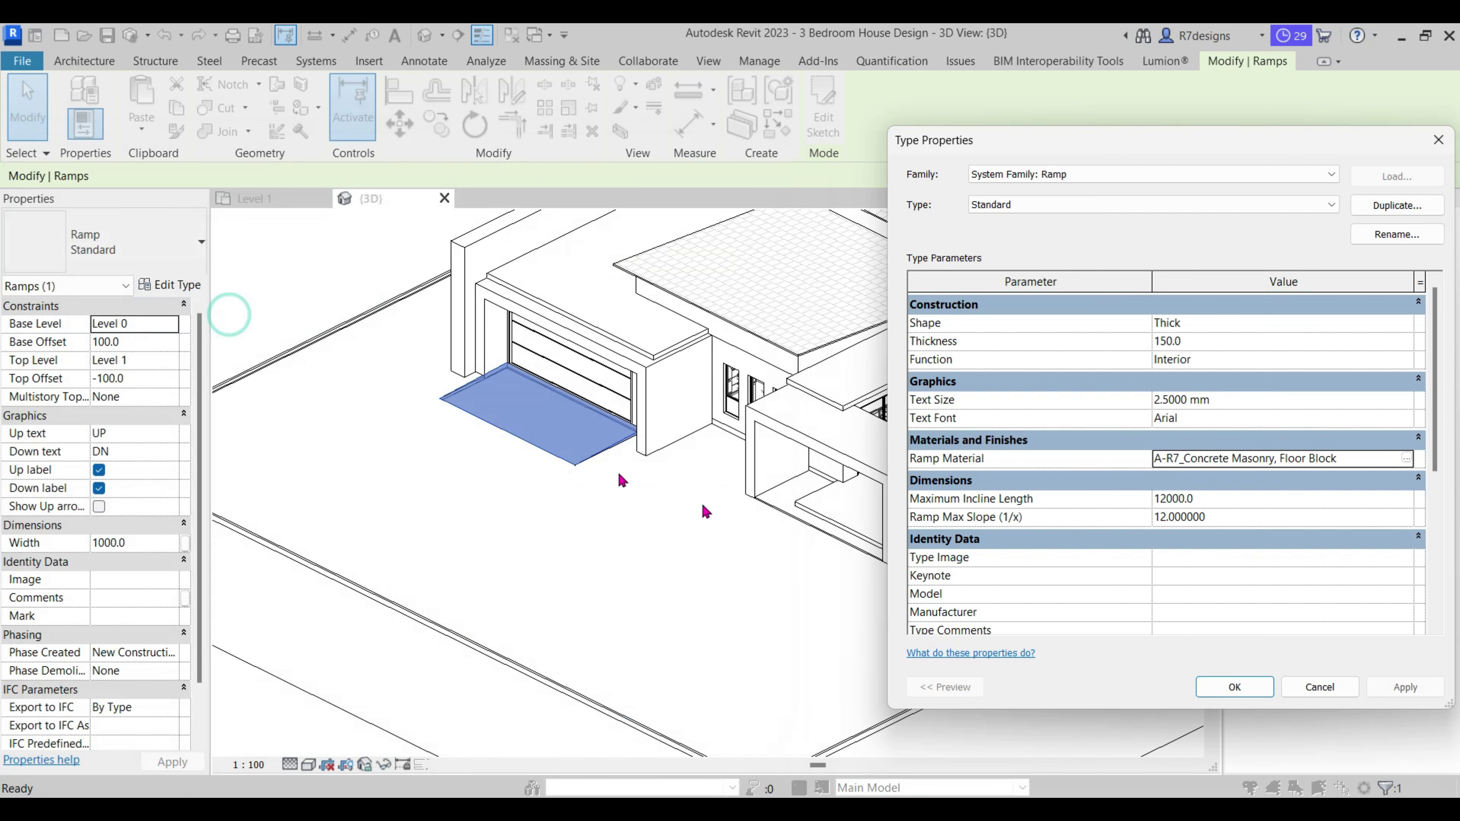
{"action": "left_click", "coordinate": [1217, 695]}
{"action": "left_click", "coordinate": [1018, 576]}
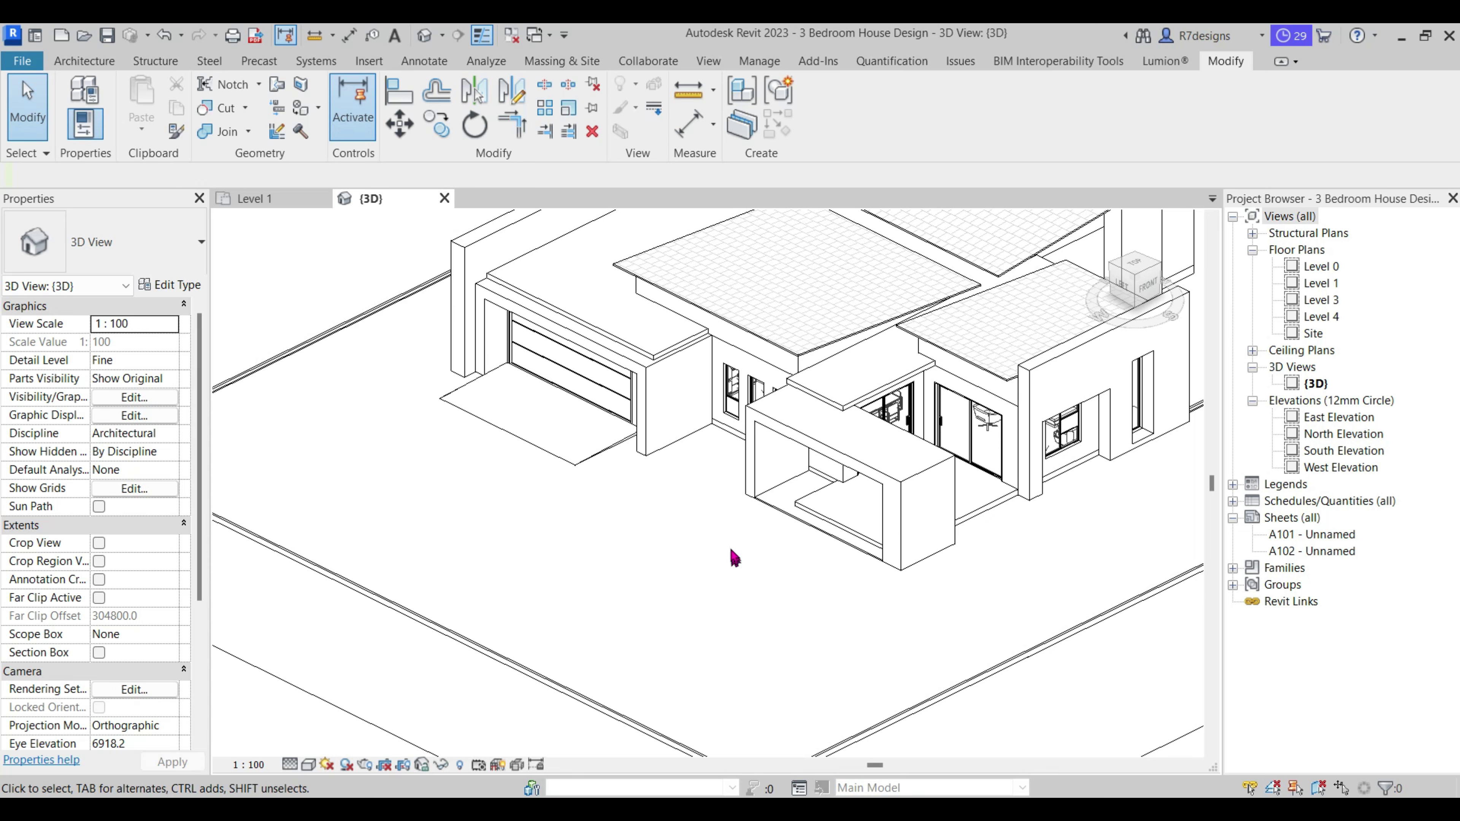
{"action": "scroll", "coordinate": [664, 558], "scroll_direction": "down", "scroll_amount": 5}
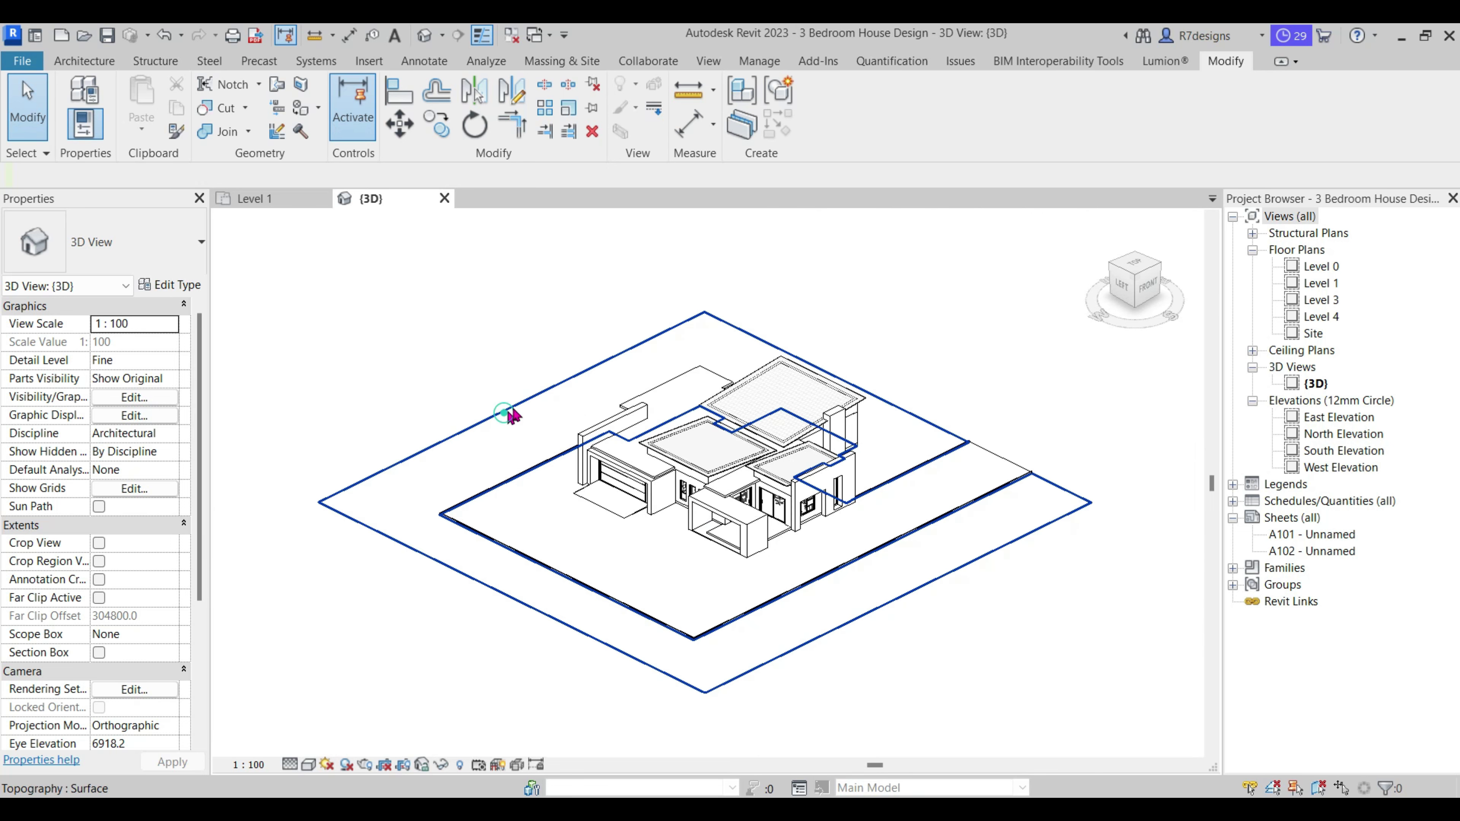
{"action": "left_click", "coordinate": [506, 414]}
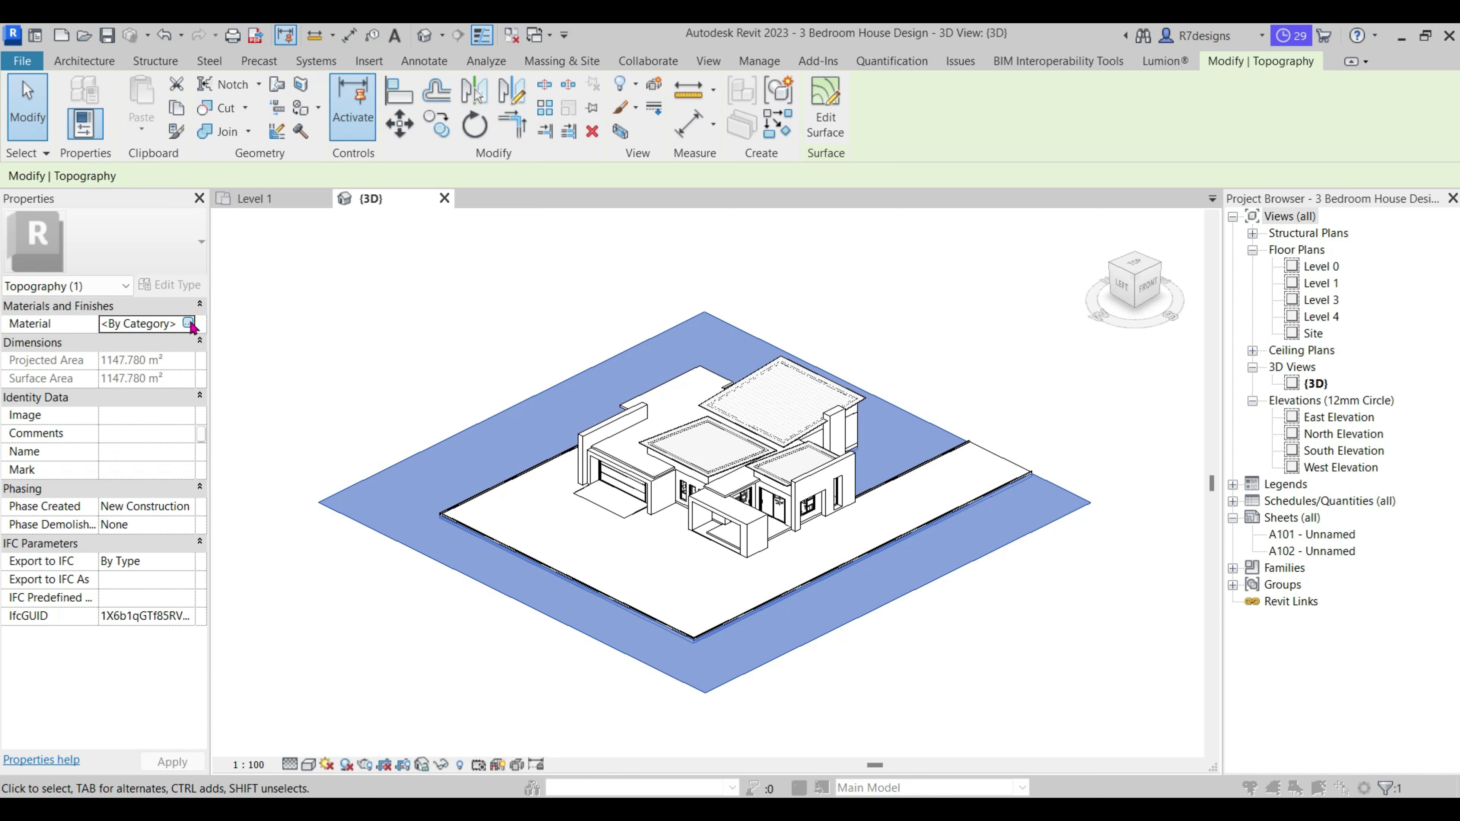
{"action": "left_click", "coordinate": [188, 323]}
{"action": "scroll", "coordinate": [208, 345], "scroll_direction": "down", "scroll_amount": 5}
{"action": "scroll", "coordinate": [208, 346], "scroll_direction": "down", "scroll_amount": 2}
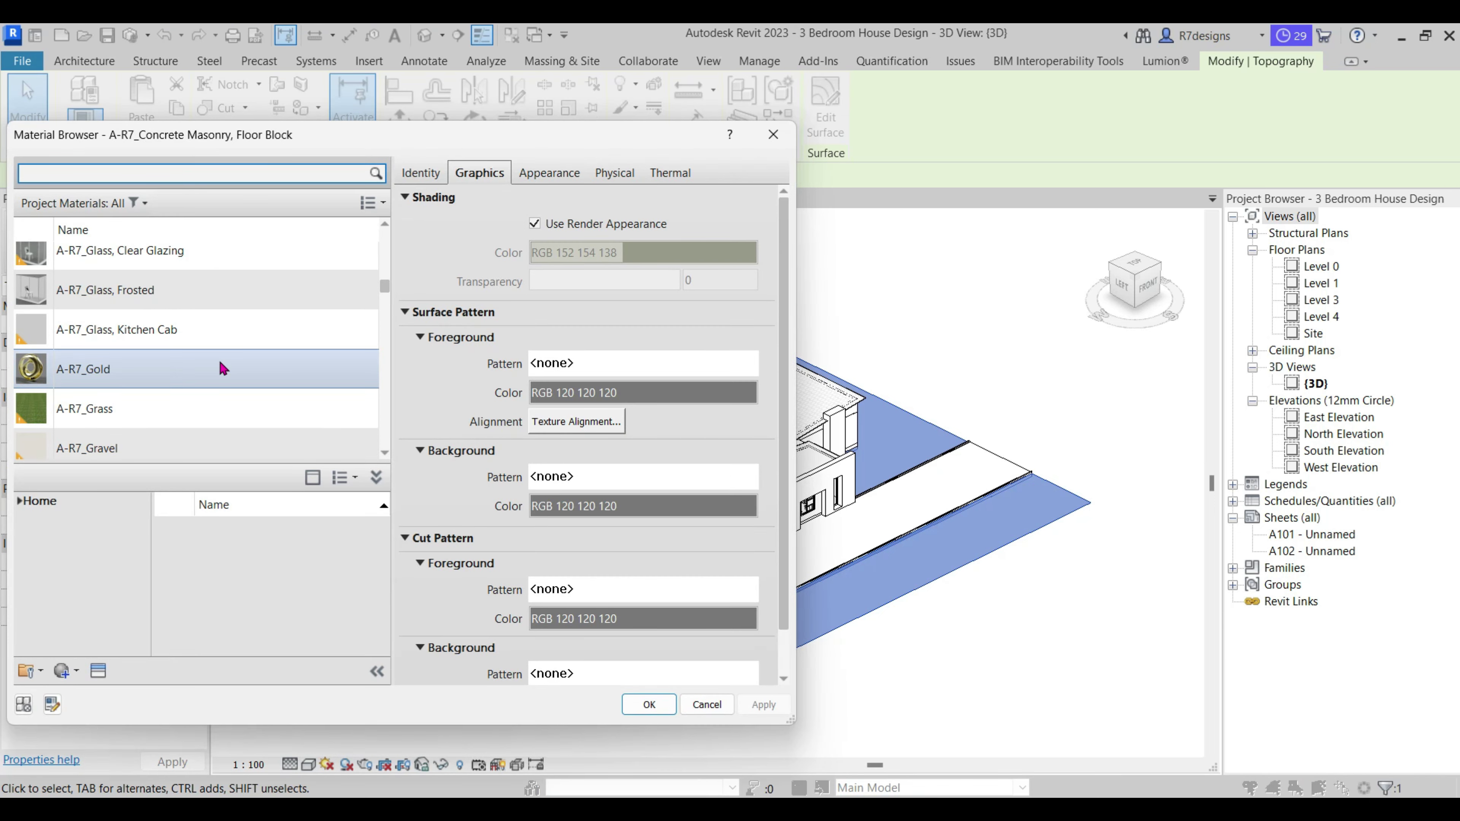
{"action": "left_click", "coordinate": [144, 404]}
{"action": "key", "text": "Return"}
{"action": "left_click", "coordinate": [672, 548]}
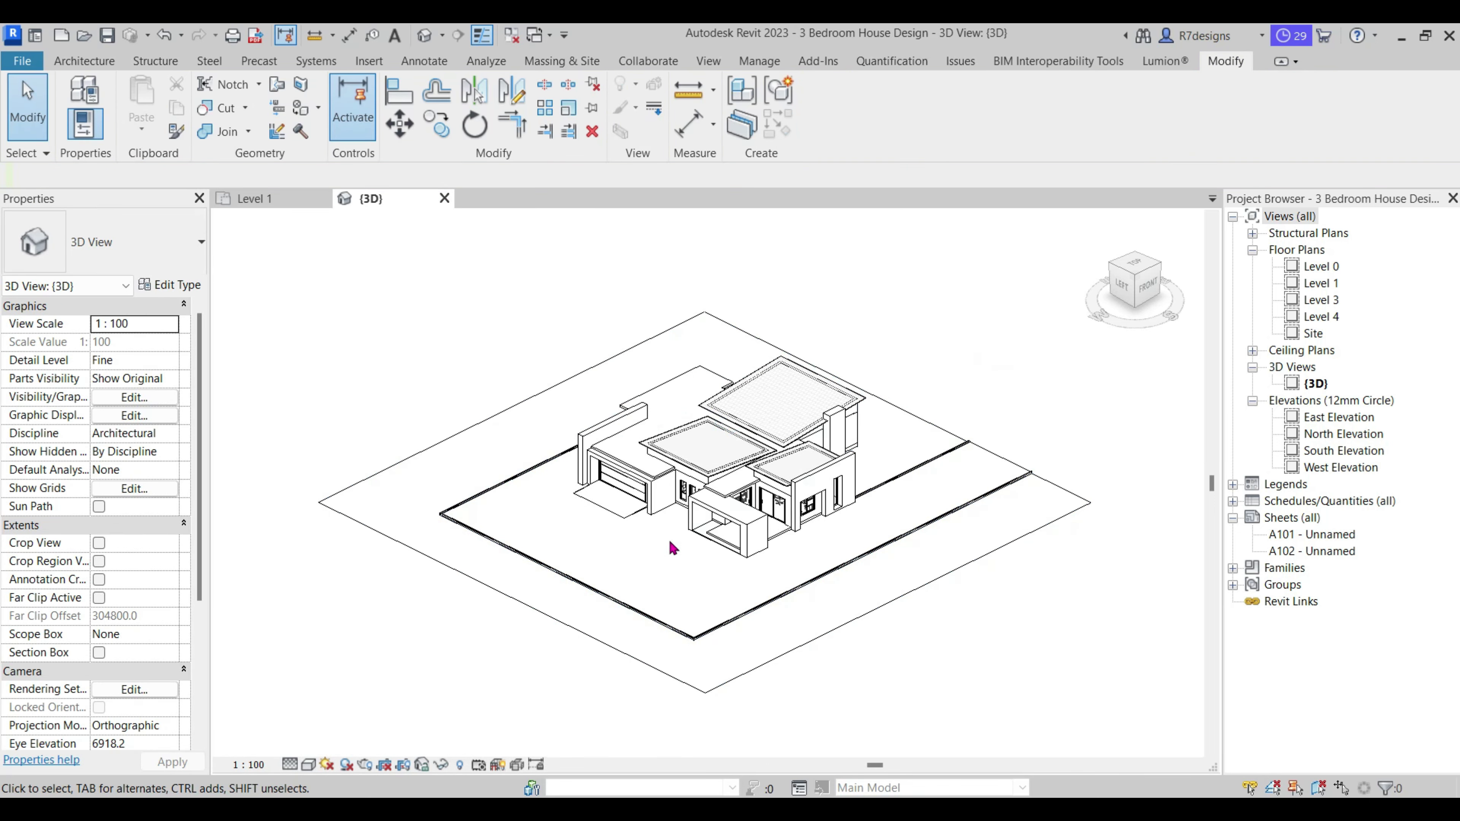
{"action": "scroll", "coordinate": [619, 505], "scroll_direction": "up", "scroll_amount": 1}
{"action": "scroll", "coordinate": [662, 496], "scroll_direction": "up", "scroll_amount": 2}
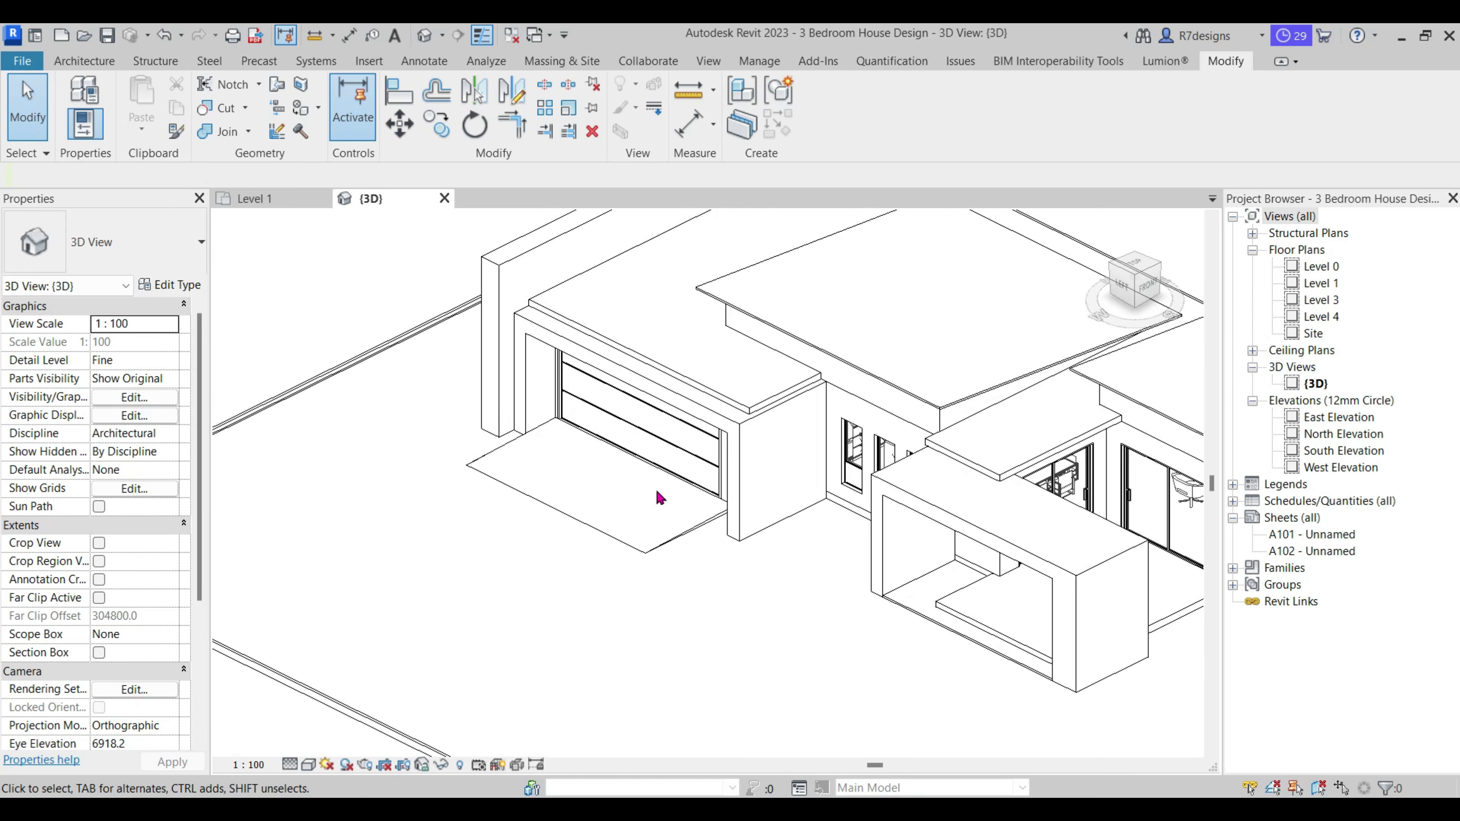
{"action": "scroll", "coordinate": [622, 487], "scroll_direction": "up", "scroll_amount": 1}
{"action": "scroll", "coordinate": [632, 500], "scroll_direction": "down", "scroll_amount": 2}
{"action": "scroll", "coordinate": [798, 554], "scroll_direction": "up", "scroll_amount": 3}
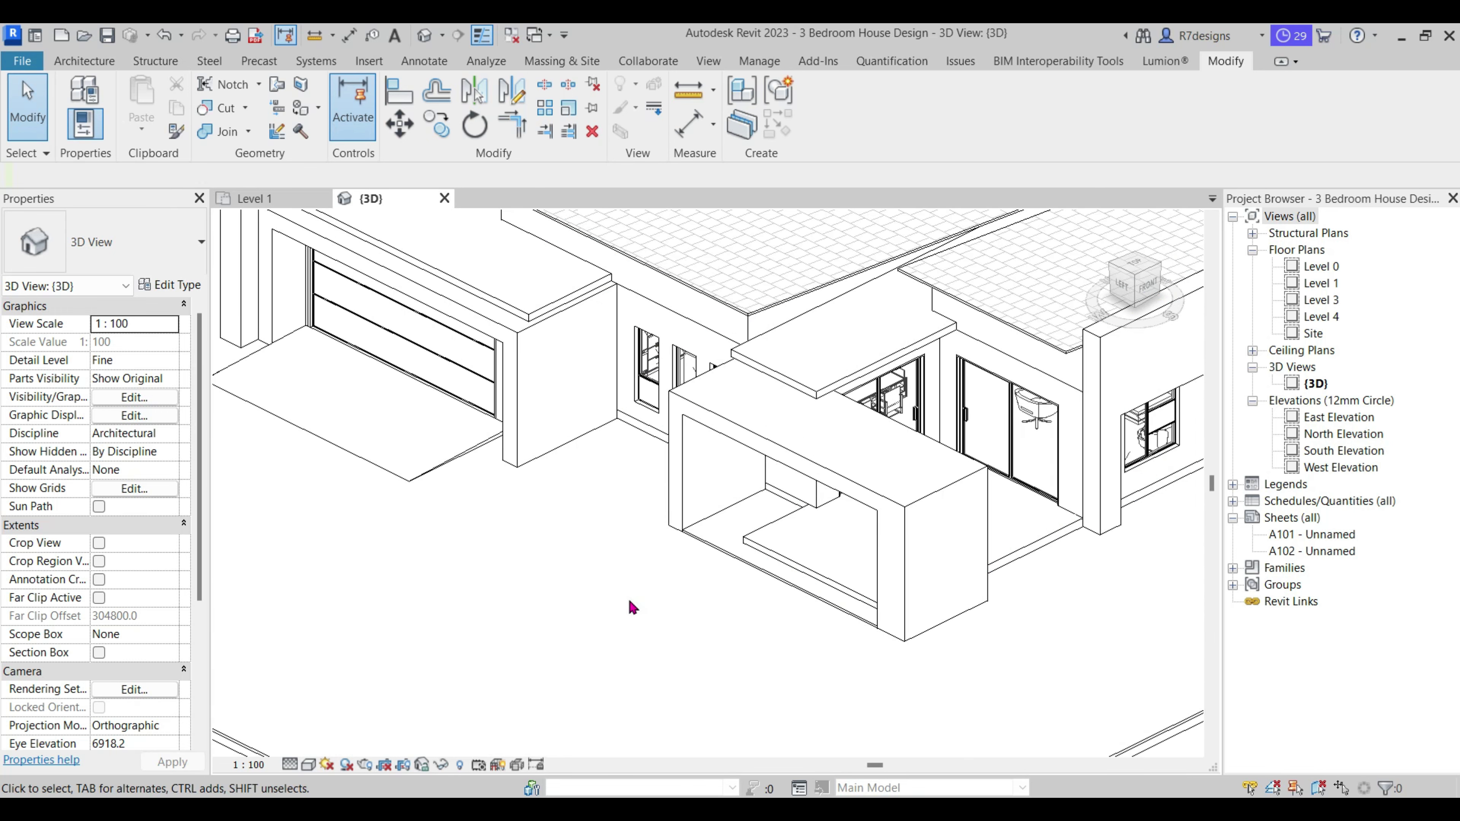
{"action": "scroll", "coordinate": [651, 528], "scroll_direction": "down", "scroll_amount": 2}
{"action": "scroll", "coordinate": [652, 528], "scroll_direction": "down", "scroll_amount": 1}
{"action": "scroll", "coordinate": [886, 564], "scroll_direction": "up", "scroll_amount": 2}
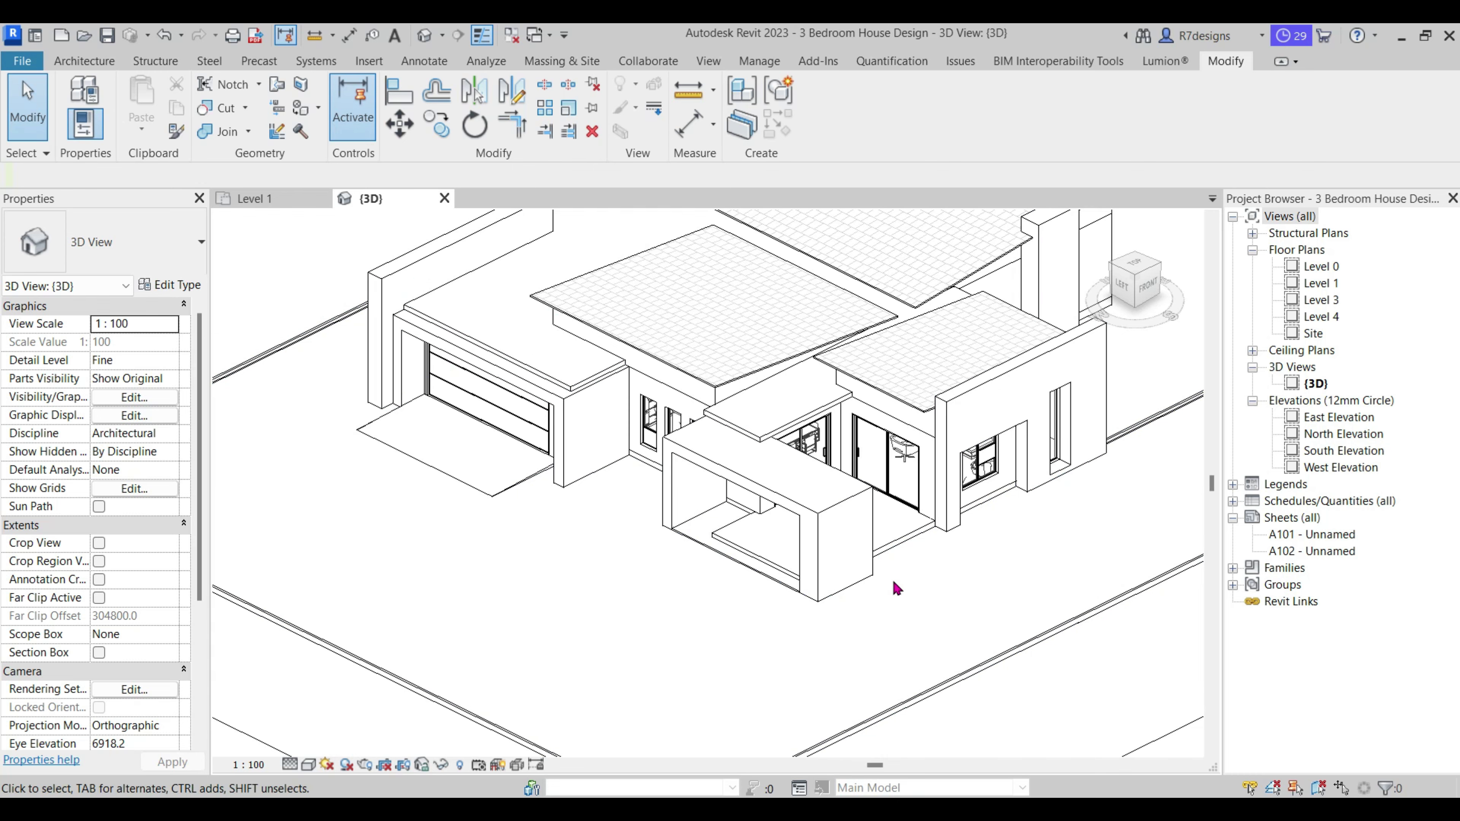
Set the front box extrusion to A-R7_Wall Texture, Exterior_ Stucco, Coarse with render appearance.
{"action": "scroll", "coordinate": [896, 588], "scroll_direction": "up", "scroll_amount": 2}
{"action": "double_click", "coordinate": [862, 563]}
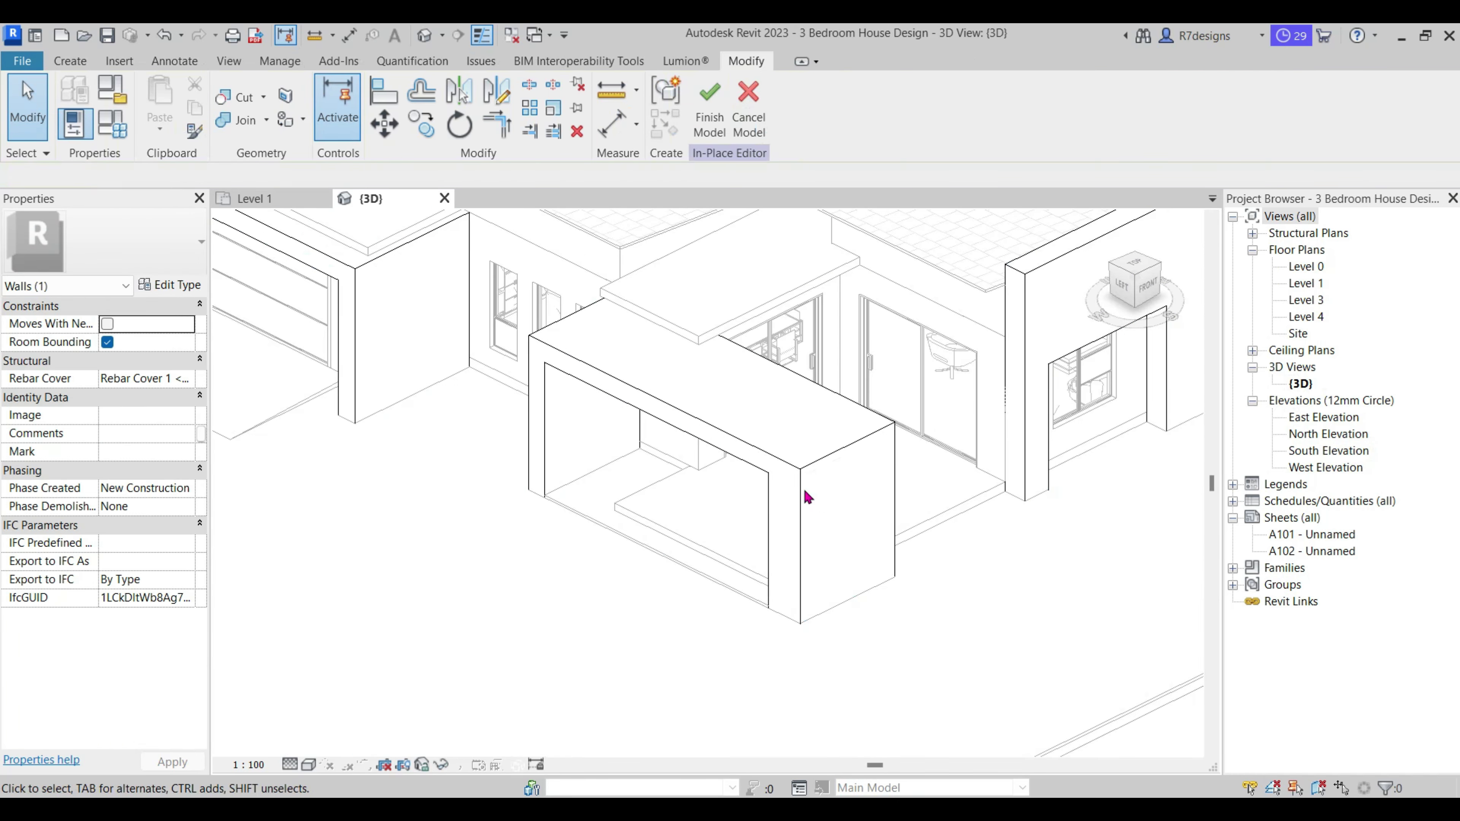
{"action": "left_click", "coordinate": [807, 497]}
{"action": "left_click", "coordinate": [188, 452]}
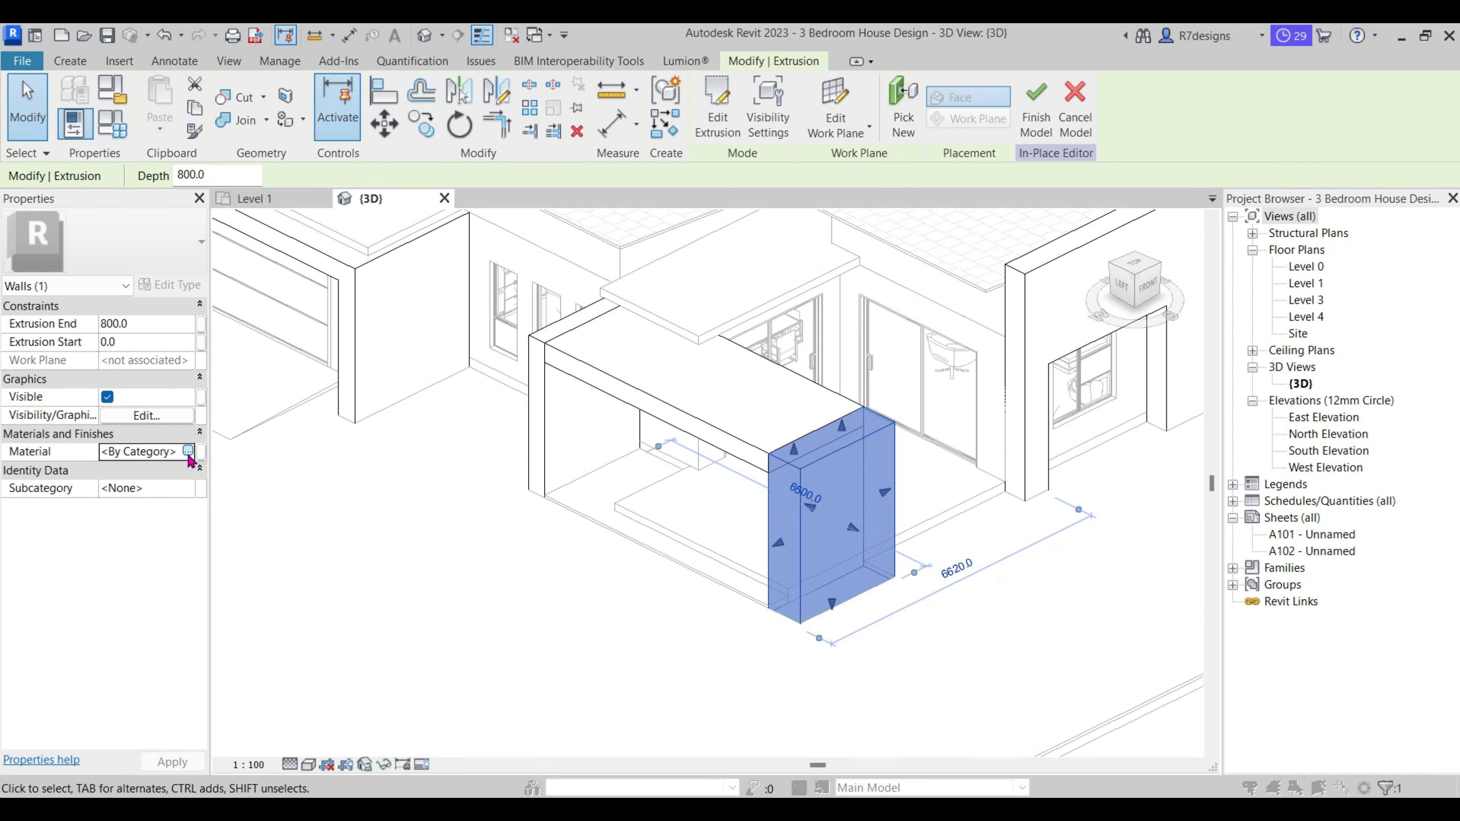
{"action": "left_click", "coordinate": [188, 452]}
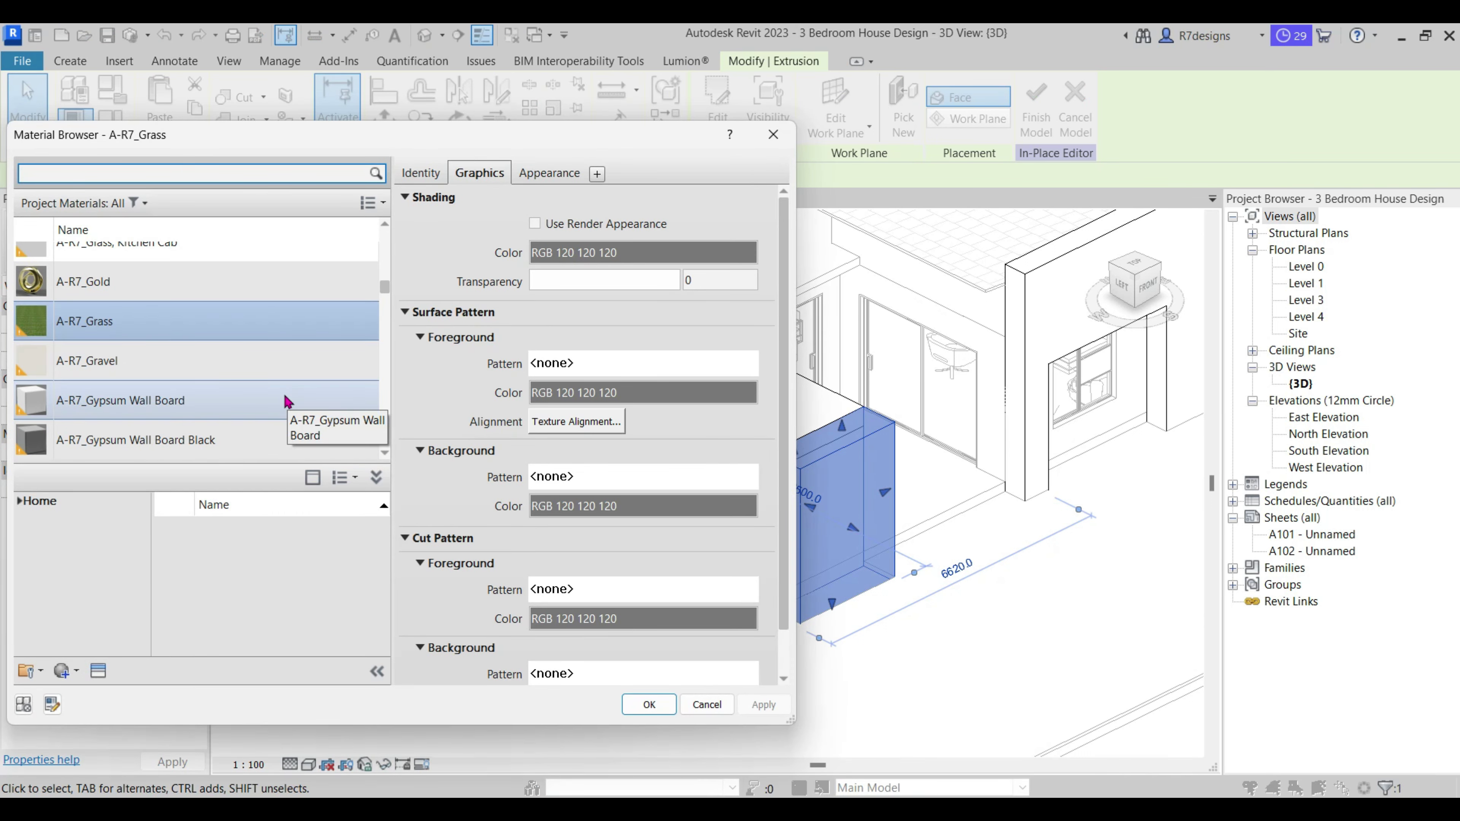
{"action": "scroll", "coordinate": [287, 400], "scroll_direction": "down", "scroll_amount": 5}
{"action": "scroll", "coordinate": [287, 398], "scroll_direction": "down", "scroll_amount": 5}
{"action": "scroll", "coordinate": [288, 396], "scroll_direction": "down", "scroll_amount": 2}
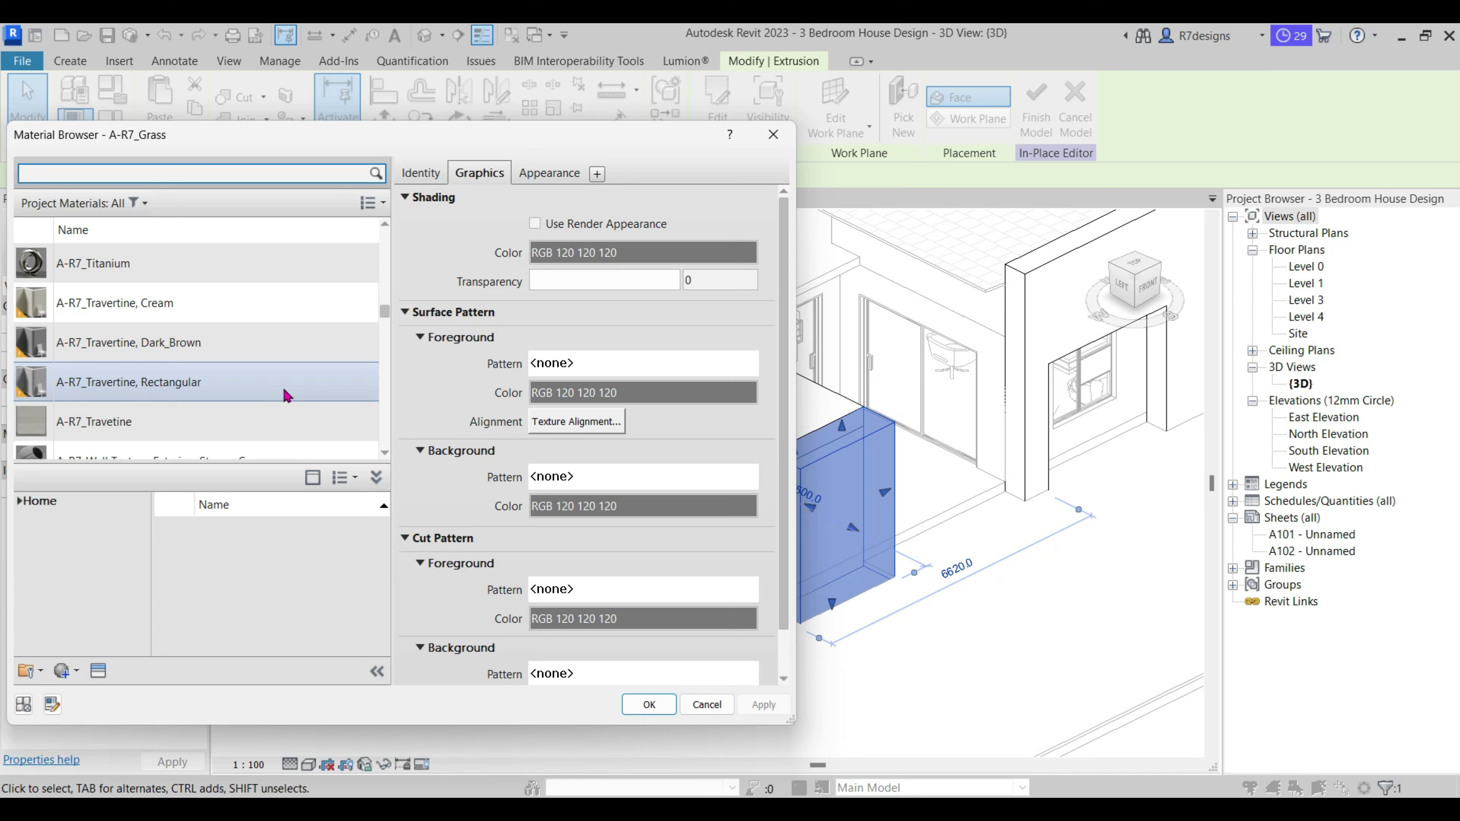
{"action": "scroll", "coordinate": [288, 397], "scroll_direction": "down", "scroll_amount": 2}
{"action": "scroll", "coordinate": [261, 270], "scroll_direction": "up", "scroll_amount": 1}
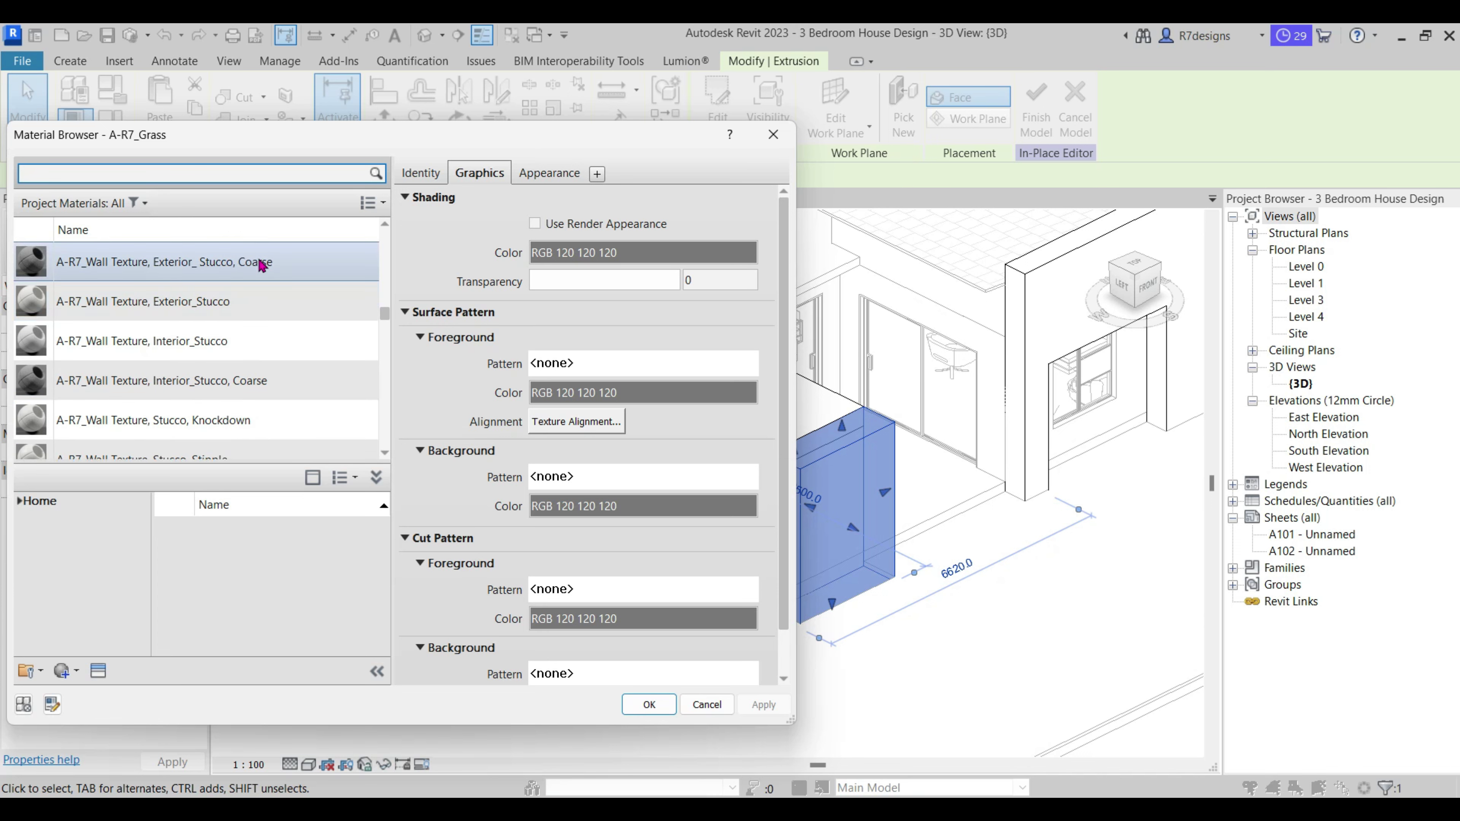
{"action": "left_click", "coordinate": [254, 265]}
{"action": "left_click", "coordinate": [535, 224]}
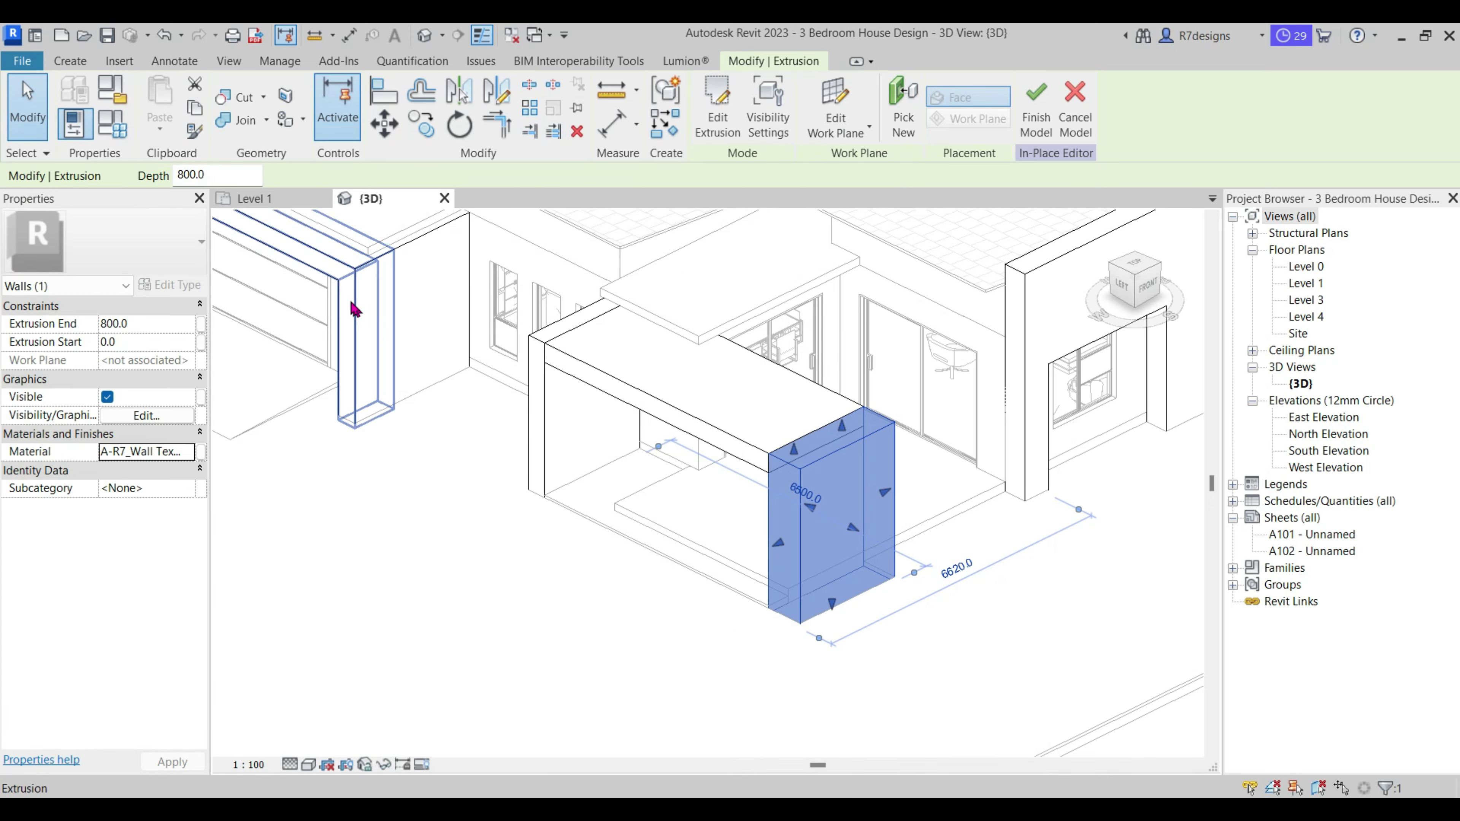
Apply the coarse exterior stucco material to the extrusion beside the garage.
{"action": "left_click", "coordinate": [368, 346]}
{"action": "left_click", "coordinate": [187, 453]}
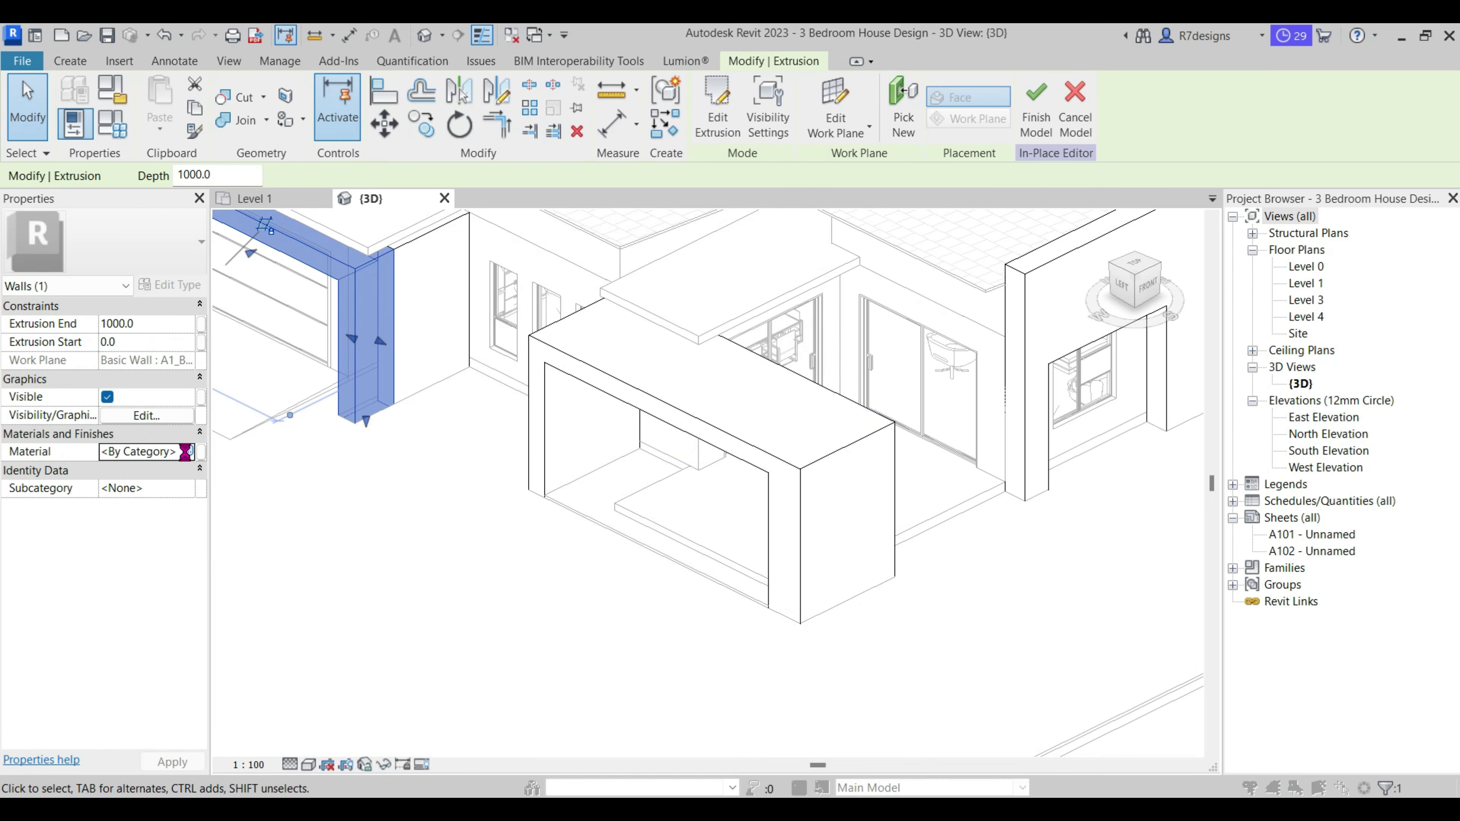
{"action": "left_click", "coordinate": [186, 451]}
{"action": "left_click", "coordinate": [652, 701]}
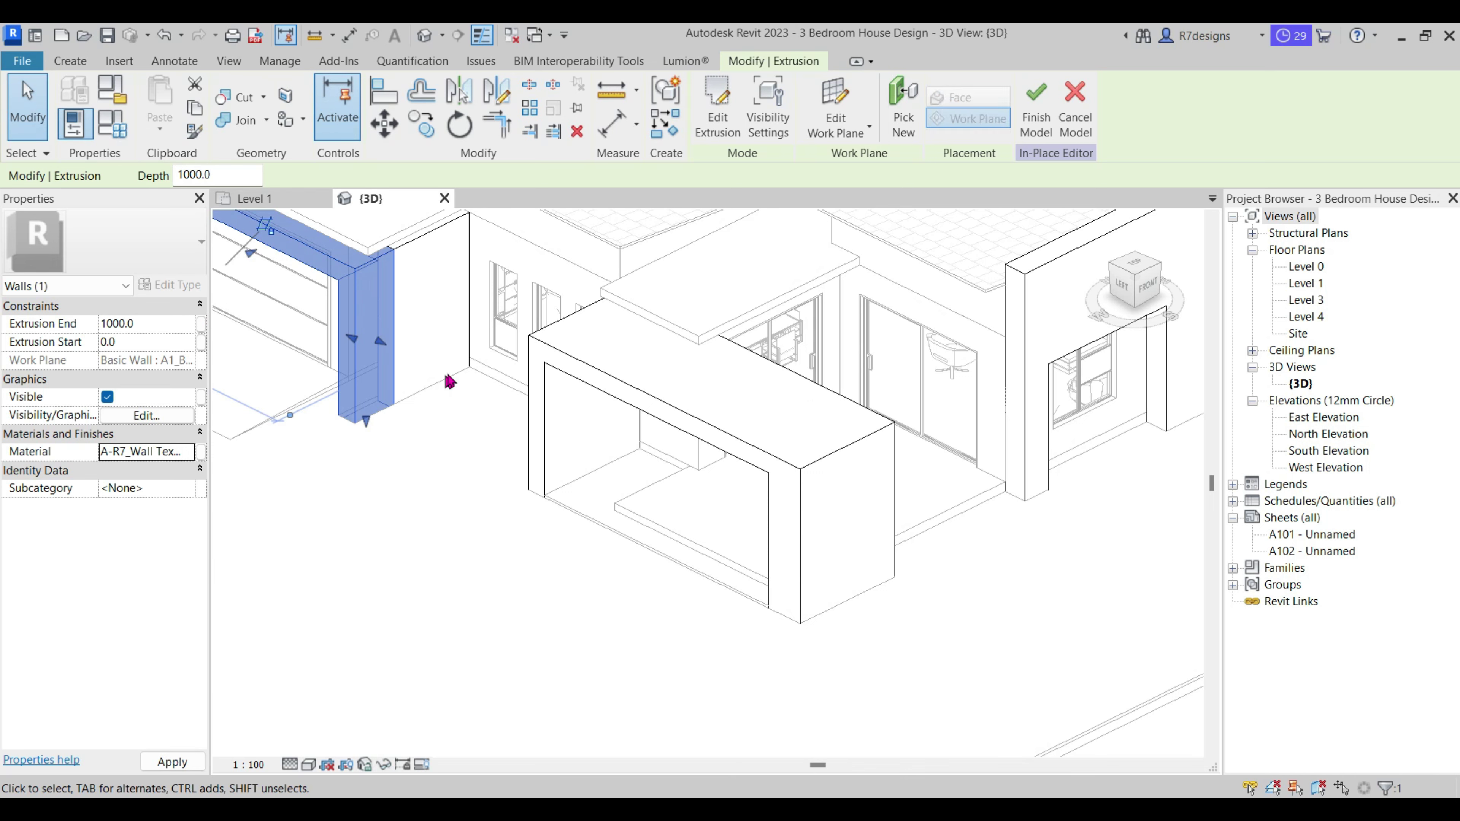
Apply coarse exterior stucco to the windowed wall extrusion and the tall column.
{"action": "left_click", "coordinate": [459, 354]}
{"action": "scroll", "coordinate": [505, 465], "scroll_direction": "down", "scroll_amount": 3}
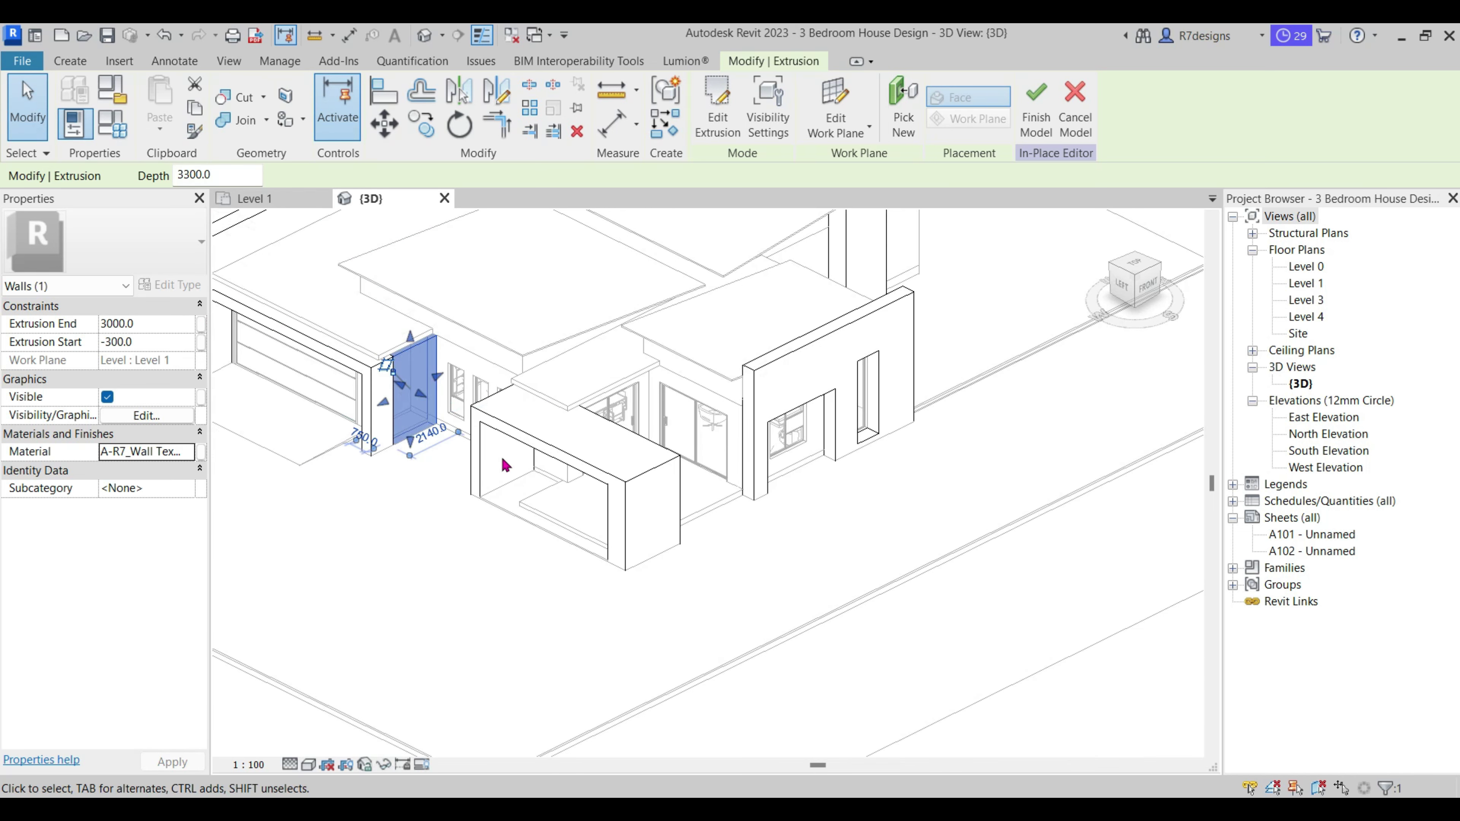
{"action": "left_click", "coordinate": [781, 367]}
{"action": "left_click", "coordinate": [188, 453]}
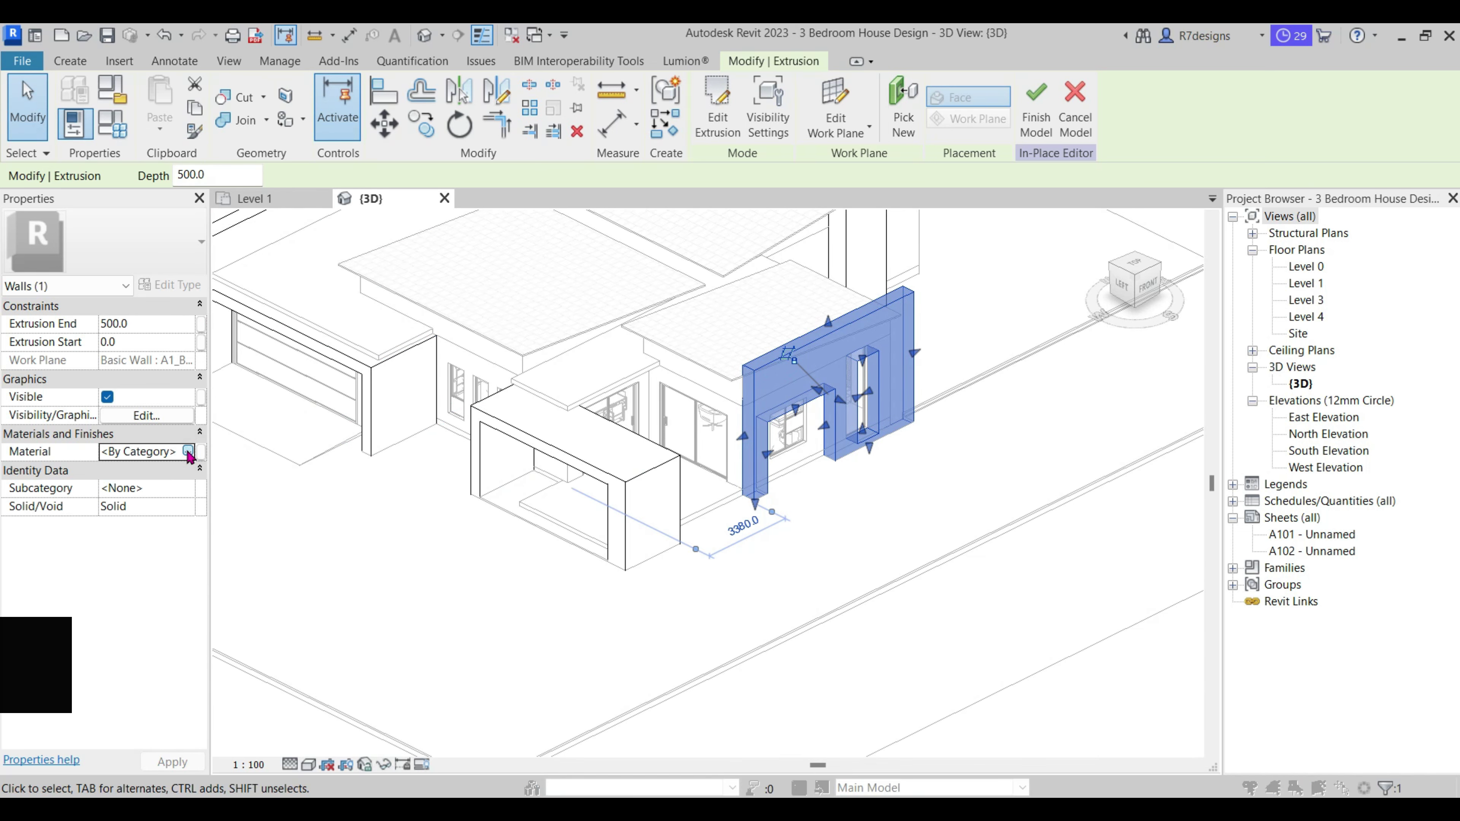
{"action": "left_click", "coordinate": [188, 452]}
{"action": "double_click", "coordinate": [226, 331]}
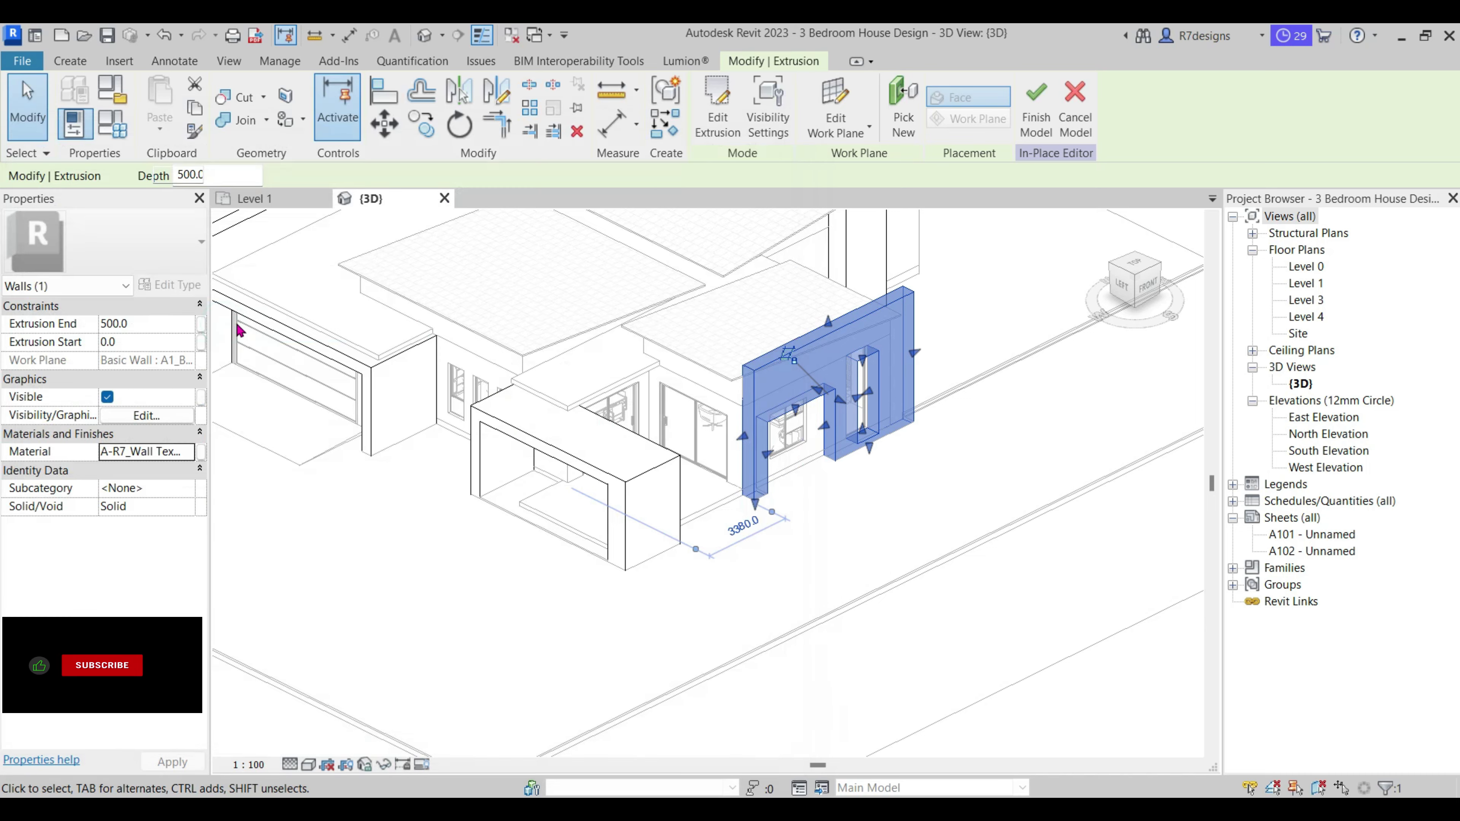
{"action": "scroll", "coordinate": [781, 414], "scroll_direction": "down", "scroll_amount": 3}
{"action": "scroll", "coordinate": [900, 448], "scroll_direction": "up", "scroll_amount": 3}
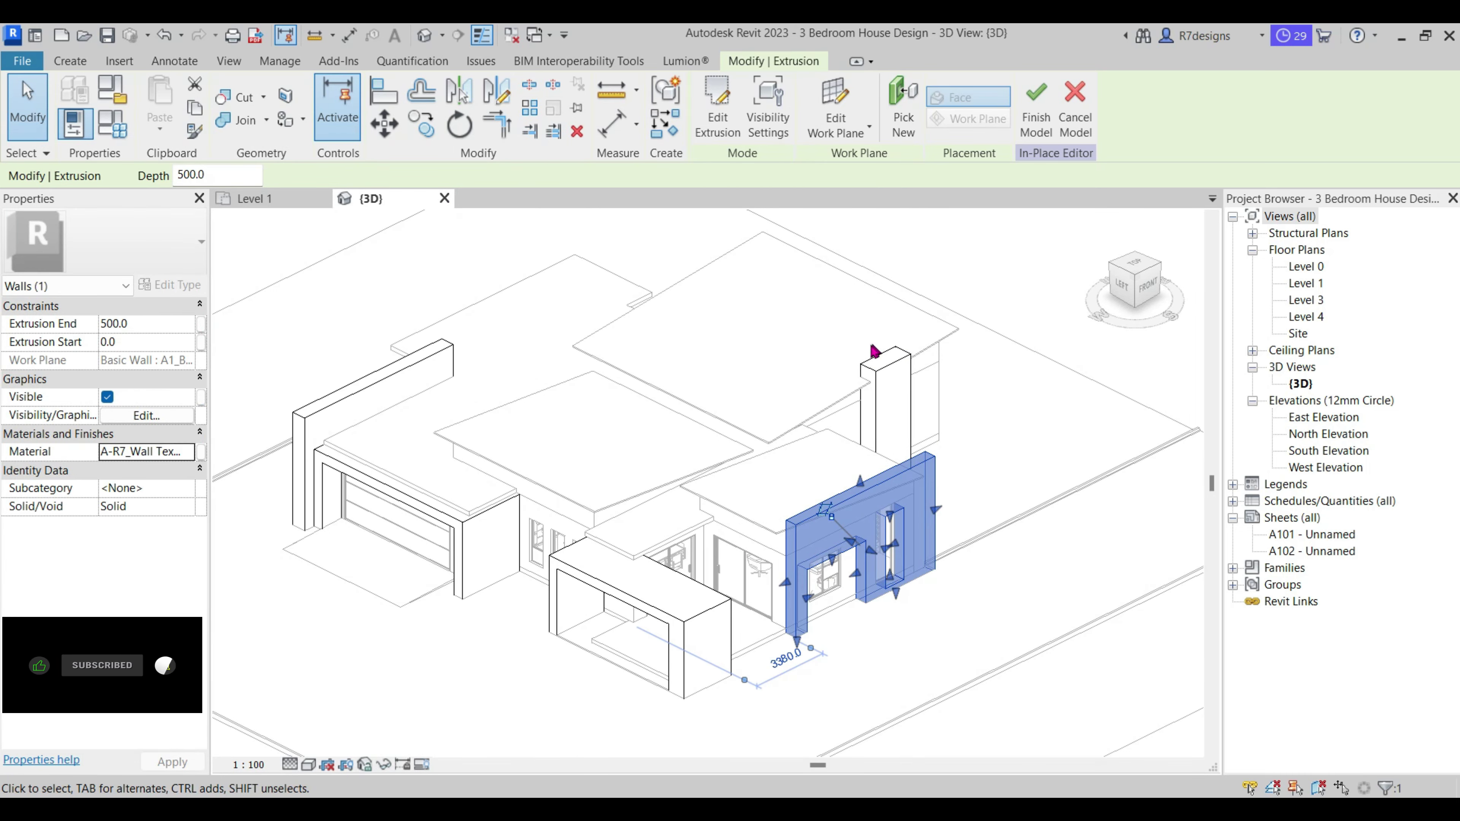
{"action": "left_click", "coordinate": [195, 452]}
{"action": "double_click", "coordinate": [223, 366]}
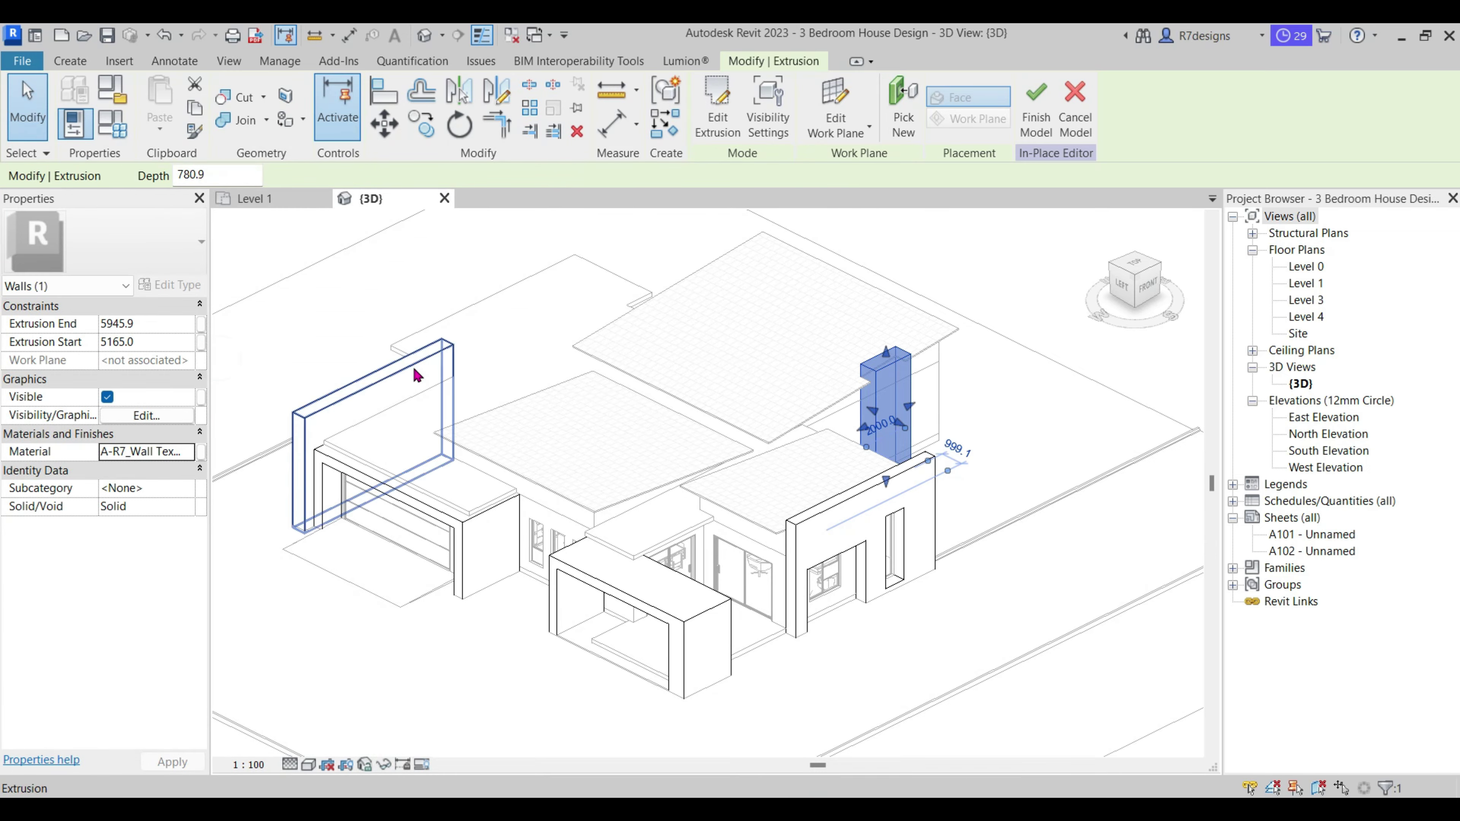
Select the left freestanding wall and garage door frame, then finish the in-place model.
{"action": "left_click", "coordinate": [418, 368]}
{"action": "left_click", "coordinate": [406, 506]}
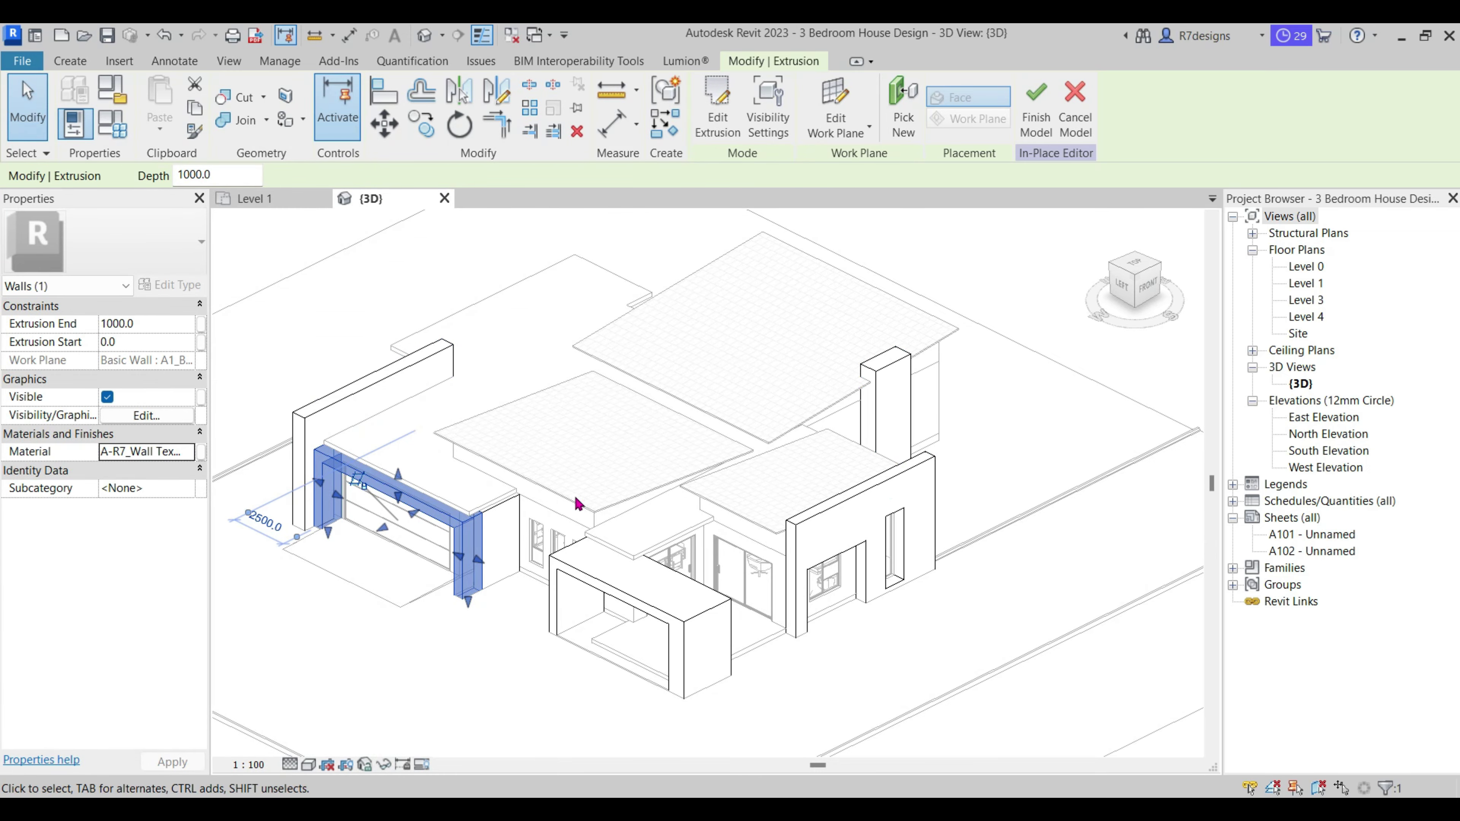
{"action": "scroll", "coordinate": [575, 500], "scroll_direction": "down", "scroll_amount": 3}
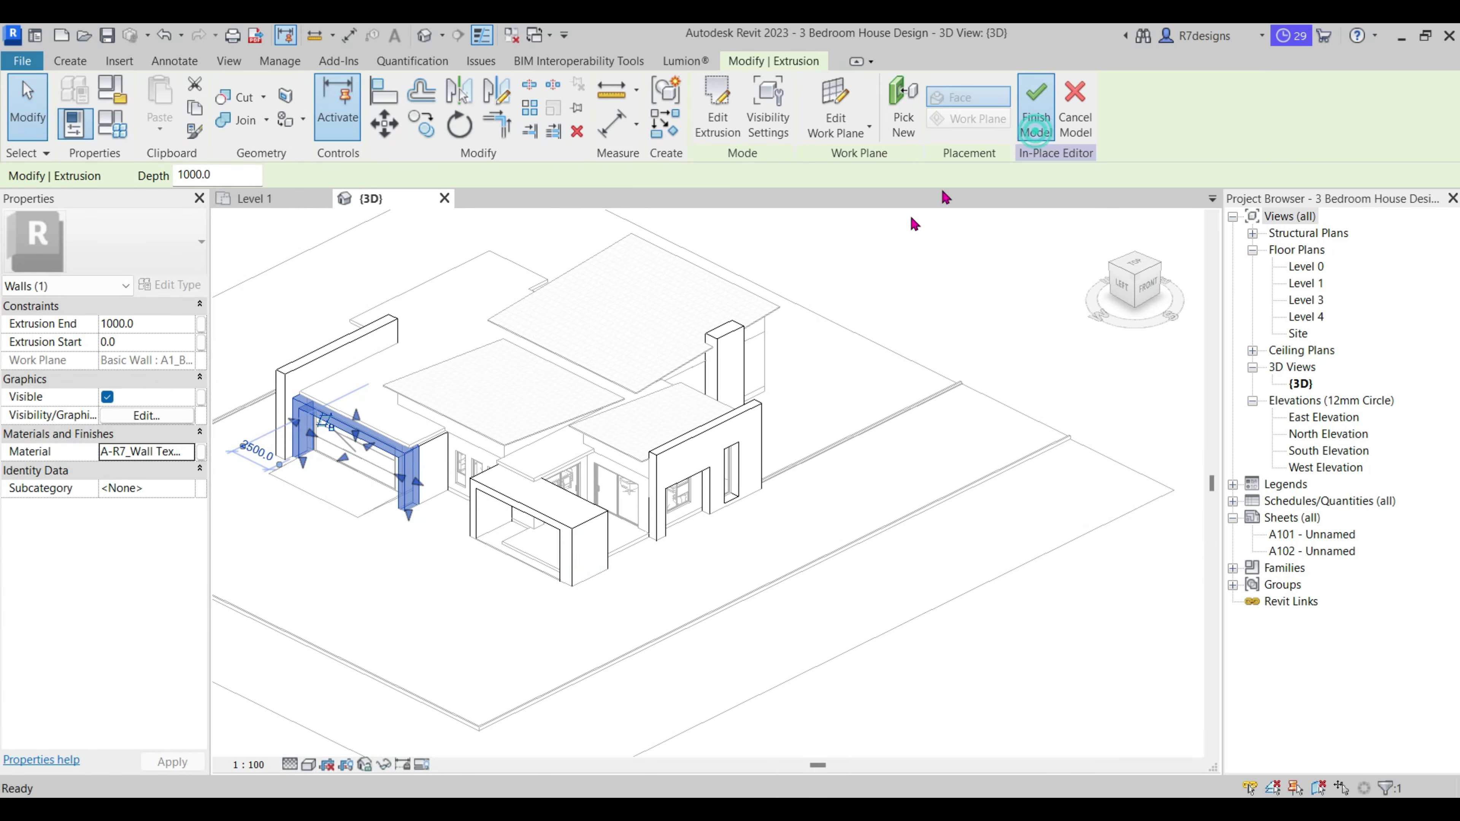
{"action": "left_click", "coordinate": [1036, 109]}
{"action": "scroll", "coordinate": [652, 518], "scroll_direction": "up", "scroll_amount": 3}
Open the A1_Brick_220_Ext Wall type's layer structure and check its exterior finish material.
{"action": "left_click", "coordinate": [645, 549]}
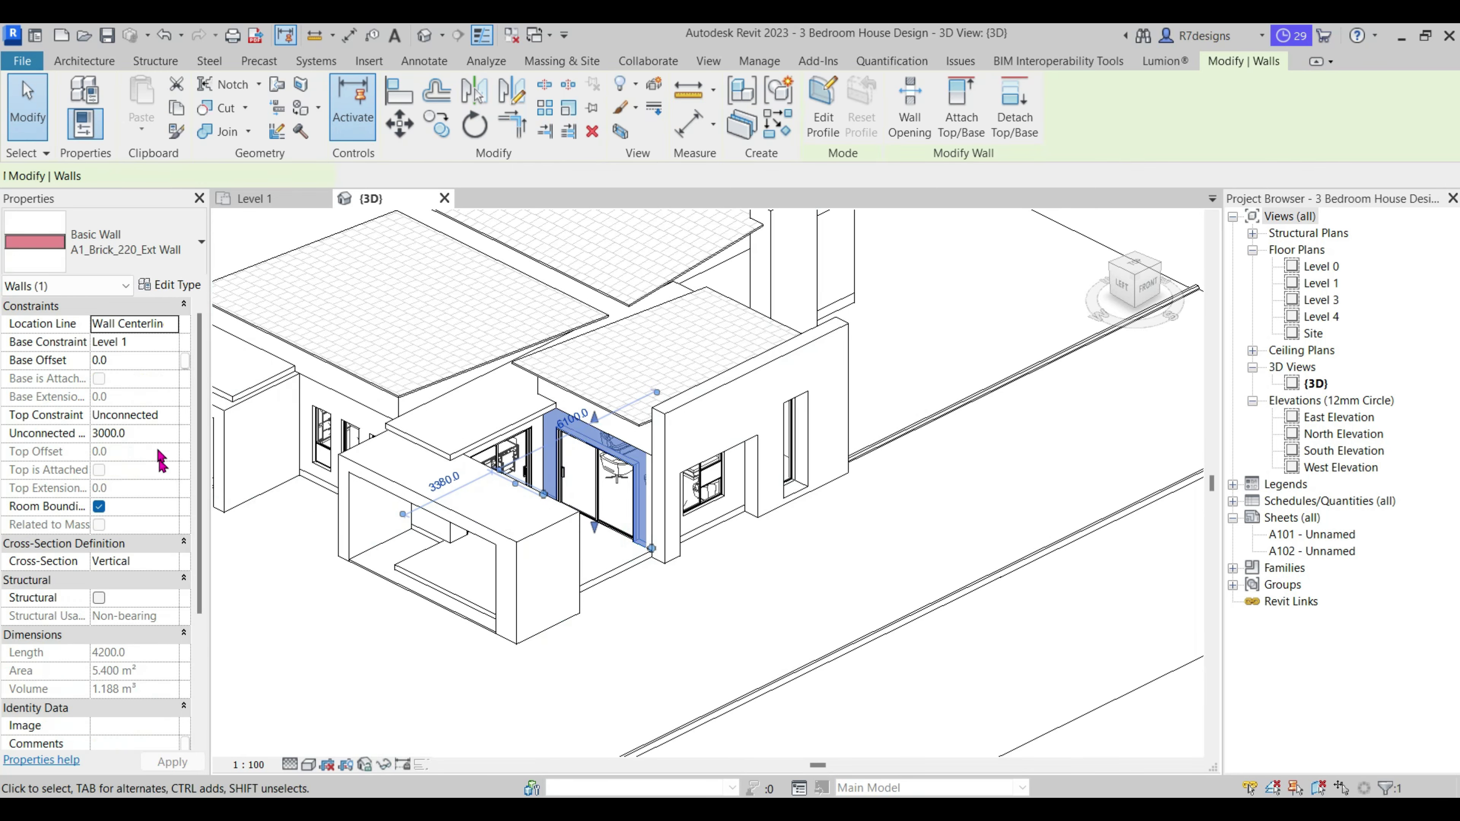
{"action": "left_click", "coordinate": [173, 285]}
{"action": "left_click", "coordinate": [1230, 334]}
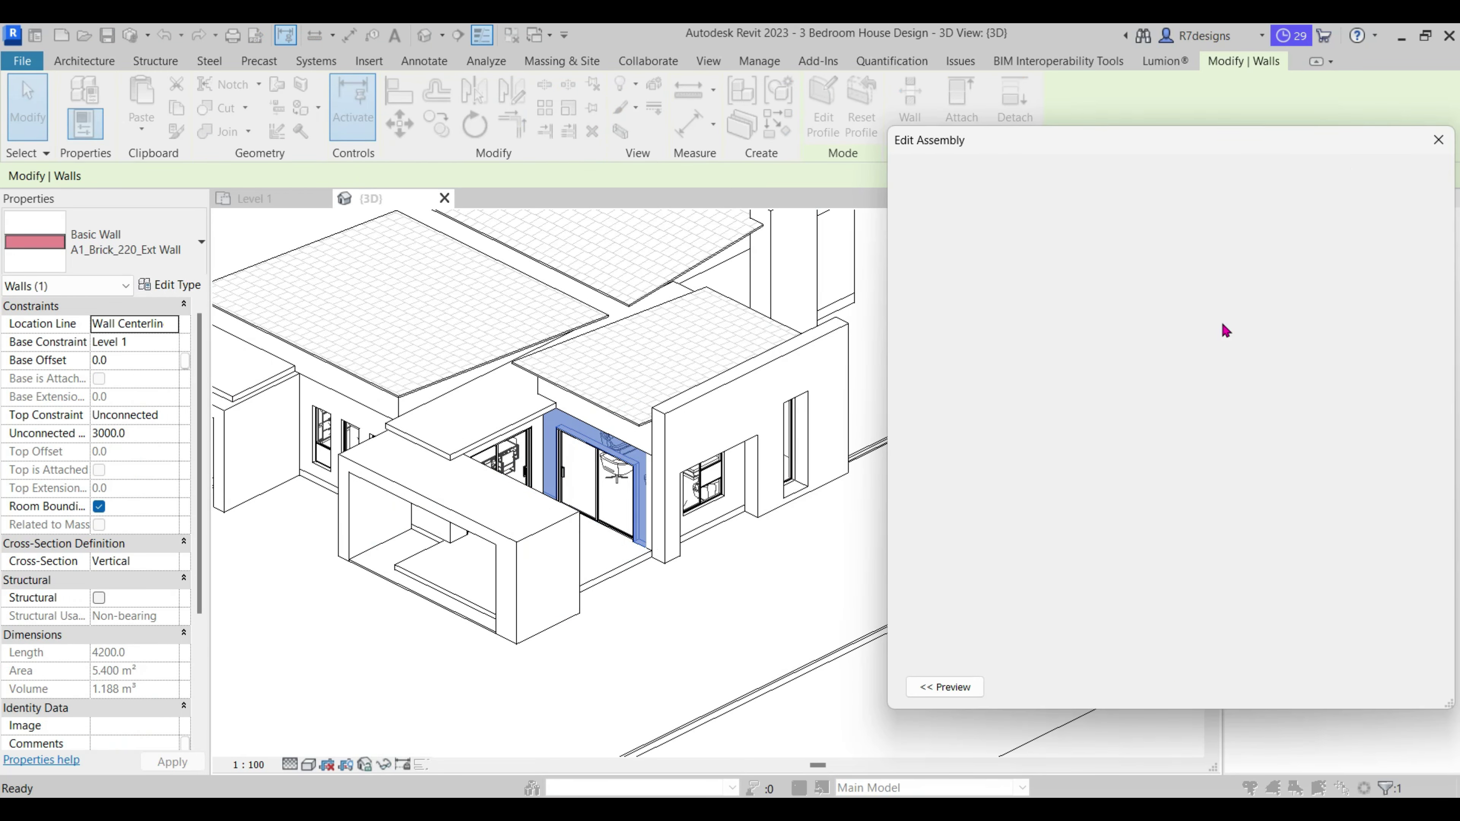
{"action": "left_click", "coordinate": [1118, 318]}
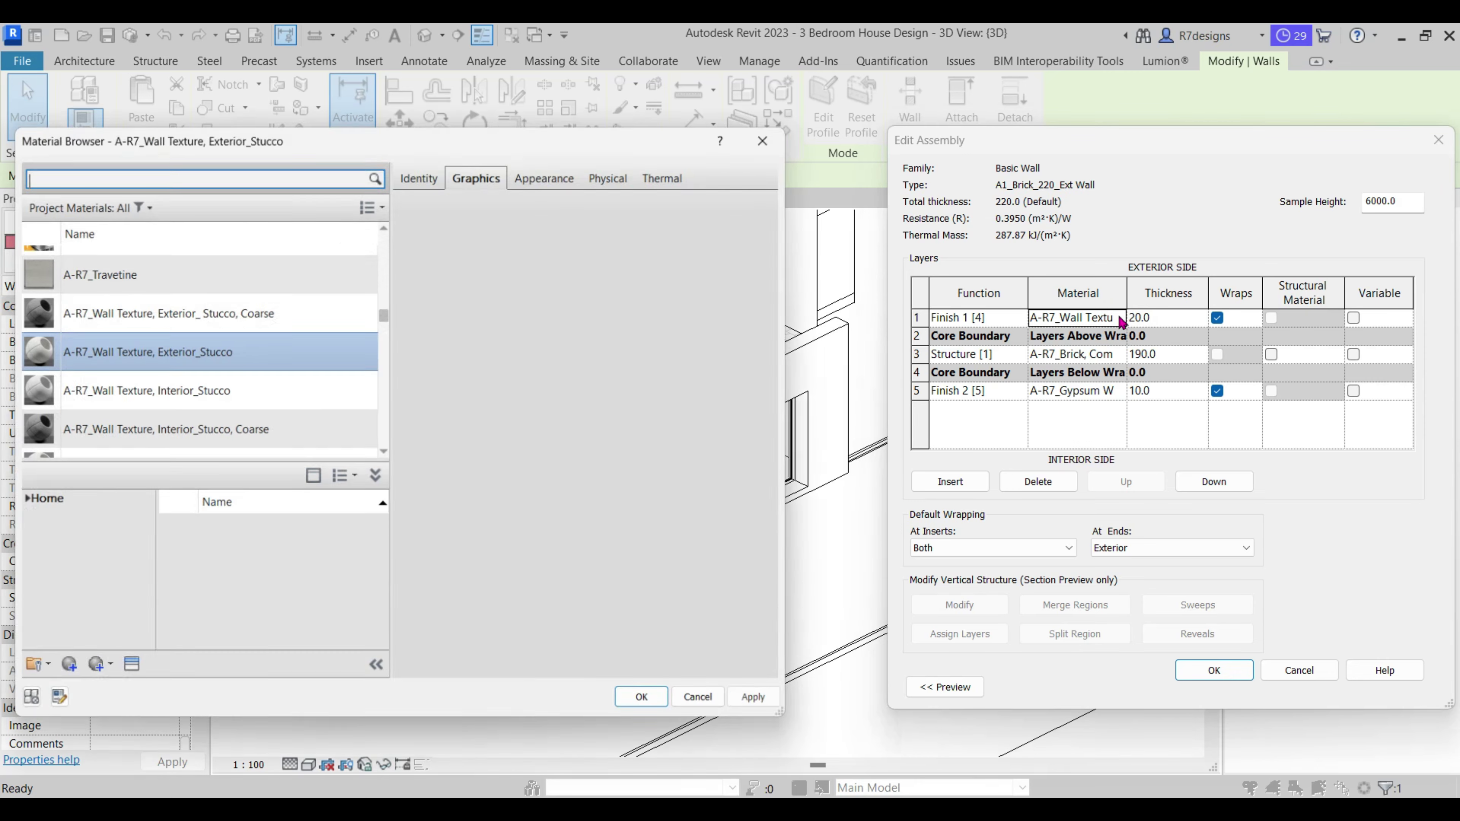
{"action": "left_click", "coordinate": [289, 343]}
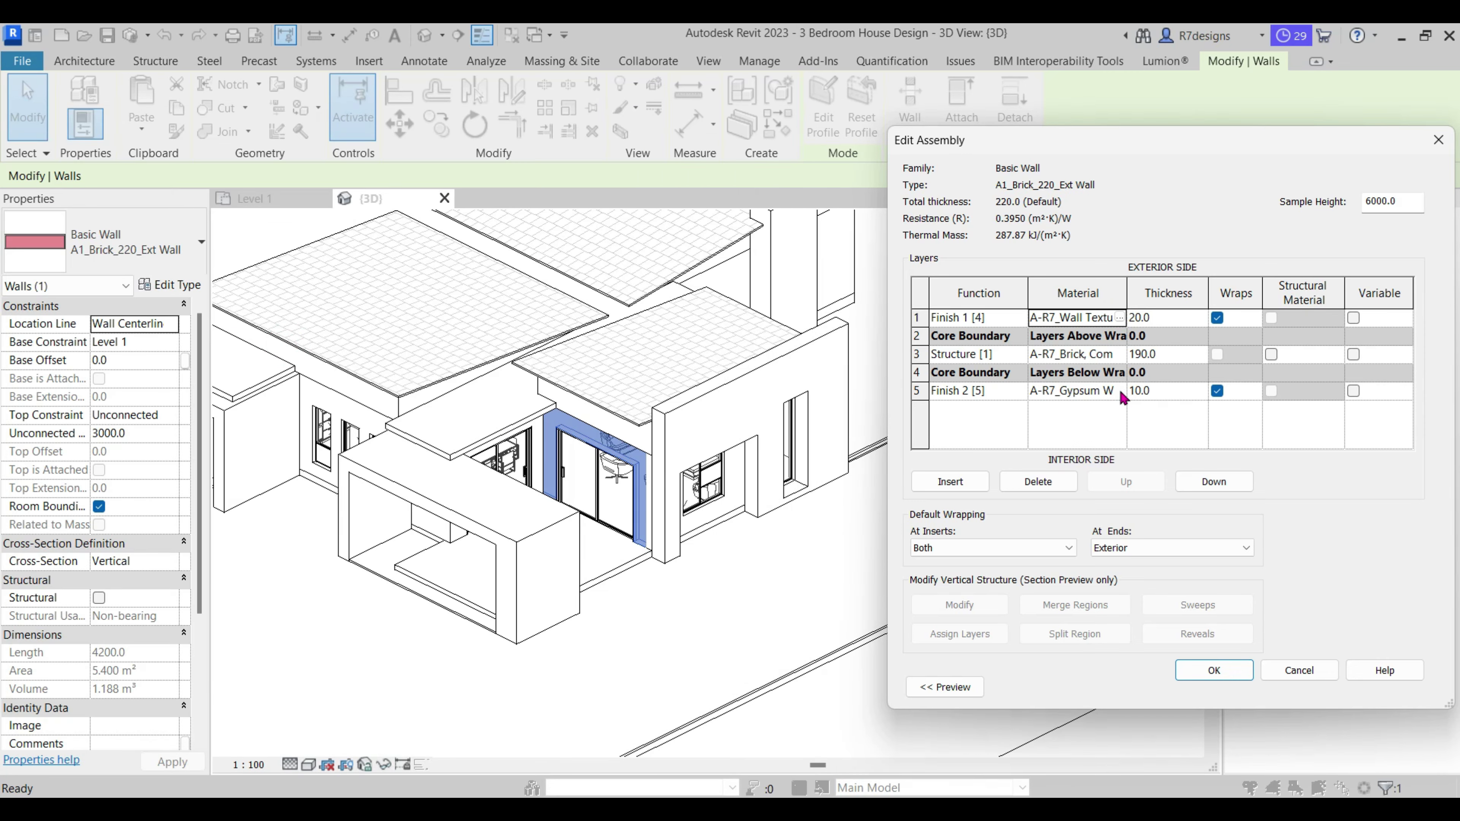
Set the interior finish layer to A-R7_Wall Texture, Interior_Stucco, Coarse and confirm.
{"action": "left_click", "coordinate": [1092, 391]}
{"action": "scroll", "coordinate": [268, 424], "scroll_direction": "down", "scroll_amount": 5}
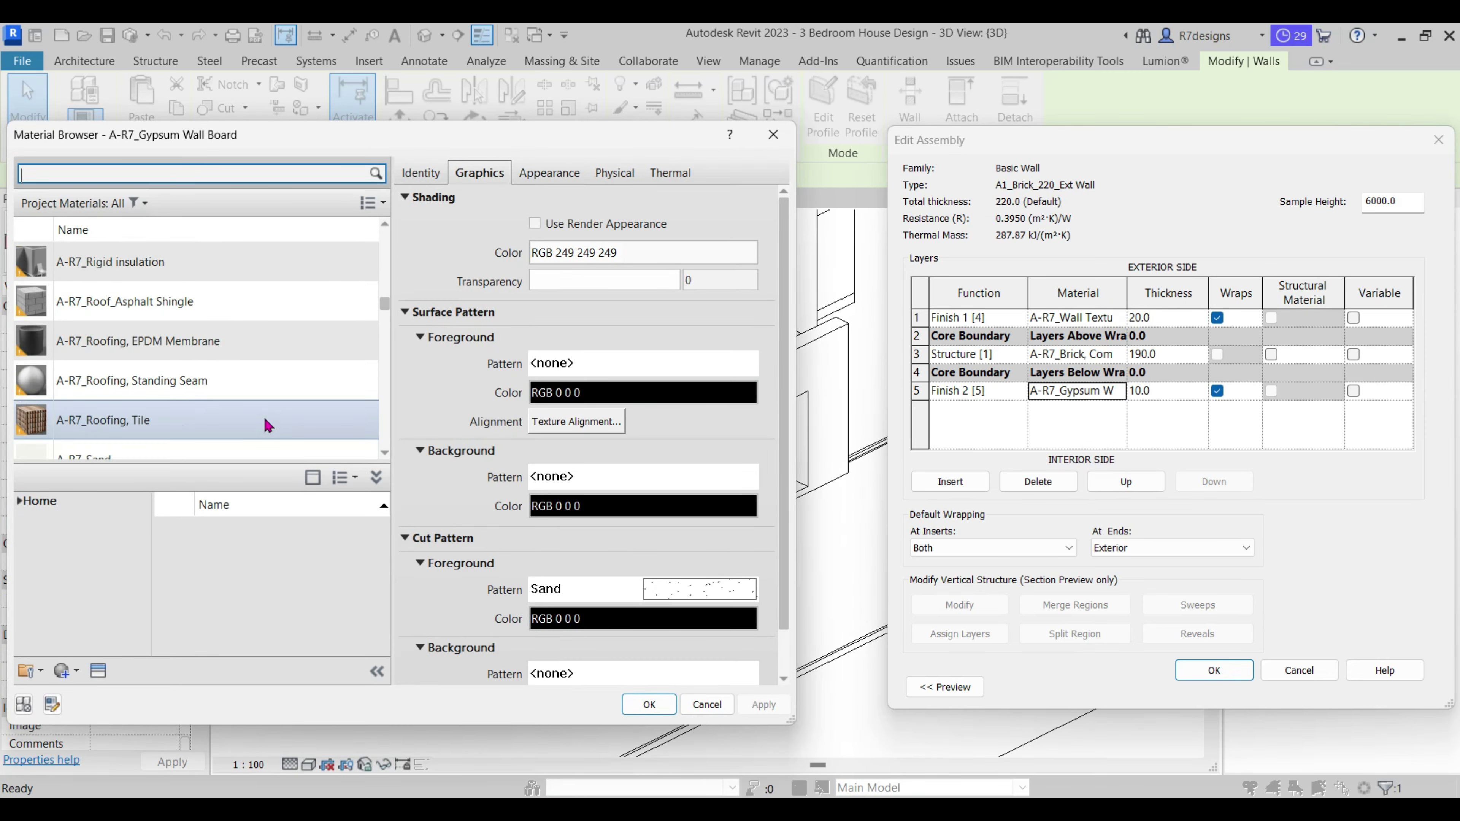
{"action": "scroll", "coordinate": [268, 426], "scroll_direction": "down", "scroll_amount": 5}
{"action": "scroll", "coordinate": [268, 425], "scroll_direction": "down", "scroll_amount": 3}
{"action": "scroll", "coordinate": [265, 422], "scroll_direction": "up", "scroll_amount": 2}
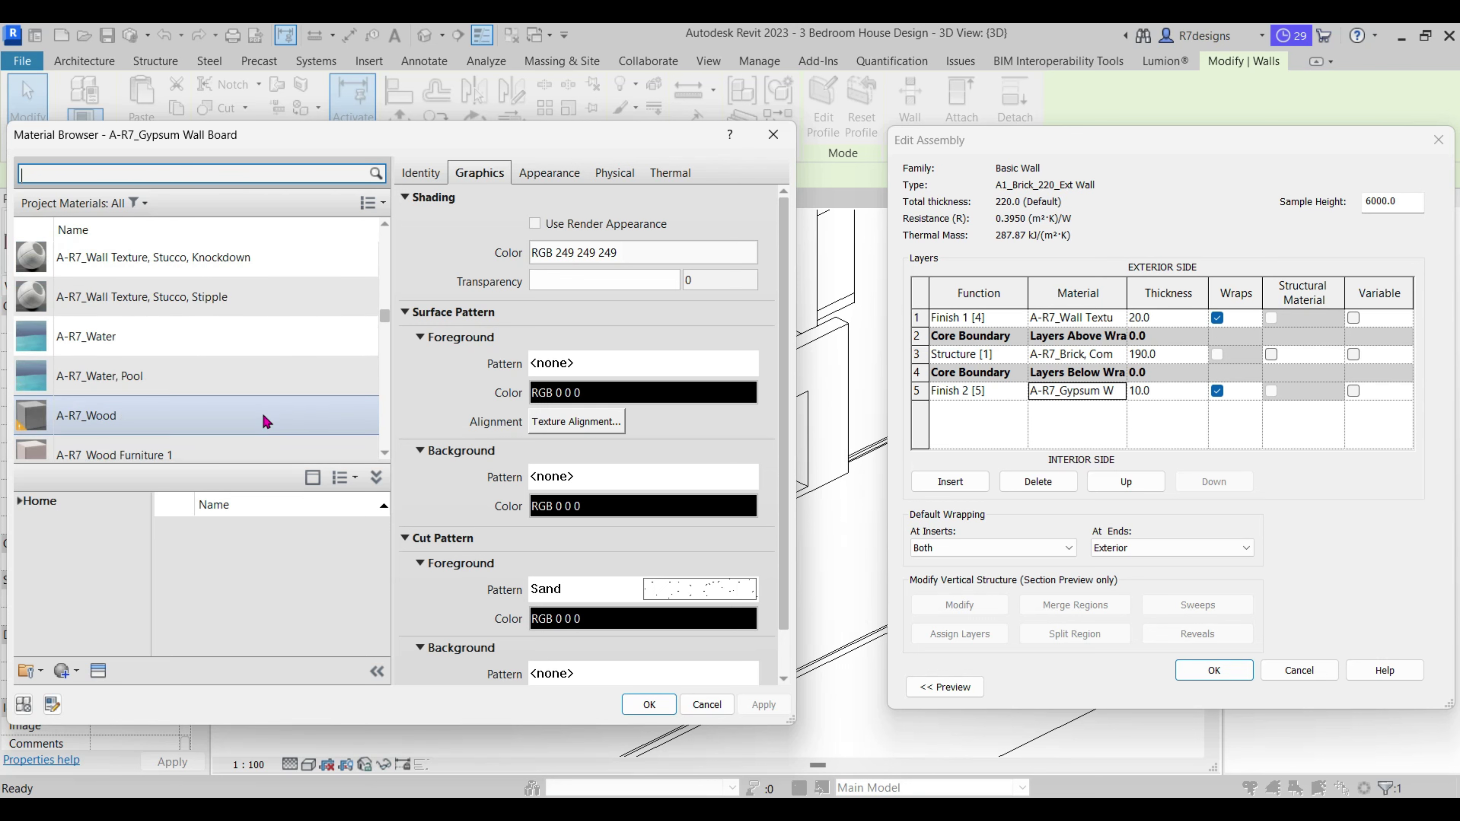
{"action": "scroll", "coordinate": [262, 411], "scroll_direction": "up", "scroll_amount": 3}
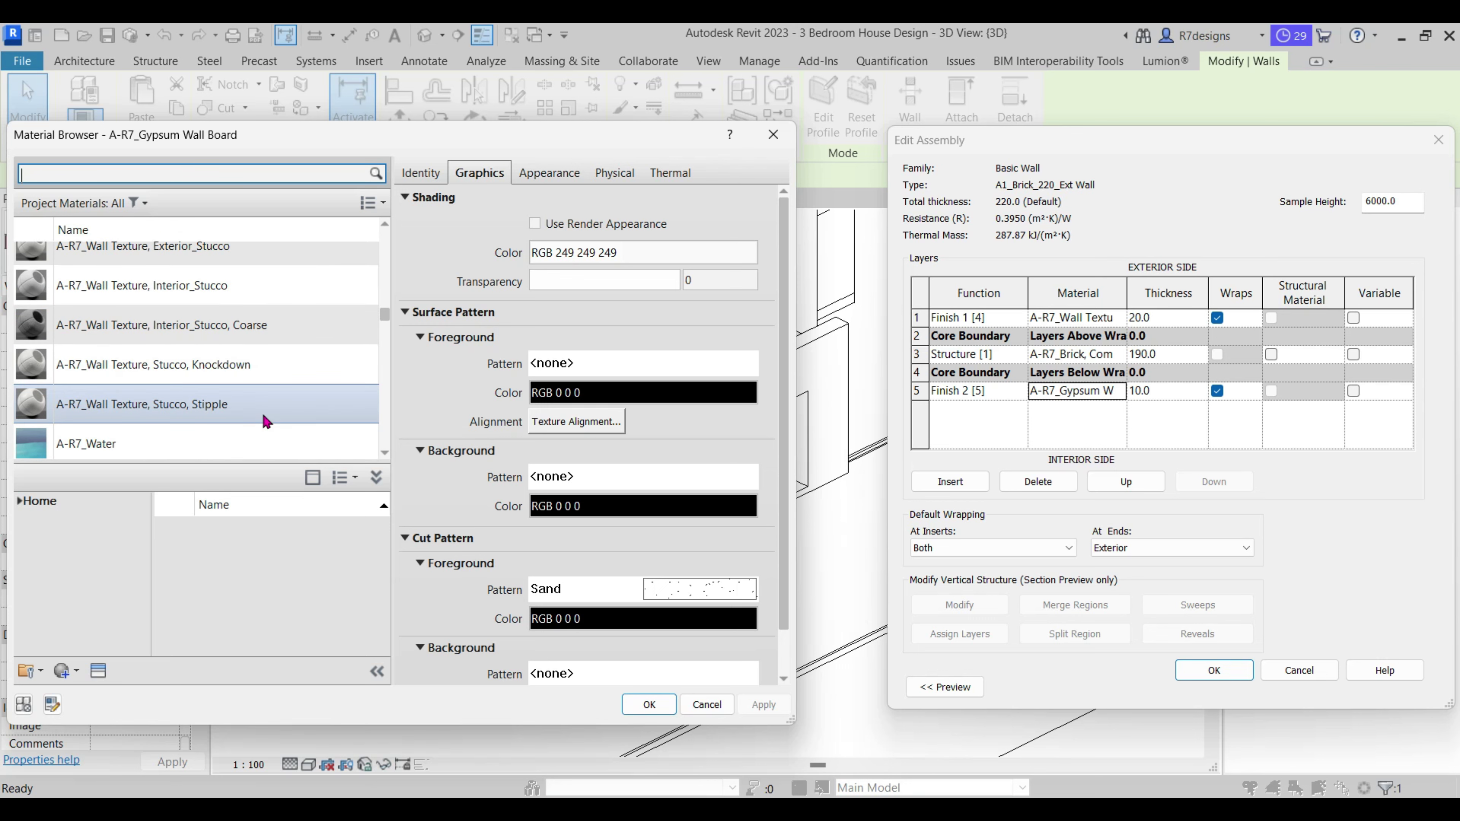
{"action": "left_click", "coordinate": [223, 333]}
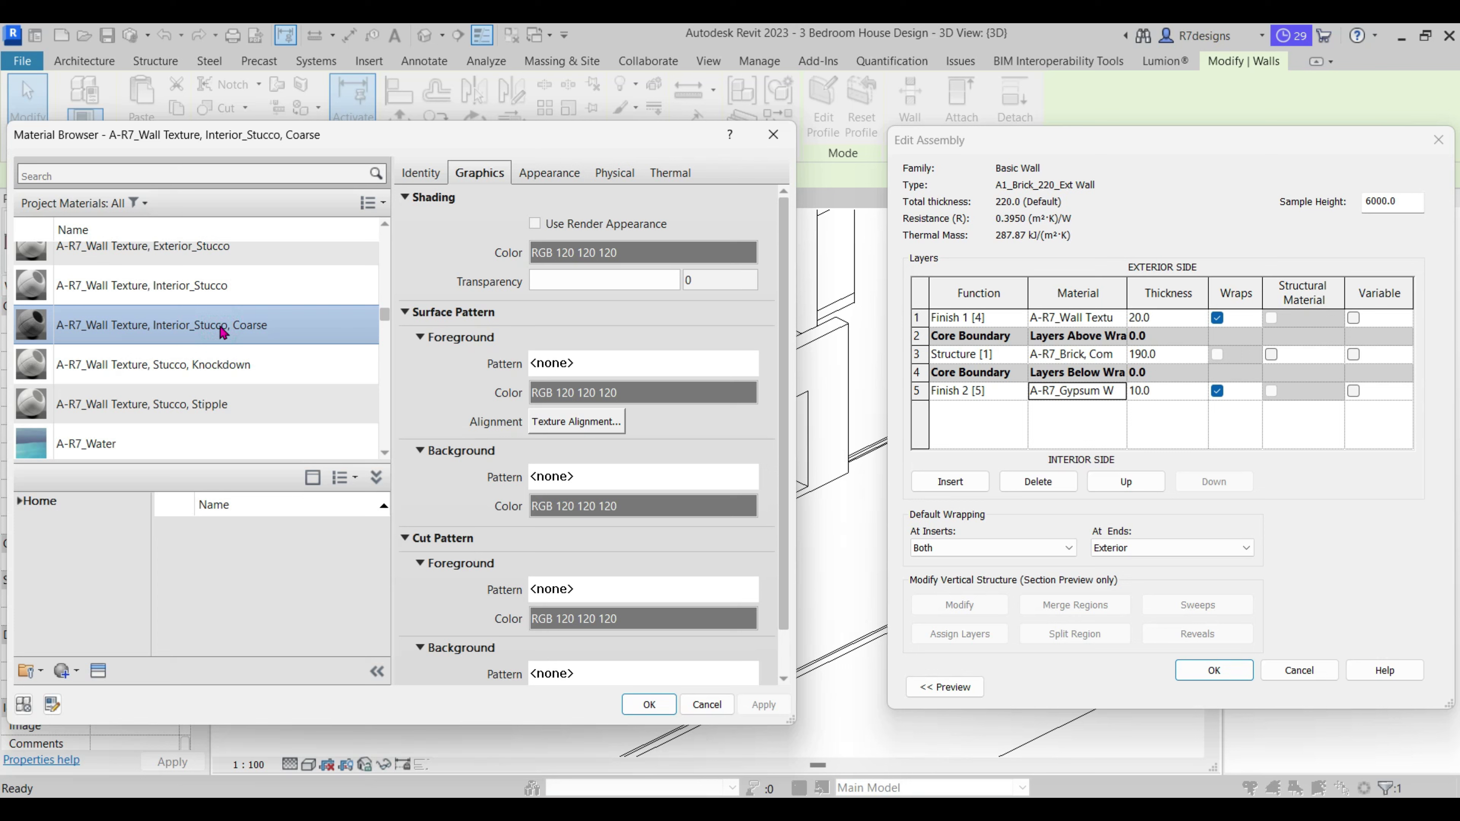
{"action": "left_click", "coordinate": [535, 223]}
{"action": "left_click", "coordinate": [195, 345]}
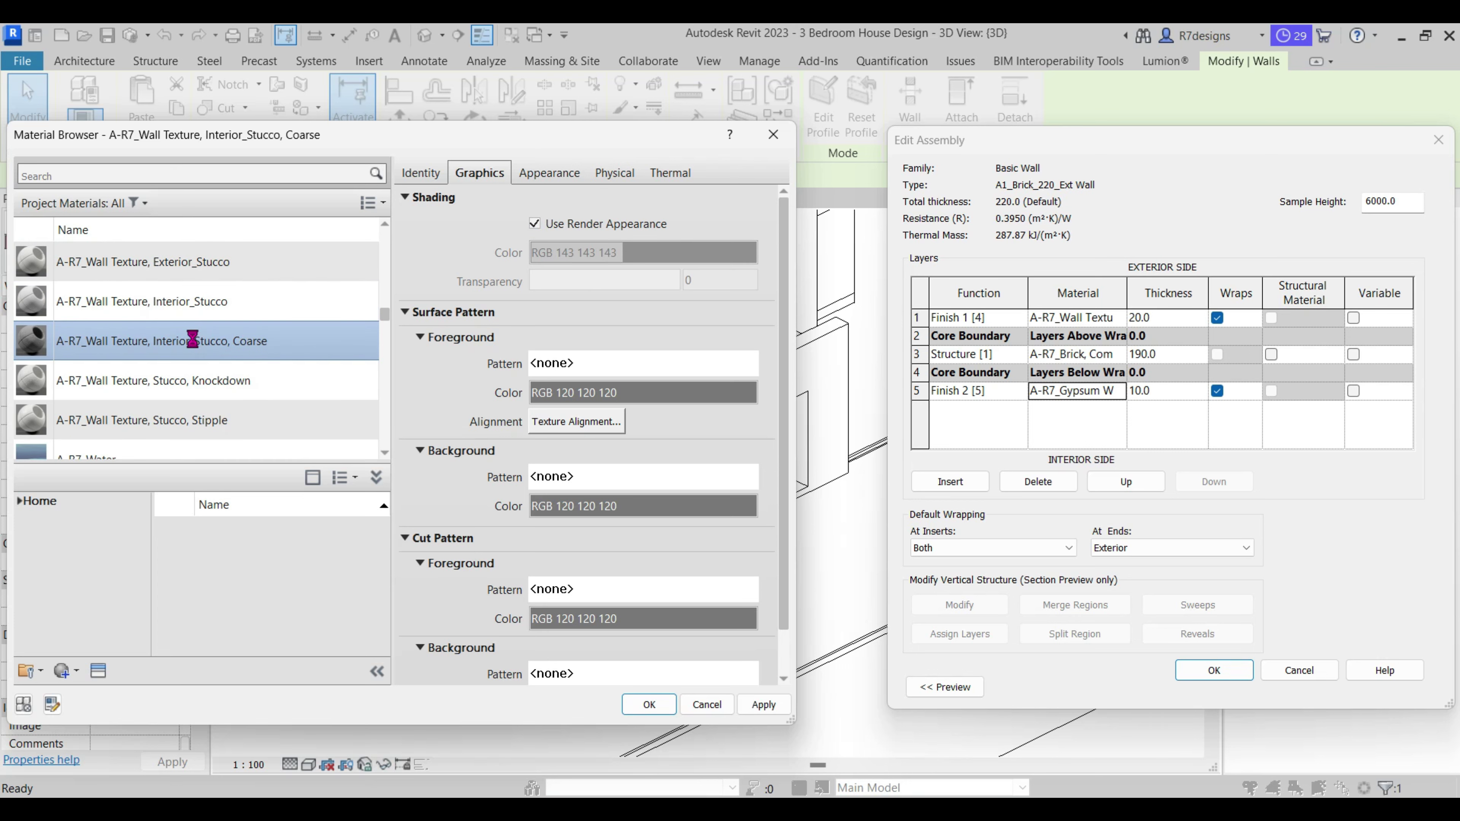
{"action": "double_click", "coordinate": [192, 339]}
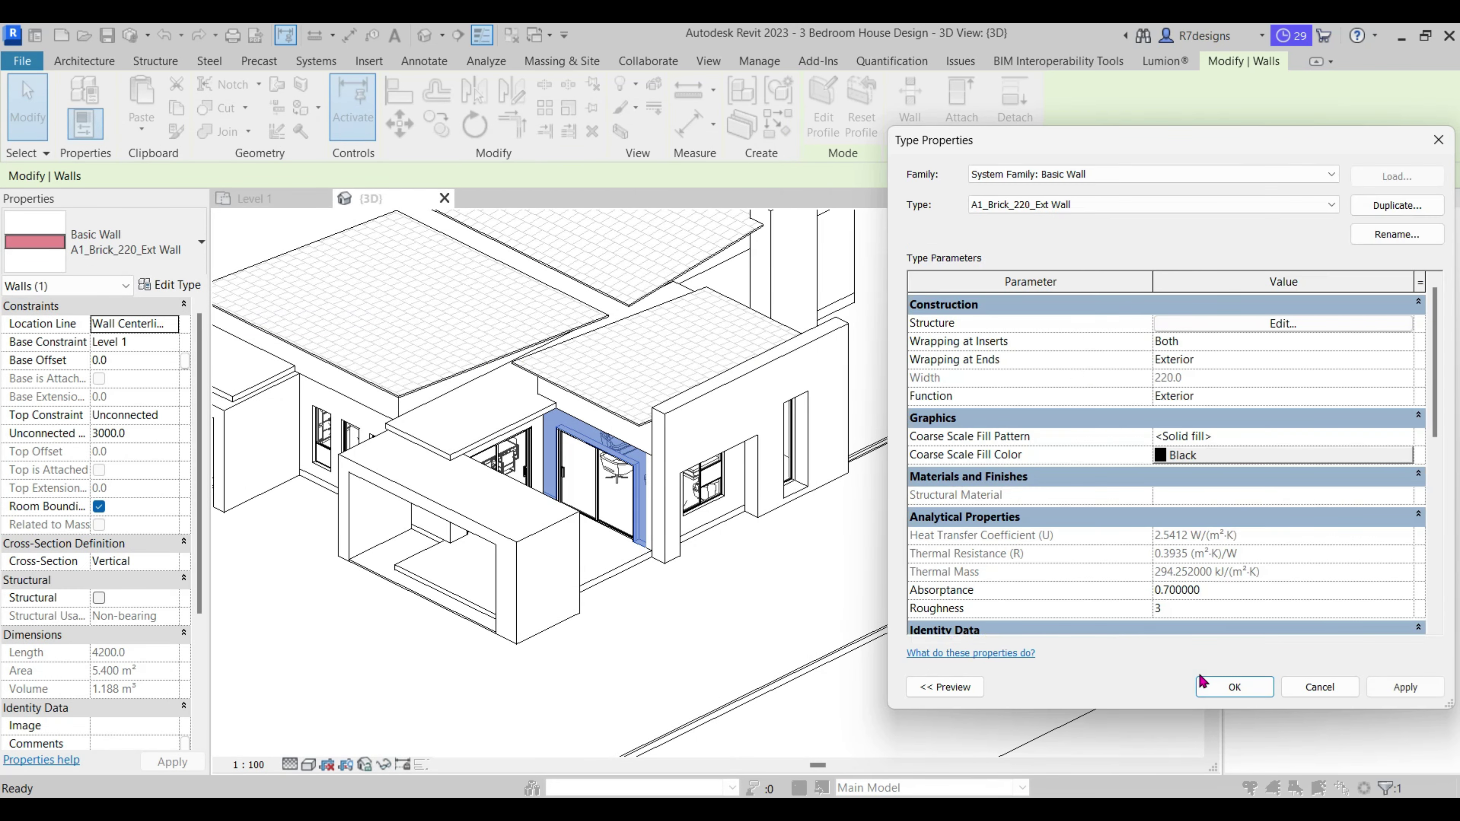
{"action": "left_click", "coordinate": [1236, 690]}
Switch to the Level 1 floor plan.
{"action": "scroll", "coordinate": [888, 584], "scroll_direction": "down", "scroll_amount": 3}
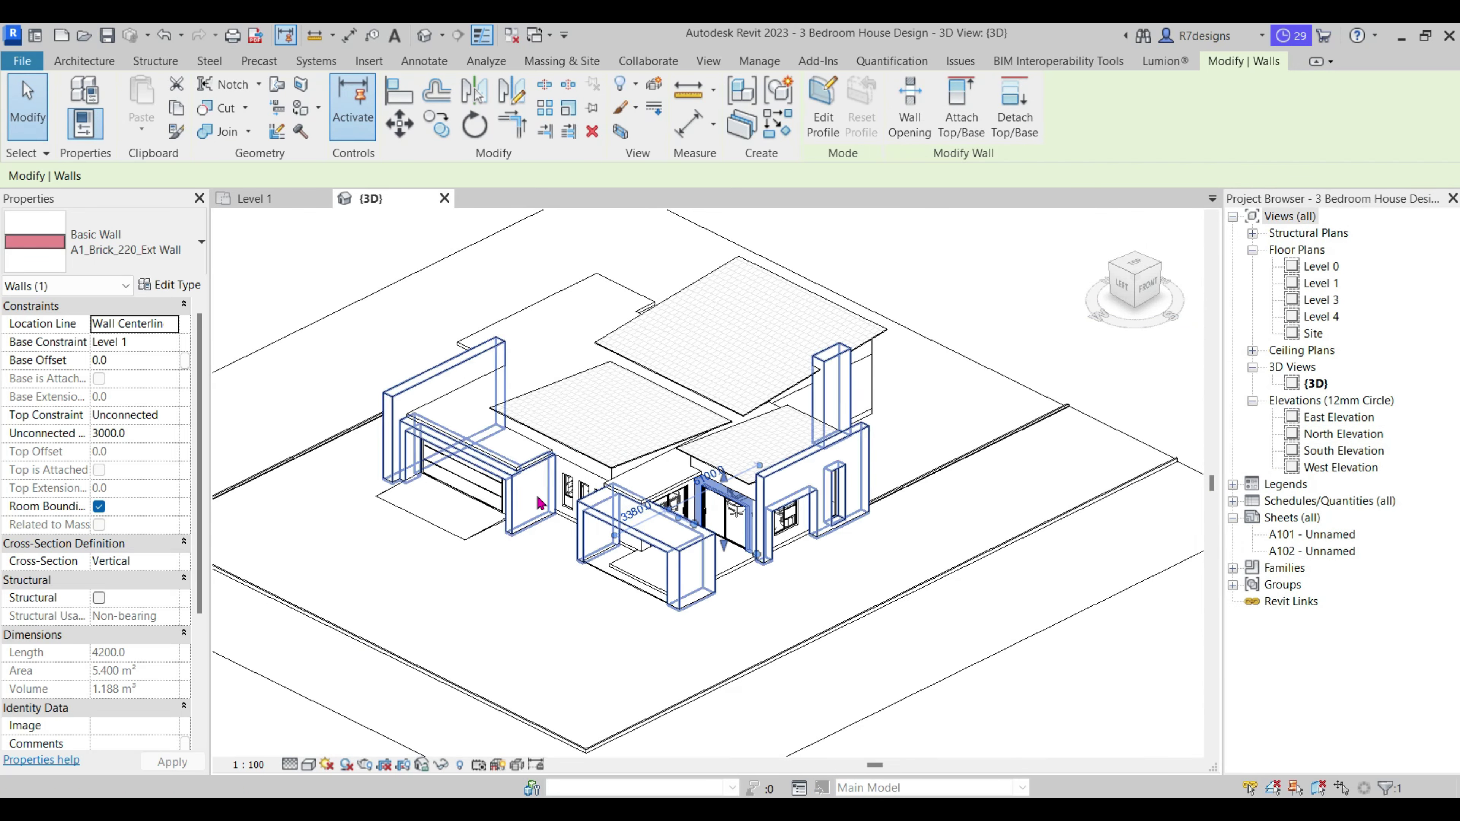
{"action": "scroll", "coordinate": [514, 499], "scroll_direction": "up", "scroll_amount": 5}
{"action": "scroll", "coordinate": [513, 500], "scroll_direction": "down", "scroll_amount": 3}
{"action": "key", "text": "ctrl+Tab"}
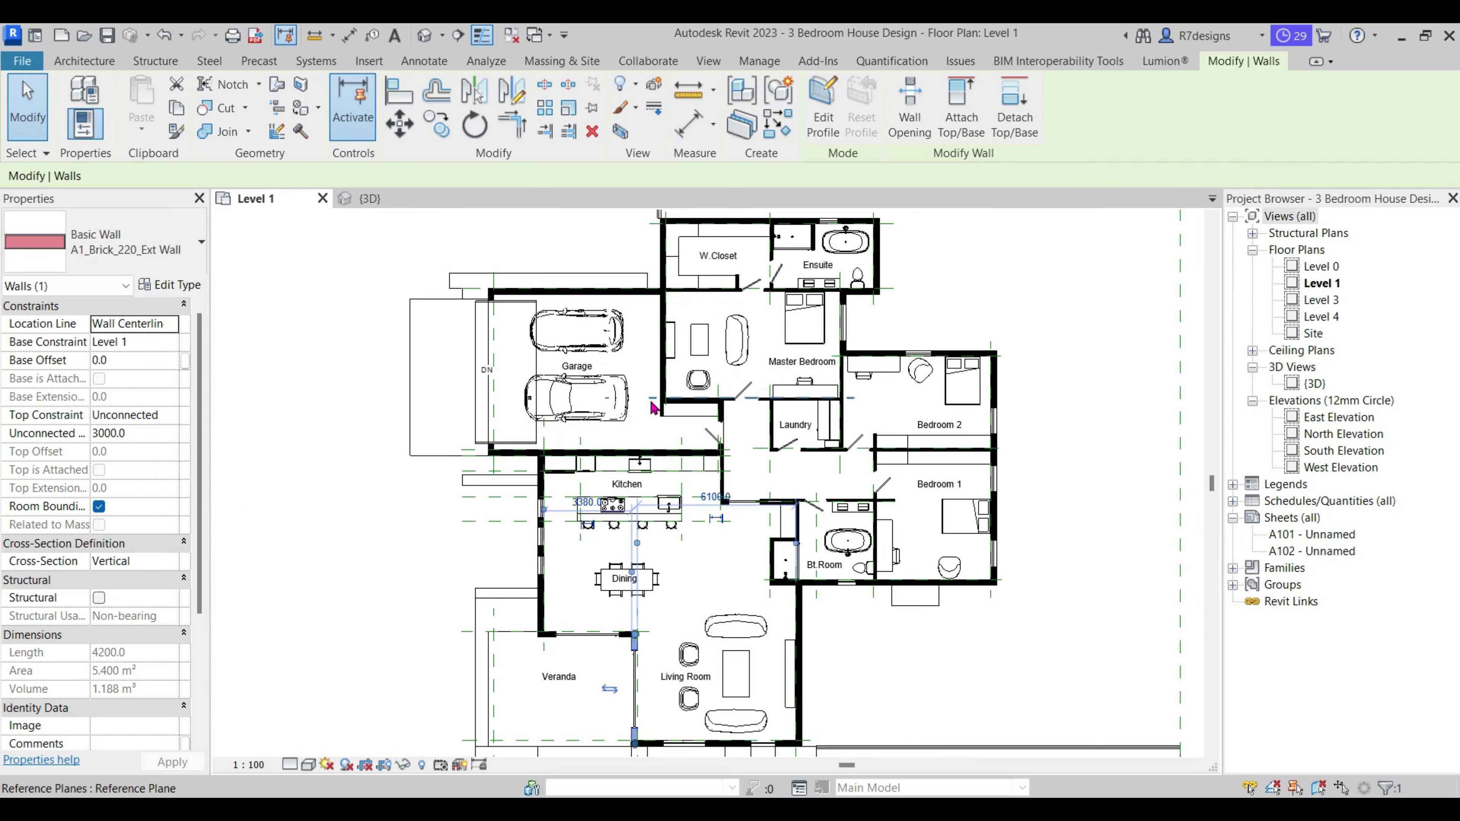
Open the garage–master bedroom firewall's layer structure and review its exterior finish material.
{"action": "left_click", "coordinate": [664, 384]}
{"action": "left_click", "coordinate": [171, 285]}
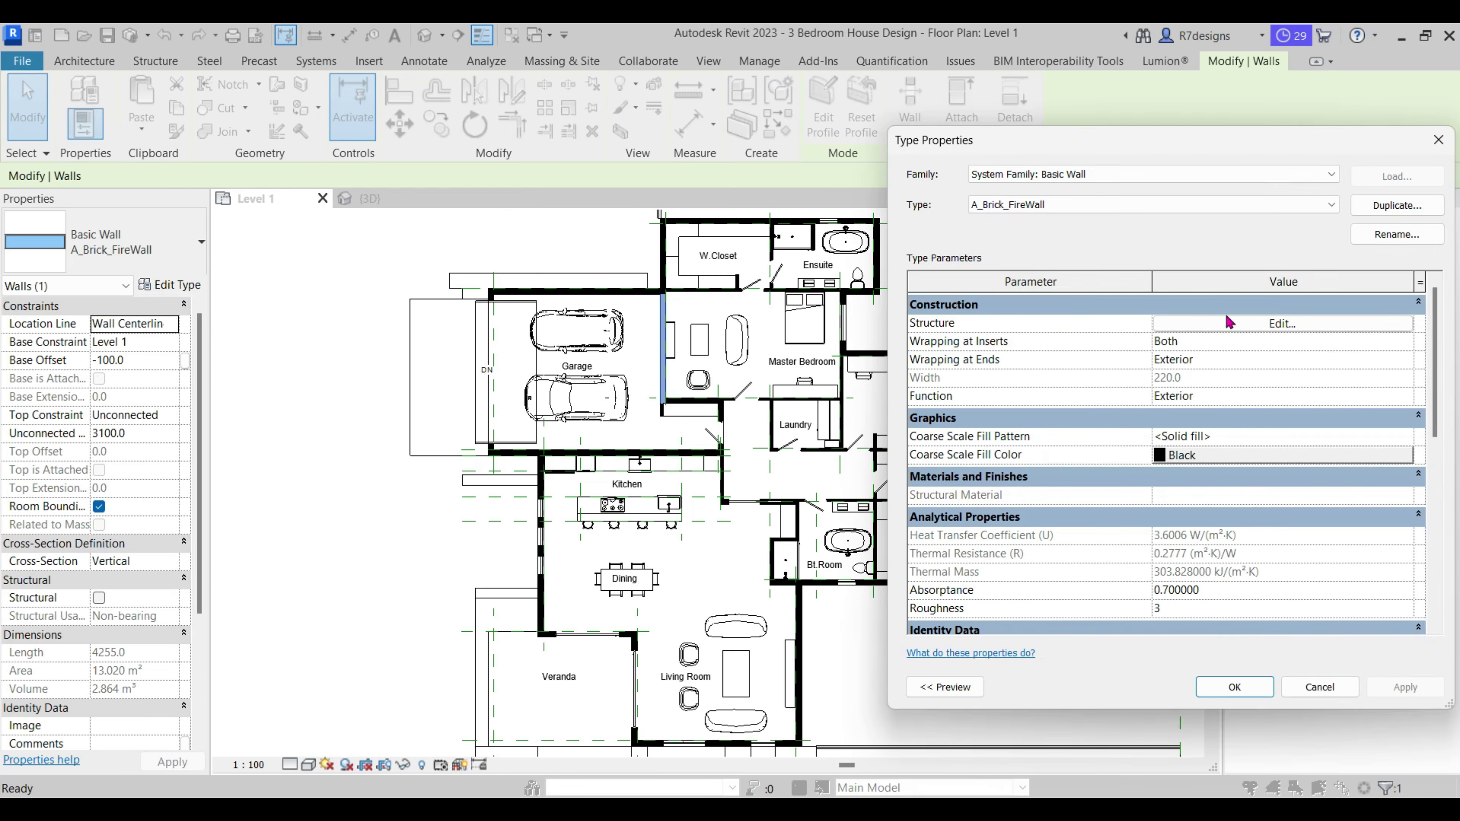
{"action": "left_click", "coordinate": [1230, 320]}
{"action": "left_click", "coordinate": [1124, 319]}
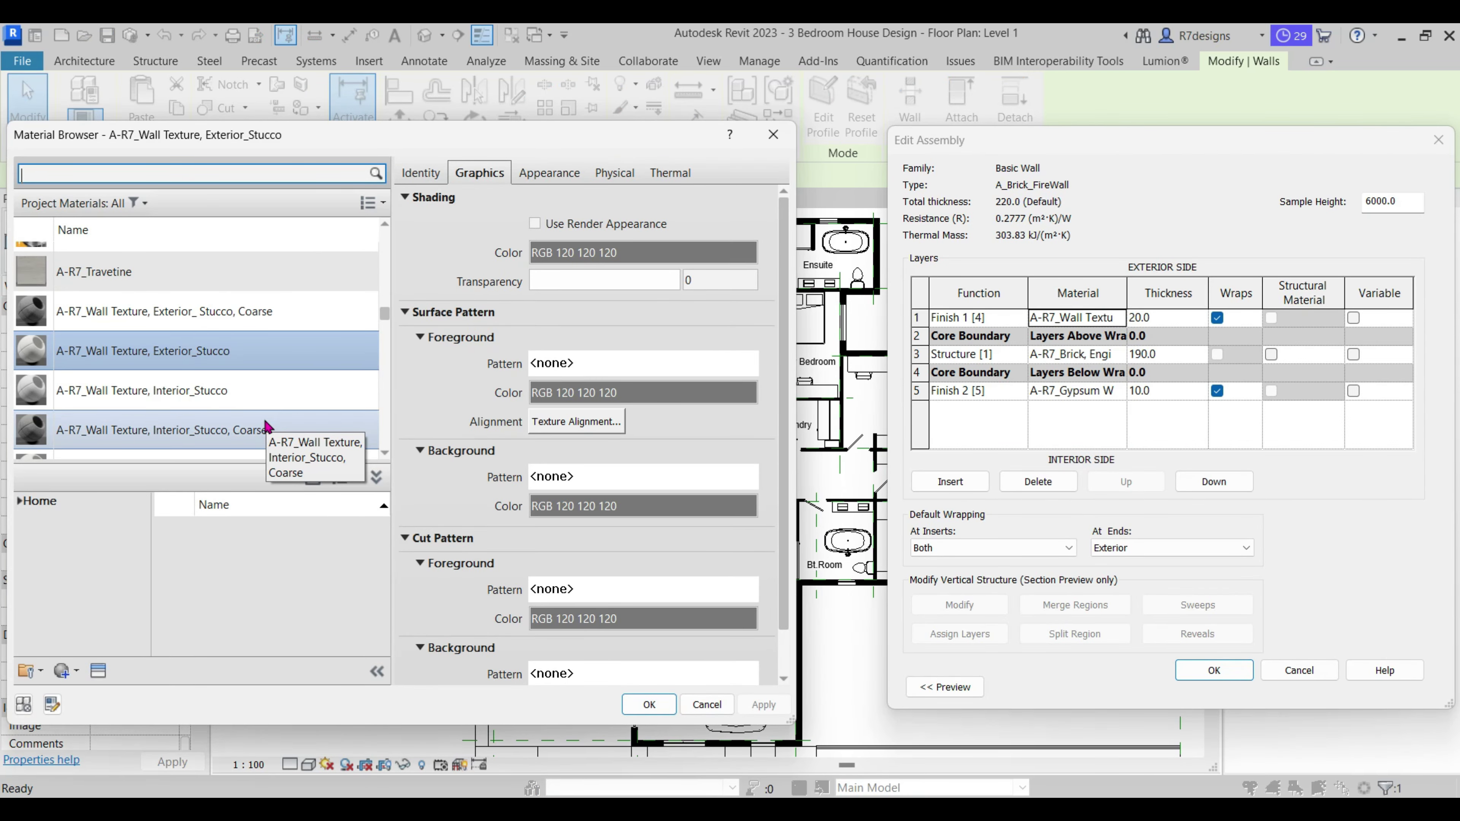
{"action": "double_click", "coordinate": [240, 442]}
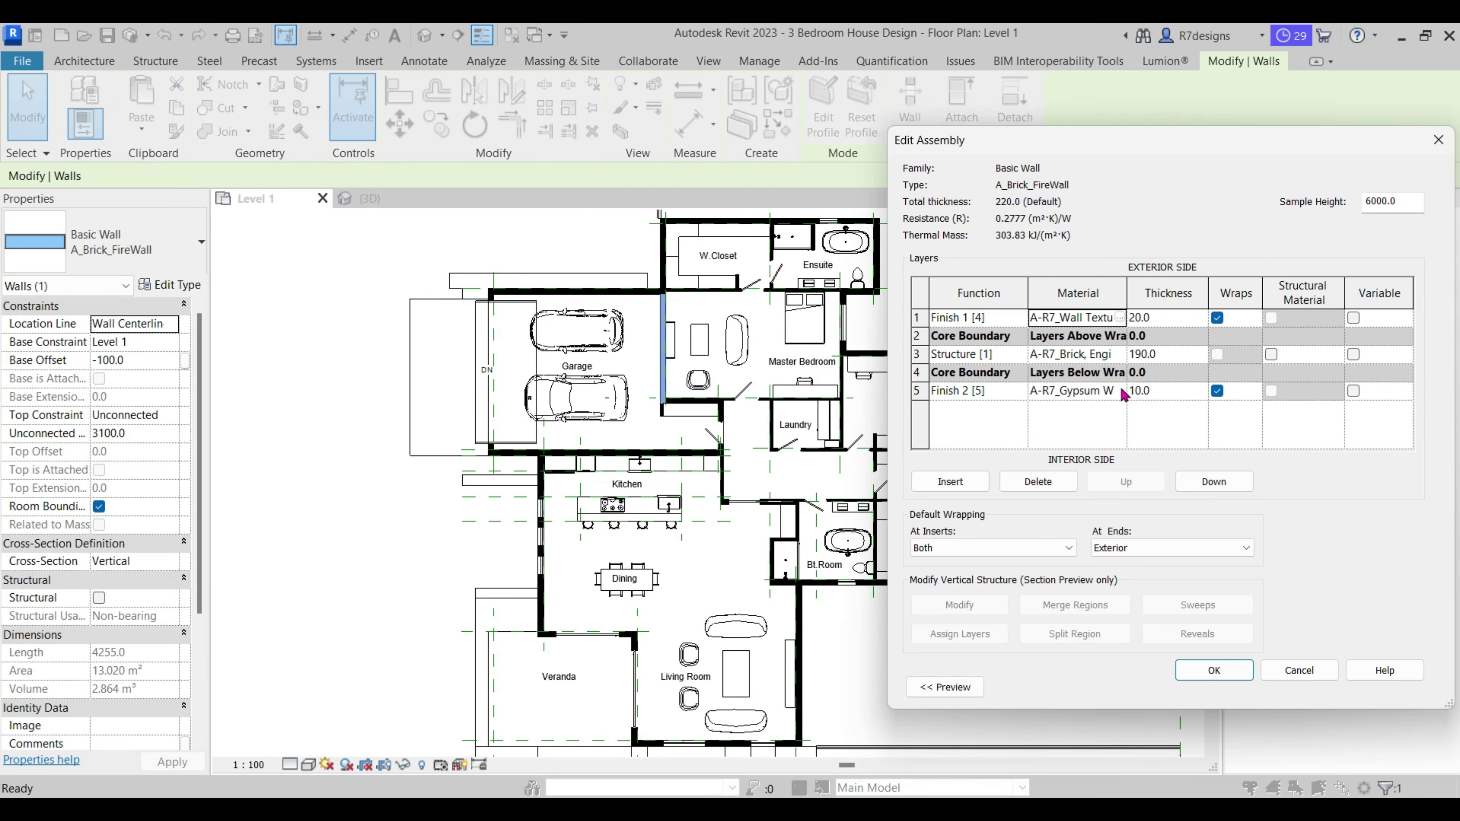
Give the interior finish layer A-R7_Wall Texture, Interior_Stucco, Coarse and confirm both dialogs.
{"action": "scroll", "coordinate": [176, 416], "scroll_direction": "down", "scroll_amount": 5}
{"action": "scroll", "coordinate": [190, 412], "scroll_direction": "down", "scroll_amount": 5}
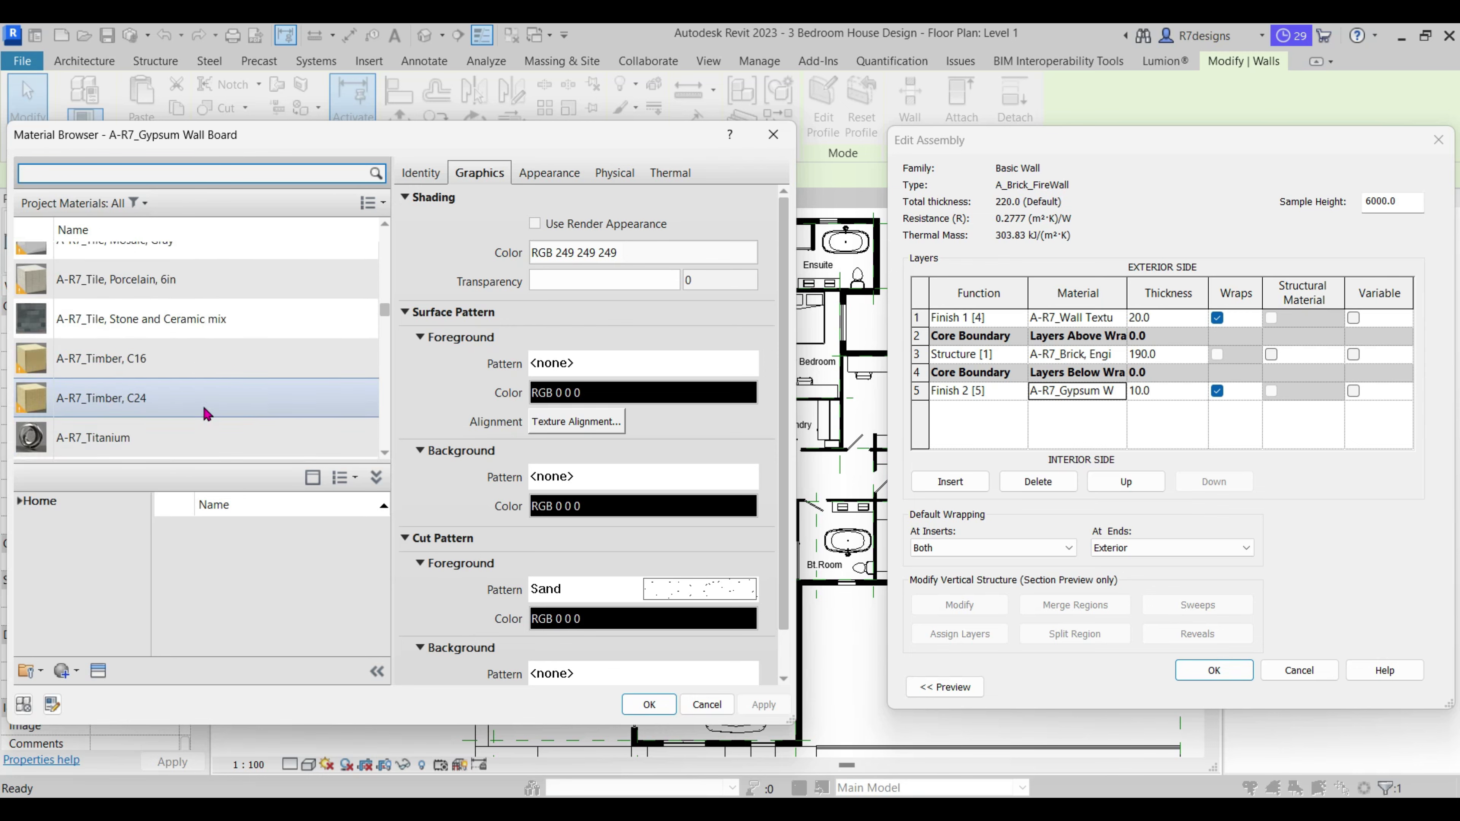
{"action": "scroll", "coordinate": [203, 405], "scroll_direction": "down", "scroll_amount": 5}
{"action": "scroll", "coordinate": [203, 404], "scroll_direction": "up", "scroll_amount": 5}
{"action": "left_click", "coordinate": [268, 330]}
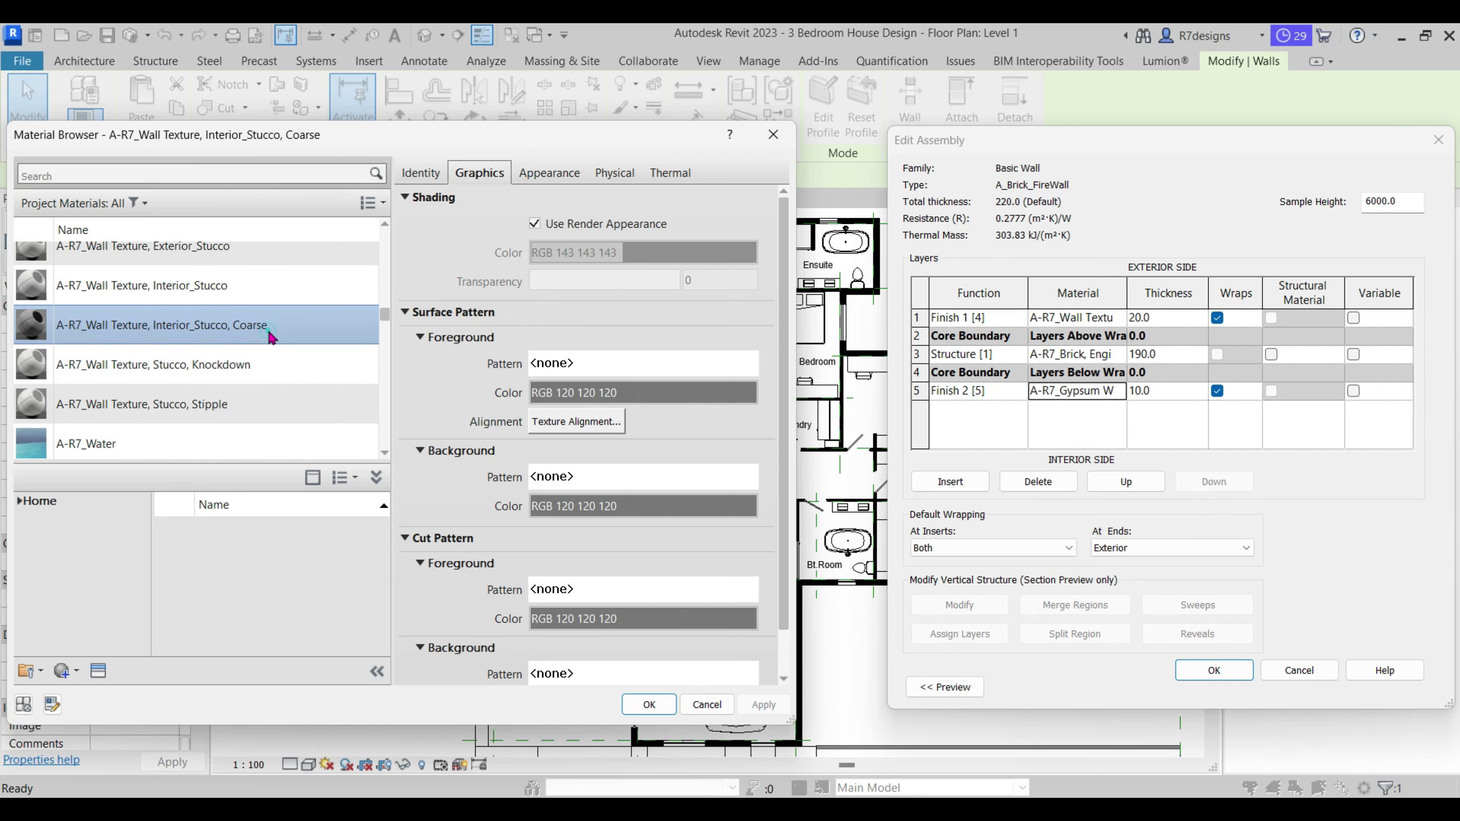
{"action": "double_click", "coordinate": [268, 330]}
{"action": "left_click", "coordinate": [1210, 673]}
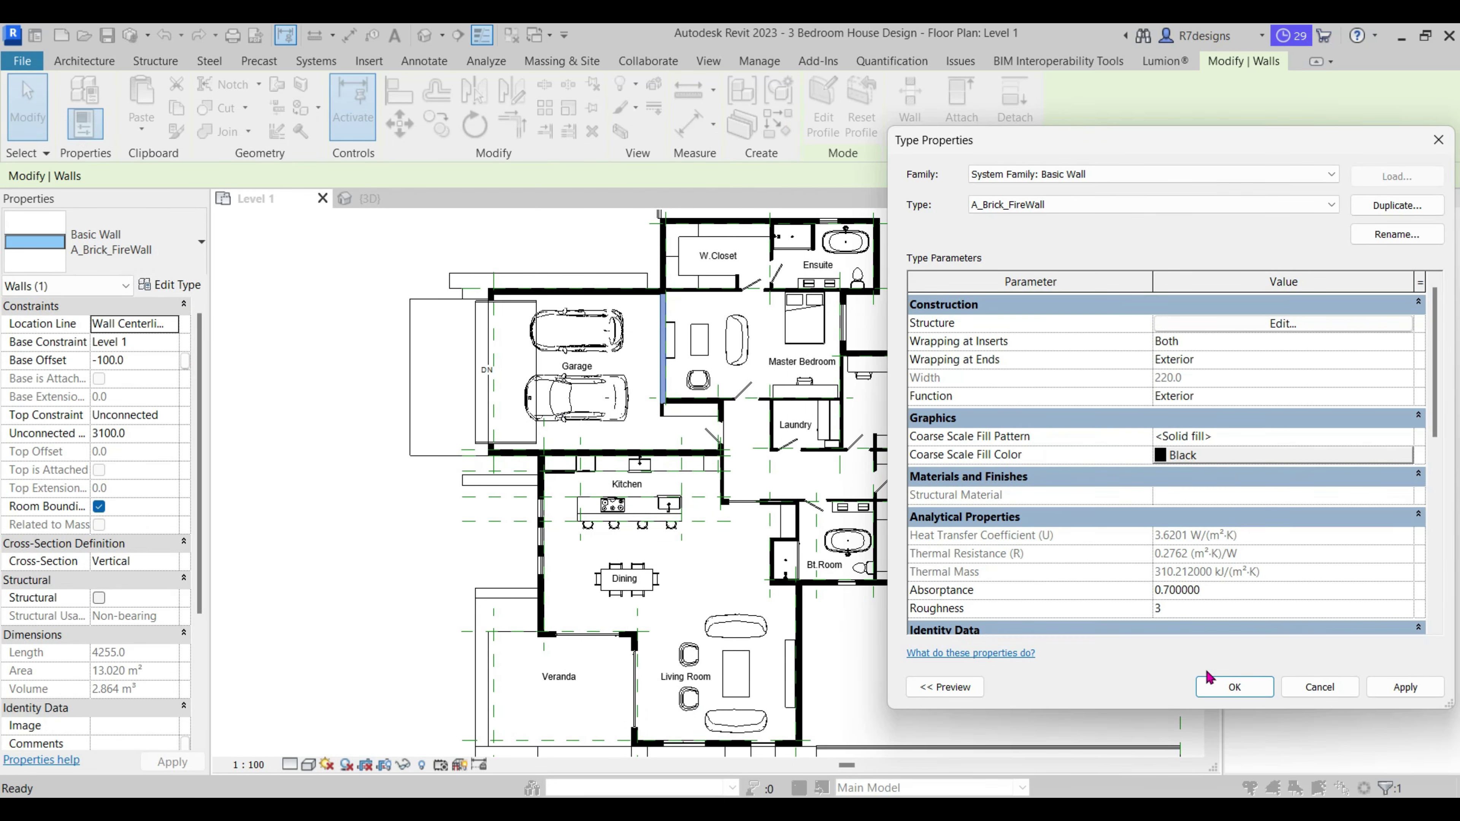
{"action": "left_click", "coordinate": [1213, 690]}
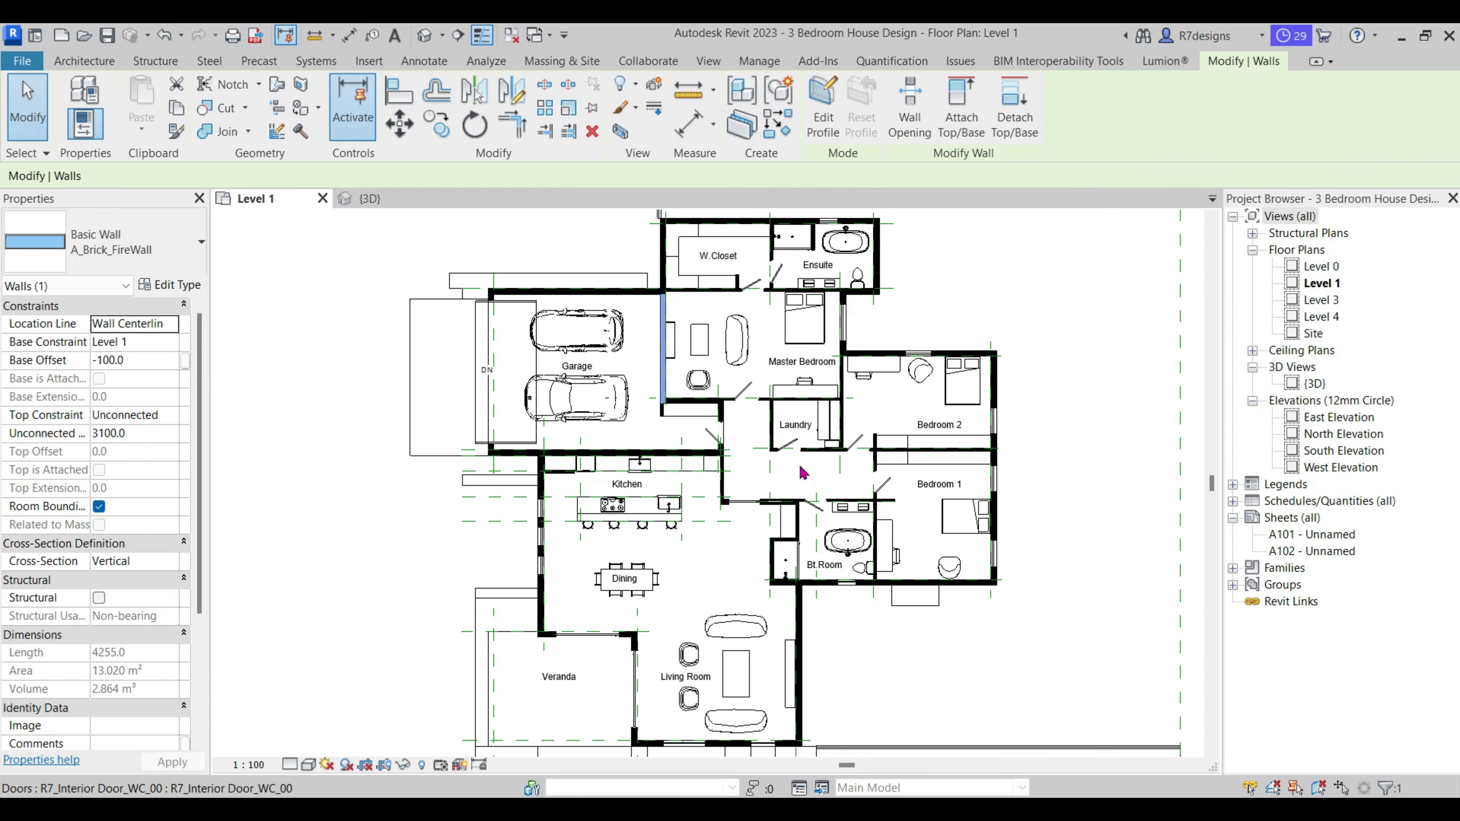
Open the Laundry wall's layer structure and set the first layer to coarse interior stucco.
{"action": "left_click", "coordinate": [798, 409]}
{"action": "left_click", "coordinate": [170, 285]}
{"action": "left_click", "coordinate": [1187, 337]}
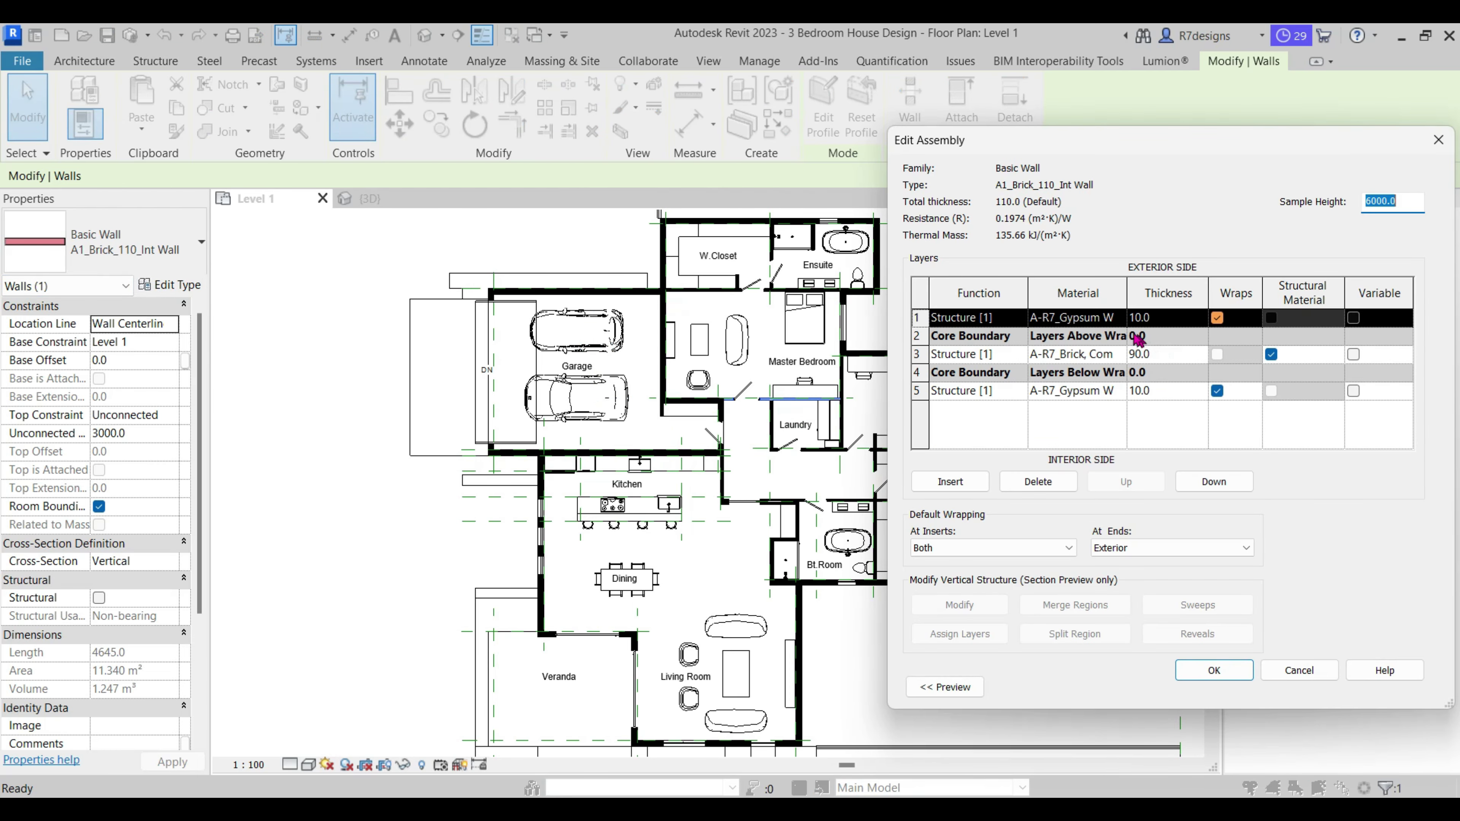
{"action": "left_click", "coordinate": [1121, 318]}
{"action": "scroll", "coordinate": [196, 419], "scroll_direction": "down", "scroll_amount": 5}
{"action": "scroll", "coordinate": [198, 423], "scroll_direction": "down", "scroll_amount": 3}
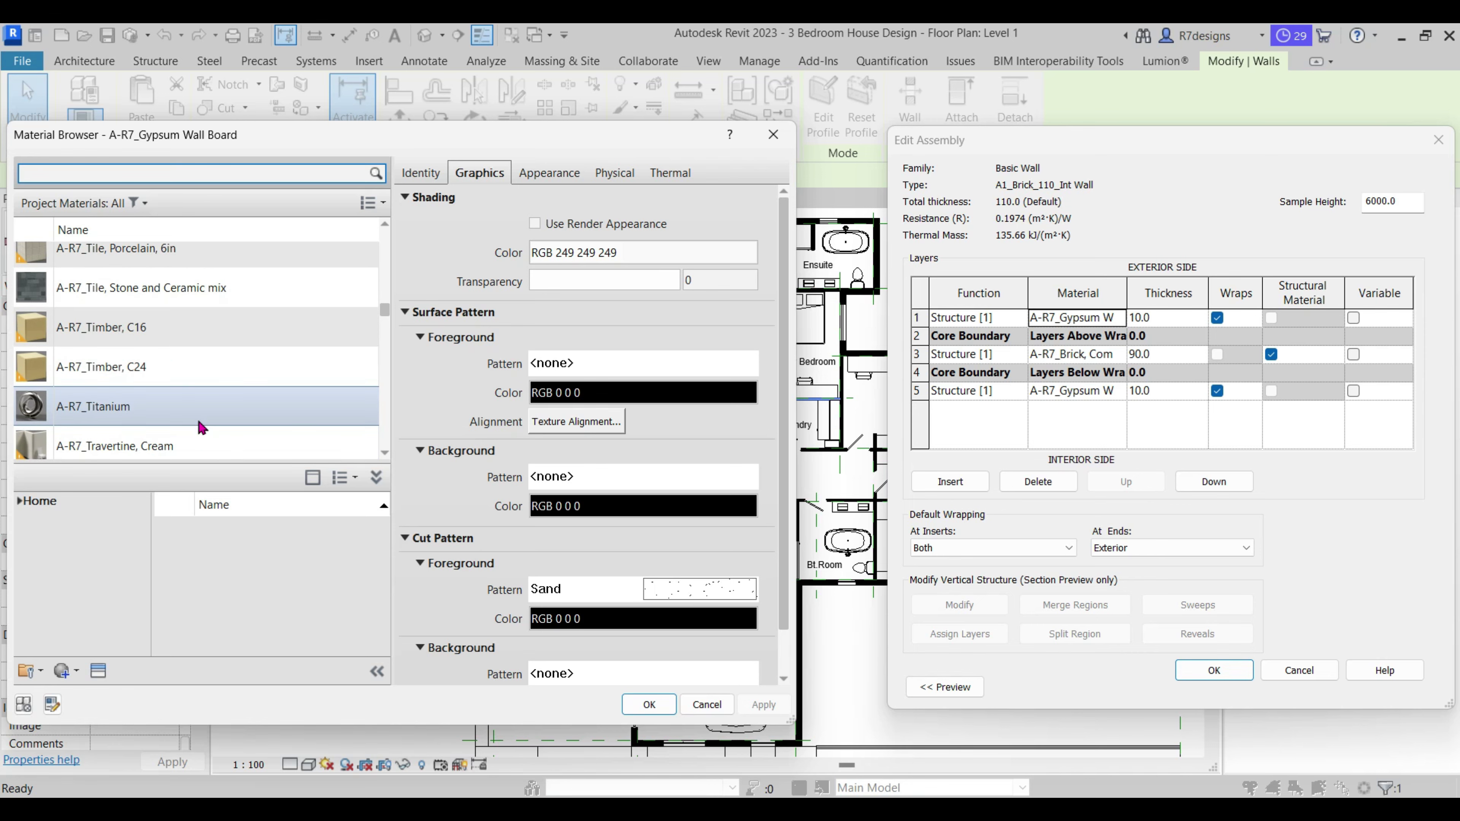
{"action": "scroll", "coordinate": [198, 425], "scroll_direction": "down", "scroll_amount": 3}
{"action": "scroll", "coordinate": [199, 425], "scroll_direction": "down", "scroll_amount": 3}
{"action": "scroll", "coordinate": [199, 426], "scroll_direction": "down", "scroll_amount": 3}
{"action": "left_click", "coordinate": [227, 402]}
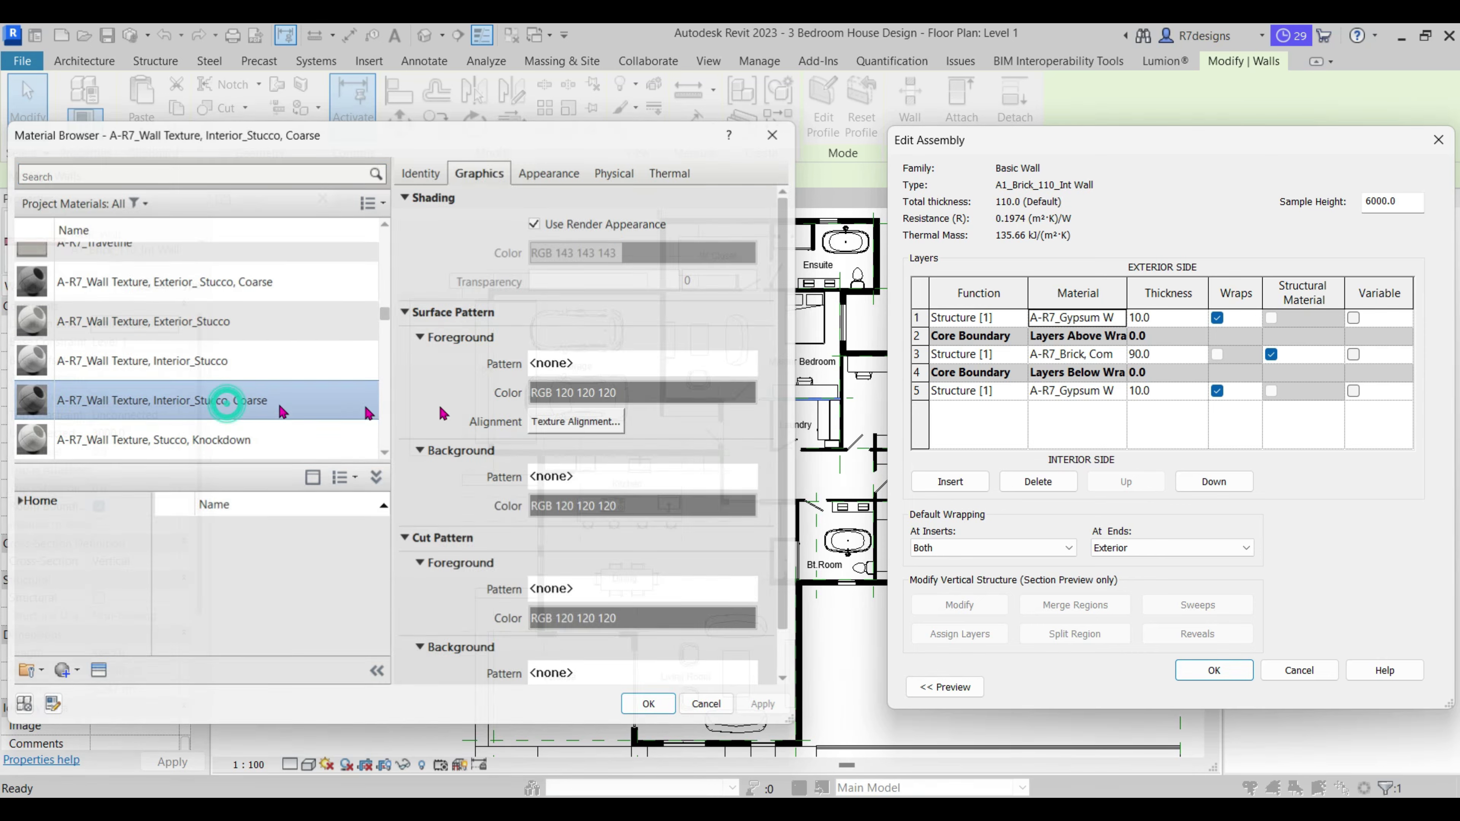
{"action": "key", "text": "Return"}
Set the last gypsum layer to a Wall Texture stucco material and confirm both dialogs.
{"action": "left_click", "coordinate": [1119, 390]}
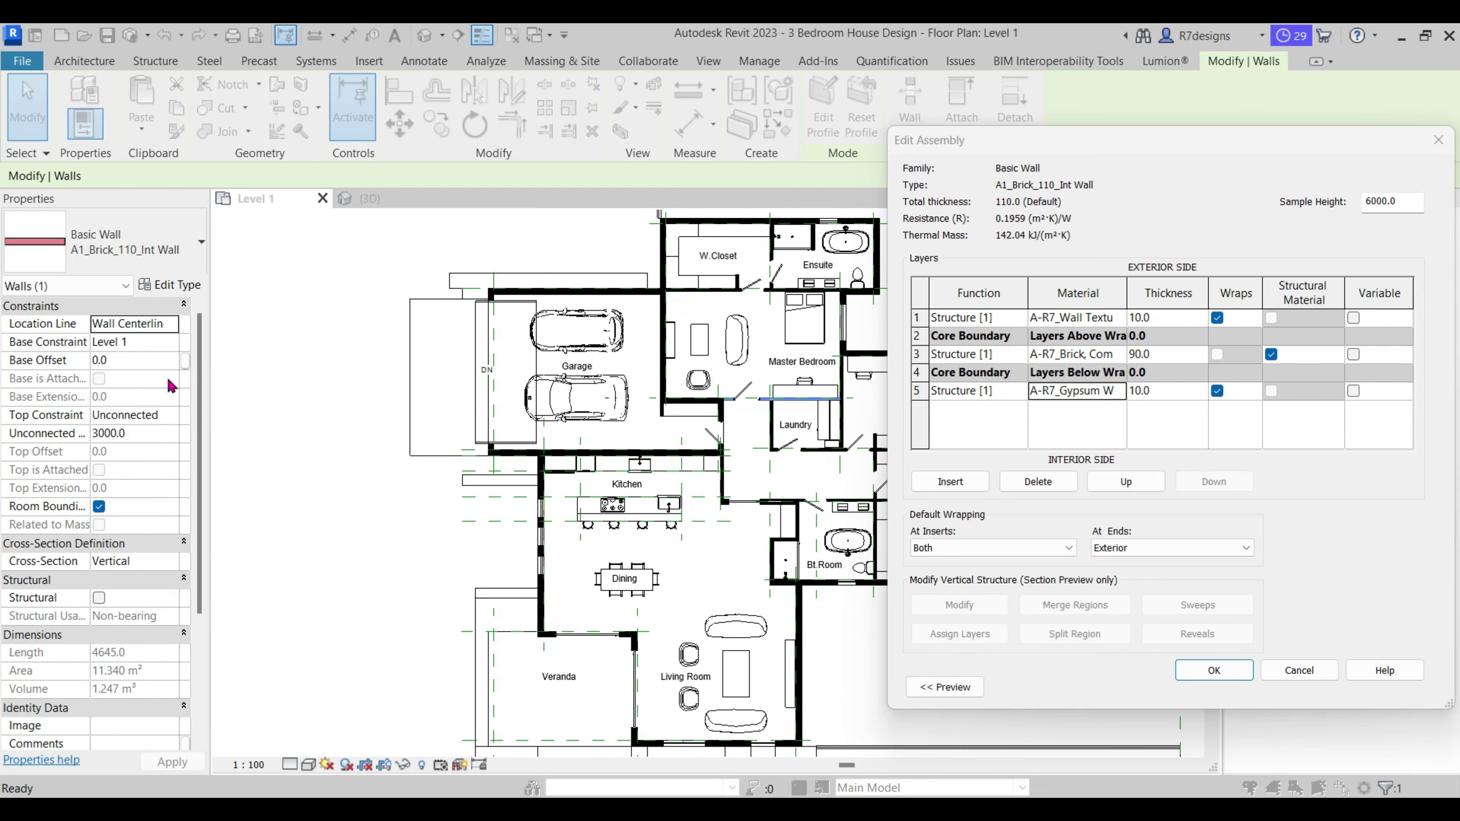
{"action": "scroll", "coordinate": [181, 406], "scroll_direction": "down", "scroll_amount": 5}
{"action": "scroll", "coordinate": [181, 406], "scroll_direction": "down", "scroll_amount": 5}
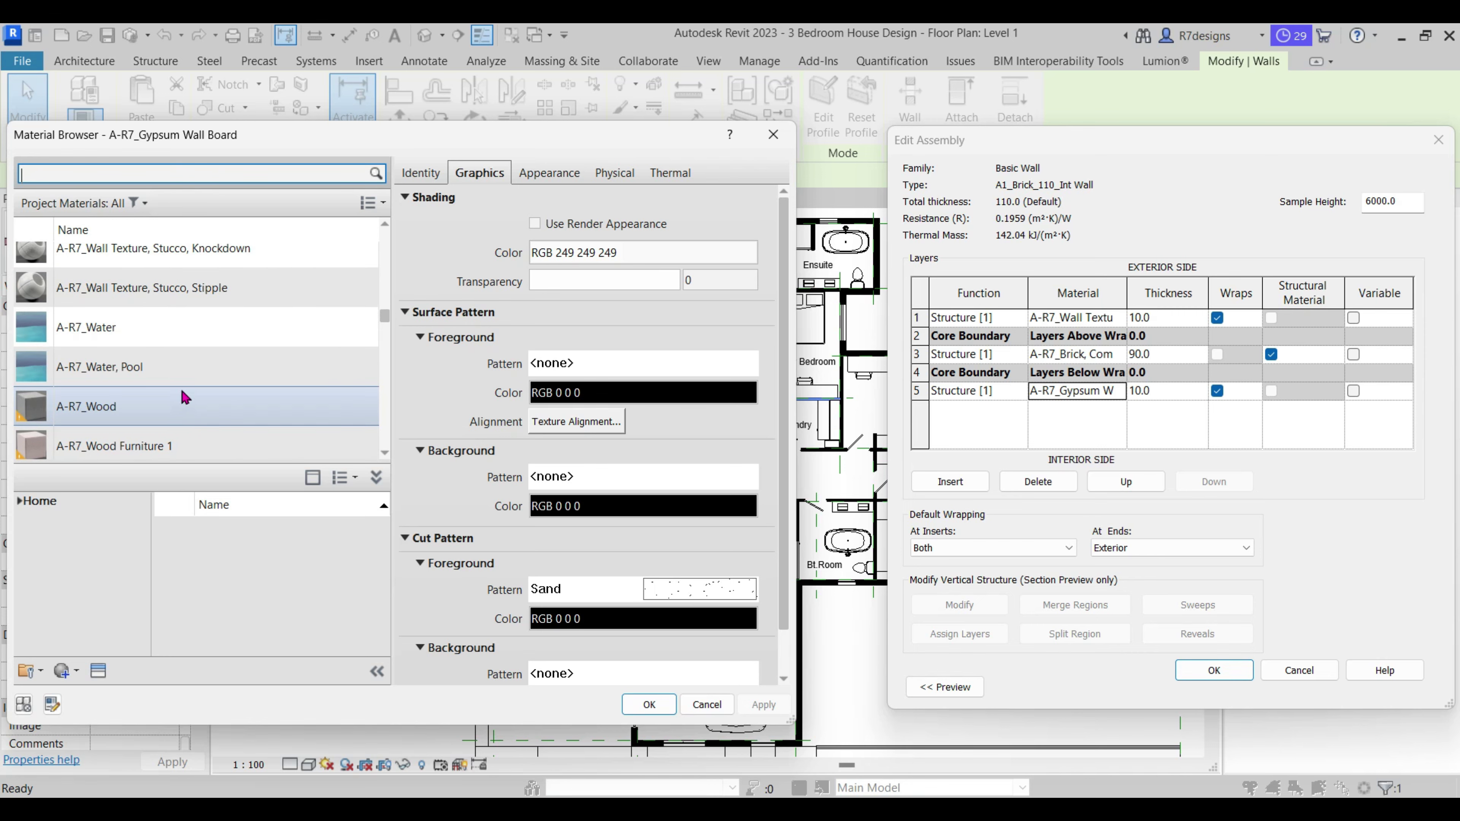
{"action": "scroll", "coordinate": [190, 397], "scroll_direction": "up", "scroll_amount": 3}
{"action": "left_click", "coordinate": [241, 421]}
{"action": "key", "text": "Return"}
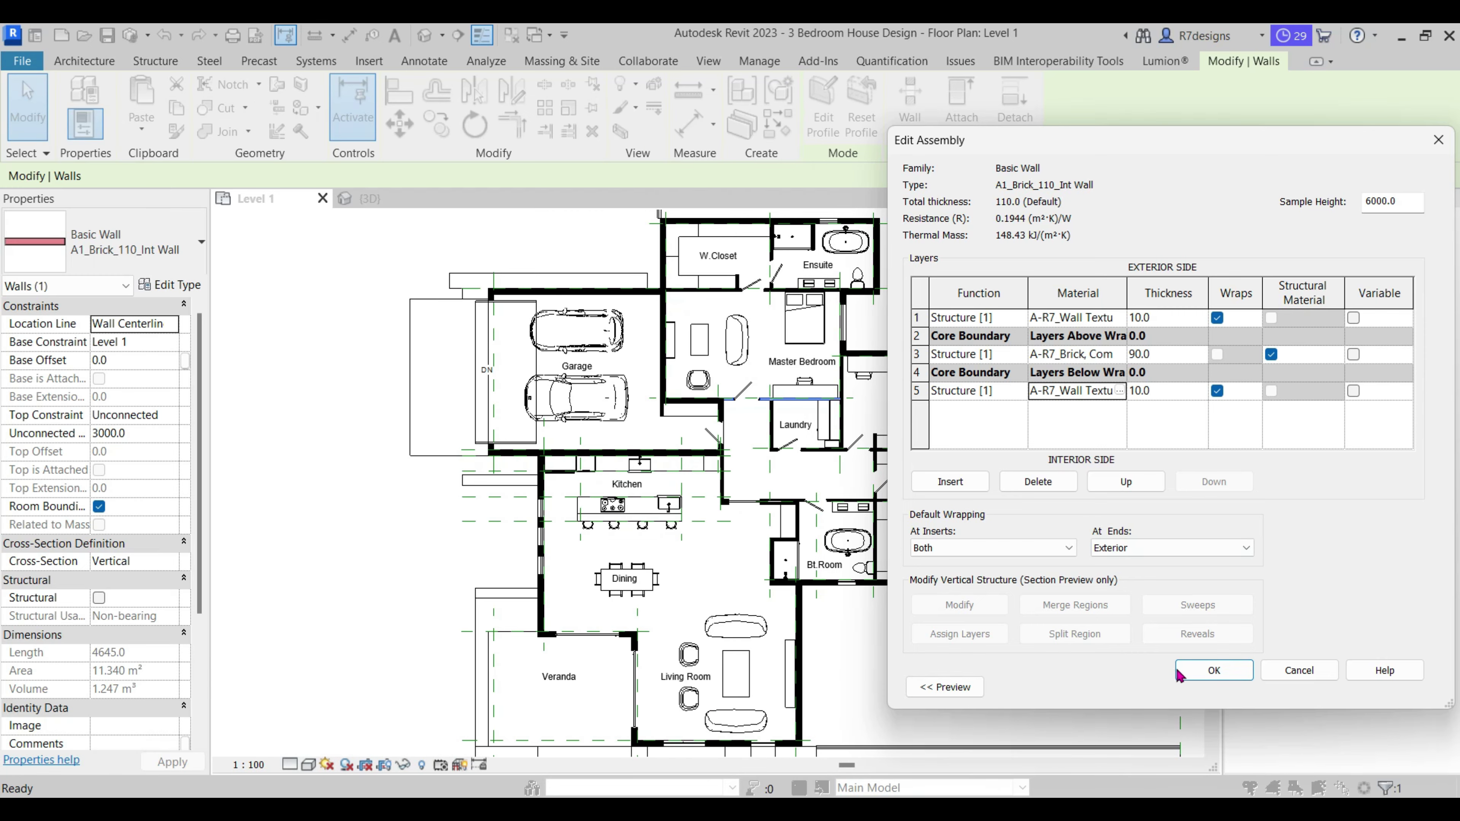
{"action": "left_click", "coordinate": [1183, 671]}
{"action": "left_click", "coordinate": [1230, 685]}
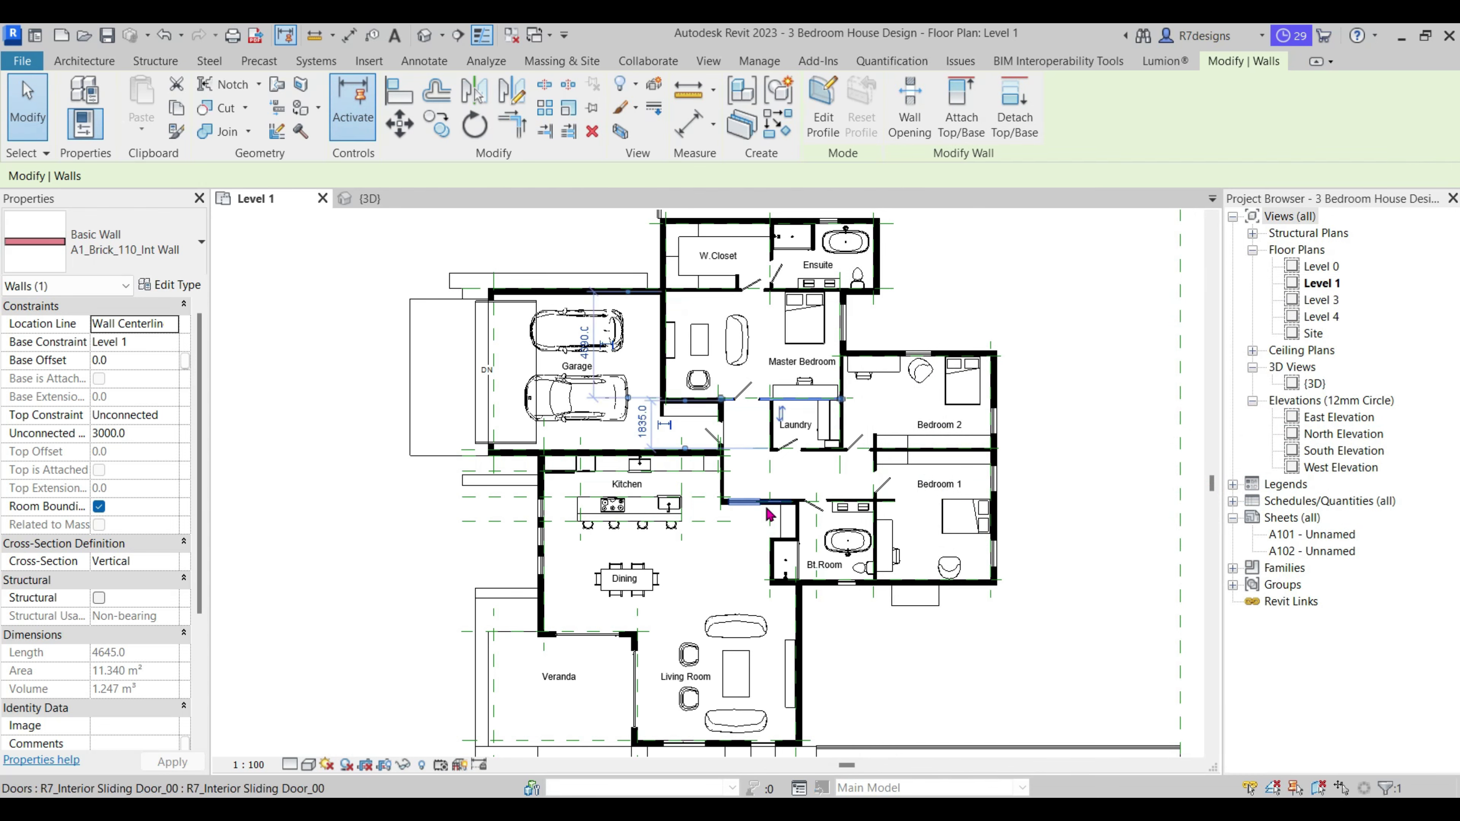
{"action": "scroll", "coordinate": [766, 547], "scroll_direction": "up", "scroll_amount": 2}
Select the kitchen hall wall and set its type's layer 1 to an A-R7_Wall Texture material.
{"action": "left_click", "coordinate": [783, 610]}
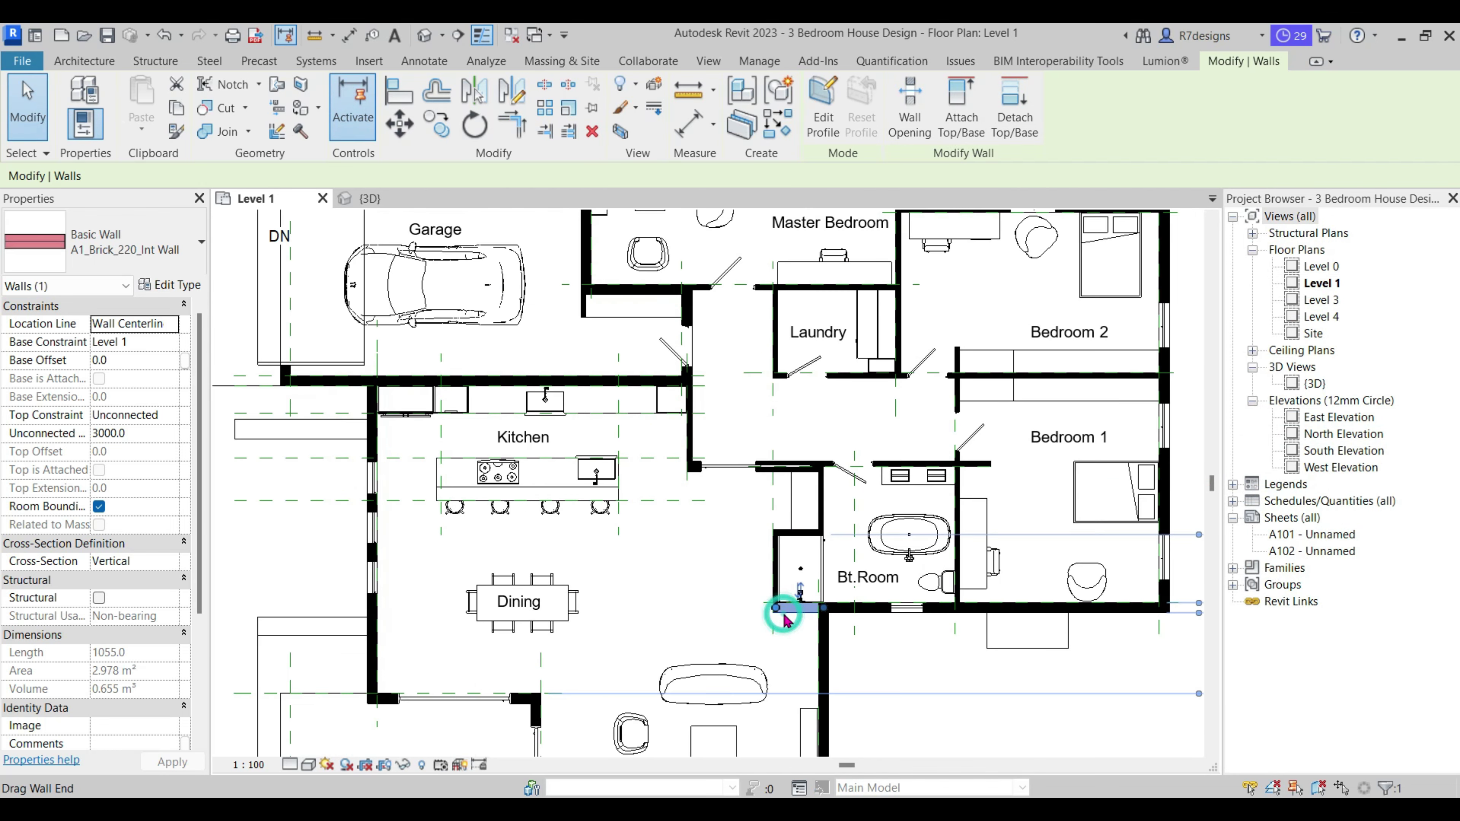
{"action": "scroll", "coordinate": [711, 501], "scroll_direction": "up", "scroll_amount": 3}
{"action": "left_click", "coordinate": [718, 440]}
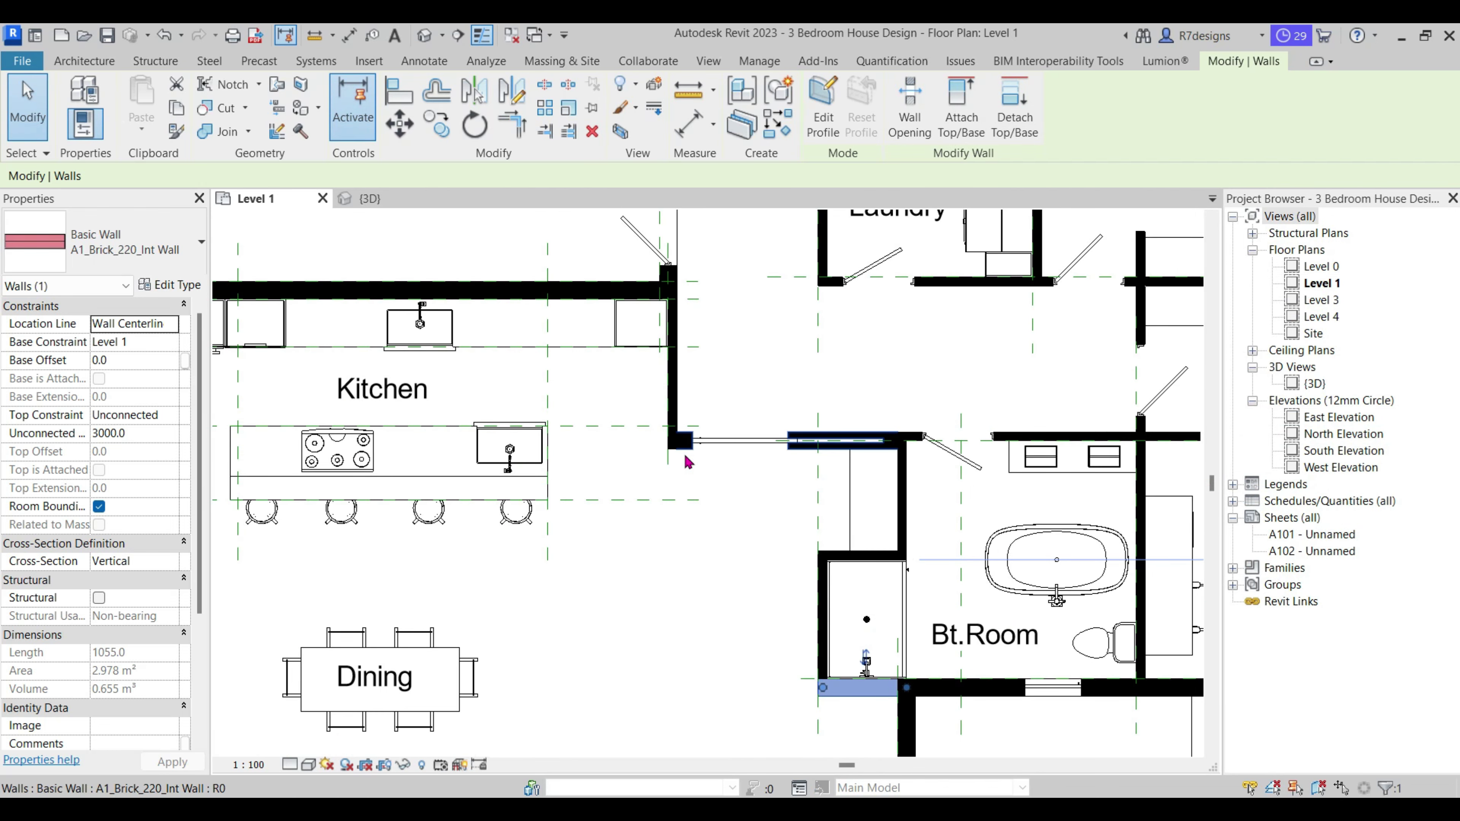
{"action": "left_click", "coordinate": [170, 284]}
{"action": "left_click", "coordinate": [1194, 332]}
{"action": "left_click", "coordinate": [1118, 317]}
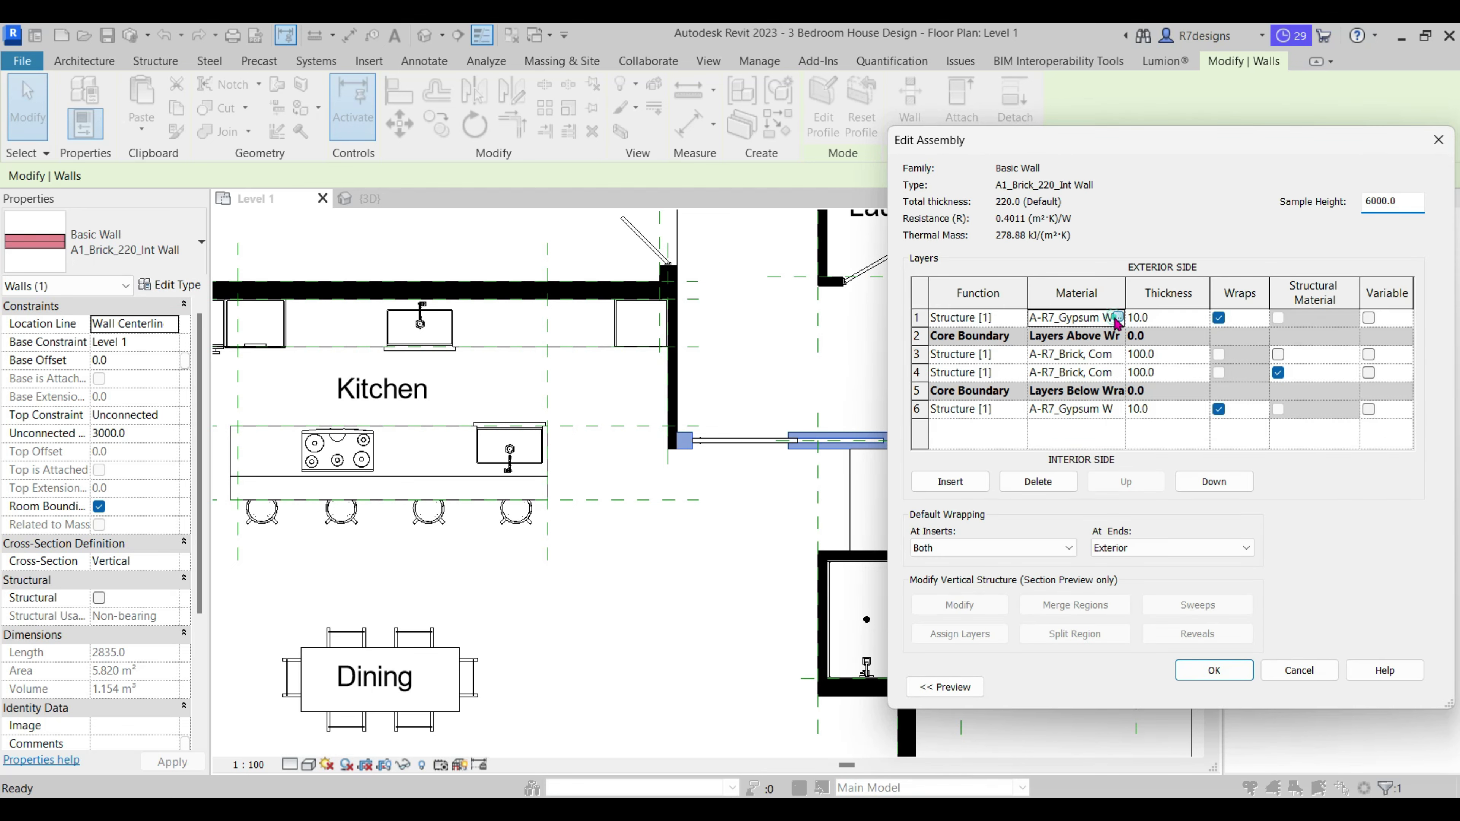
{"action": "scroll", "coordinate": [356, 368], "scroll_direction": "down", "scroll_amount": 5}
{"action": "scroll", "coordinate": [287, 346], "scroll_direction": "down", "scroll_amount": 5}
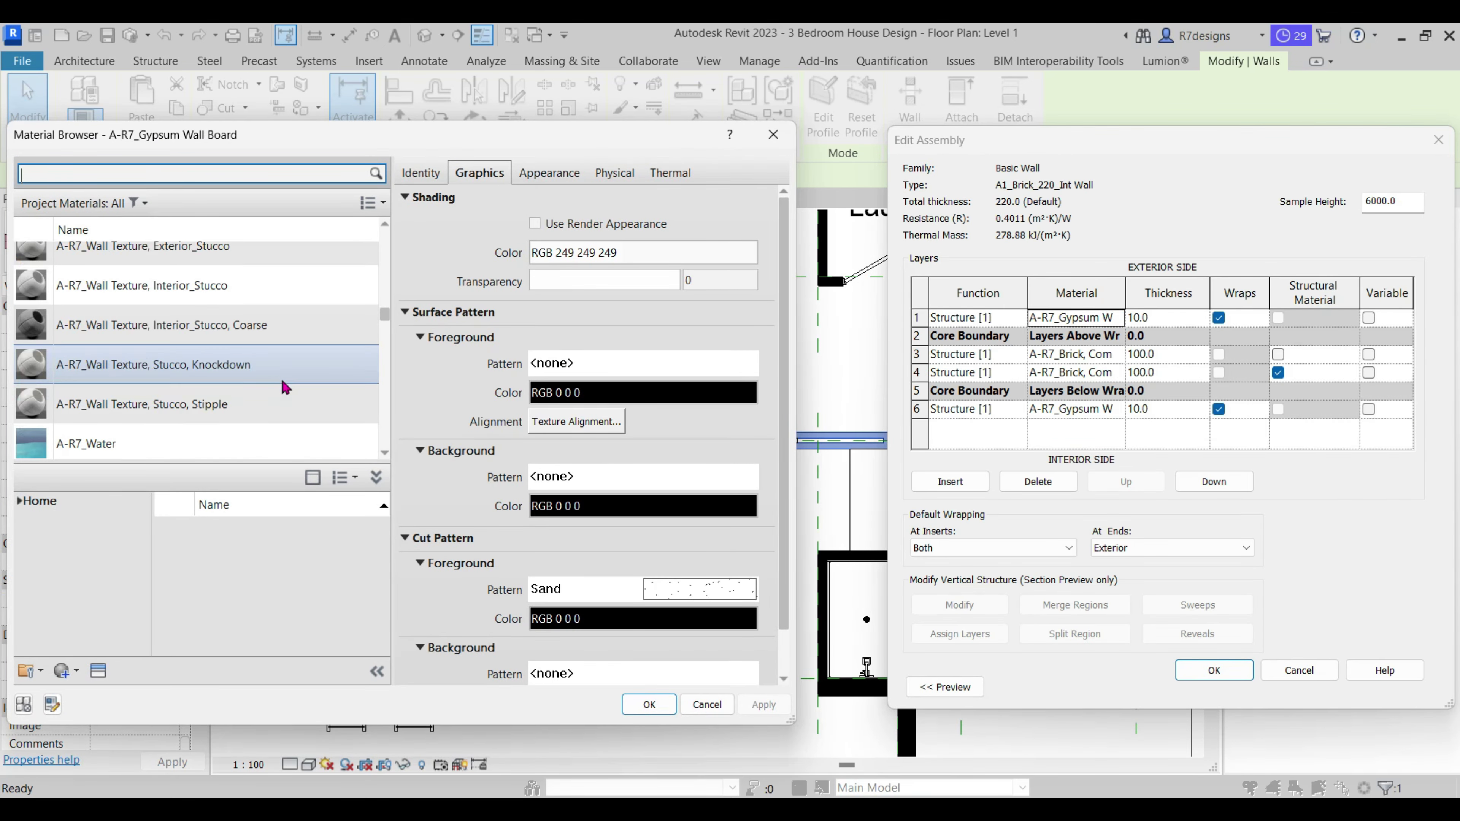
{"action": "double_click", "coordinate": [268, 327]}
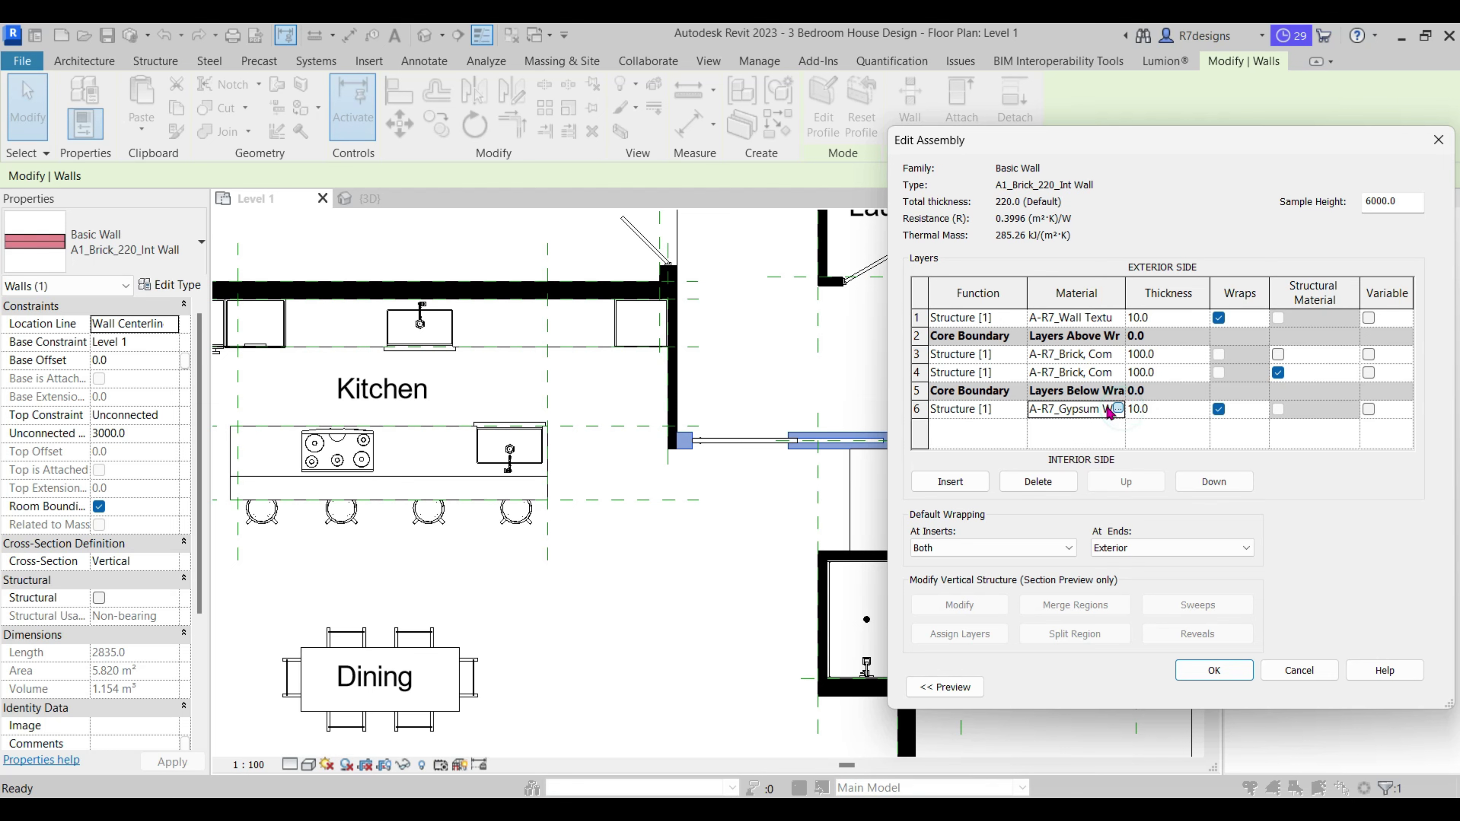
Set layer 6 to the coarse interior stucco wall texture and confirm the wall type changes.
{"action": "scroll", "coordinate": [212, 407], "scroll_direction": "down", "scroll_amount": 5}
{"action": "scroll", "coordinate": [211, 406], "scroll_direction": "down", "scroll_amount": 5}
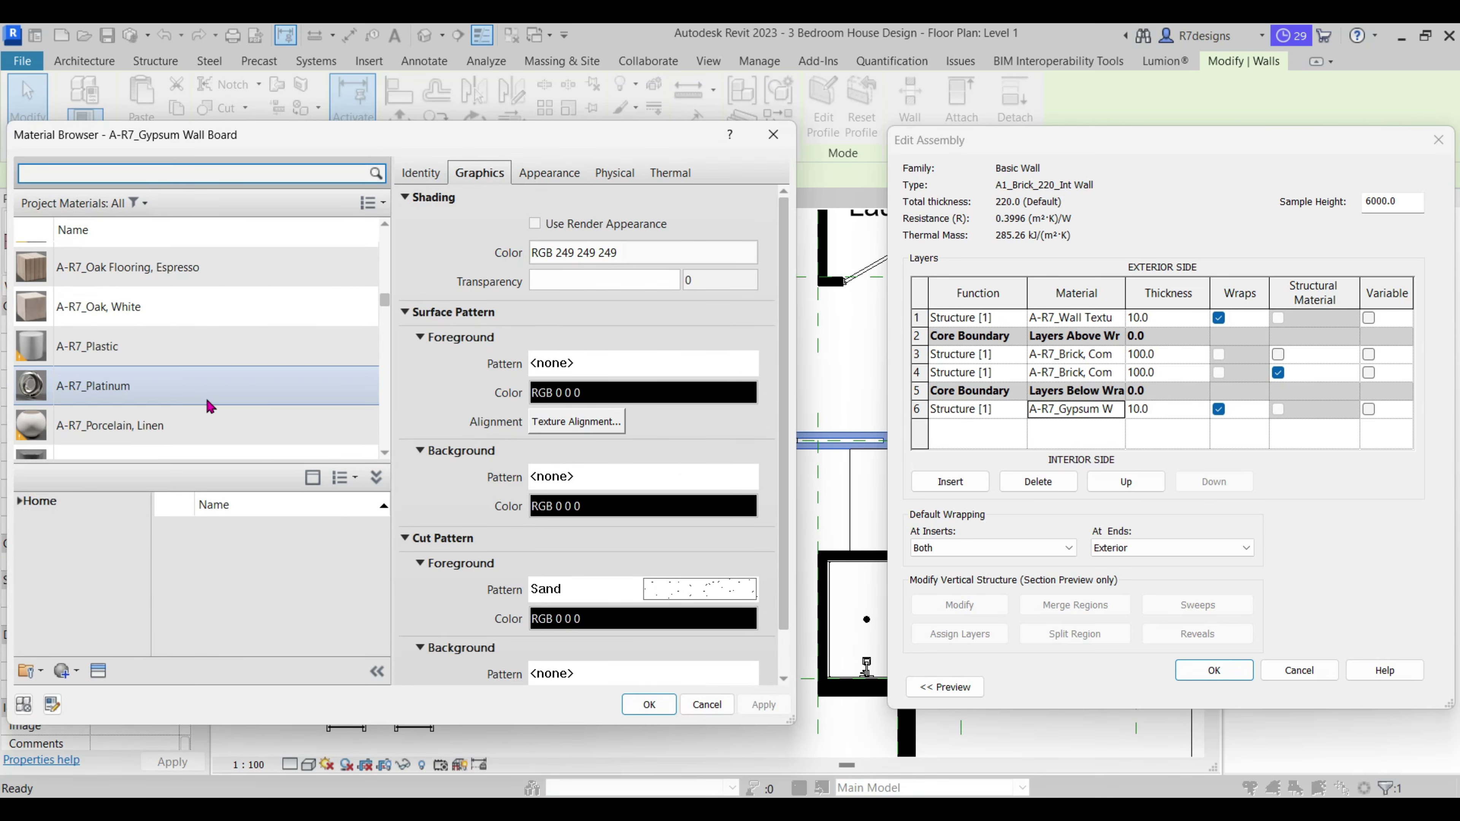
{"action": "scroll", "coordinate": [210, 406], "scroll_direction": "down", "scroll_amount": 5}
{"action": "scroll", "coordinate": [210, 408], "scroll_direction": "down", "scroll_amount": 5}
{"action": "scroll", "coordinate": [198, 405], "scroll_direction": "down", "scroll_amount": 5}
{"action": "scroll", "coordinate": [187, 402], "scroll_direction": "down", "scroll_amount": 5}
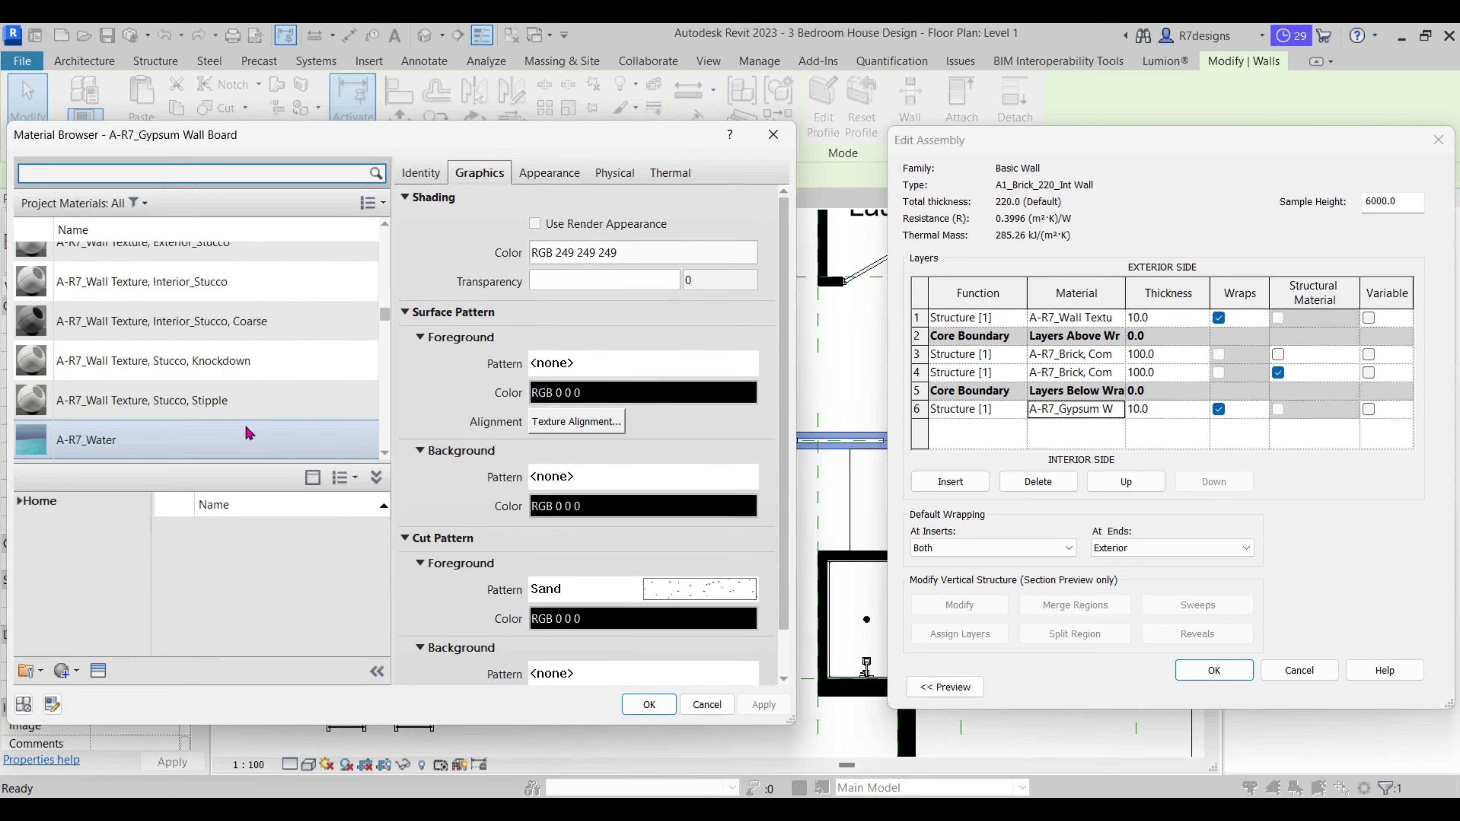
{"action": "scroll", "coordinate": [172, 400], "scroll_direction": "down", "scroll_amount": 3}
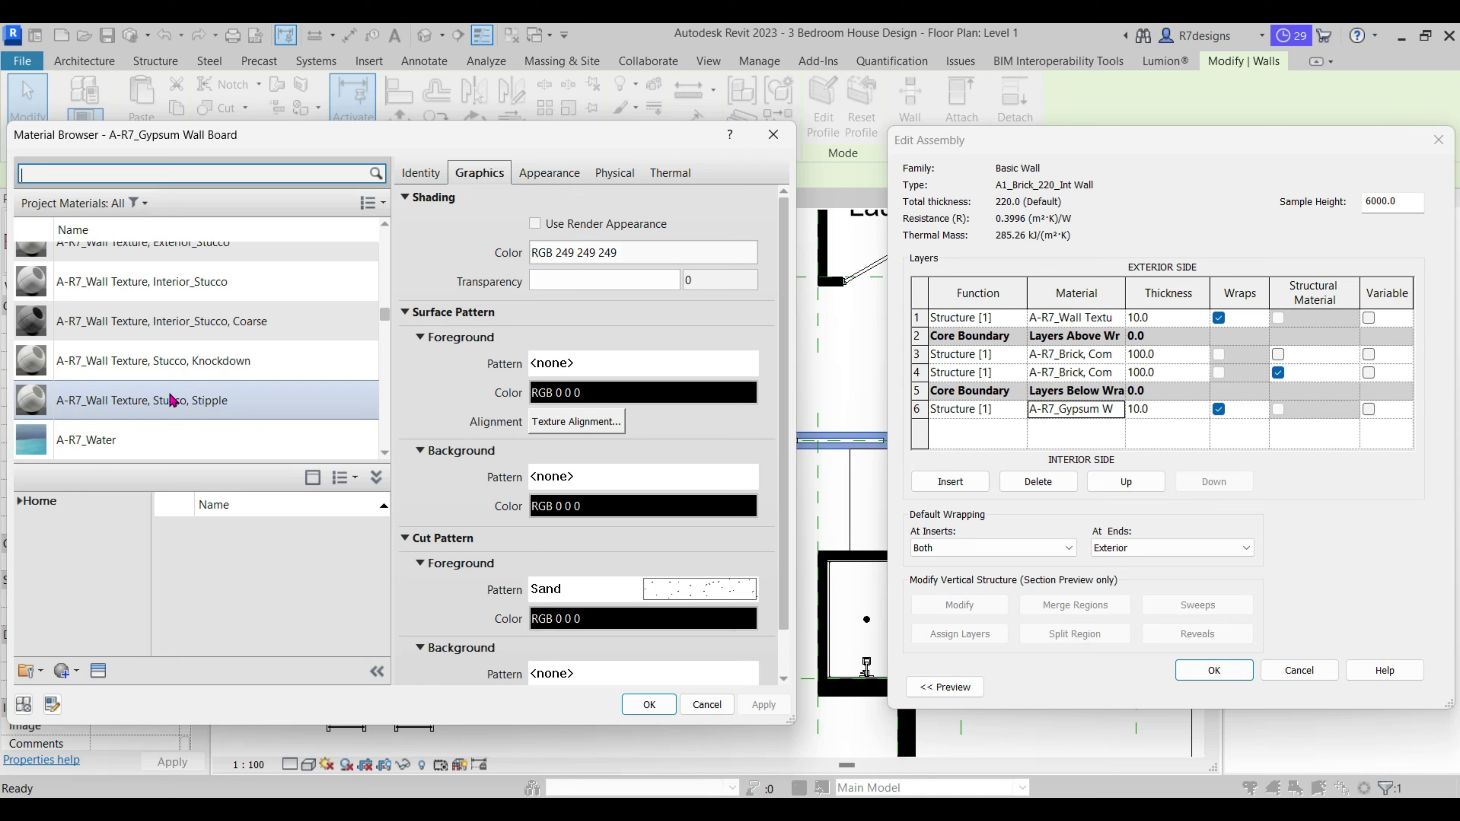
{"action": "double_click", "coordinate": [266, 333]}
{"action": "left_click", "coordinate": [1214, 673]}
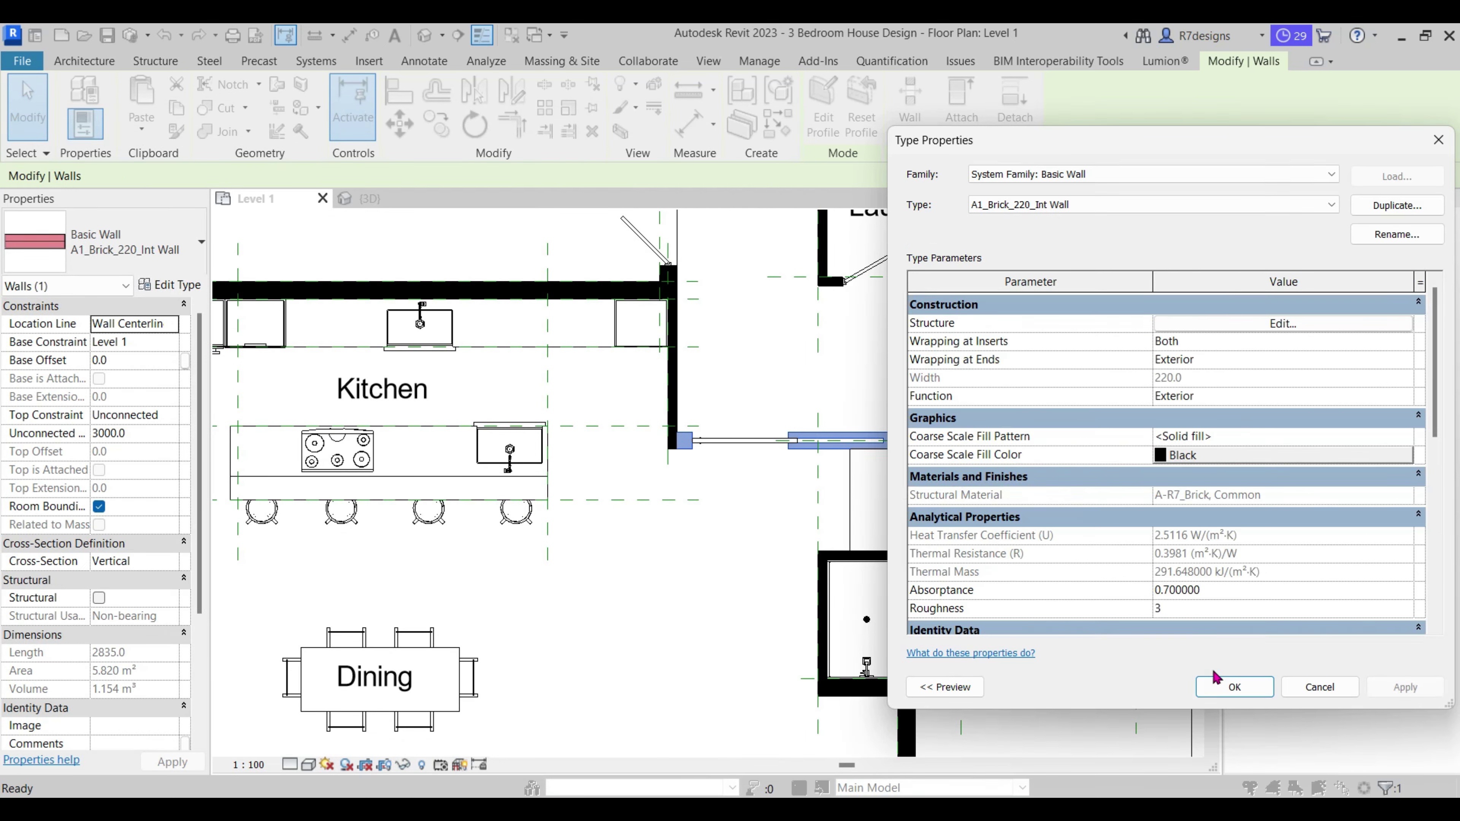
{"action": "left_click", "coordinate": [1222, 690]}
{"action": "scroll", "coordinate": [934, 470], "scroll_direction": "down", "scroll_amount": 5}
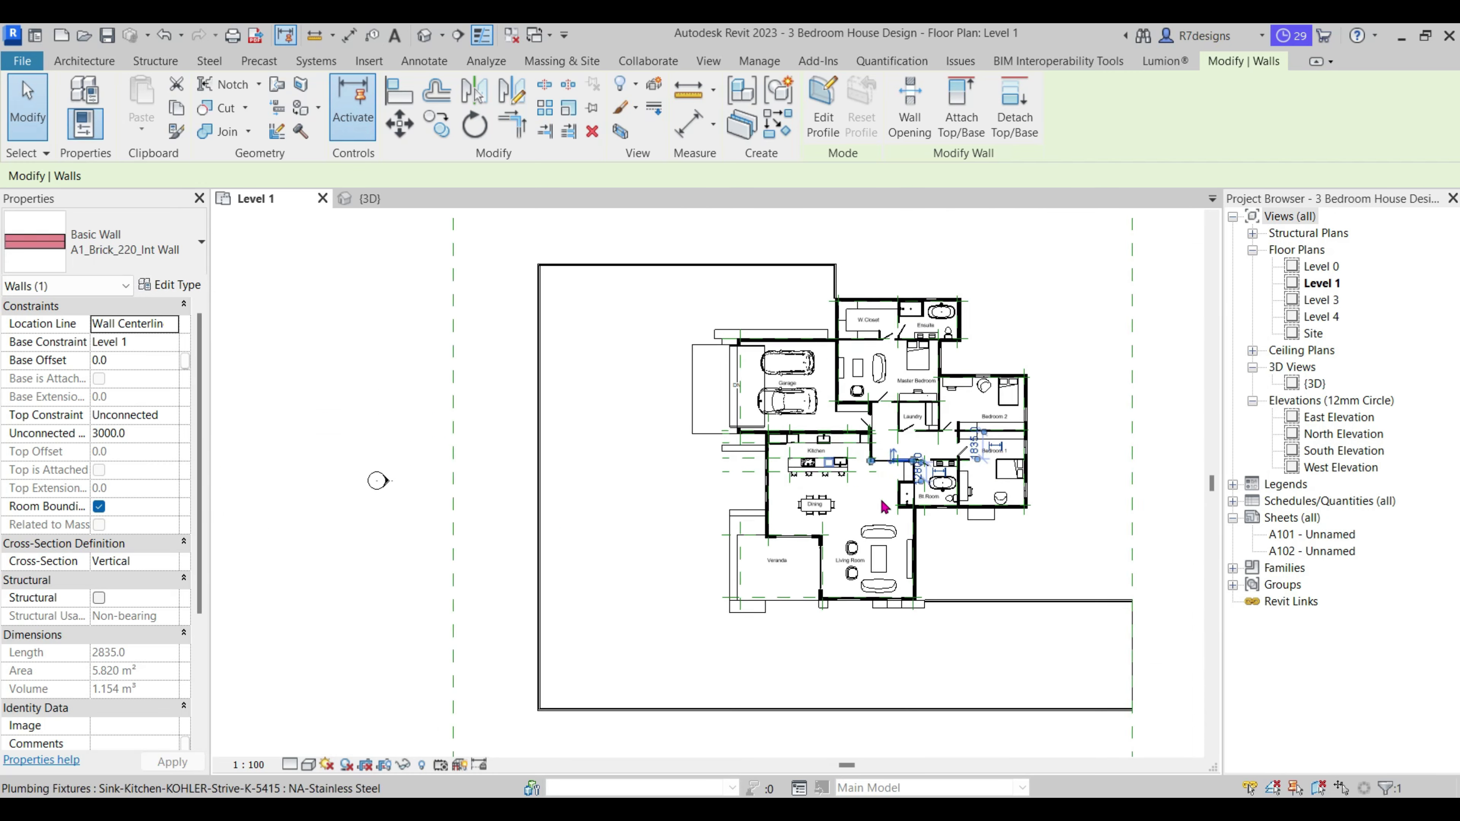
{"action": "scroll", "coordinate": [966, 518], "scroll_direction": "up", "scroll_amount": 3}
Paint the Level 1 floor faces with A-R7_Flooring Tile 600 x 1200.
{"action": "left_click", "coordinate": [980, 567]}
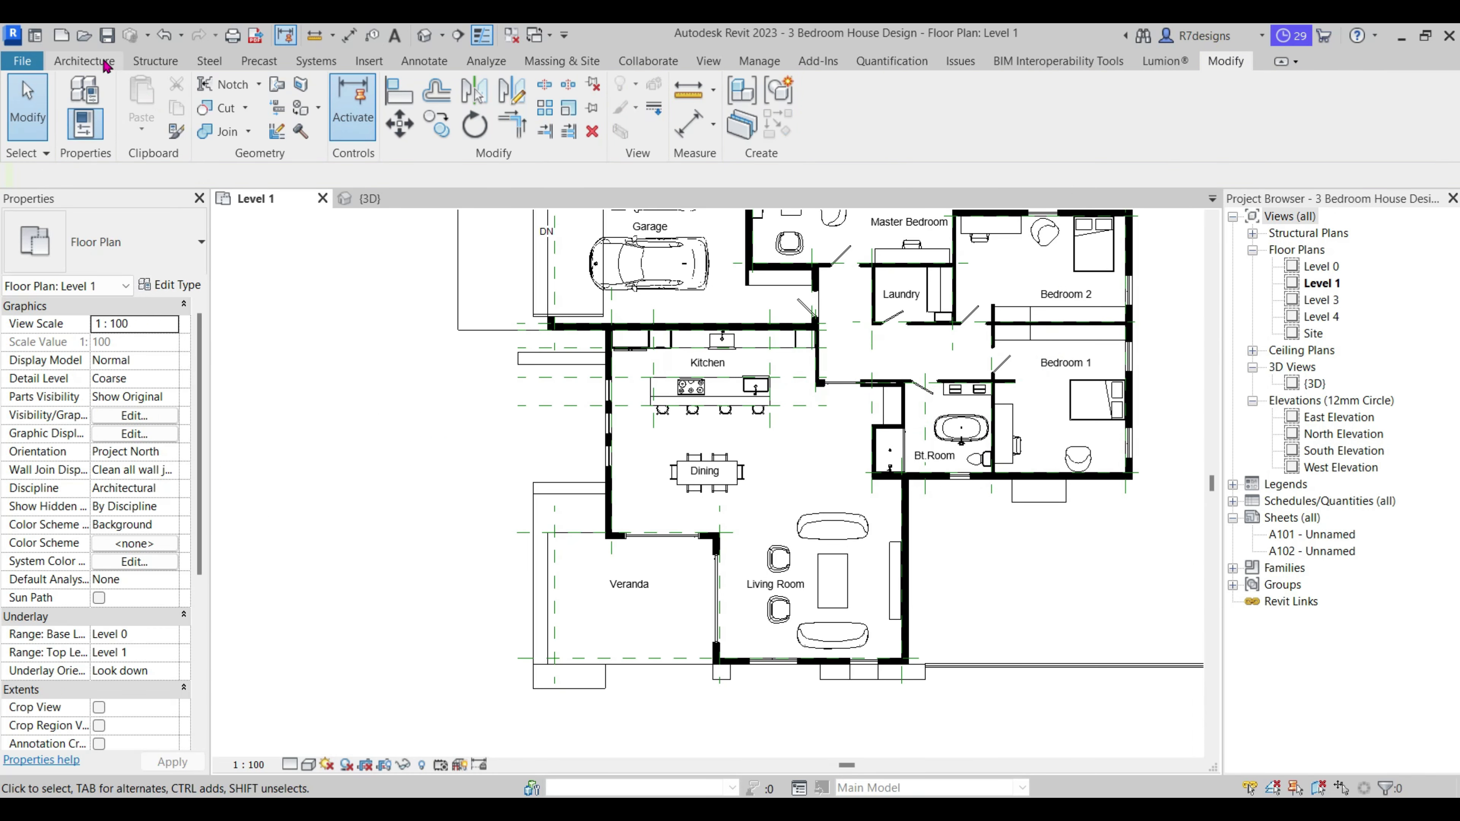
{"action": "left_click", "coordinate": [301, 110]}
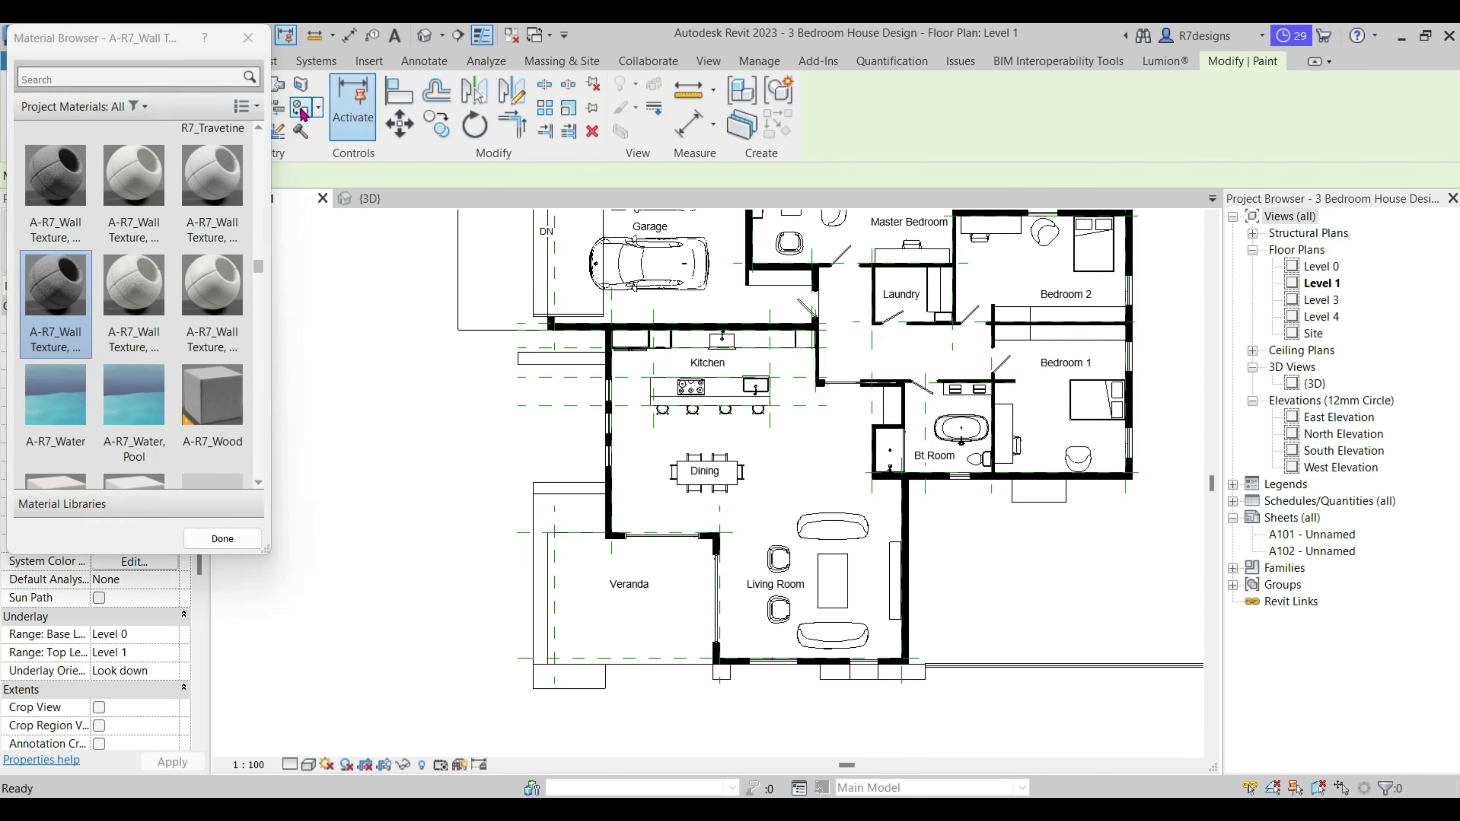
{"action": "scroll", "coordinate": [189, 349], "scroll_direction": "up", "scroll_amount": 5}
{"action": "scroll", "coordinate": [190, 349], "scroll_direction": "up", "scroll_amount": 3}
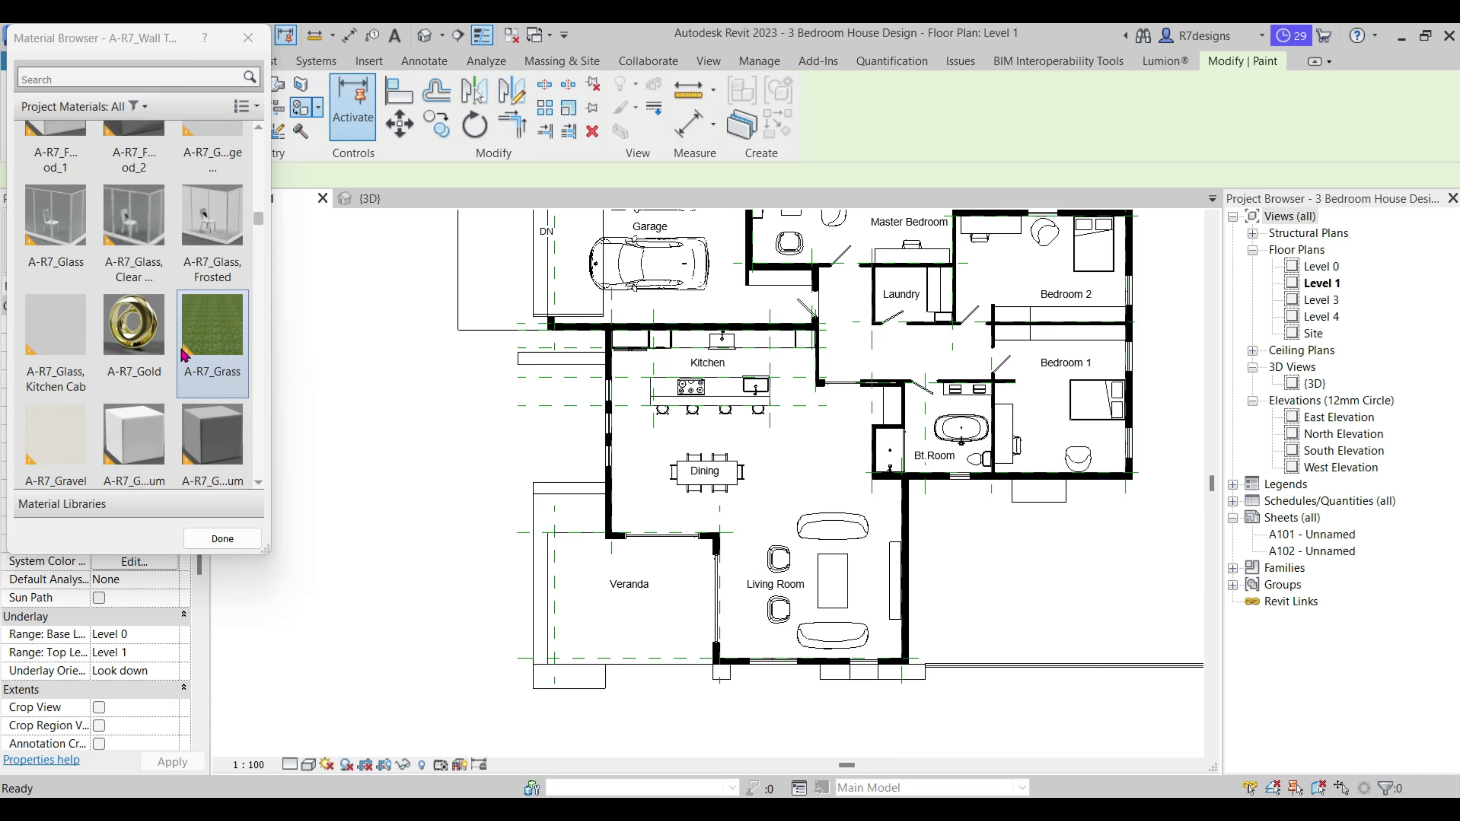
{"action": "scroll", "coordinate": [188, 349], "scroll_direction": "down", "scroll_amount": 2}
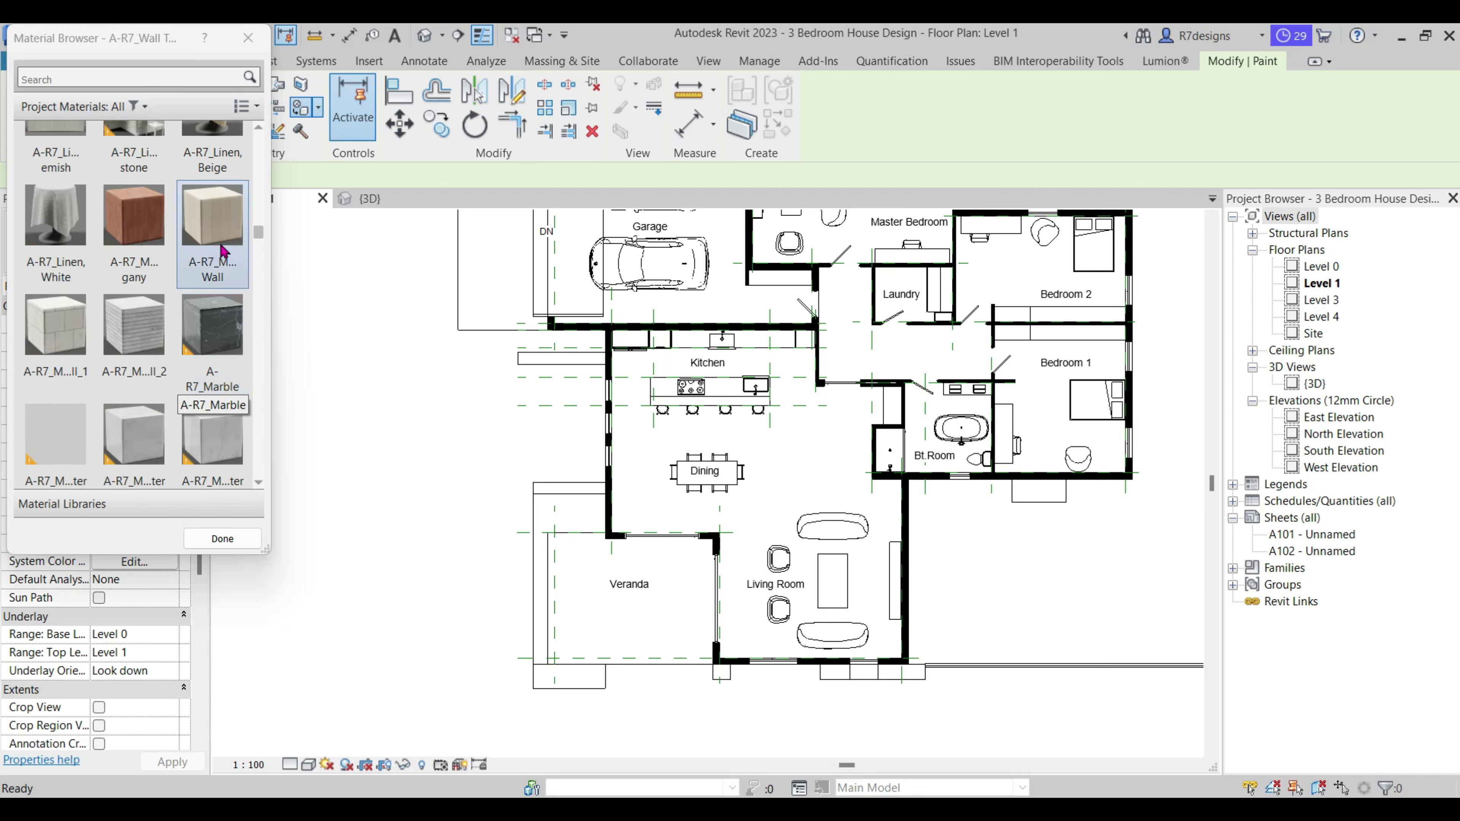
{"action": "scroll", "coordinate": [198, 314], "scroll_direction": "up", "scroll_amount": 3}
{"action": "scroll", "coordinate": [198, 313], "scroll_direction": "up", "scroll_amount": 3}
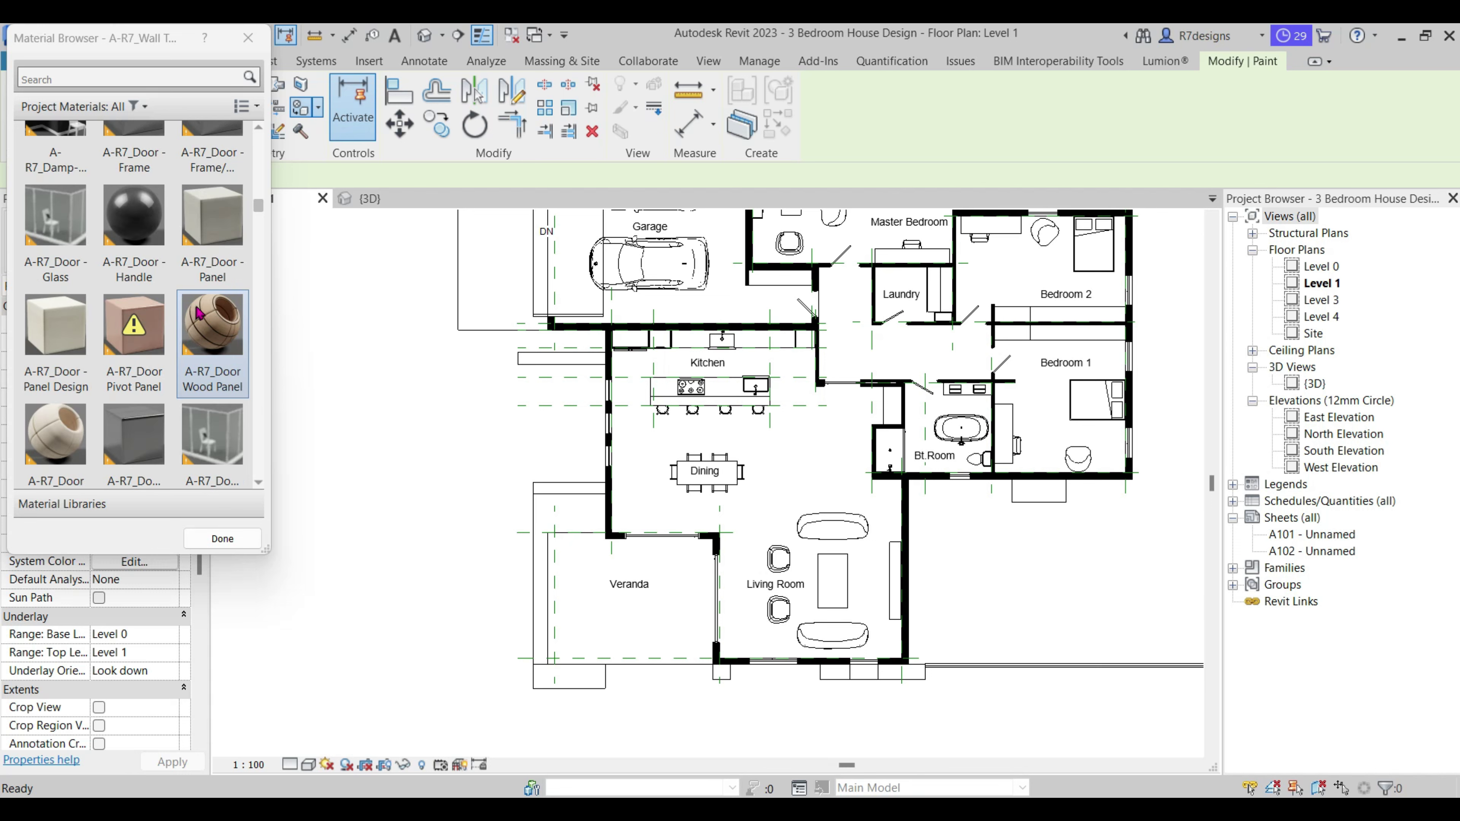
{"action": "scroll", "coordinate": [201, 312], "scroll_direction": "up", "scroll_amount": 2}
{"action": "scroll", "coordinate": [201, 312], "scroll_direction": "down", "scroll_amount": 1}
{"action": "scroll", "coordinate": [201, 312], "scroll_direction": "down", "scroll_amount": 1}
{"action": "scroll", "coordinate": [198, 322], "scroll_direction": "up", "scroll_amount": 2}
{"action": "scroll", "coordinate": [192, 346], "scroll_direction": "up", "scroll_amount": 1}
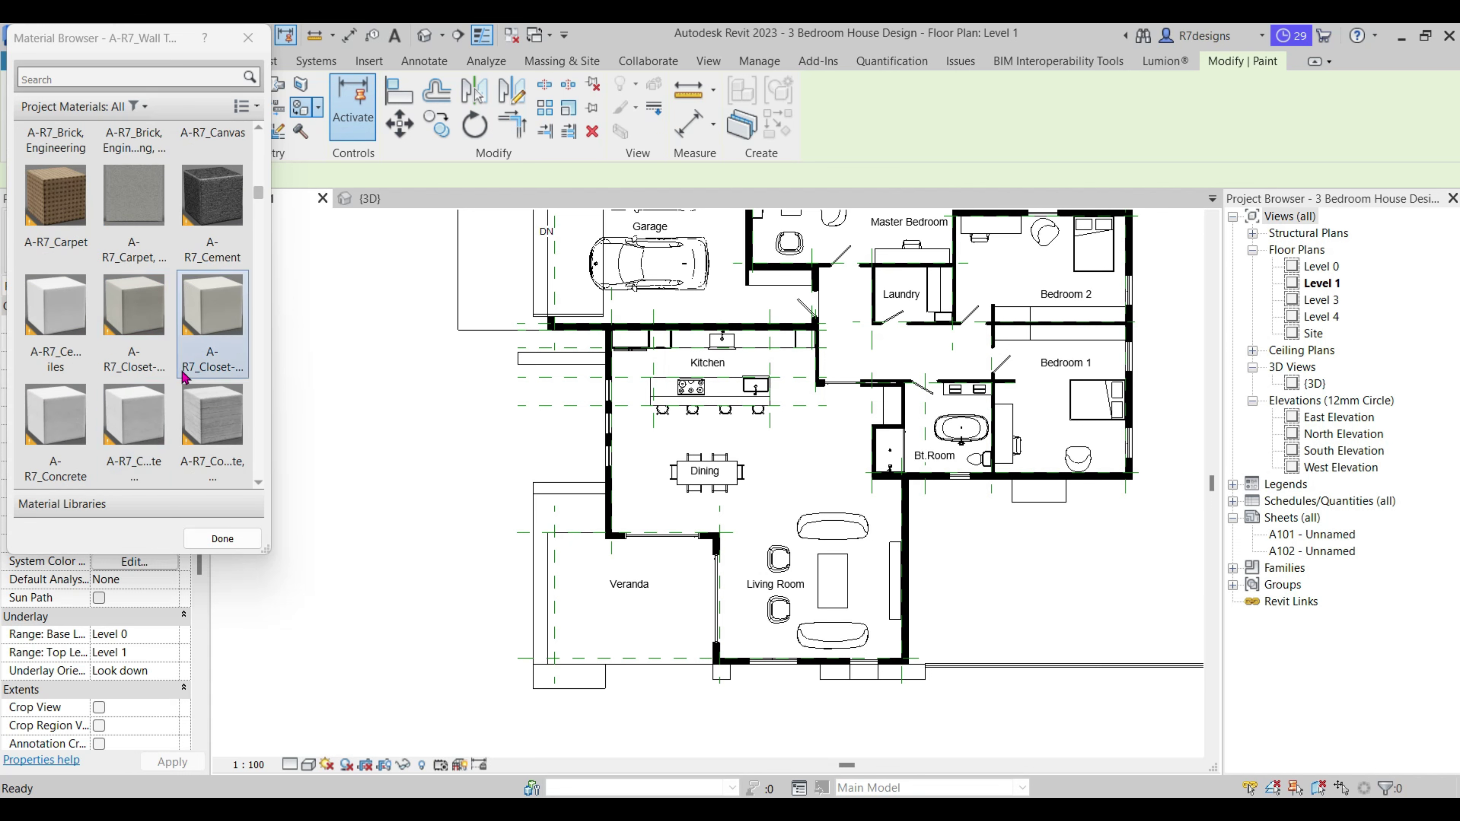
{"action": "scroll", "coordinate": [186, 375], "scroll_direction": "down", "scroll_amount": 1}
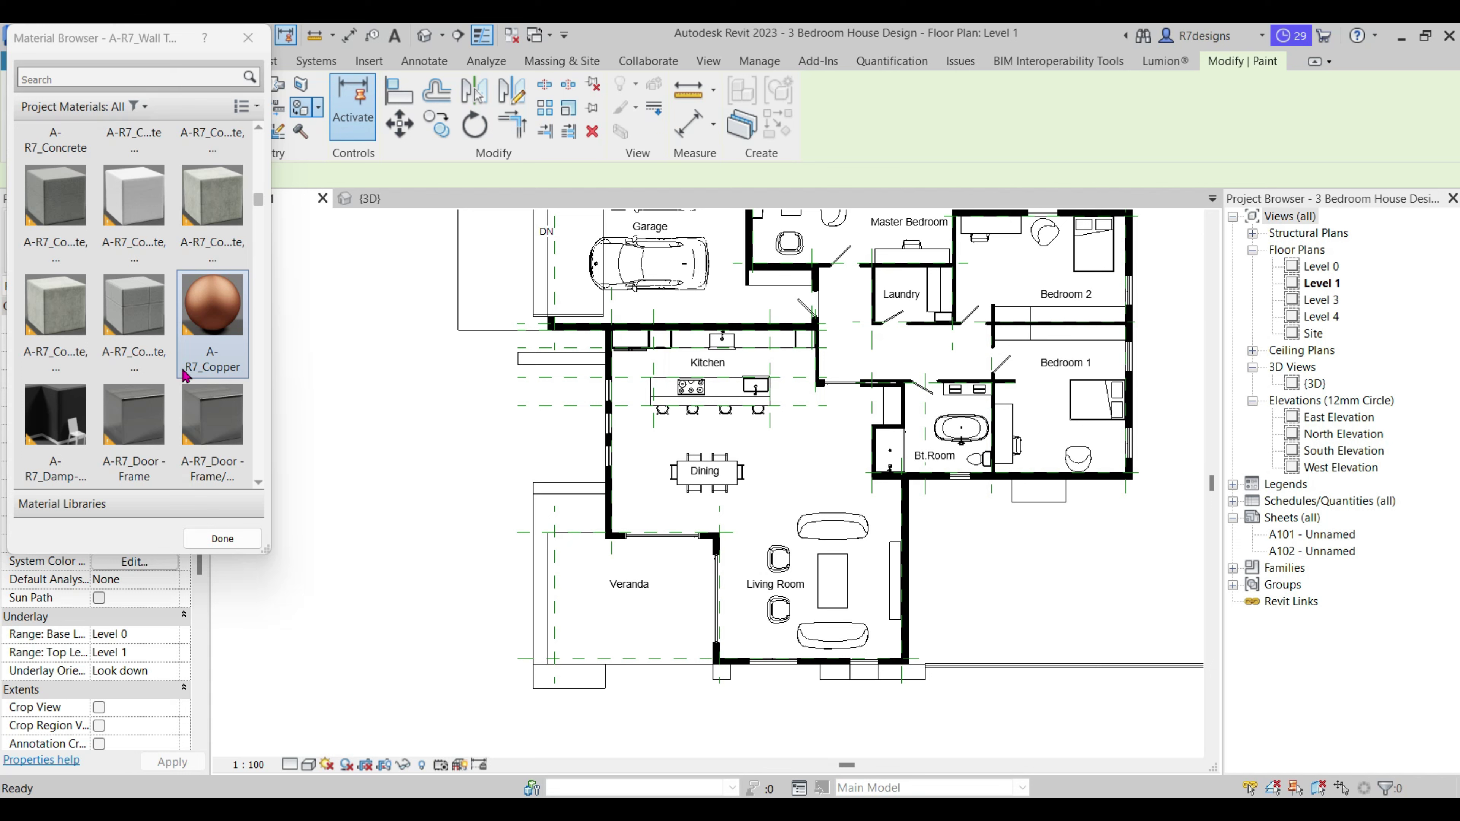
{"action": "scroll", "coordinate": [185, 375], "scroll_direction": "up", "scroll_amount": 2}
{"action": "scroll", "coordinate": [185, 375], "scroll_direction": "up", "scroll_amount": 2}
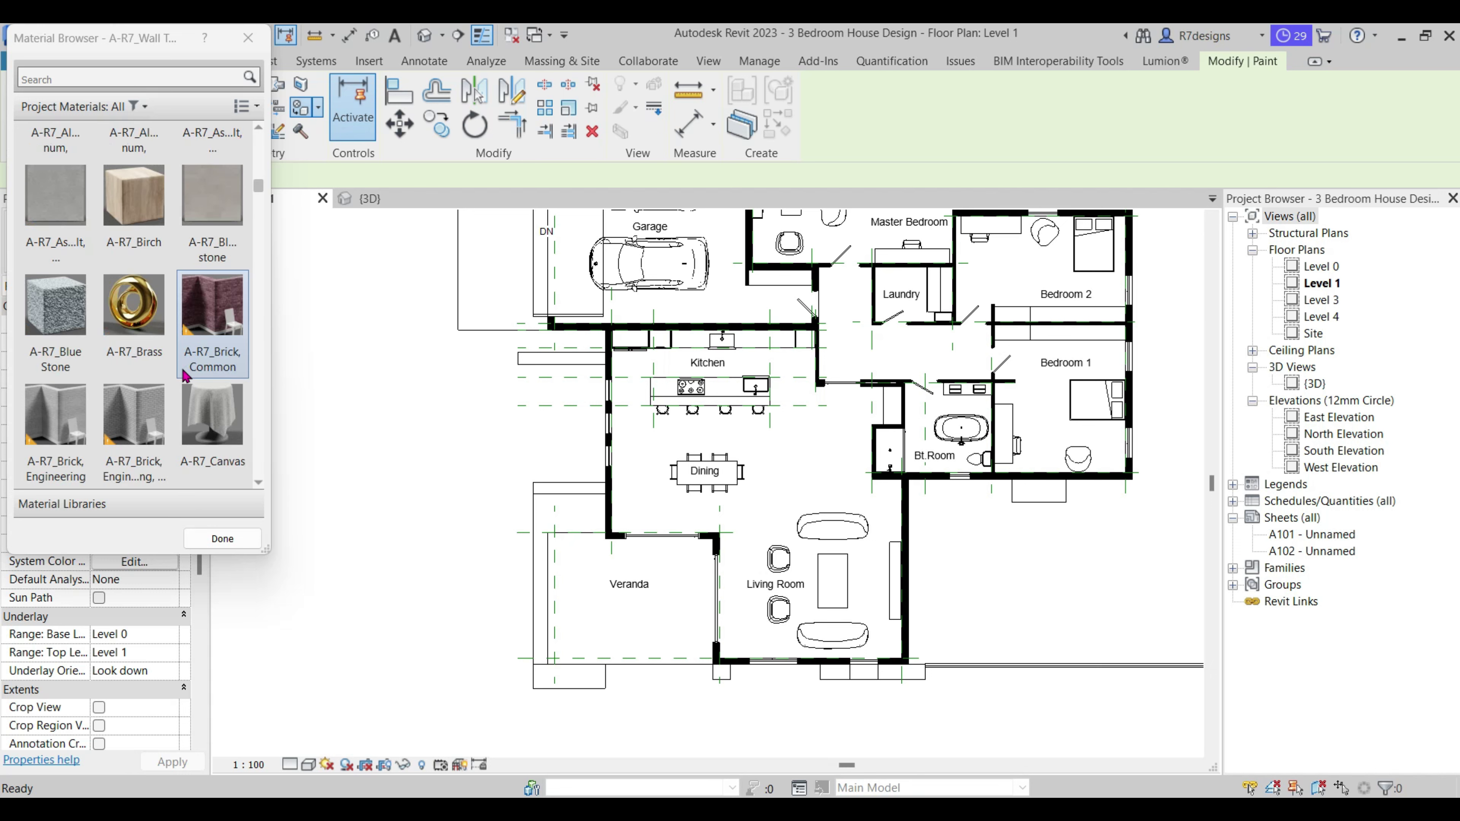
{"action": "scroll", "coordinate": [185, 375], "scroll_direction": "down", "scroll_amount": 3}
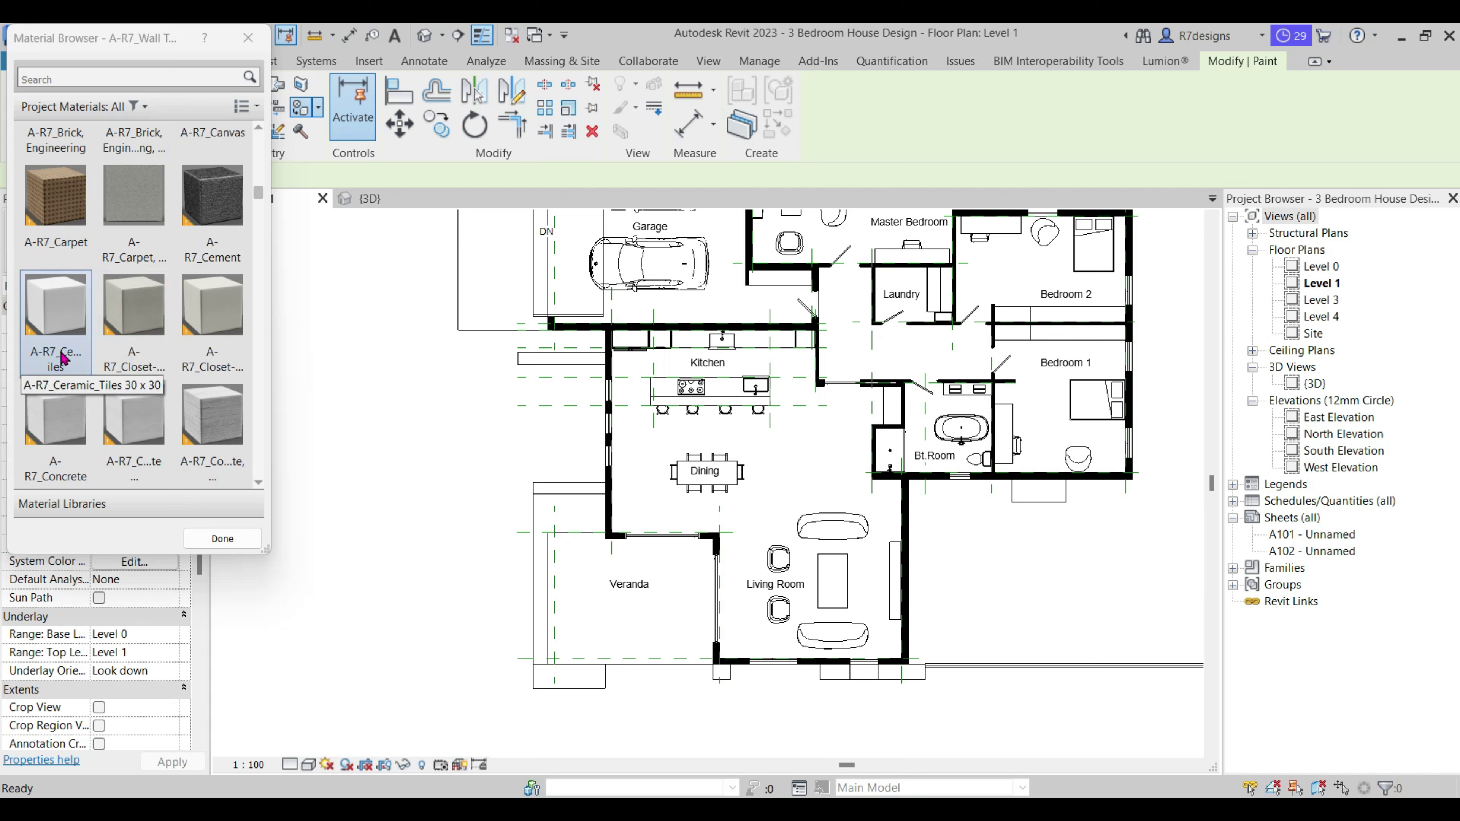
{"action": "scroll", "coordinate": [69, 403], "scroll_direction": "down", "scroll_amount": 2}
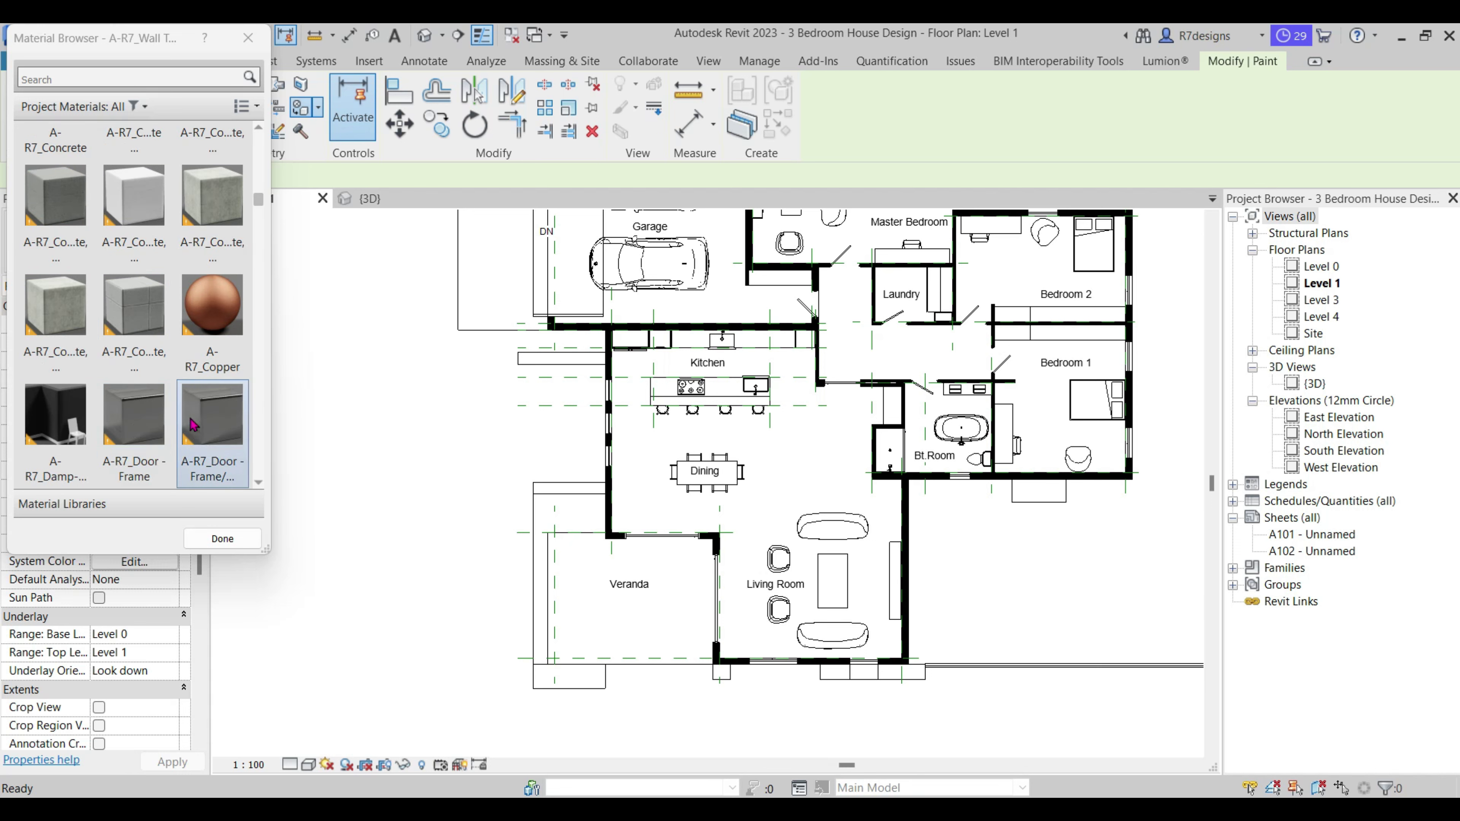
{"action": "scroll", "coordinate": [193, 424], "scroll_direction": "down", "scroll_amount": 2}
{"action": "scroll", "coordinate": [192, 424], "scroll_direction": "down", "scroll_amount": 3}
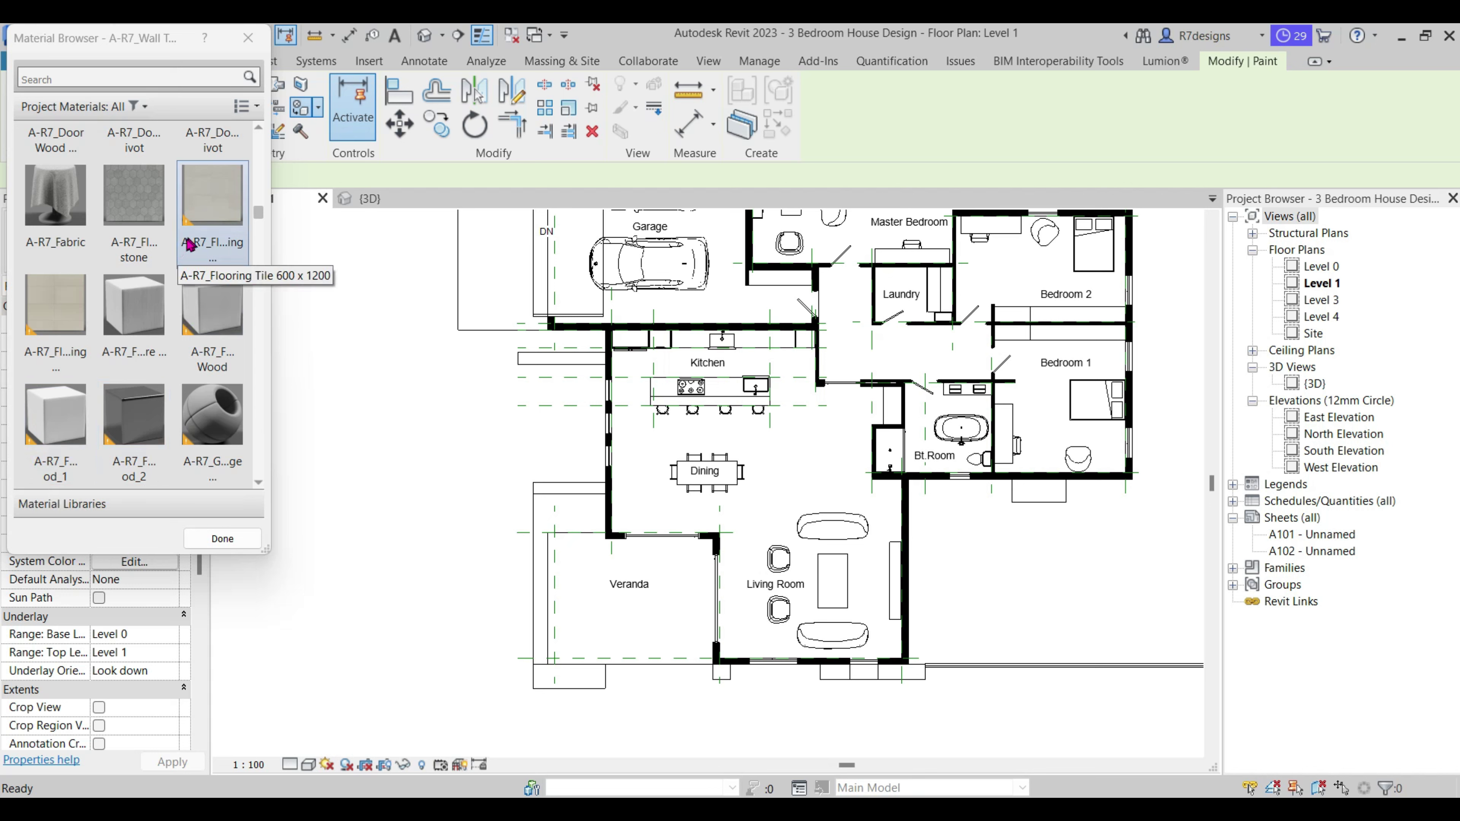
{"action": "left_click", "coordinate": [58, 346]}
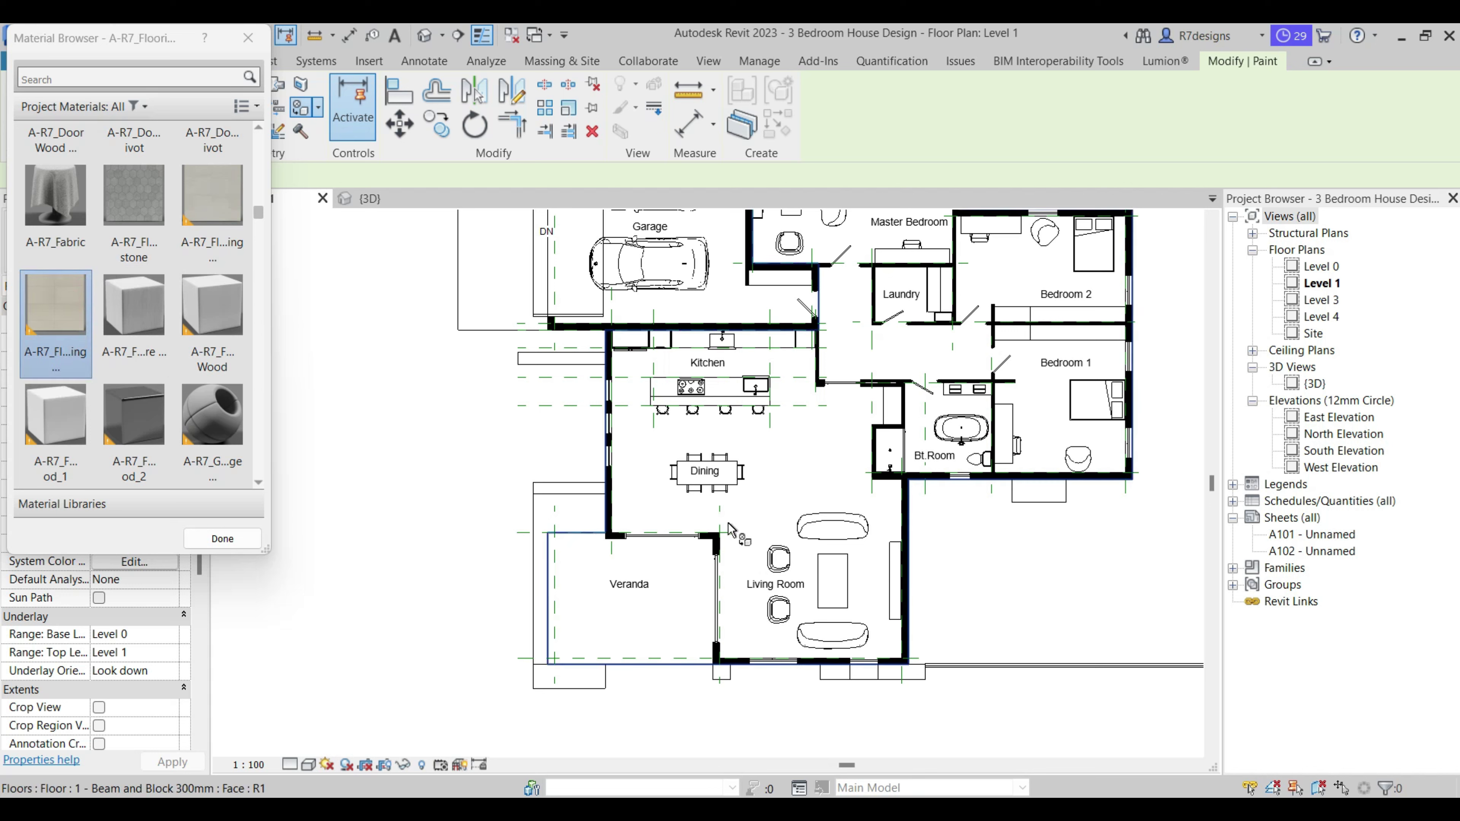
{"action": "left_click", "coordinate": [741, 531]}
{"action": "scroll", "coordinate": [173, 322], "scroll_direction": "up", "scroll_amount": 3}
{"action": "left_click", "coordinate": [211, 361]}
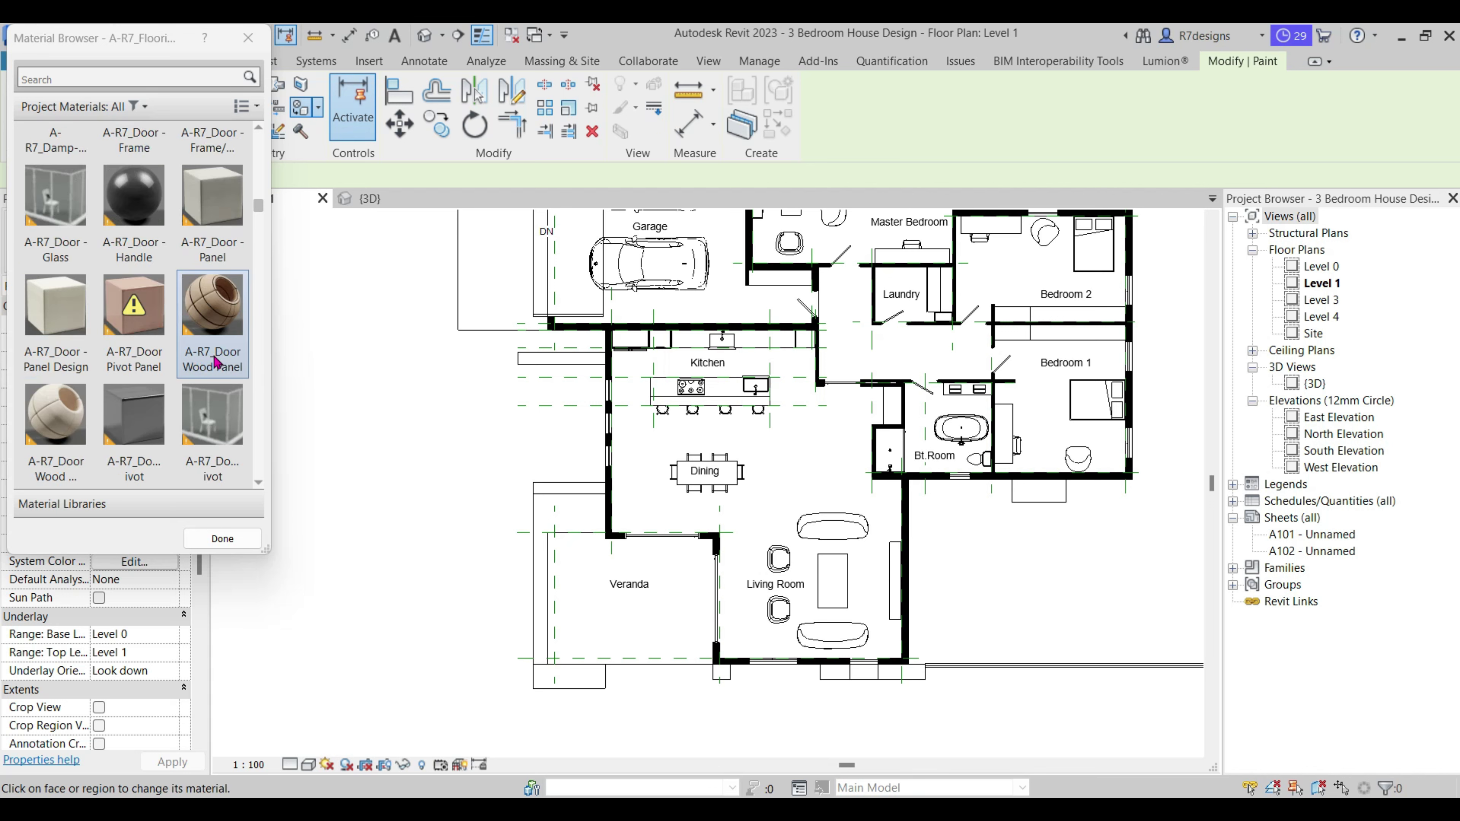
Pick an A-R7_Concrete material as the next paint material.
{"action": "scroll", "coordinate": [211, 362], "scroll_direction": "up", "scroll_amount": 3}
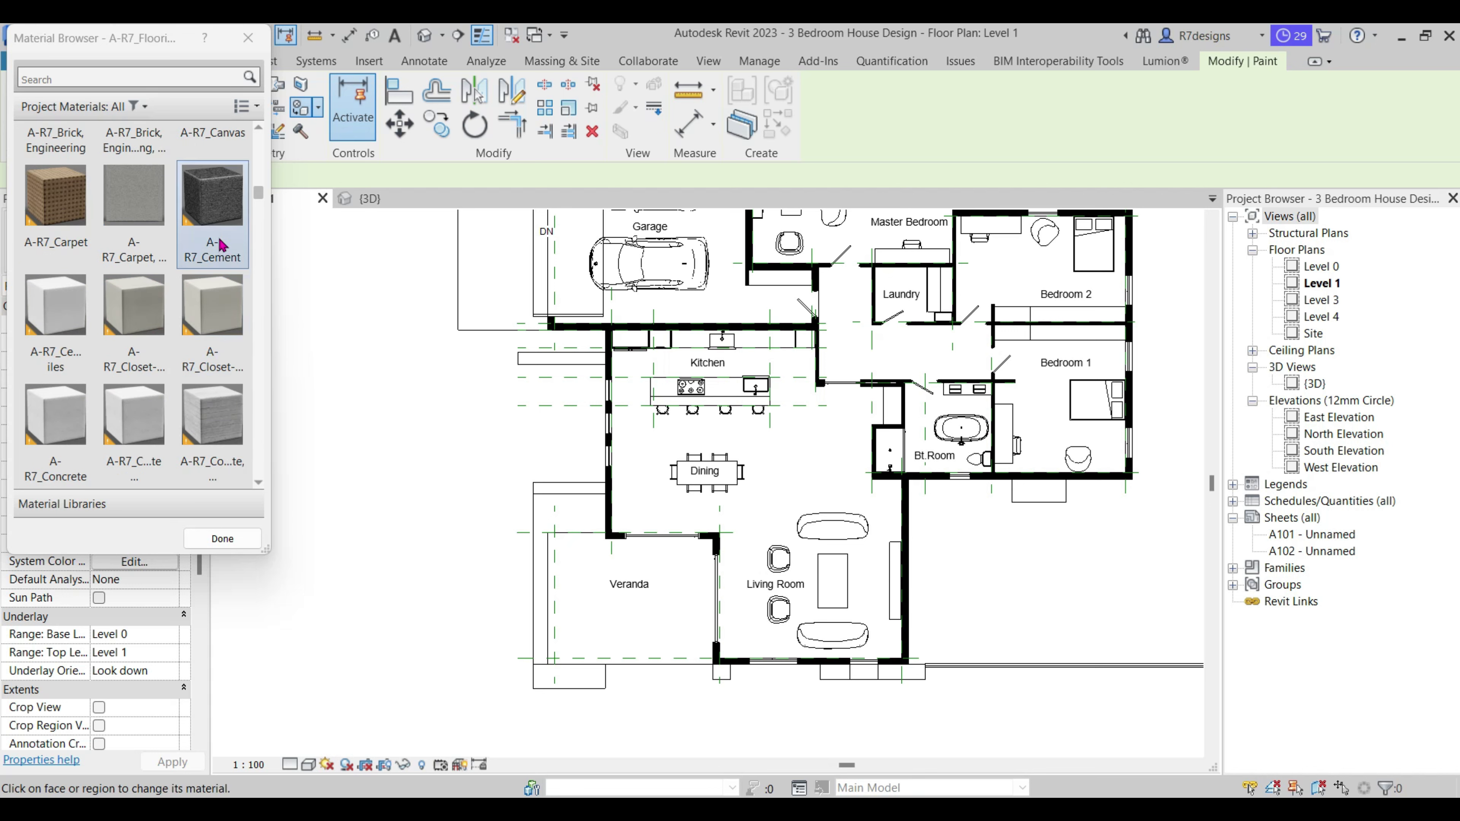
{"action": "scroll", "coordinate": [212, 245], "scroll_direction": "down", "scroll_amount": 3}
{"action": "scroll", "coordinate": [213, 244], "scroll_direction": "down", "scroll_amount": 2}
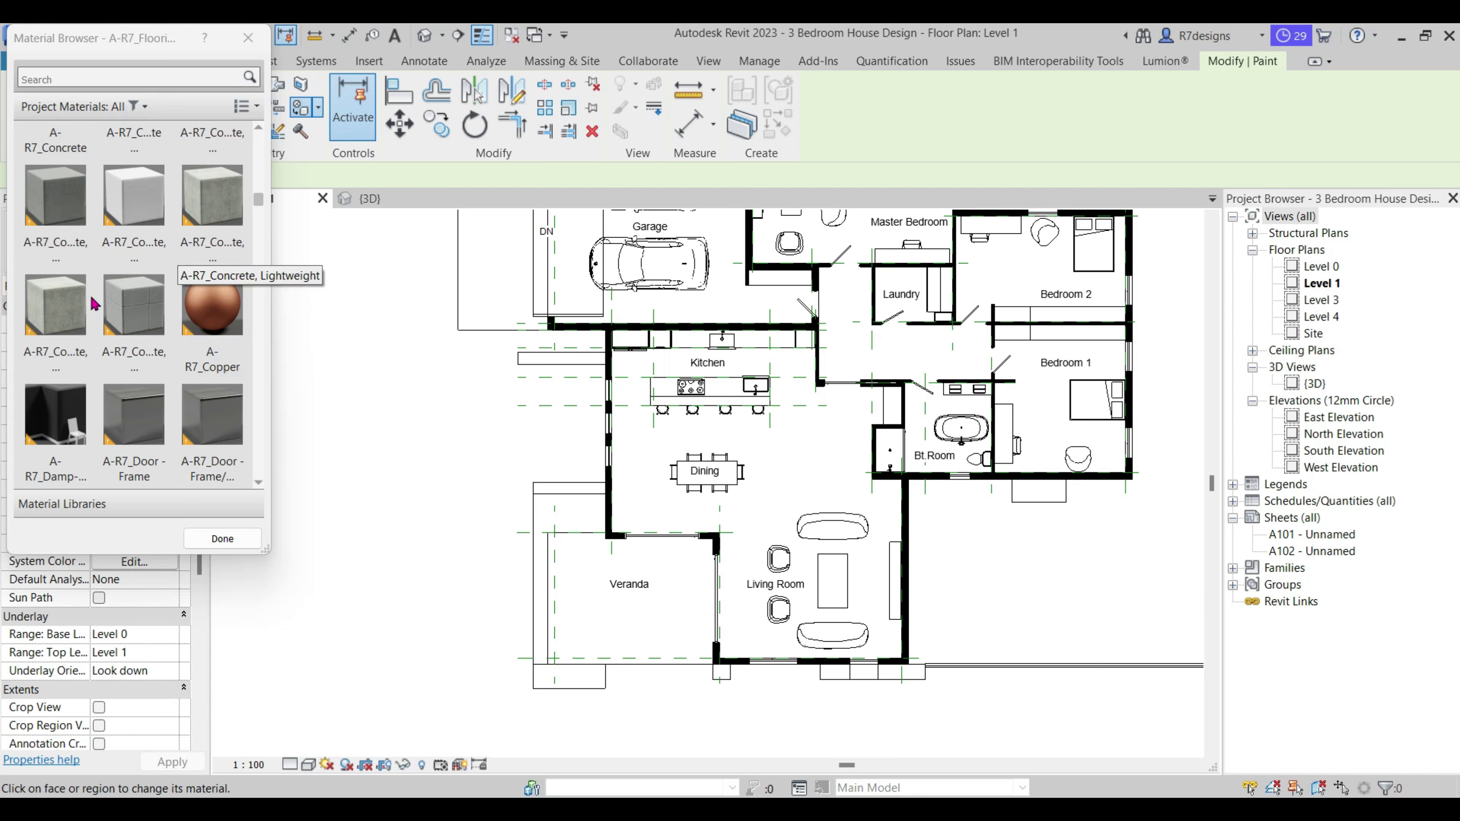
{"action": "left_click", "coordinate": [134, 305]}
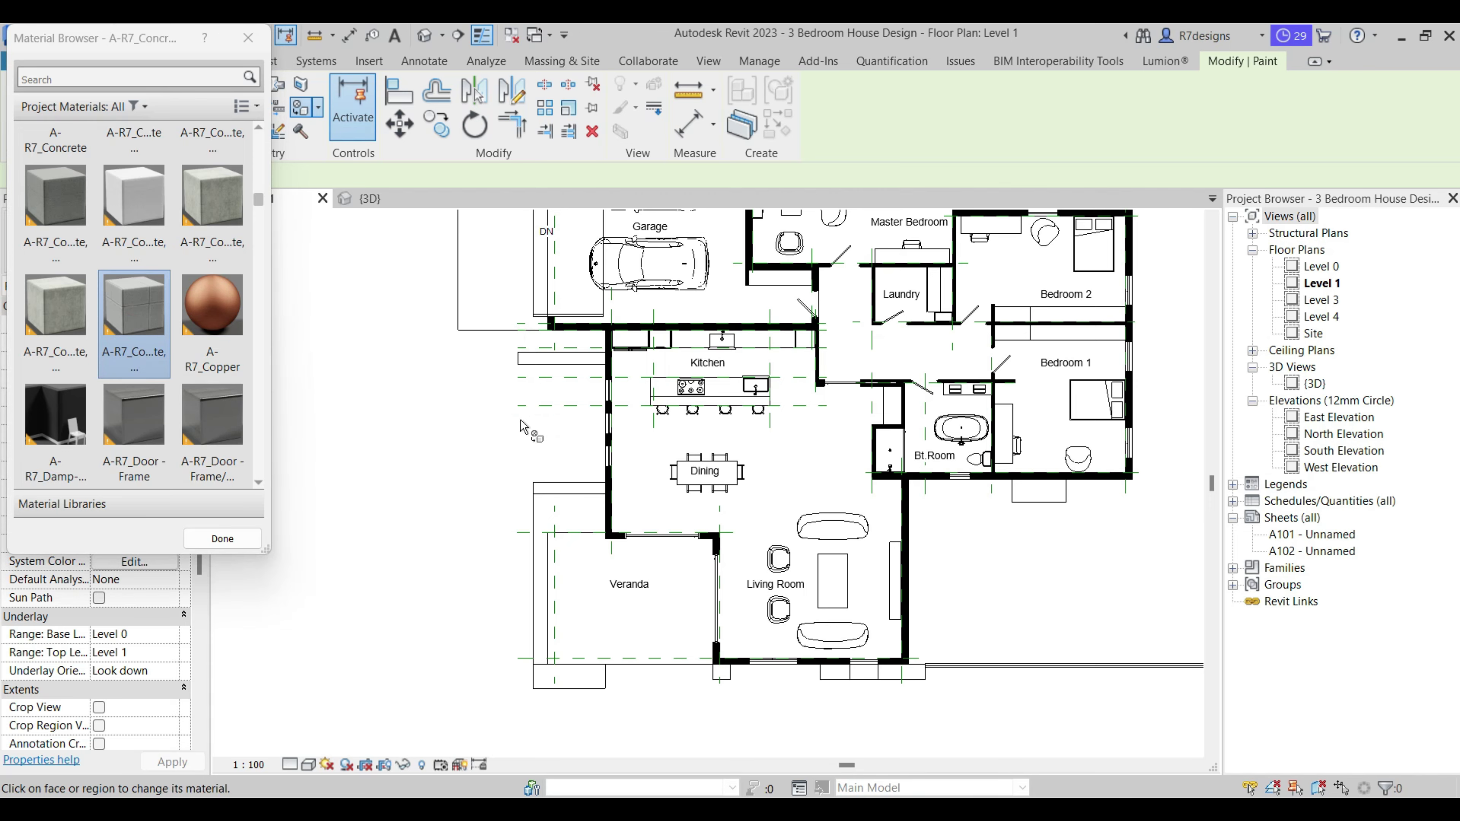
{"action": "scroll", "coordinate": [643, 307], "scroll_direction": "up", "scroll_amount": 2}
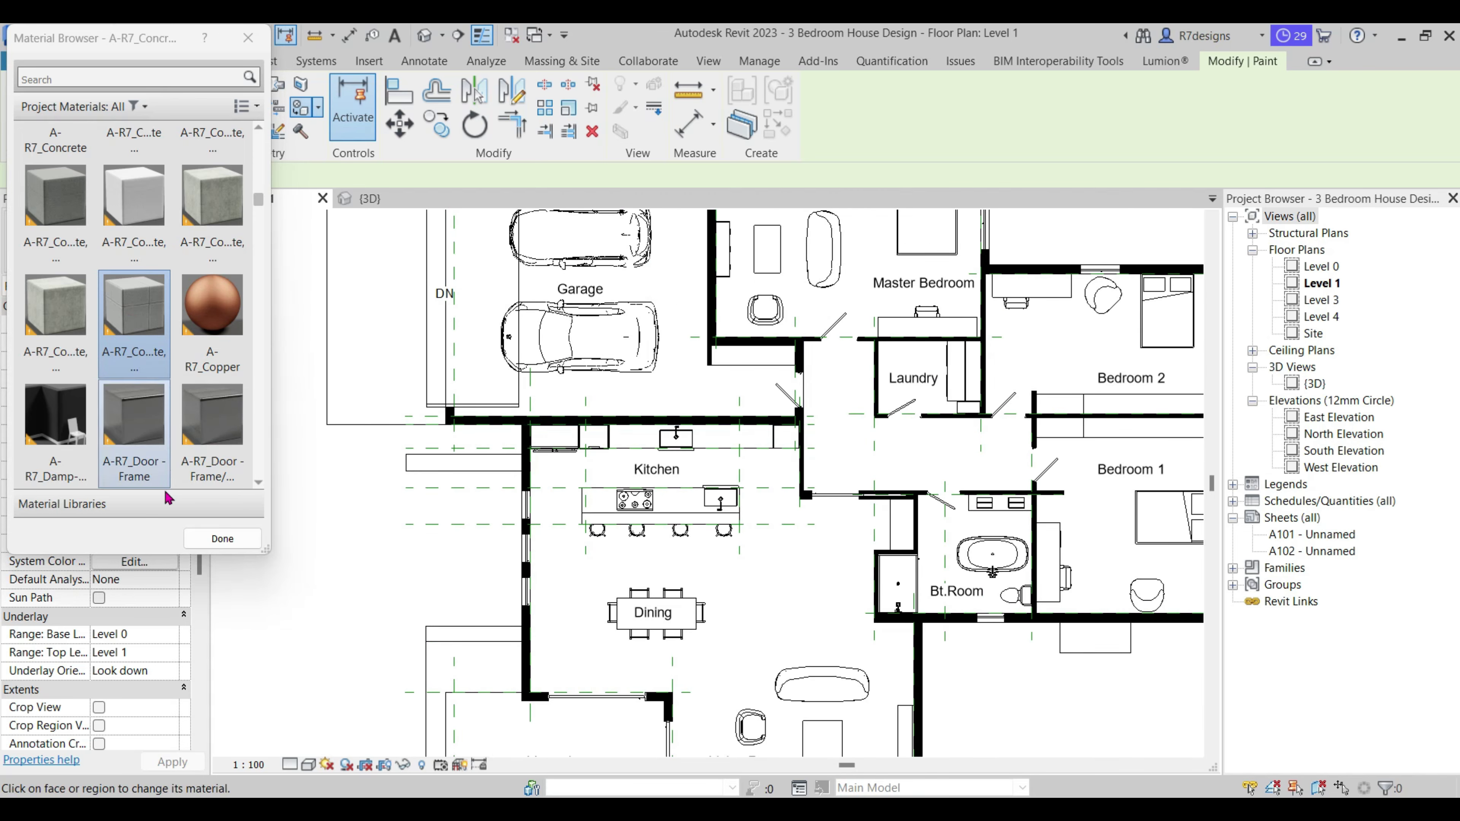
In the 3D view, set the Beam and Block 300mm floor's structure layer to A-R7_Wall Texture, Exterior_Stucco.
{"action": "left_click", "coordinate": [222, 538]}
{"action": "left_click", "coordinate": [389, 199]}
{"action": "scroll", "coordinate": [554, 384], "scroll_direction": "up", "scroll_amount": 3}
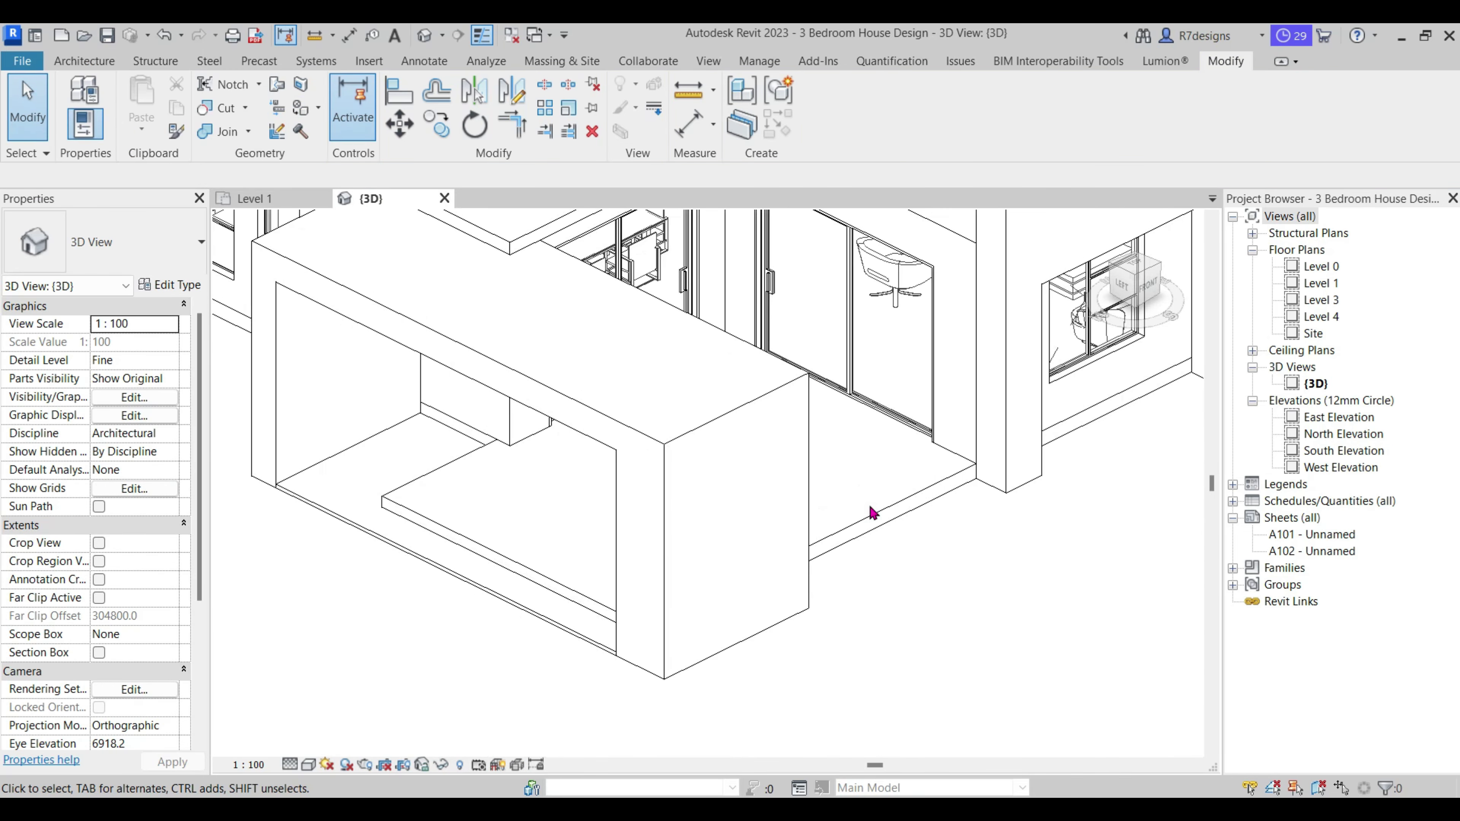
{"action": "left_click", "coordinate": [961, 509]}
{"action": "left_click", "coordinate": [170, 285]}
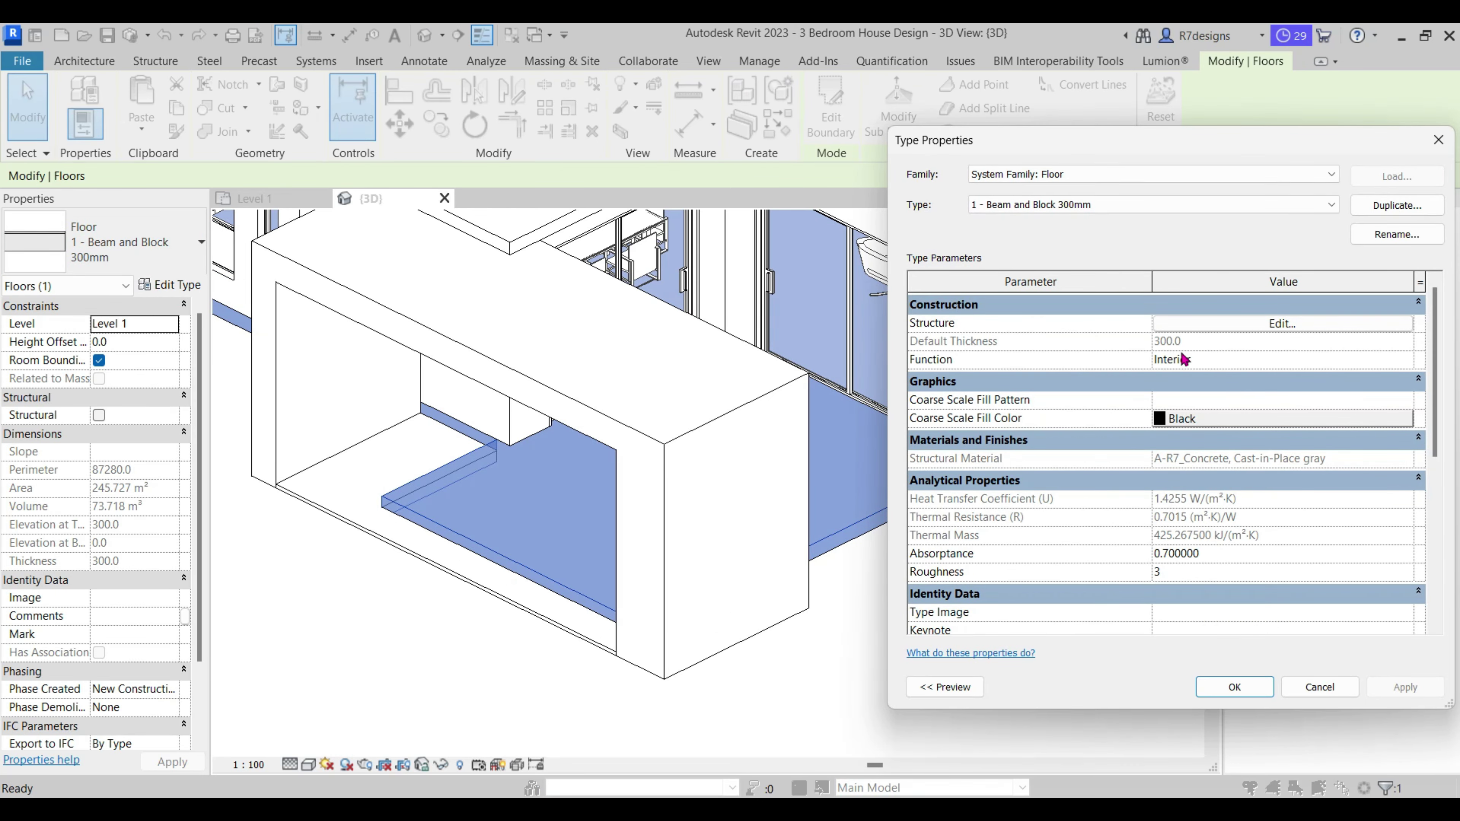
{"action": "left_click", "coordinate": [1189, 334]}
{"action": "left_click", "coordinate": [1120, 372]}
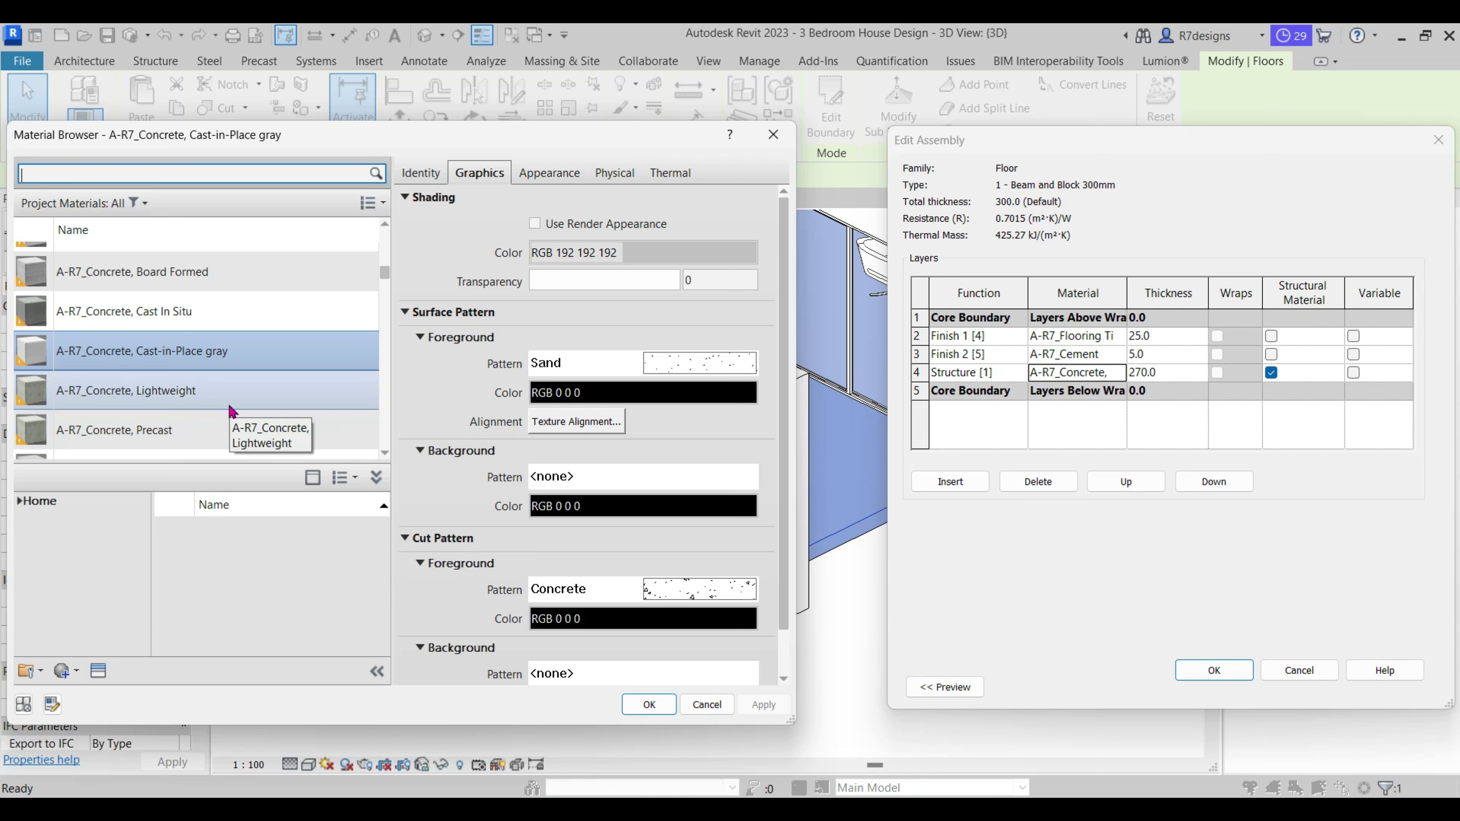
{"action": "scroll", "coordinate": [233, 409], "scroll_direction": "down", "scroll_amount": 5}
{"action": "scroll", "coordinate": [230, 409], "scroll_direction": "down", "scroll_amount": 5}
{"action": "scroll", "coordinate": [230, 409], "scroll_direction": "down", "scroll_amount": 3}
{"action": "scroll", "coordinate": [230, 409], "scroll_direction": "down", "scroll_amount": 3}
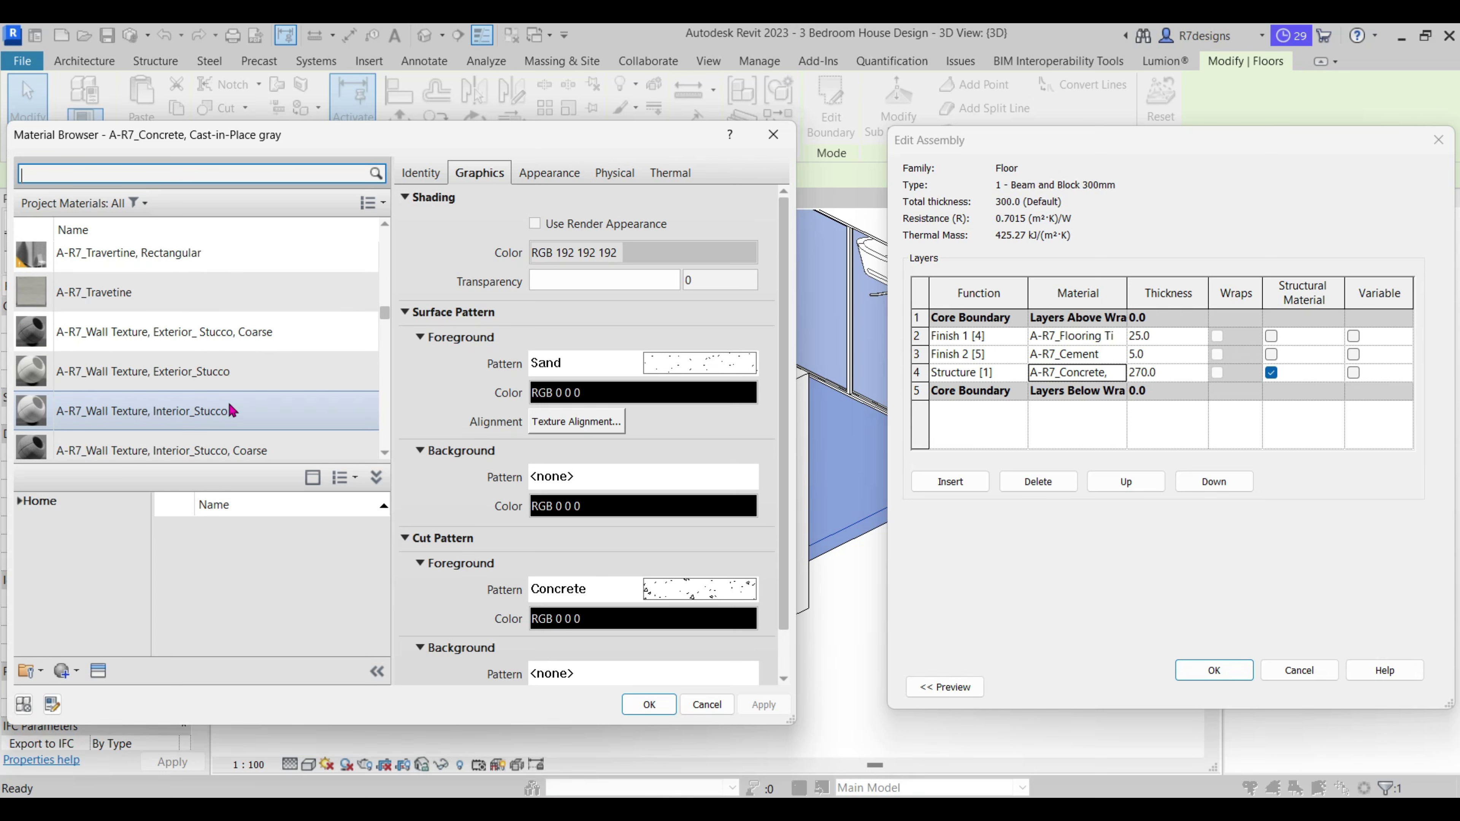
{"action": "double_click", "coordinate": [233, 378]}
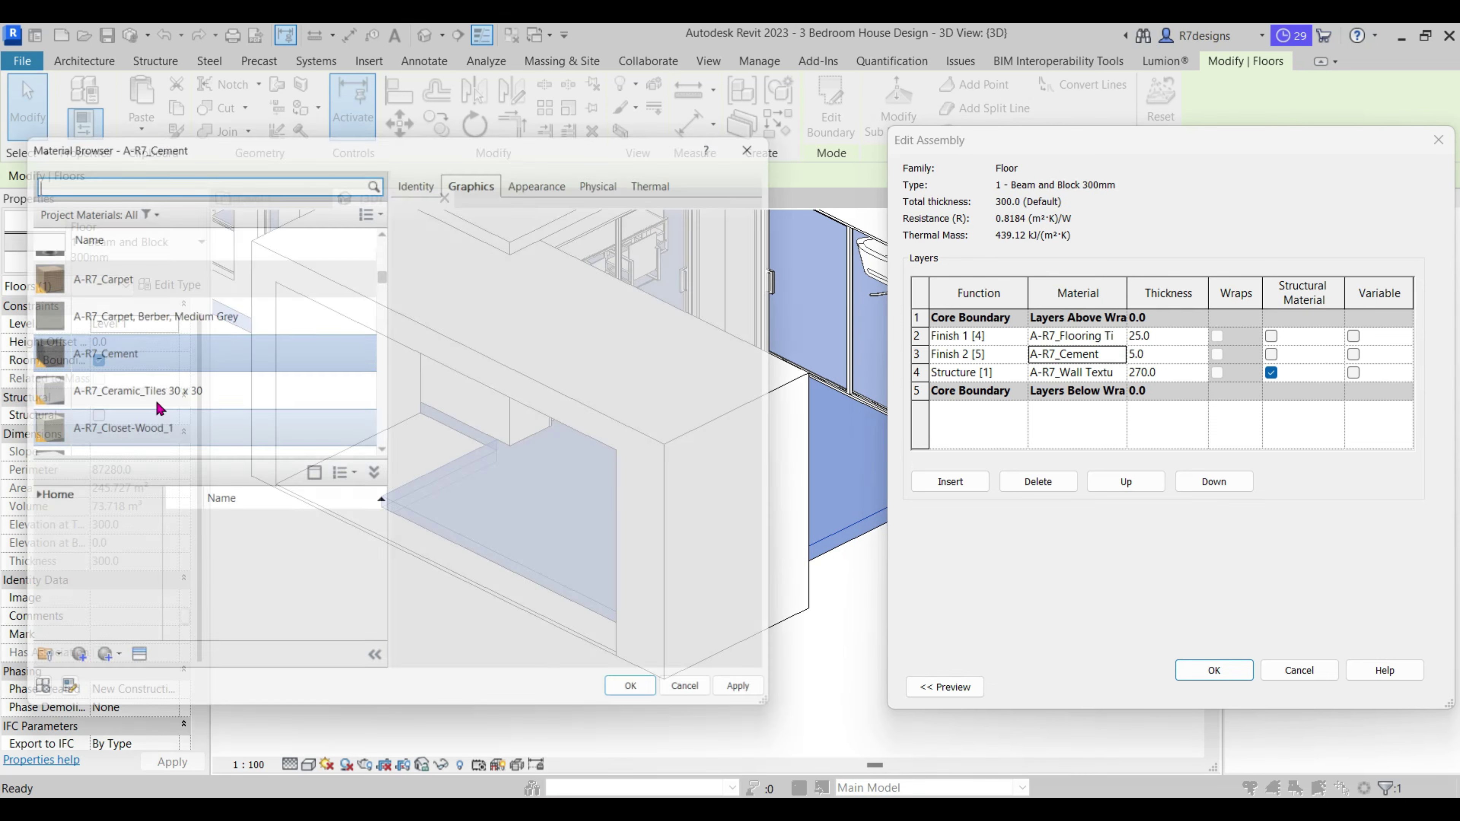
Give the Finish 2 layer the same wall texture material and confirm the floor layers.
{"action": "scroll", "coordinate": [205, 411], "scroll_direction": "down", "scroll_amount": 5}
{"action": "scroll", "coordinate": [206, 412], "scroll_direction": "down", "scroll_amount": 5}
{"action": "scroll", "coordinate": [204, 414], "scroll_direction": "down", "scroll_amount": 5}
{"action": "scroll", "coordinate": [206, 411], "scroll_direction": "down", "scroll_amount": 5}
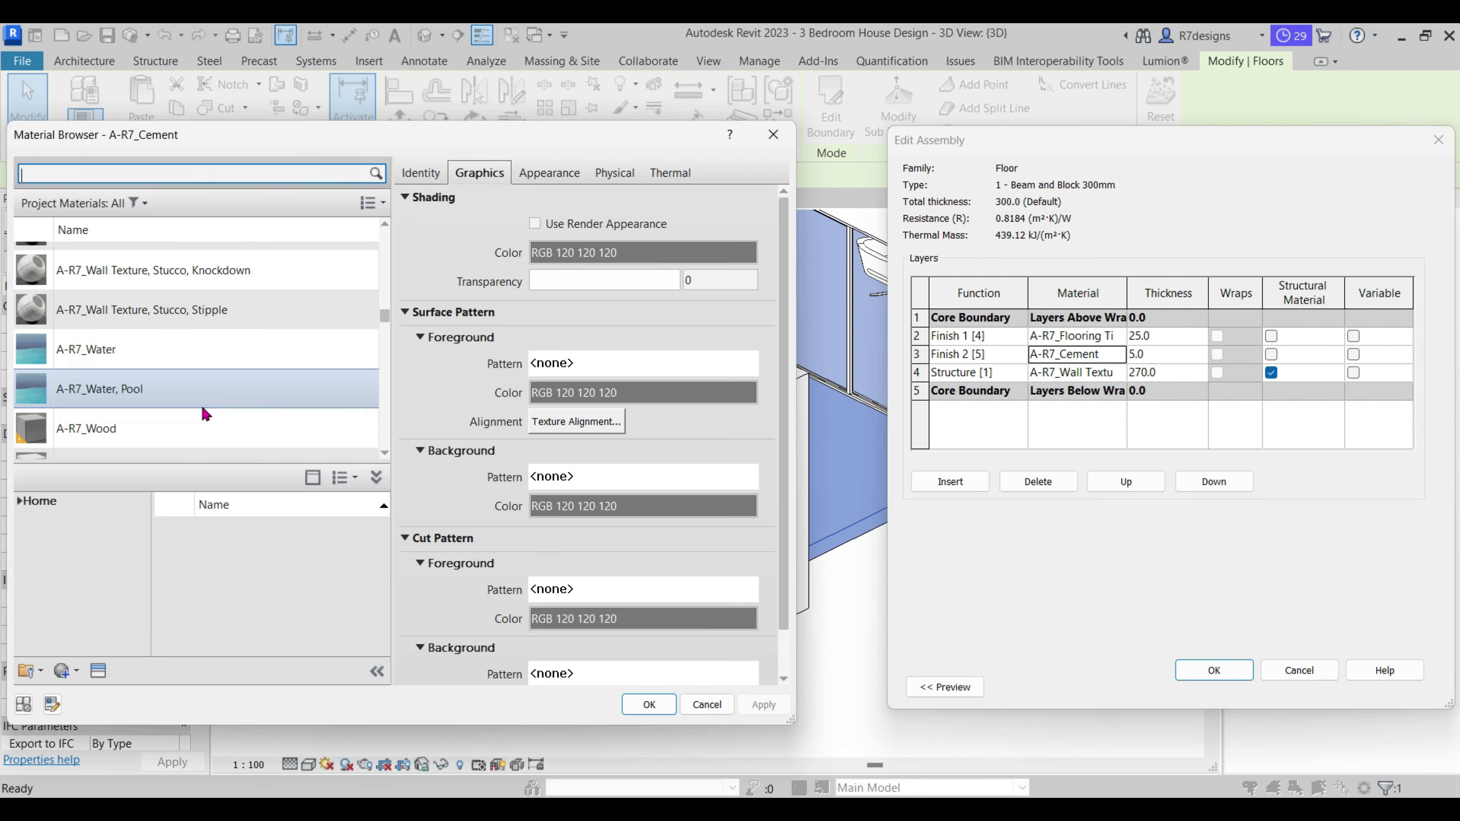
{"action": "scroll", "coordinate": [202, 403], "scroll_direction": "up", "scroll_amount": 2}
{"action": "double_click", "coordinate": [202, 368]}
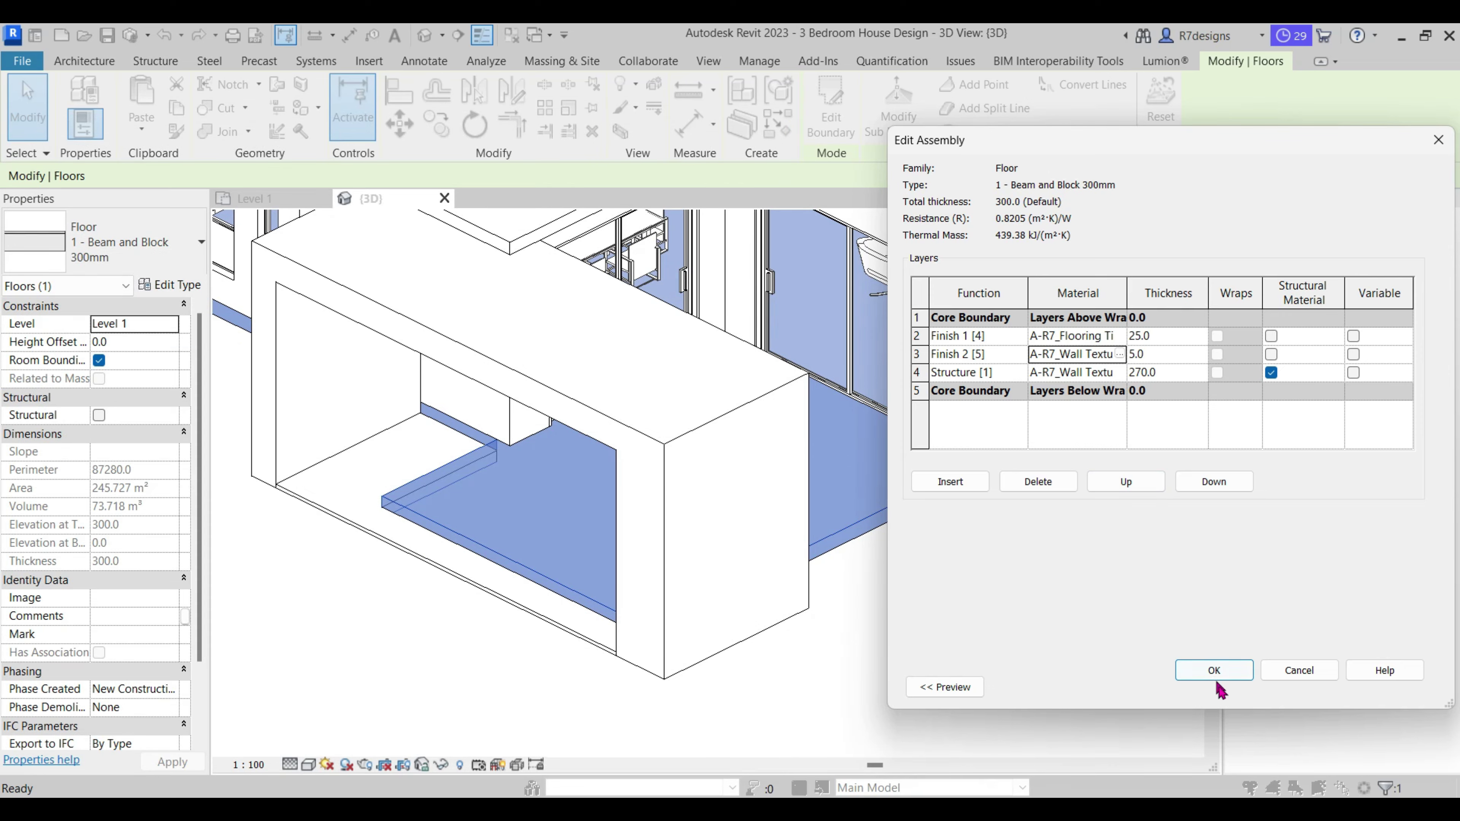
{"action": "left_click", "coordinate": [1216, 669]}
Confirm the floor type, then open the Cold Roof - Concrete roof's layer structure.
{"action": "left_click", "coordinate": [941, 648]}
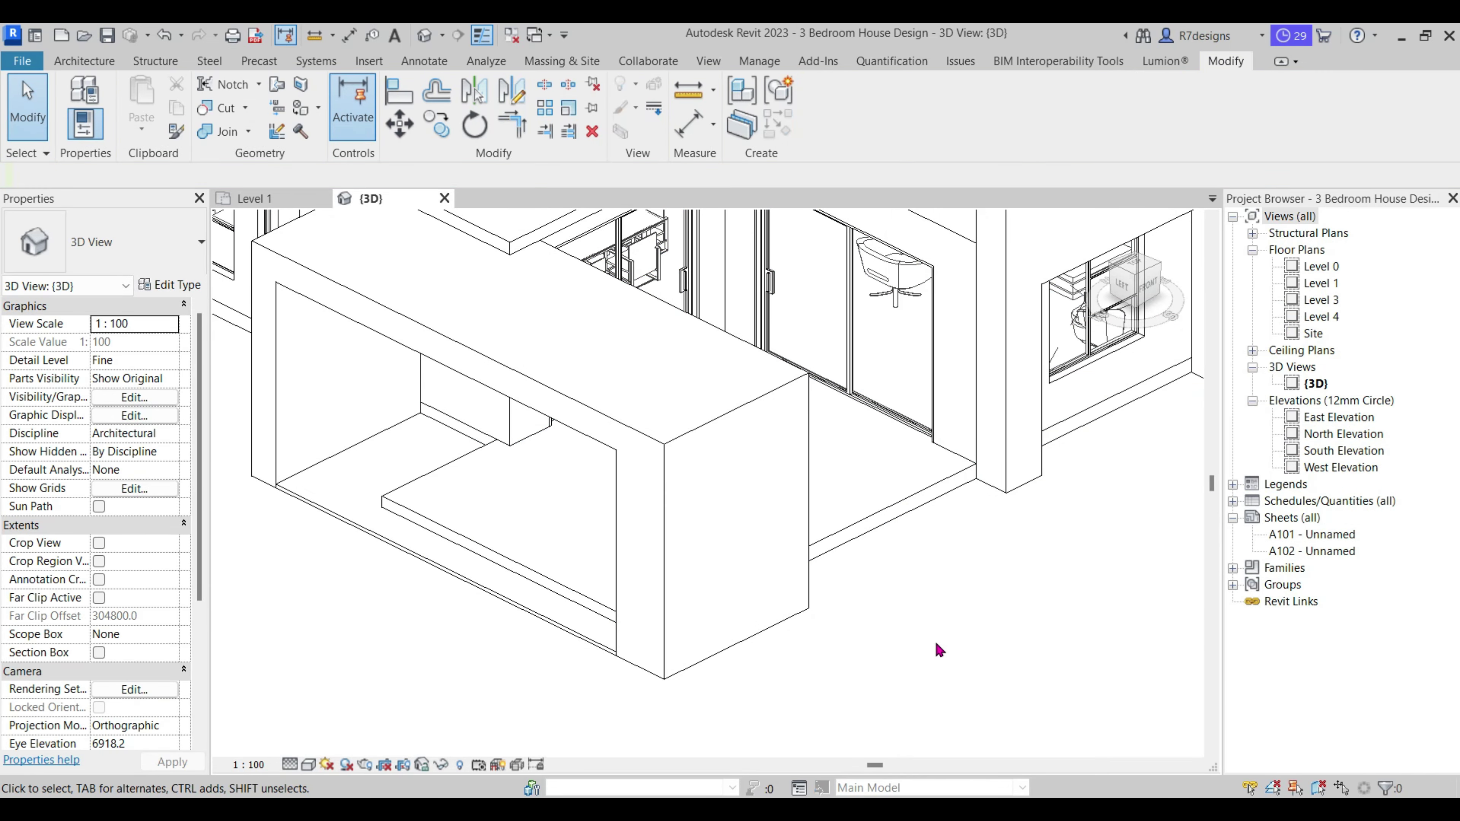
{"action": "scroll", "coordinate": [895, 599], "scroll_direction": "down", "scroll_amount": 4}
{"action": "scroll", "coordinate": [895, 599], "scroll_direction": "down", "scroll_amount": 2}
{"action": "scroll", "coordinate": [626, 483], "scroll_direction": "up", "scroll_amount": 5}
{"action": "scroll", "coordinate": [668, 597], "scroll_direction": "up", "scroll_amount": 3}
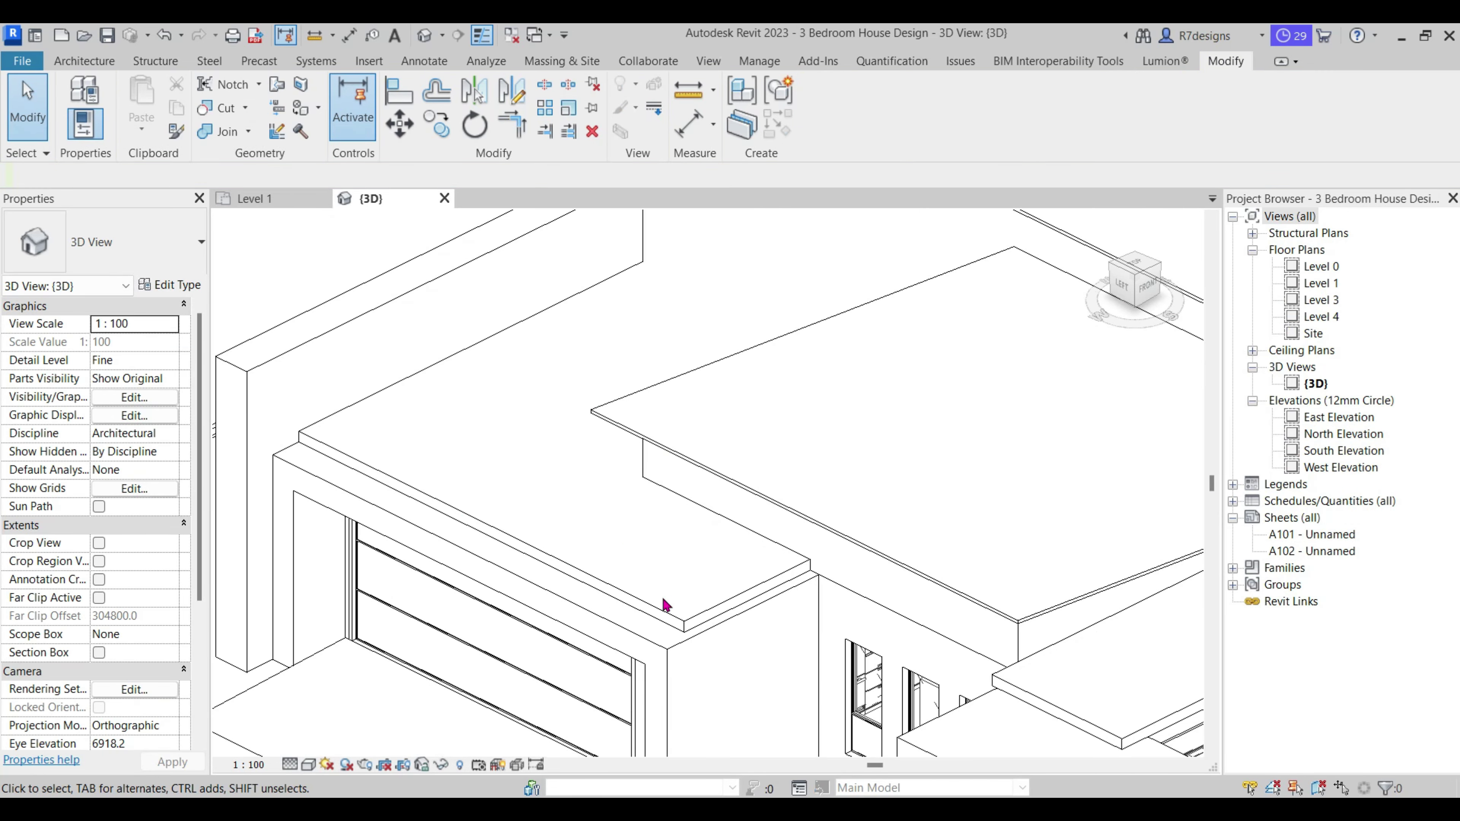
{"action": "left_click", "coordinate": [665, 605]}
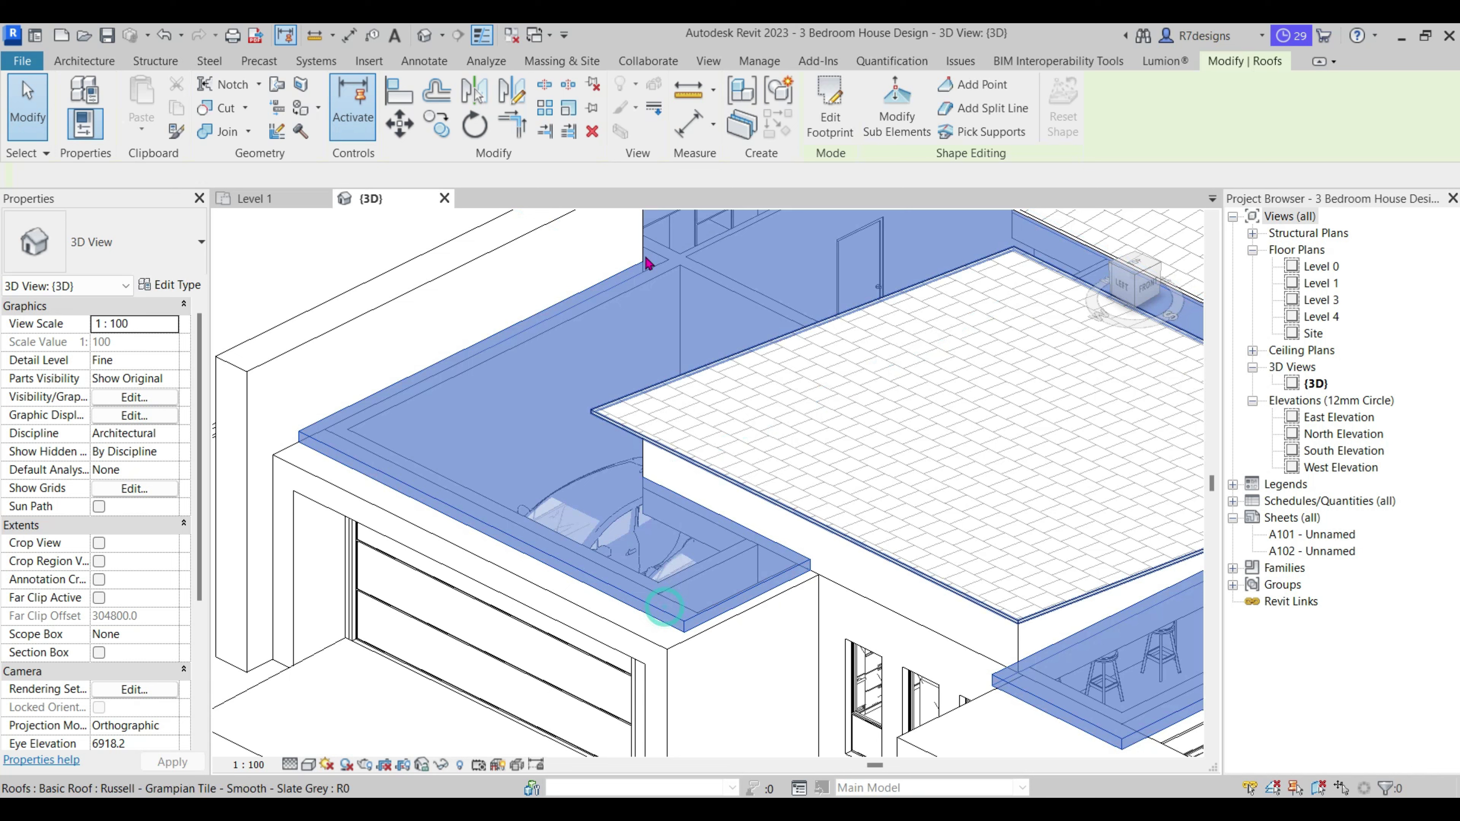
{"action": "left_click", "coordinate": [180, 286]}
{"action": "left_click", "coordinate": [1177, 328]}
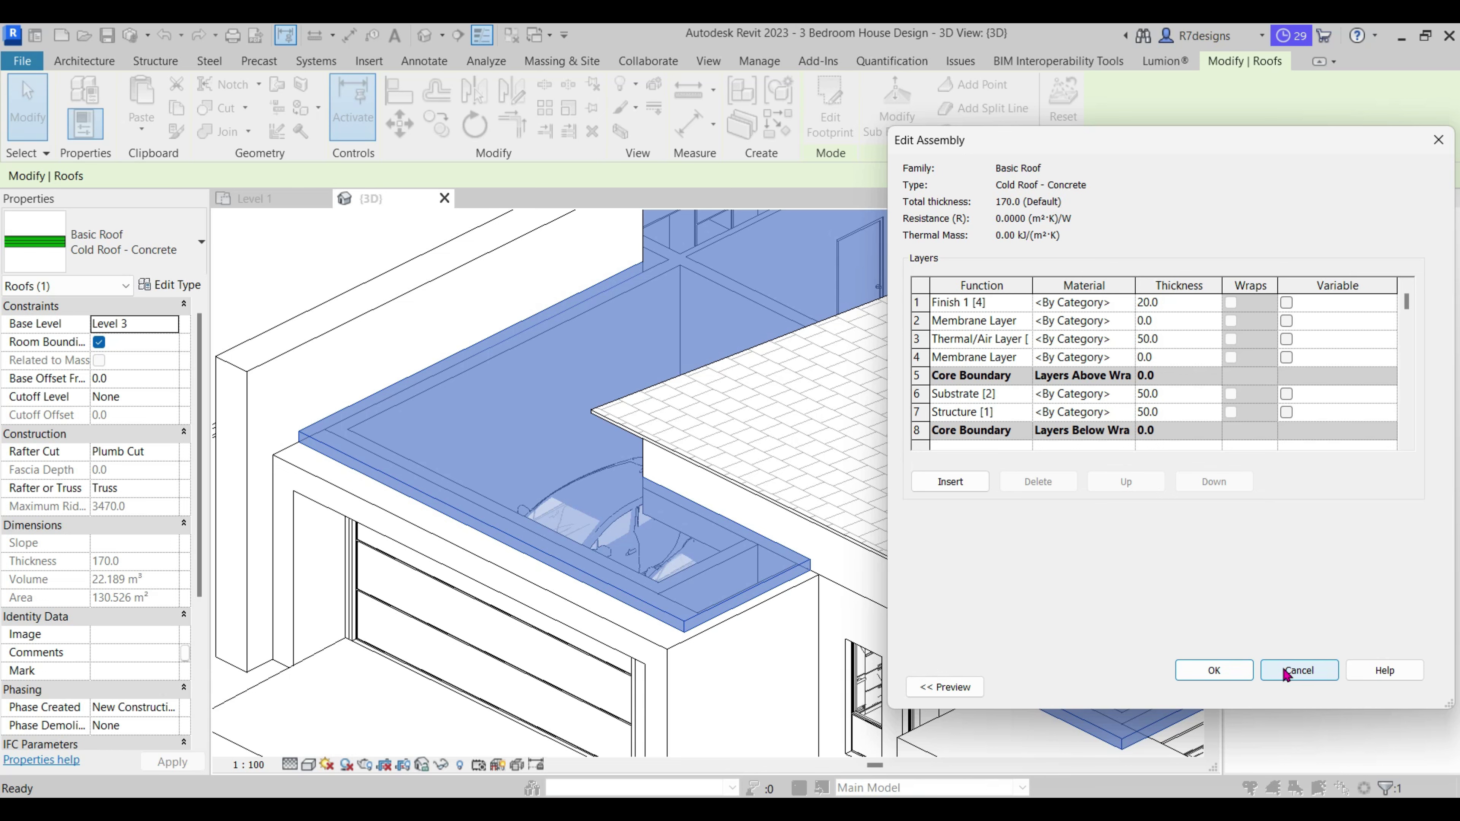
Set the roof's Substrate and Structure layers to A-R7_Concrete, Cast In Situ.
{"action": "left_click", "coordinate": [1129, 394]}
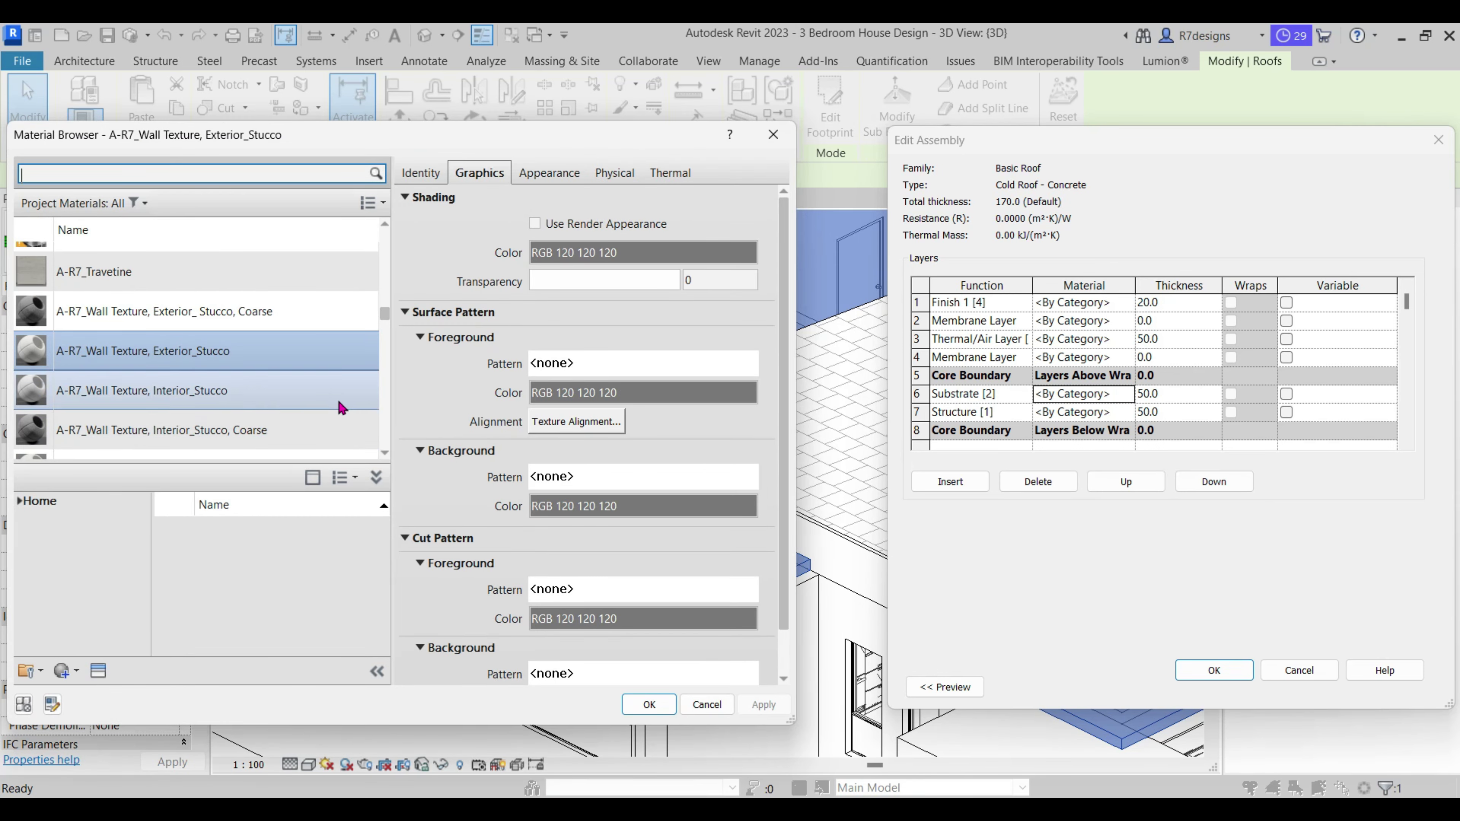
{"action": "scroll", "coordinate": [321, 406], "scroll_direction": "up", "scroll_amount": 5}
{"action": "scroll", "coordinate": [319, 400], "scroll_direction": "up", "scroll_amount": 3}
{"action": "scroll", "coordinate": [319, 400], "scroll_direction": "up", "scroll_amount": 3}
{"action": "scroll", "coordinate": [319, 401], "scroll_direction": "up", "scroll_amount": 3}
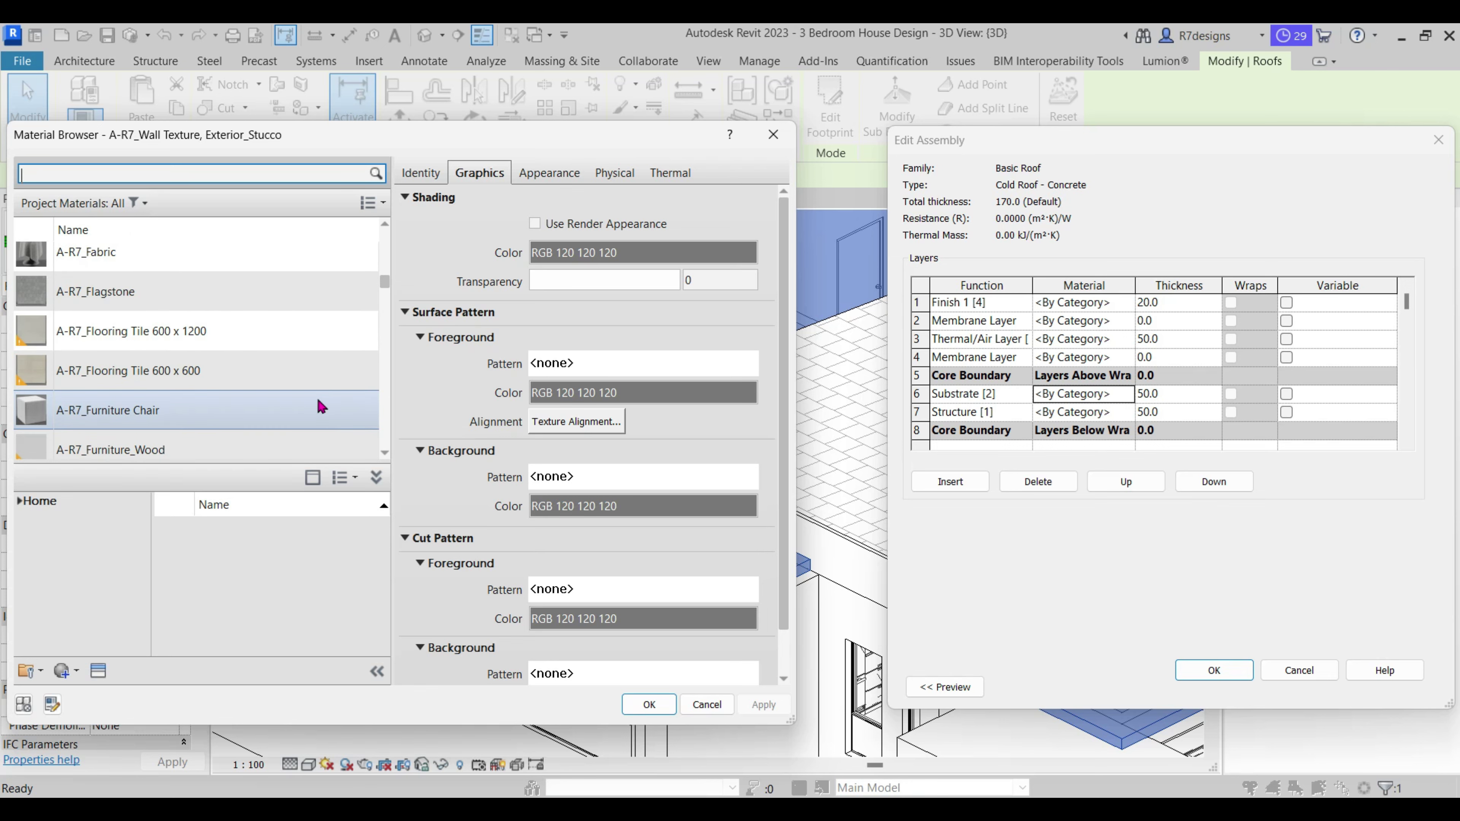
{"action": "scroll", "coordinate": [319, 400], "scroll_direction": "up", "scroll_amount": 3}
{"action": "scroll", "coordinate": [321, 407], "scroll_direction": "up", "scroll_amount": 3}
{"action": "scroll", "coordinate": [321, 406], "scroll_direction": "up", "scroll_amount": 3}
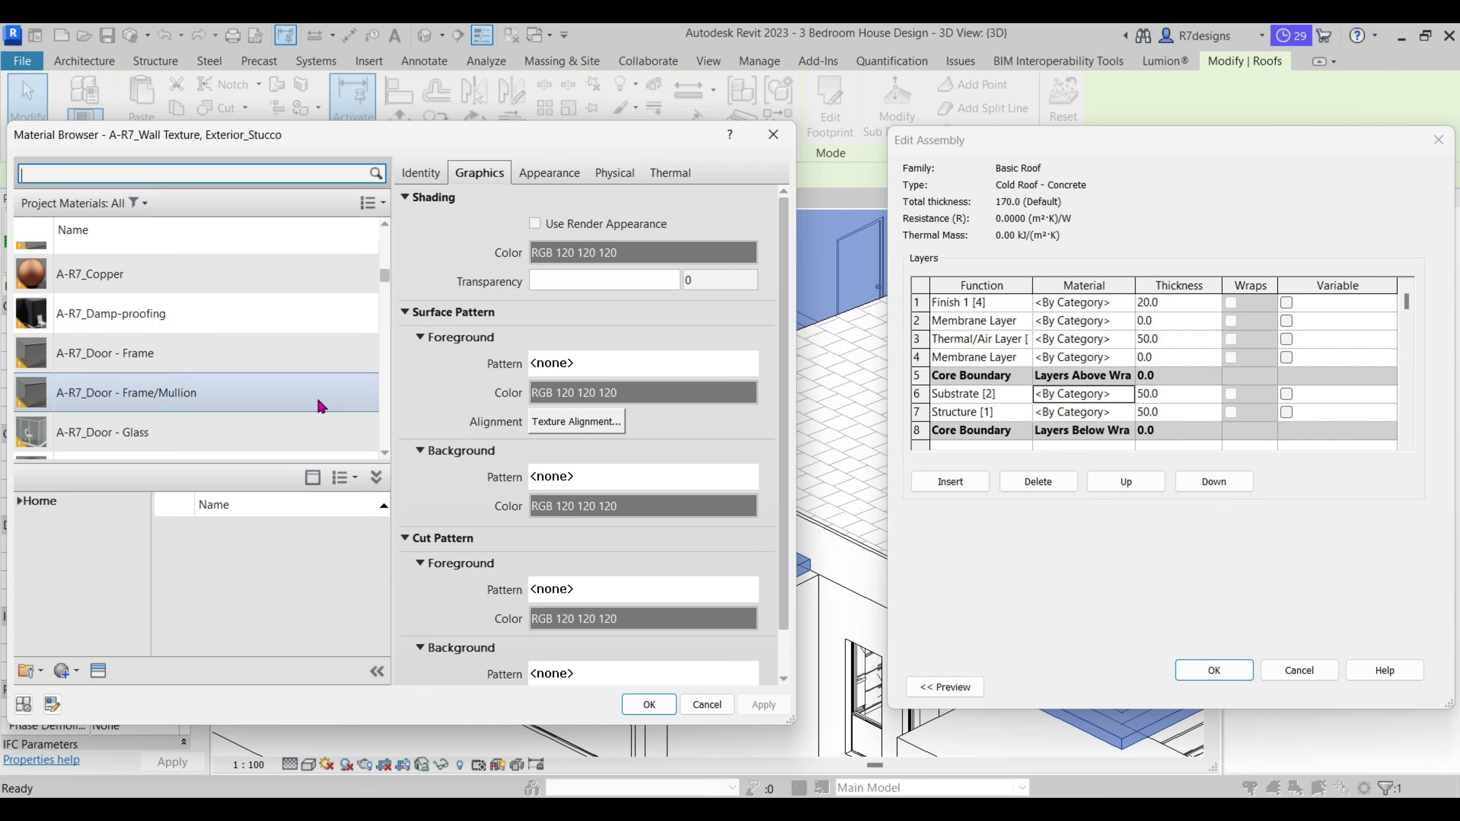
{"action": "scroll", "coordinate": [319, 400], "scroll_direction": "up", "scroll_amount": 3}
{"action": "double_click", "coordinate": [178, 294]}
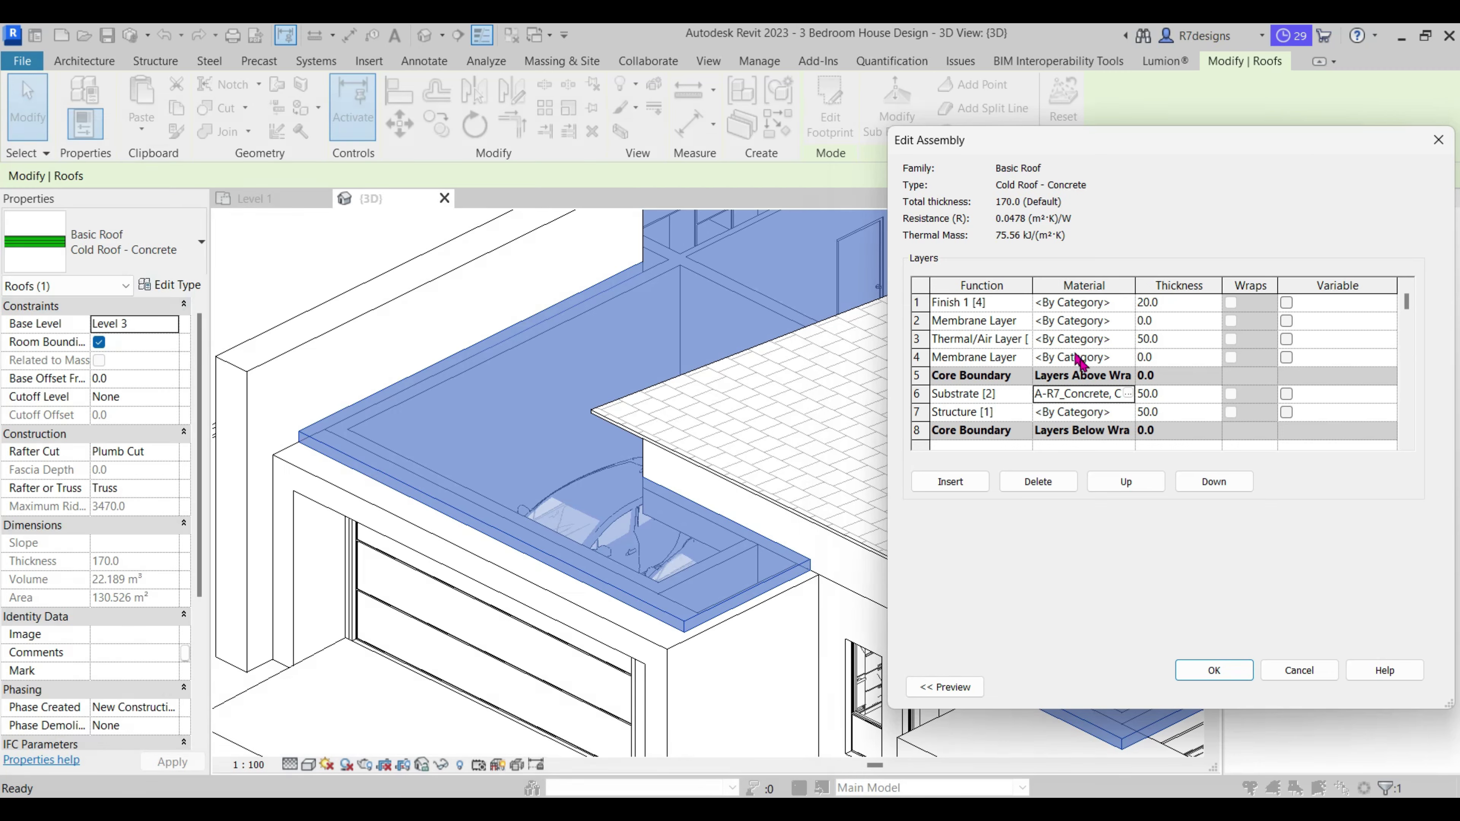
{"action": "left_click", "coordinate": [1126, 412]}
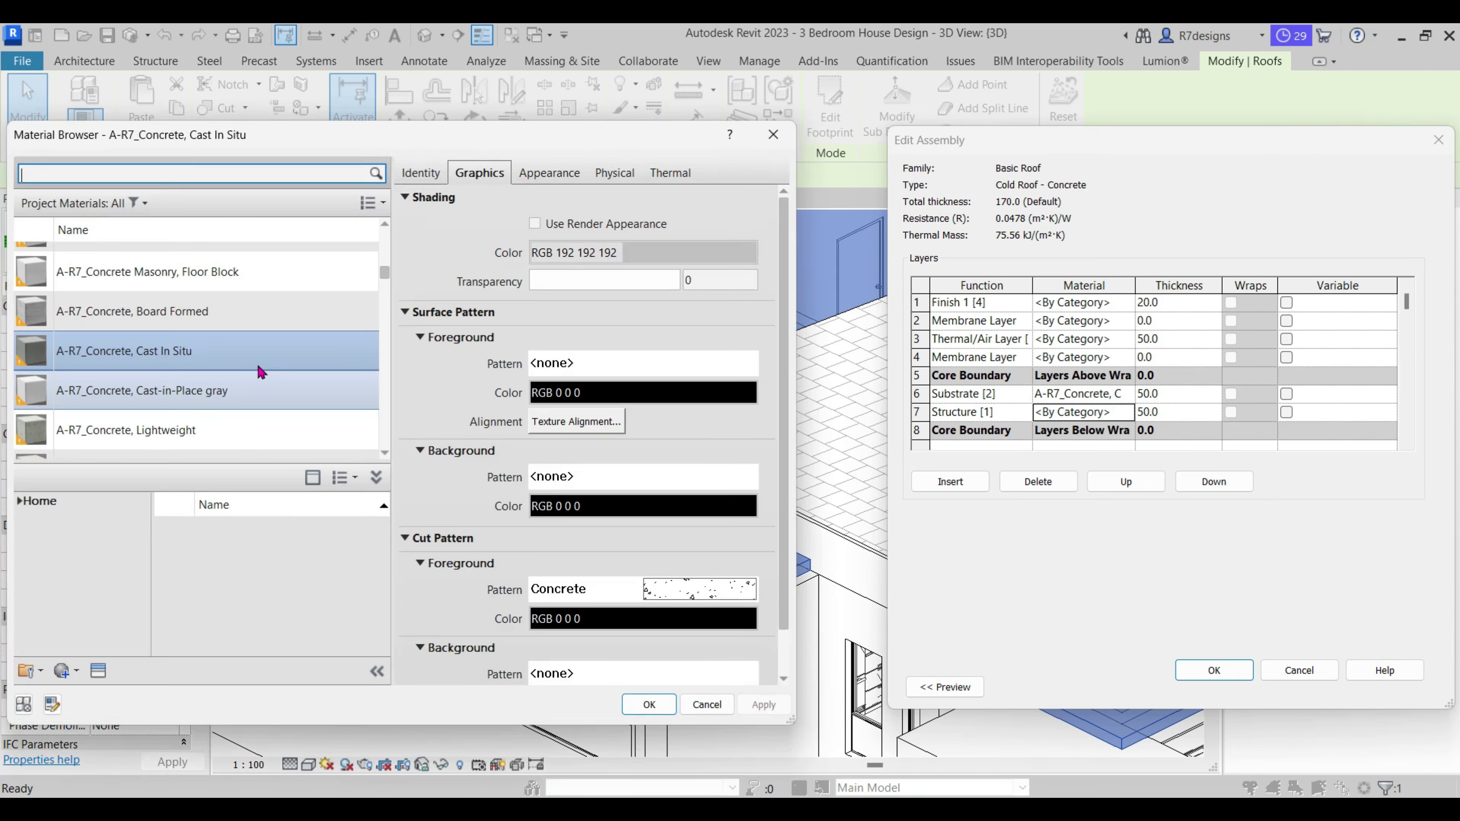
{"action": "double_click", "coordinate": [195, 356]}
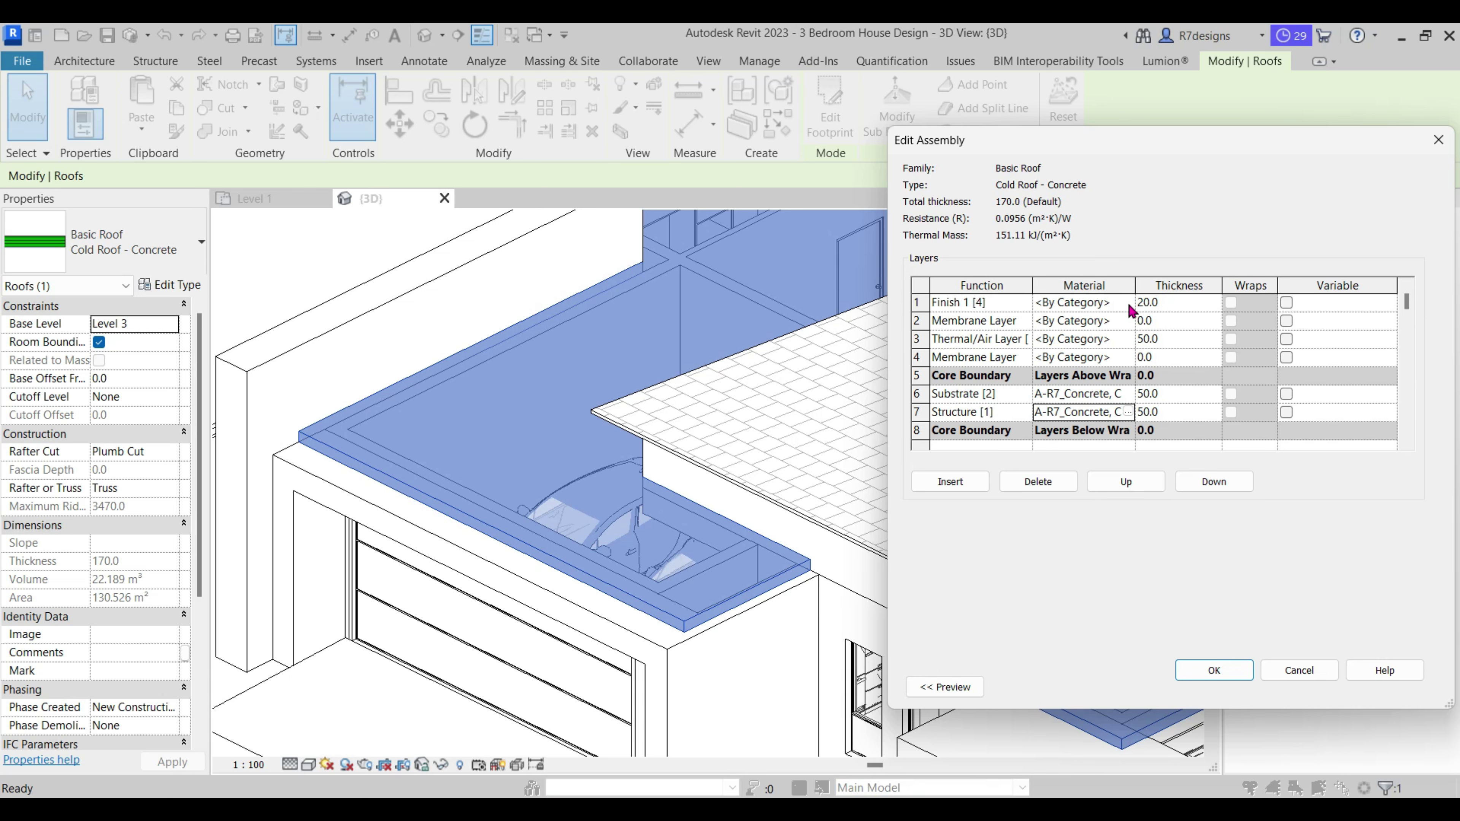
Give the Finish 1 layer A-R7_Asphalt, Bitumen and confirm the roof type changes.
{"action": "left_click", "coordinate": [1081, 303]}
{"action": "left_click", "coordinate": [1127, 302]}
{"action": "scroll", "coordinate": [204, 384], "scroll_direction": "up", "scroll_amount": 3}
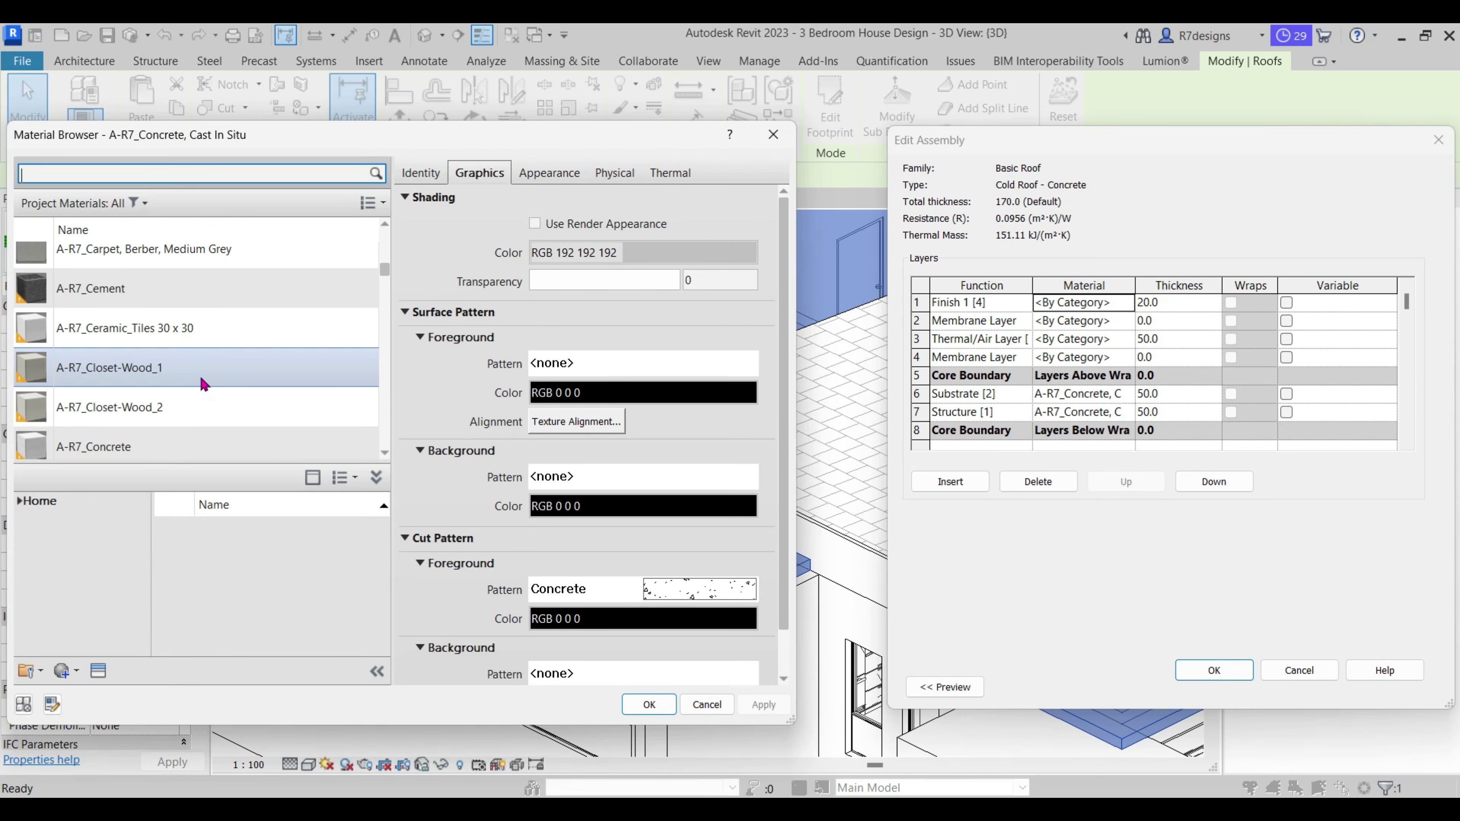
{"action": "scroll", "coordinate": [143, 348], "scroll_direction": "up", "scroll_amount": 3}
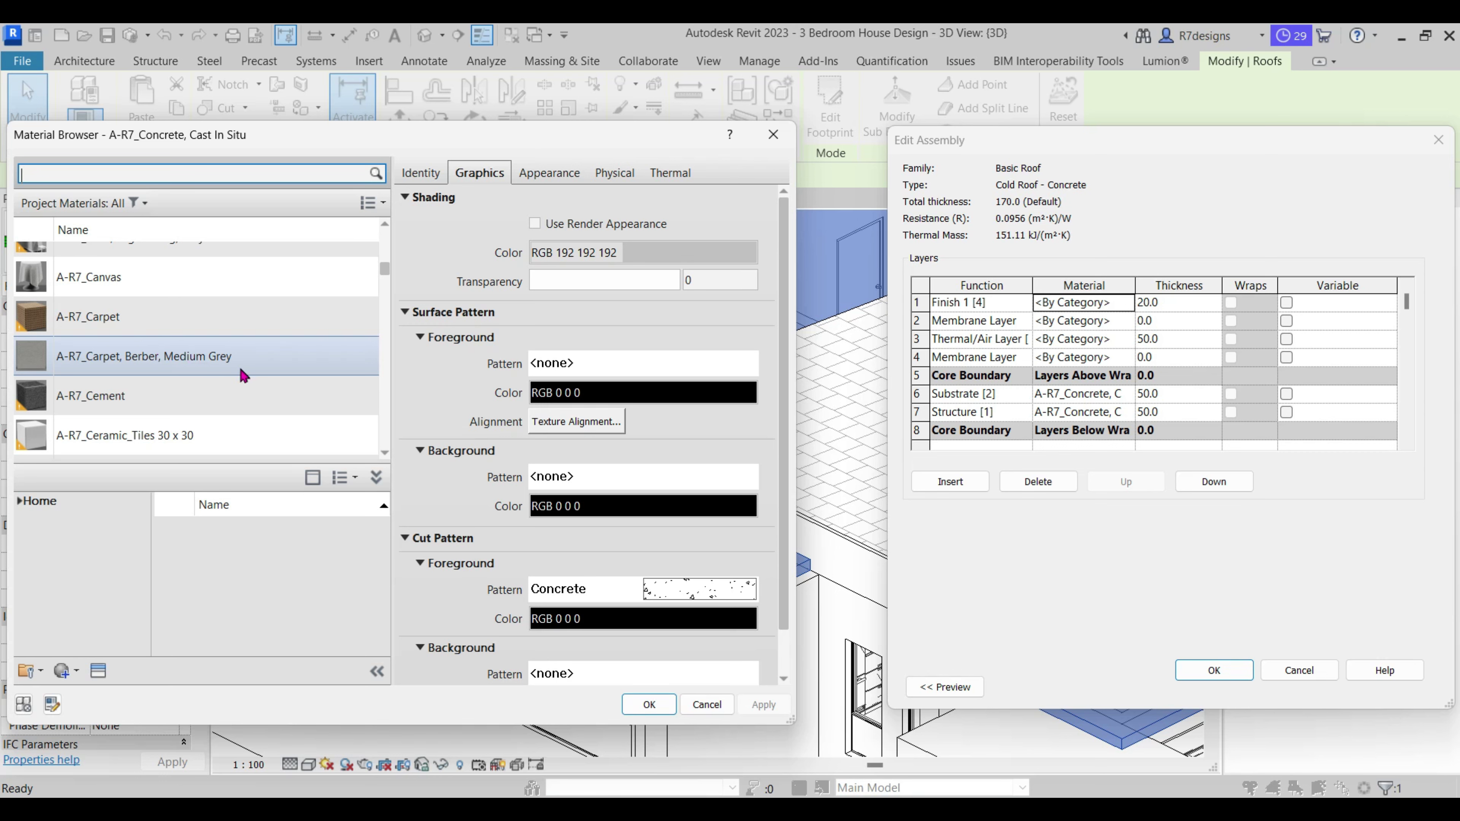
{"action": "scroll", "coordinate": [236, 379], "scroll_direction": "up", "scroll_amount": 5}
{"action": "scroll", "coordinate": [224, 383], "scroll_direction": "up", "scroll_amount": 3}
{"action": "scroll", "coordinate": [241, 380], "scroll_direction": "up", "scroll_amount": 3}
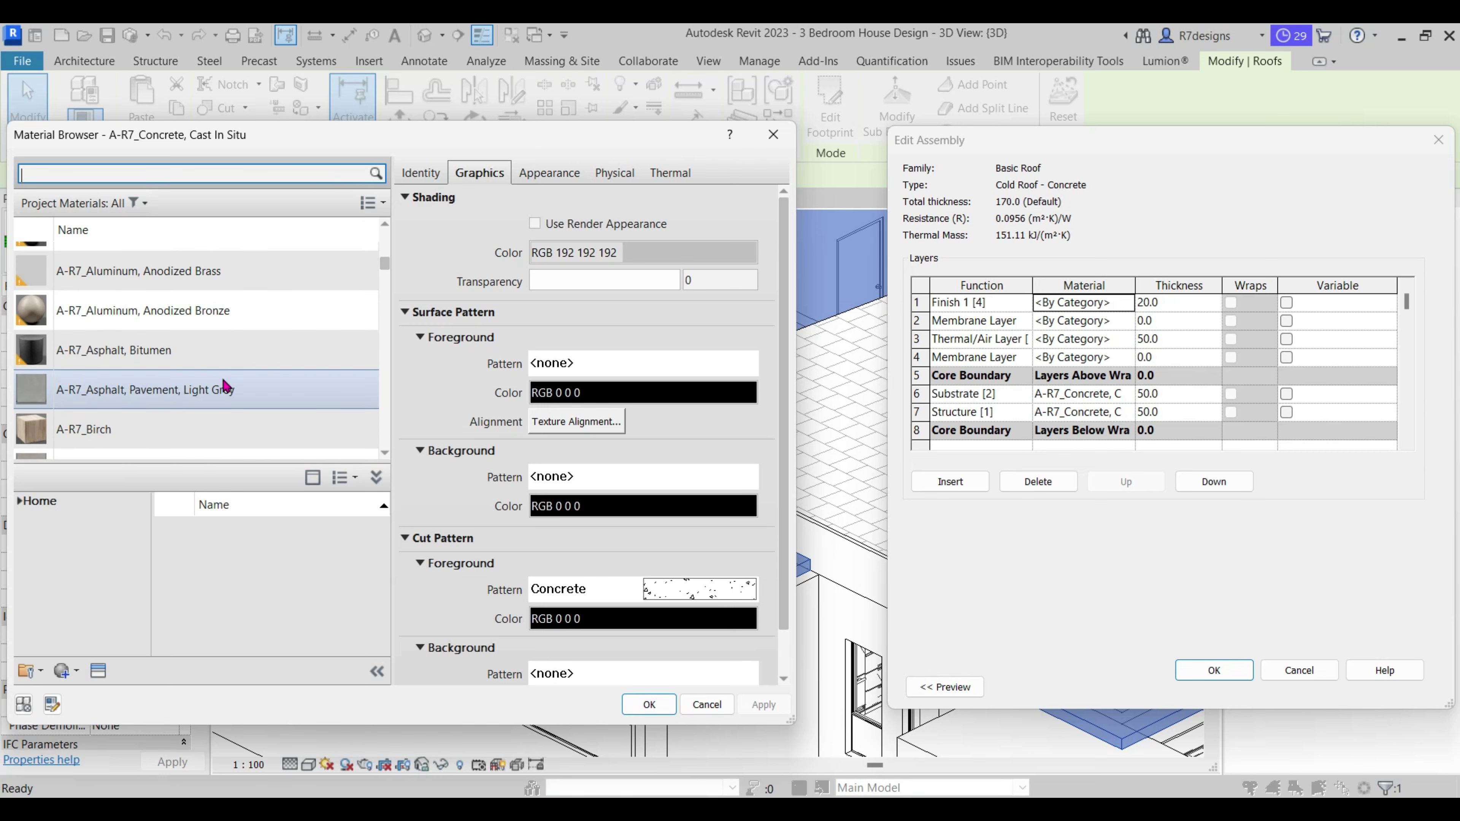
{"action": "left_click", "coordinate": [130, 356]}
{"action": "double_click", "coordinate": [130, 355]}
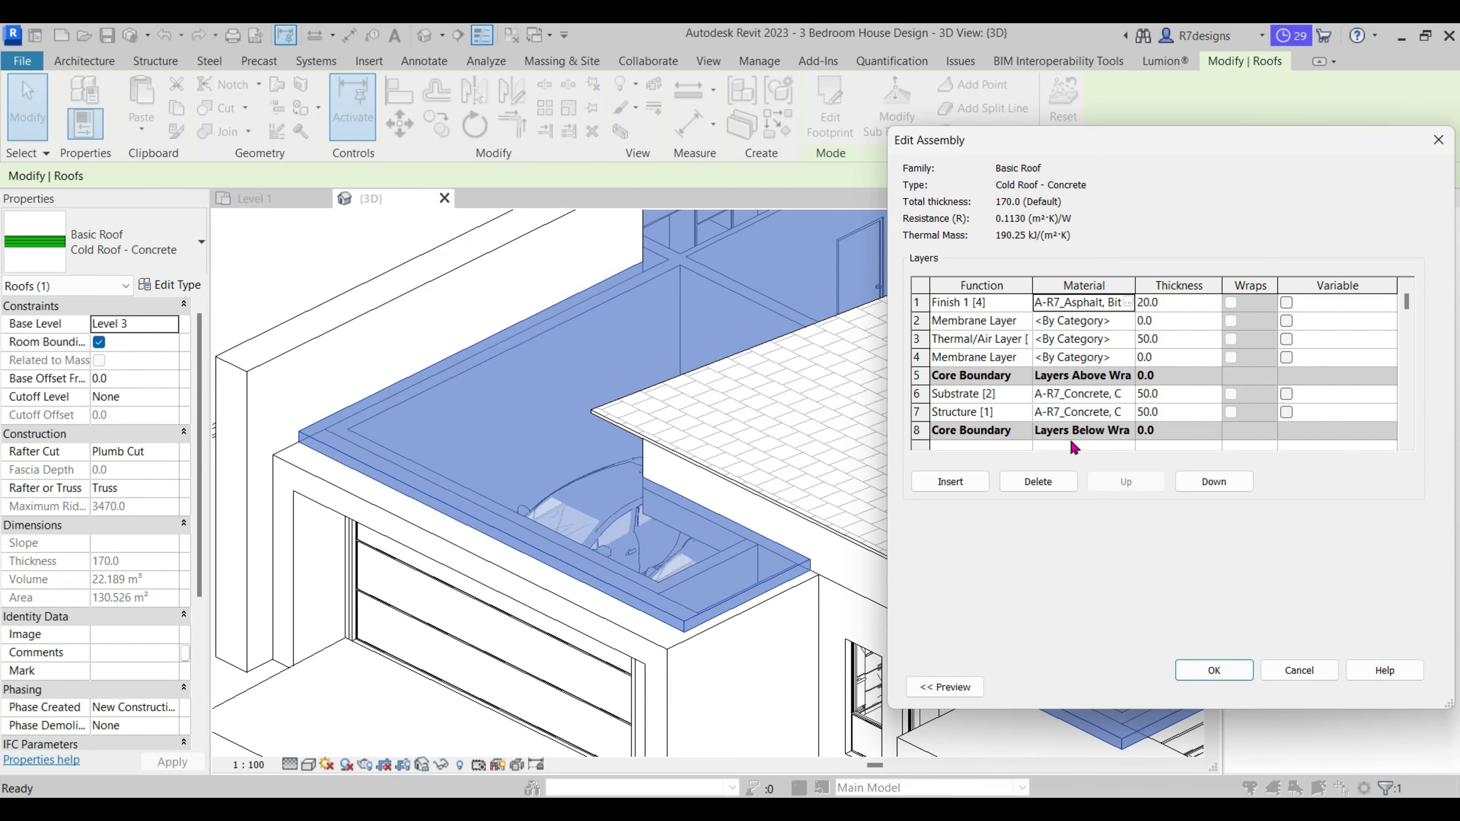
{"action": "left_click", "coordinate": [1224, 669]}
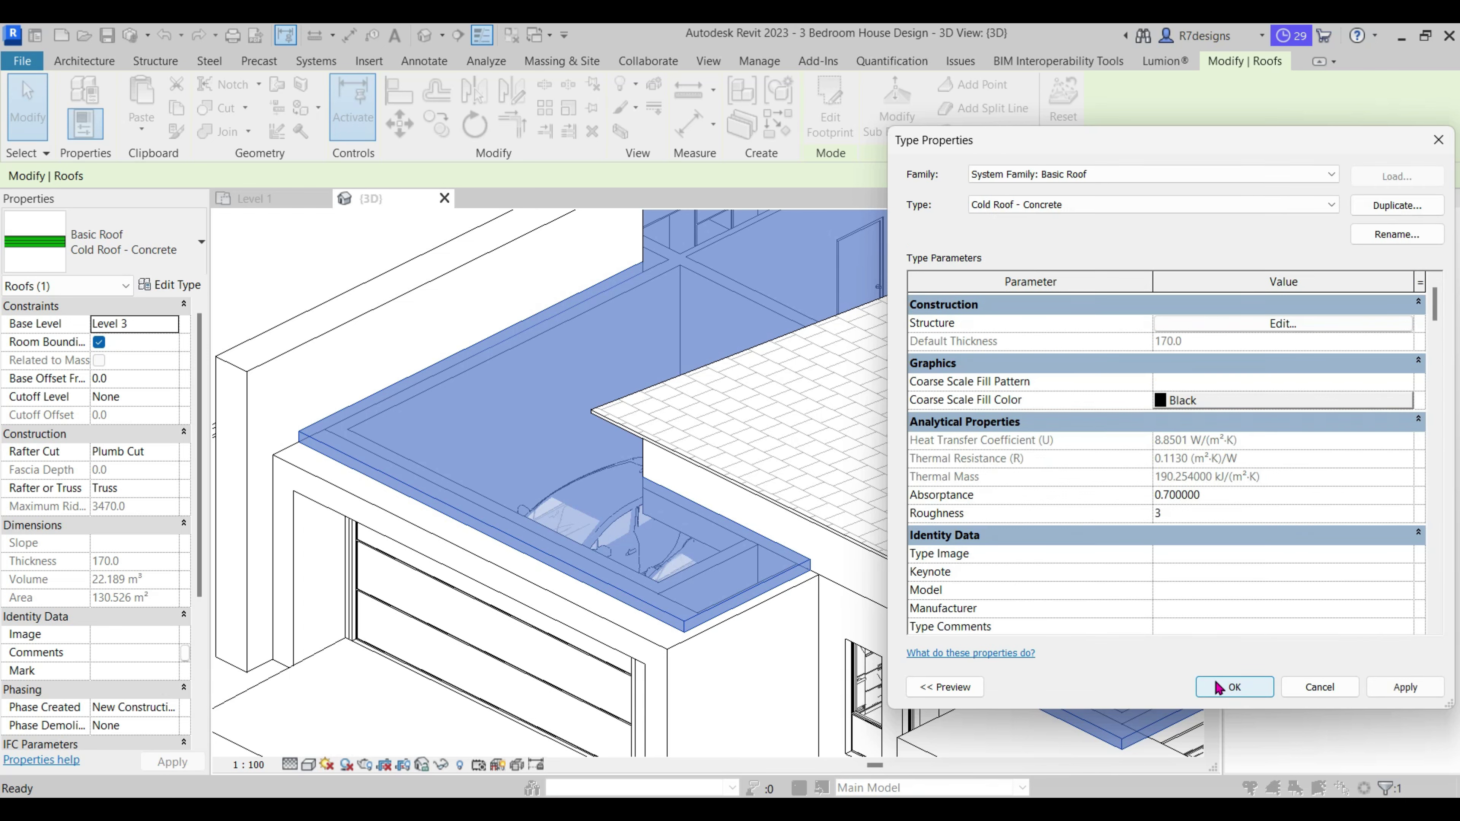
{"action": "left_click", "coordinate": [1236, 688]}
{"action": "scroll", "coordinate": [717, 446], "scroll_direction": "down", "scroll_amount": 3}
Review the slate grey tiled roof's layer structure without changing it.
{"action": "scroll", "coordinate": [717, 445], "scroll_direction": "down", "scroll_amount": 3}
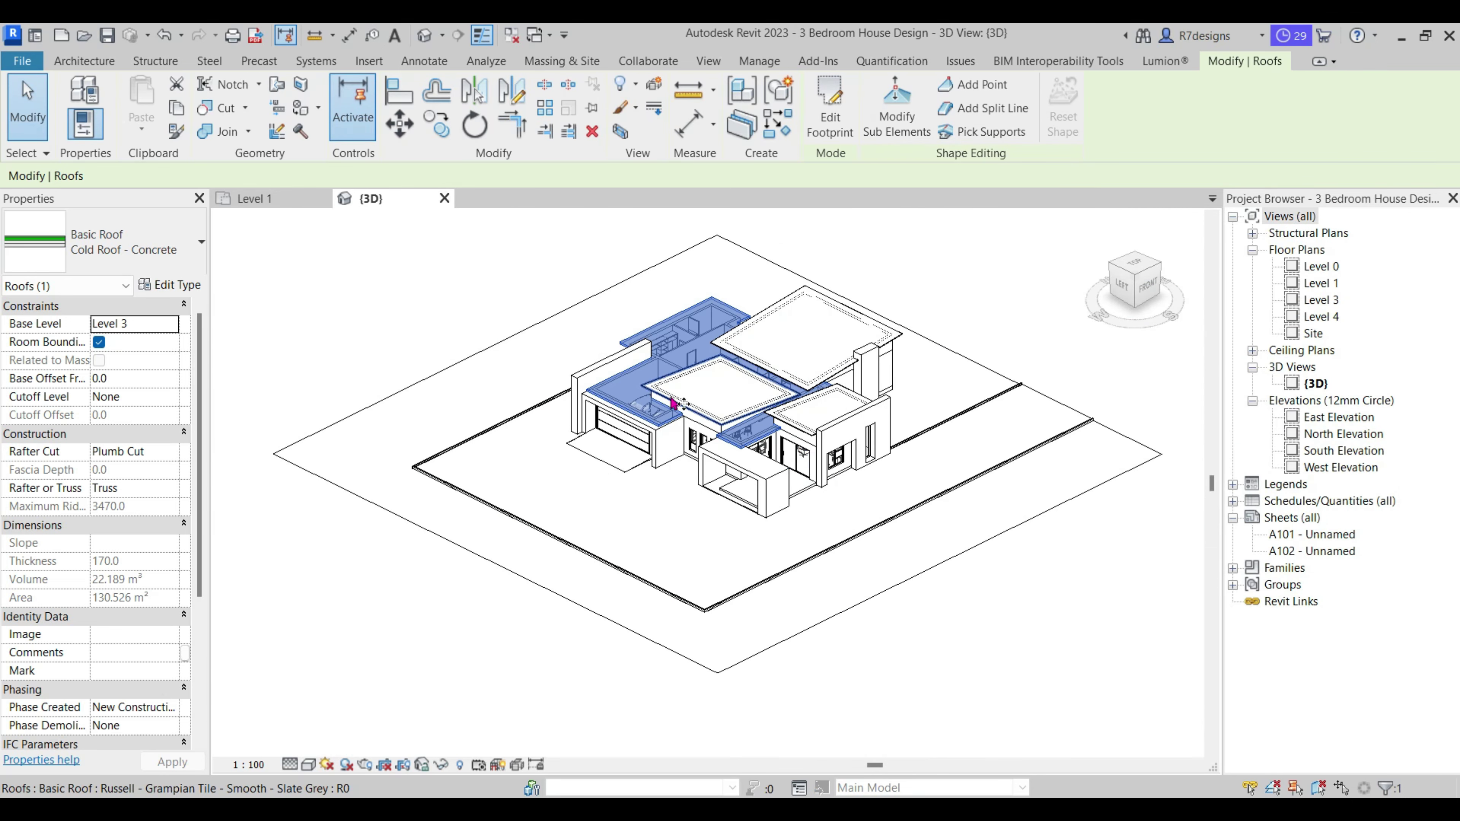
{"action": "left_click", "coordinate": [1050, 621]}
{"action": "scroll", "coordinate": [806, 438], "scroll_direction": "up", "scroll_amount": 5}
{"action": "scroll", "coordinate": [806, 438], "scroll_direction": "up", "scroll_amount": 2}
{"action": "left_click", "coordinate": [798, 440]}
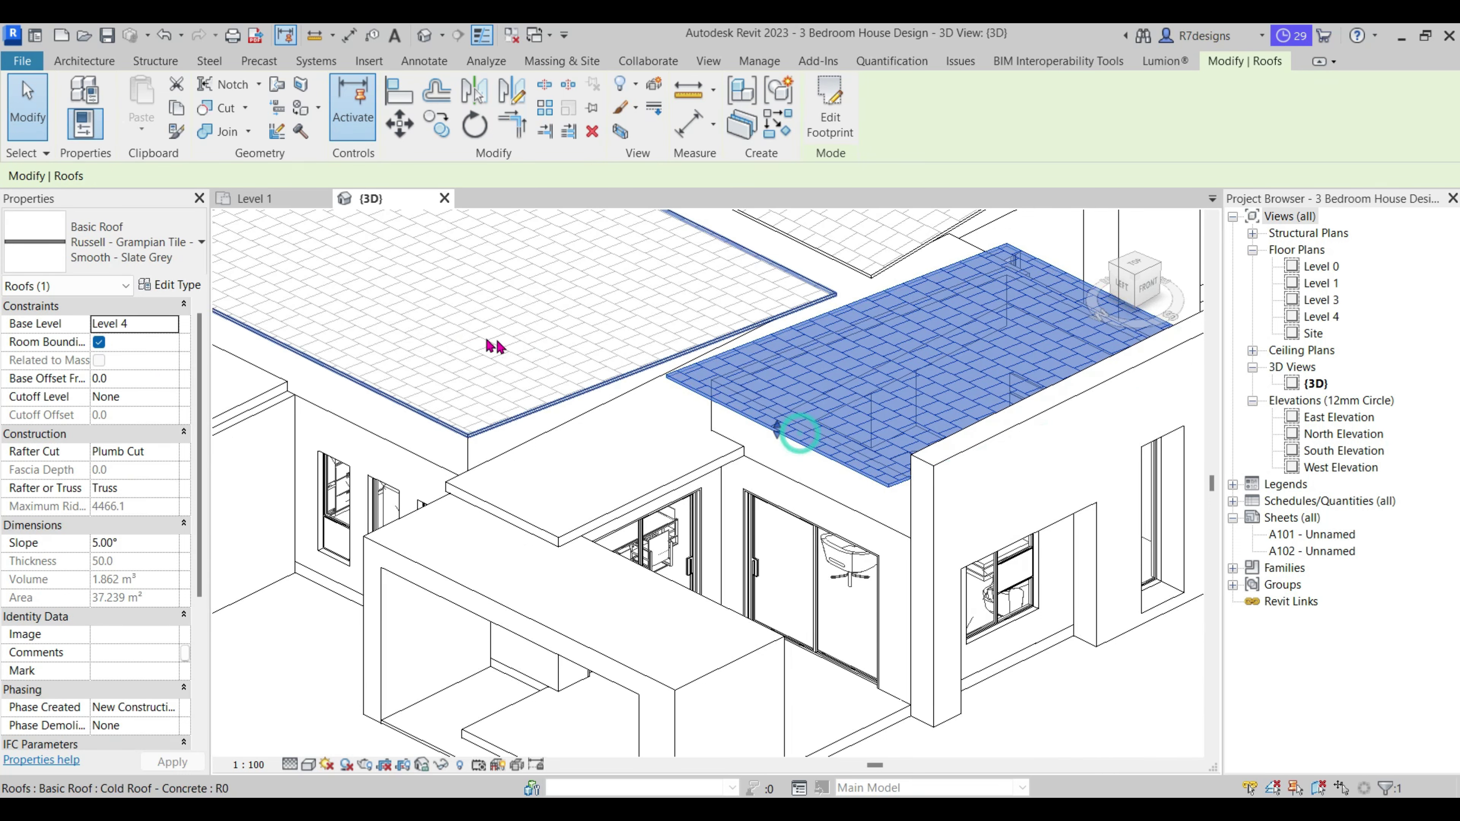
{"action": "left_click", "coordinate": [196, 290]}
{"action": "left_click", "coordinate": [1240, 337]}
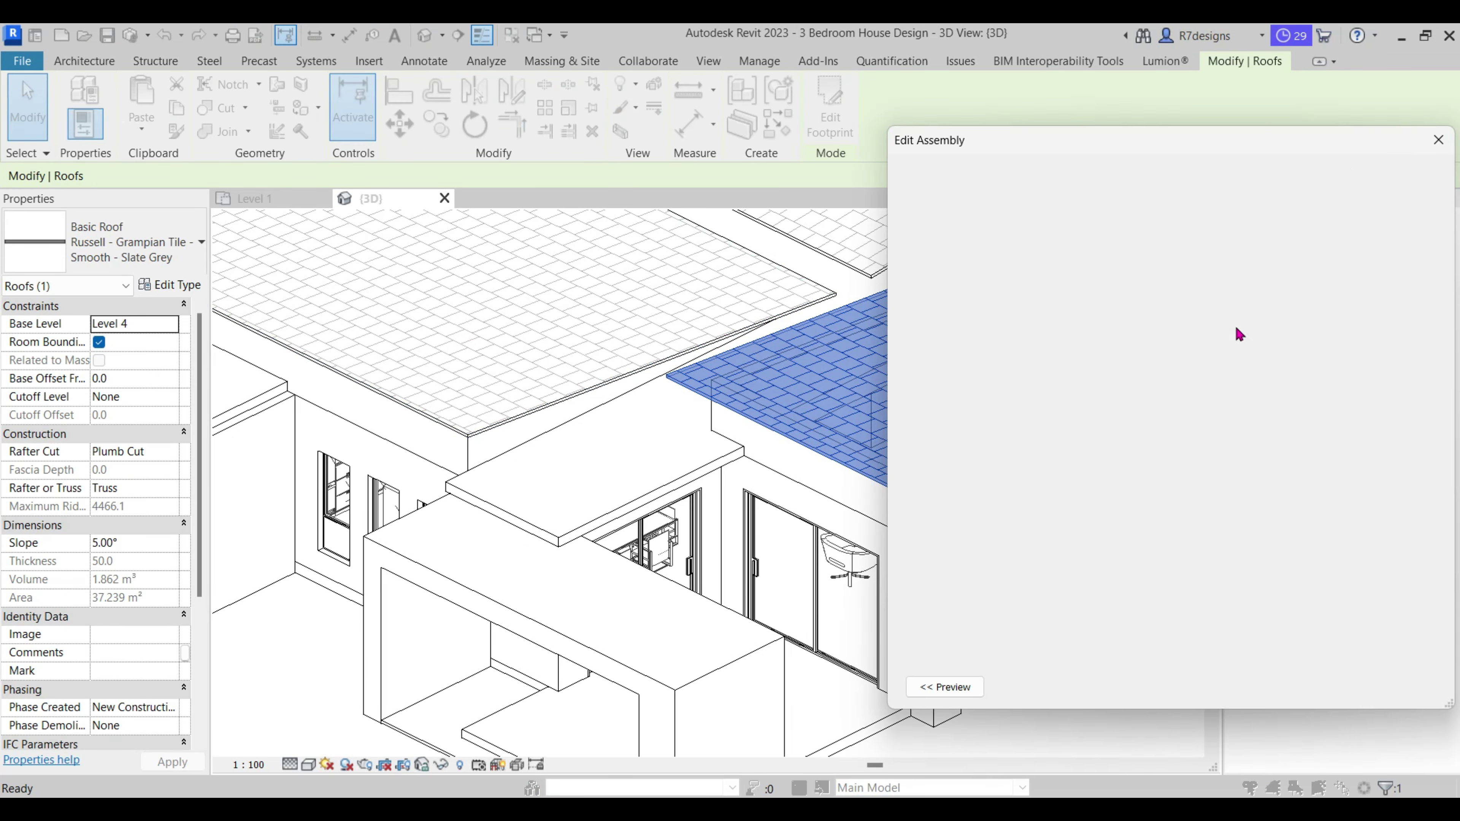
{"action": "left_click", "coordinate": [1198, 678]}
{"action": "left_click", "coordinate": [1300, 685]}
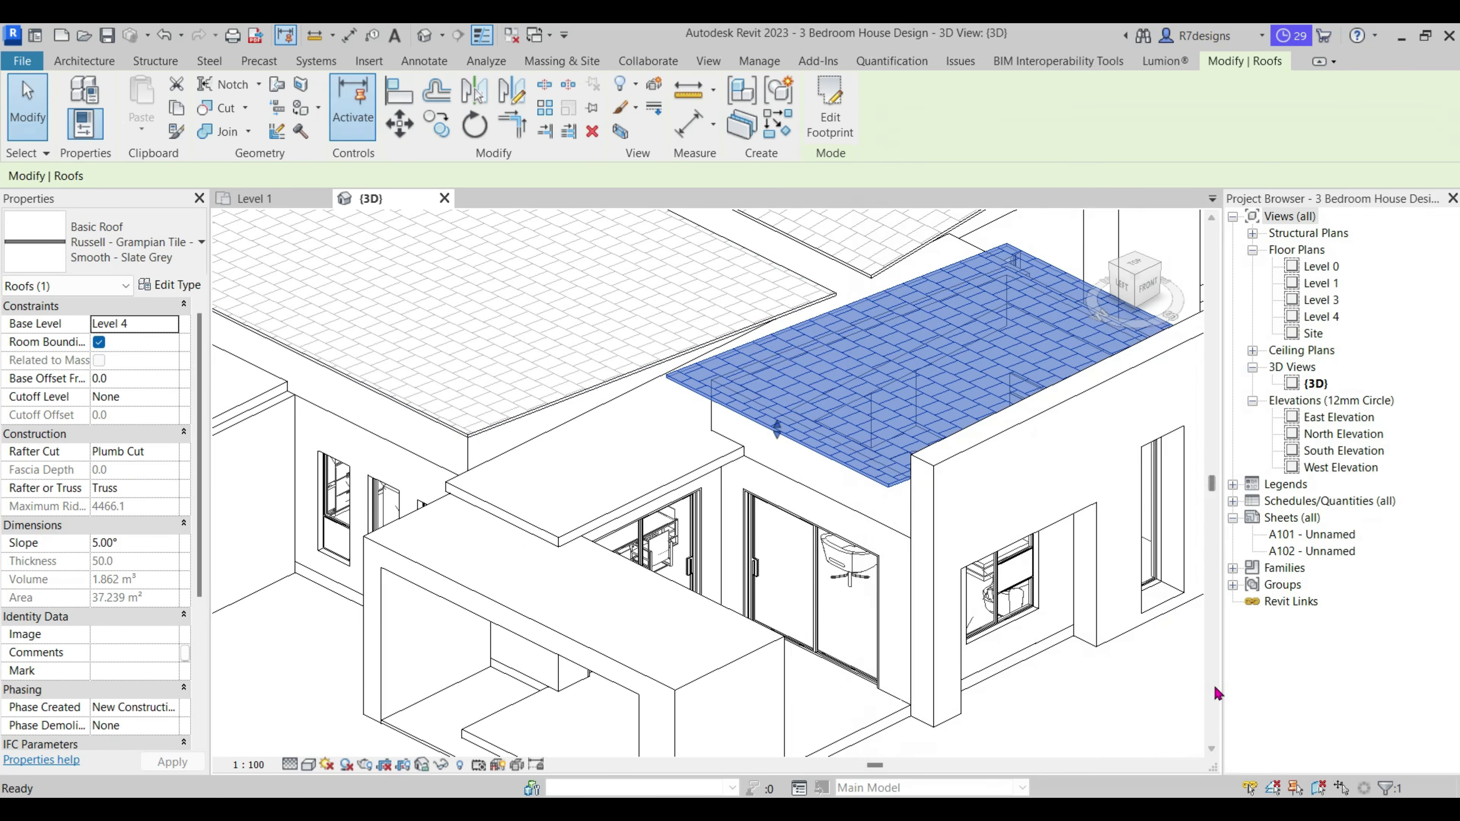
Deselect, zoom out, and set the 3D view's visual style to Realistic.
{"action": "scroll", "coordinate": [1000, 473], "scroll_direction": "down", "scroll_amount": 2}
{"action": "scroll", "coordinate": [1000, 474], "scroll_direction": "down", "scroll_amount": 2}
{"action": "left_click", "coordinate": [1128, 663]}
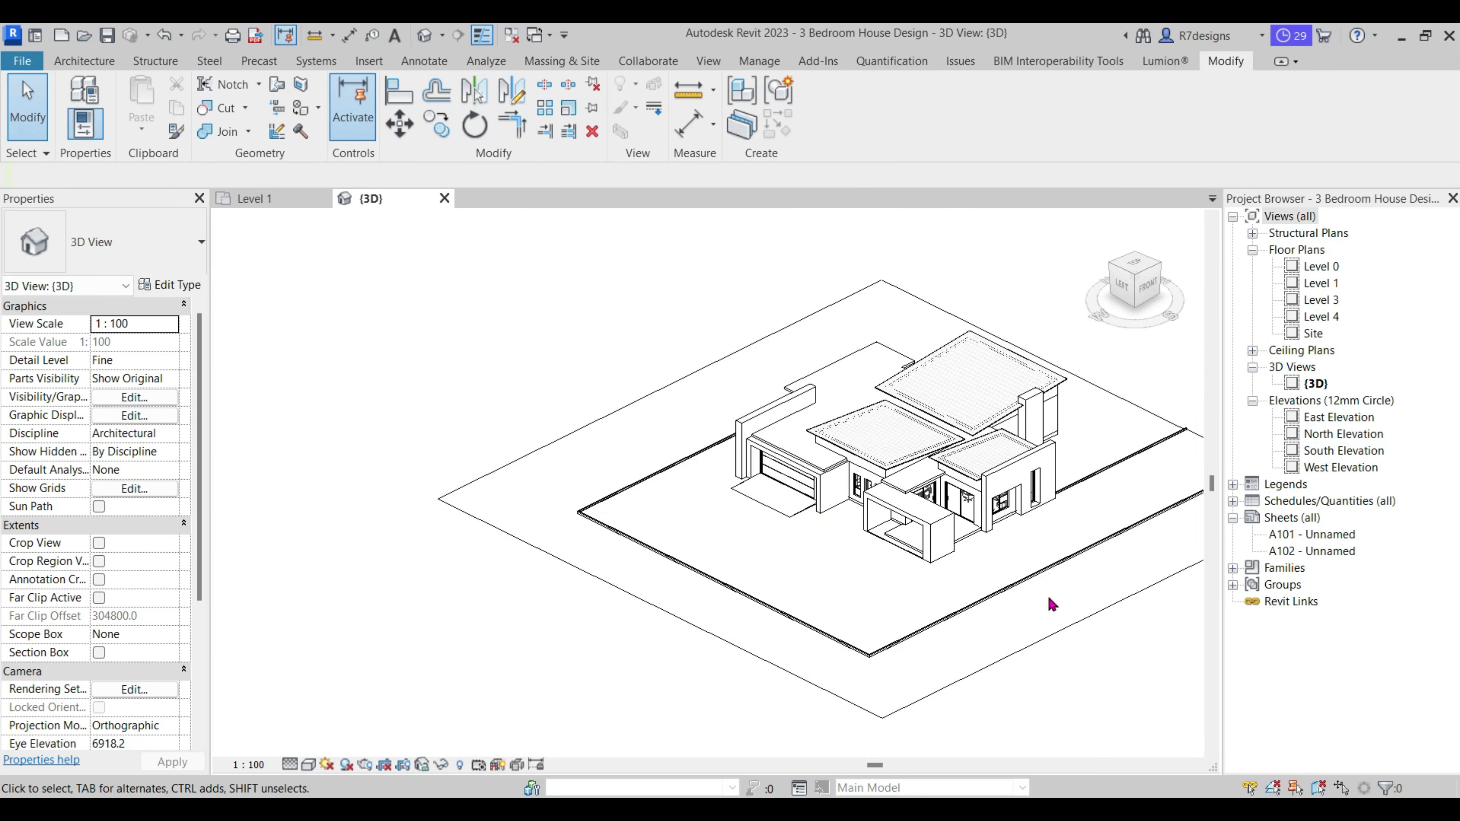
{"action": "scroll", "coordinate": [977, 575], "scroll_direction": "up", "scroll_amount": 2}
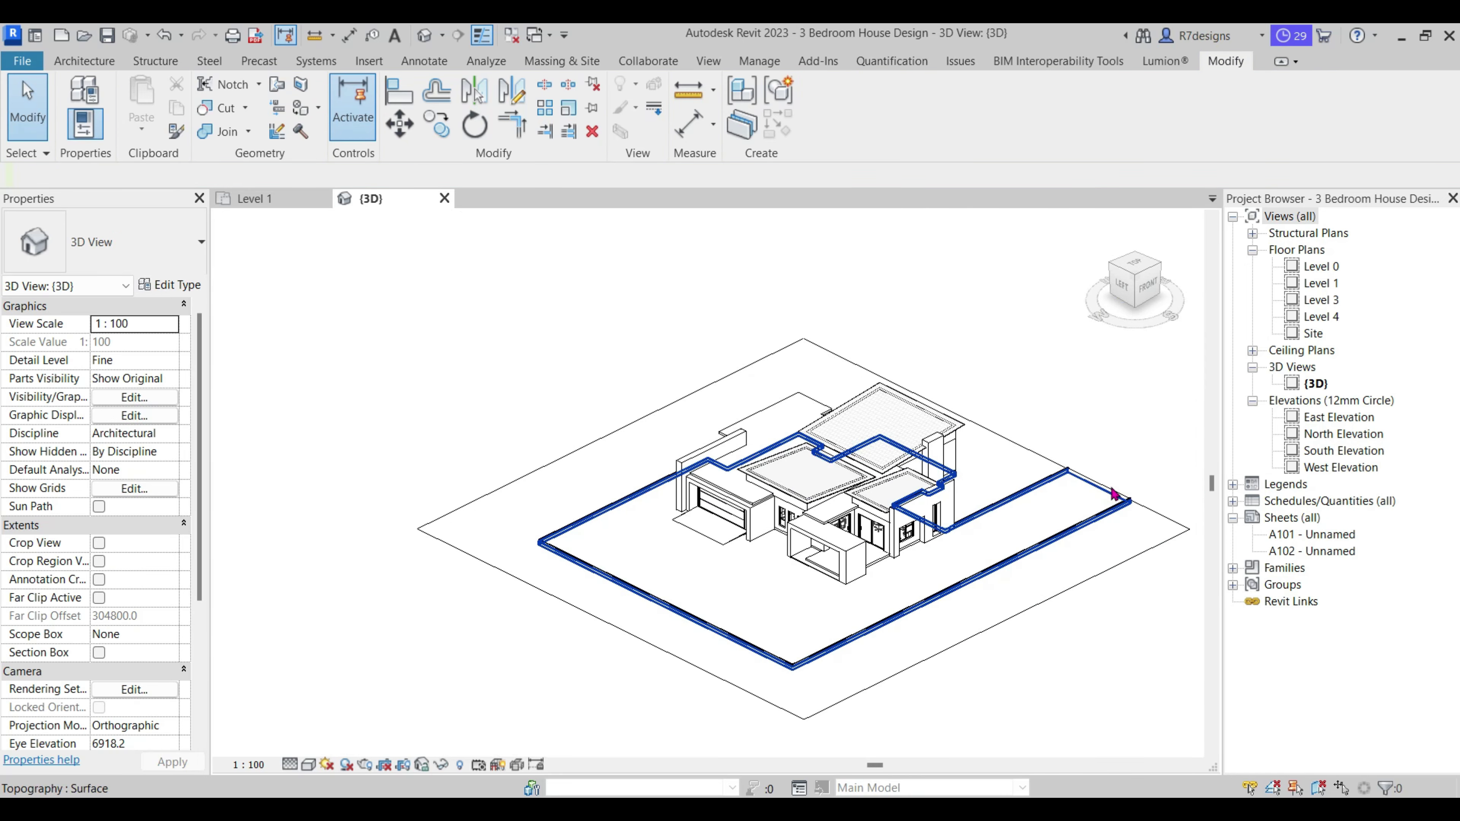
{"action": "scroll", "coordinate": [789, 543], "scroll_direction": "up", "scroll_amount": 1}
{"action": "left_click", "coordinate": [308, 765]}
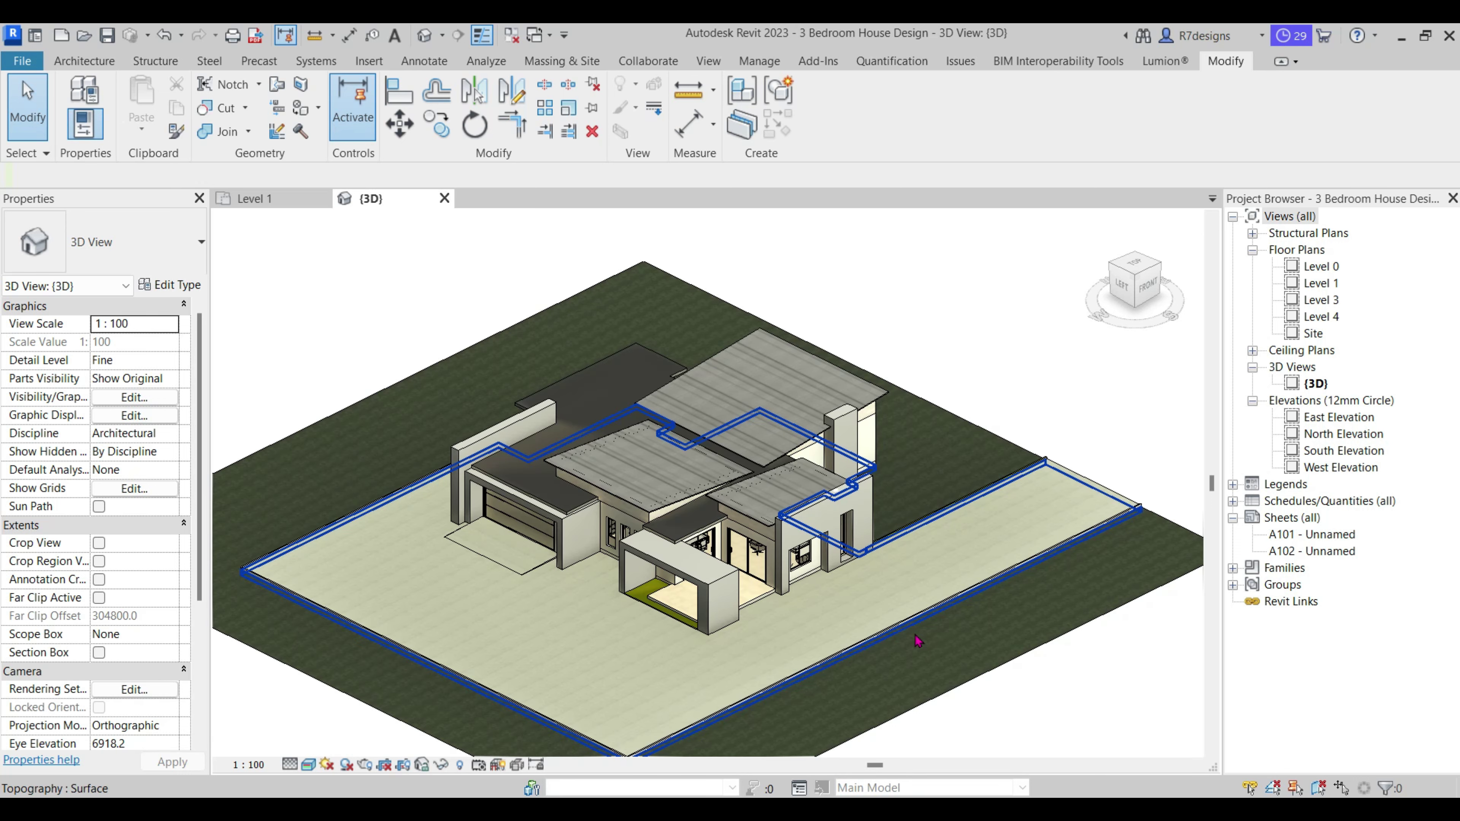
Paint the green floor face inside the entrance frame with A-R7_Concrete, Sand/Cement Screed.
{"action": "scroll", "coordinate": [663, 615], "scroll_direction": "up", "scroll_amount": 1}
{"action": "scroll", "coordinate": [663, 615], "scroll_direction": "up", "scroll_amount": 5}
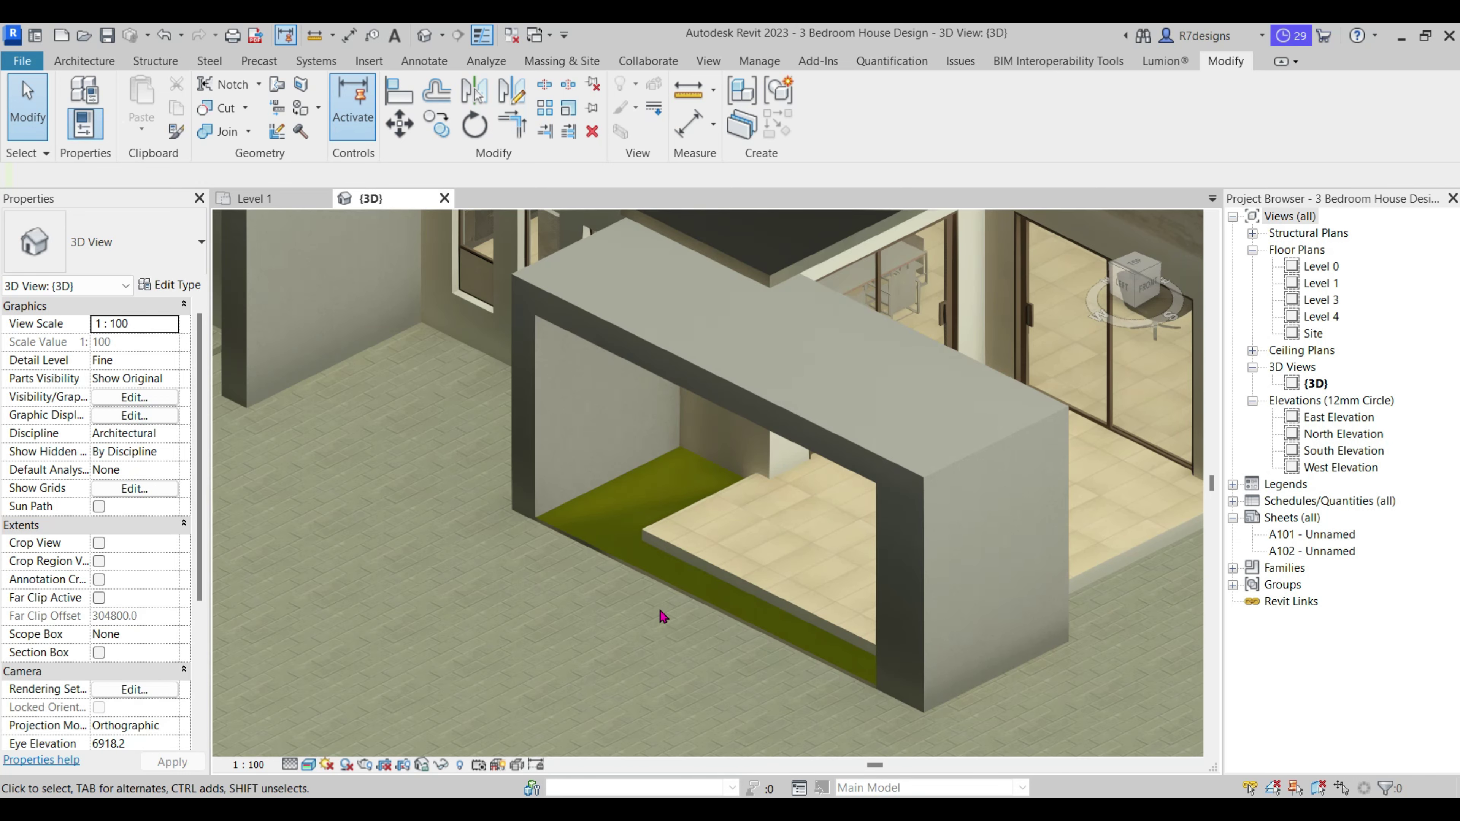
{"action": "left_click", "coordinate": [637, 569]}
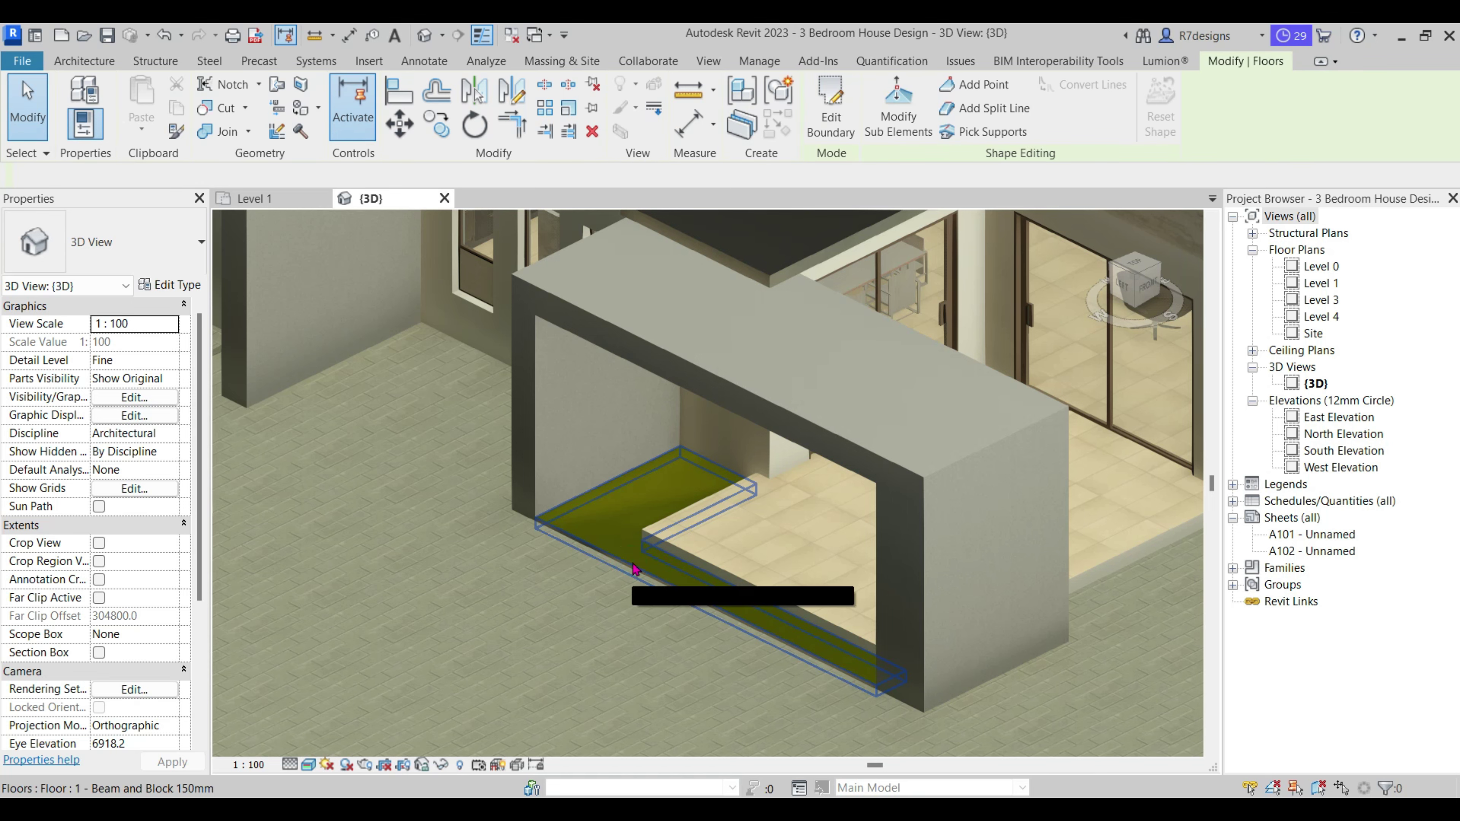
{"action": "key", "text": "Escape"}
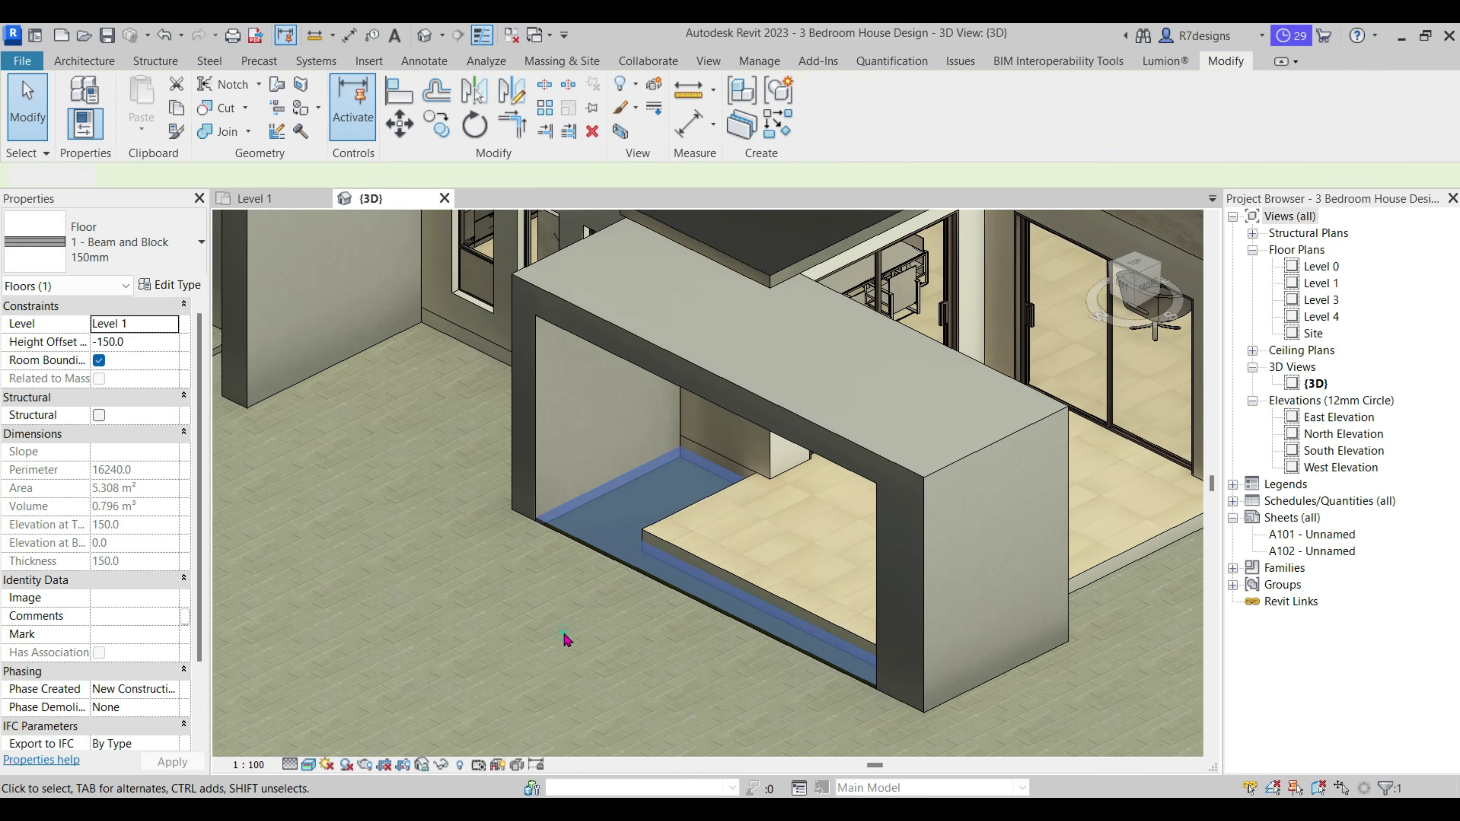
{"action": "left_click", "coordinate": [296, 109]}
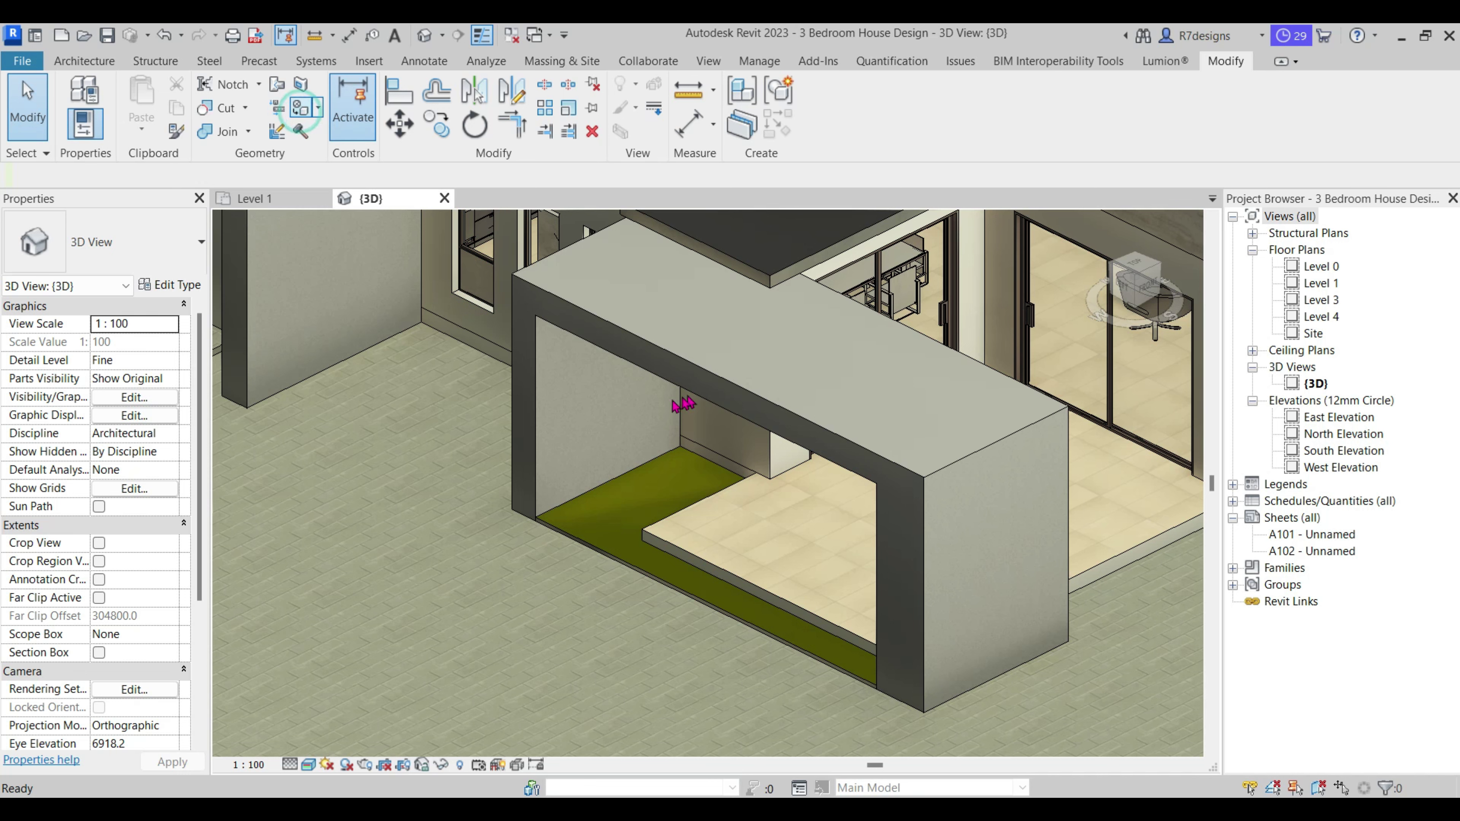
{"action": "left_click", "coordinate": [624, 513]}
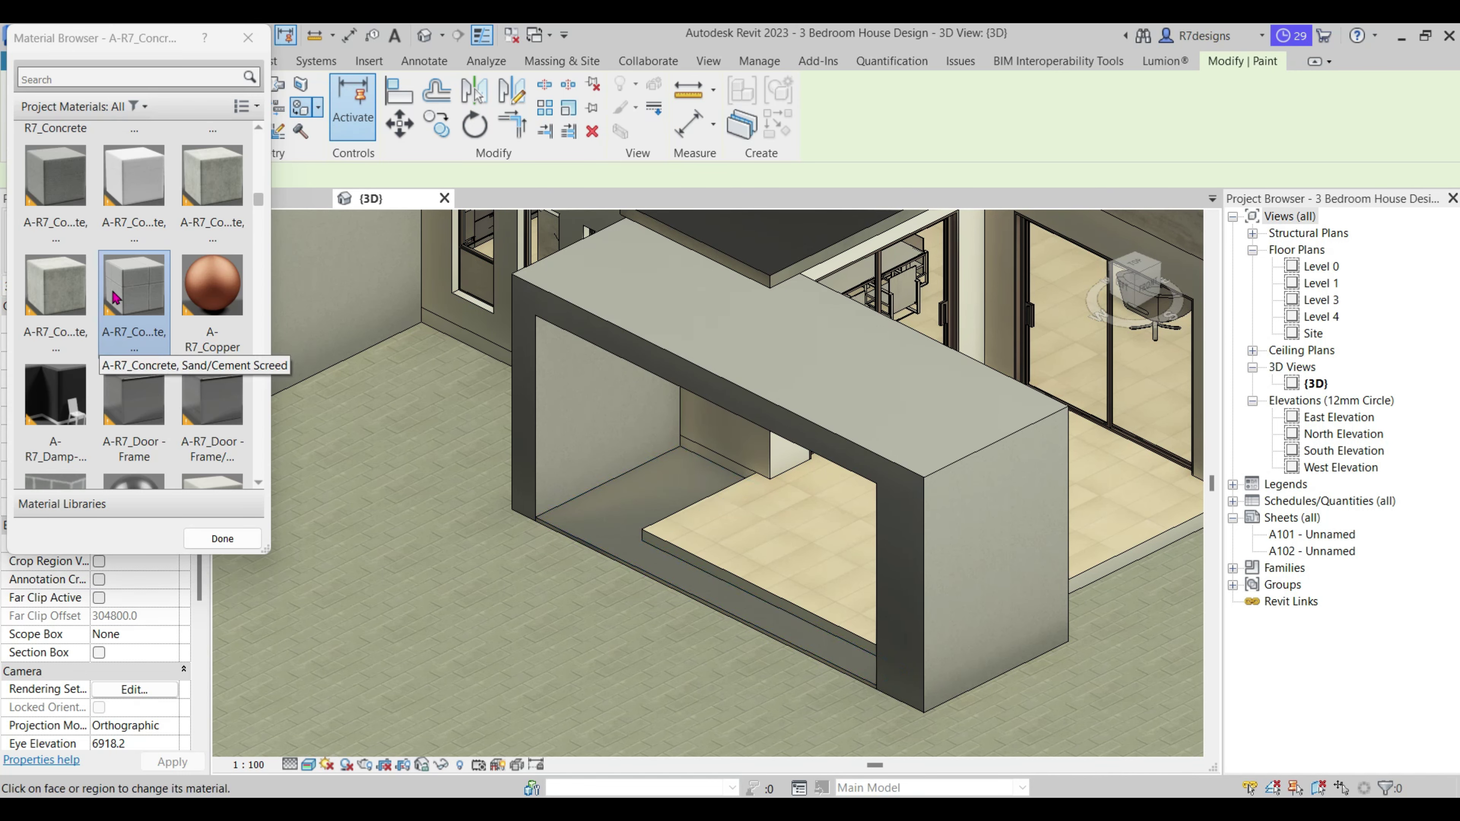
{"action": "scroll", "coordinate": [775, 515], "scroll_direction": "down", "scroll_amount": 3}
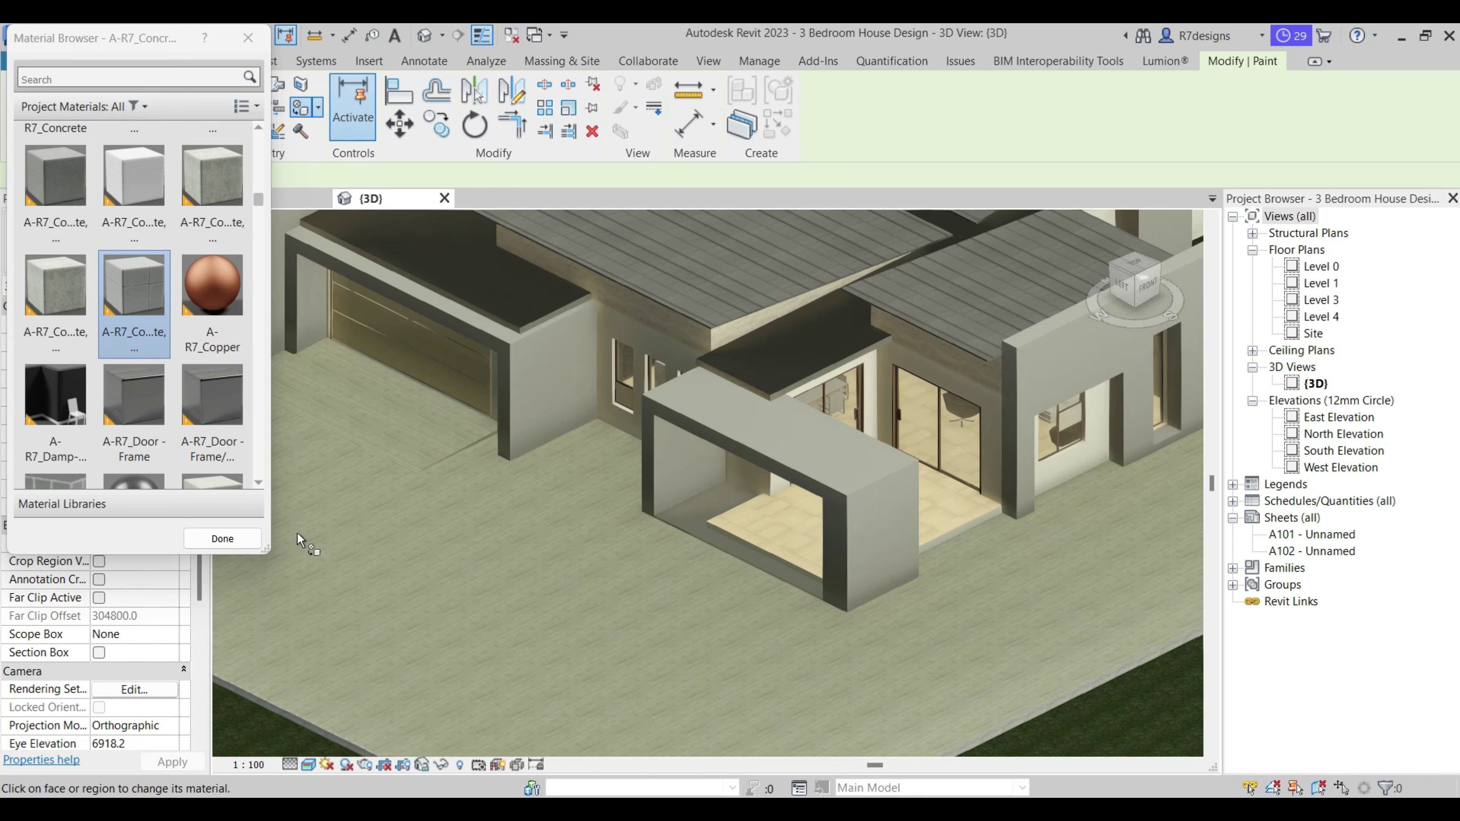
{"action": "left_click", "coordinate": [223, 539]}
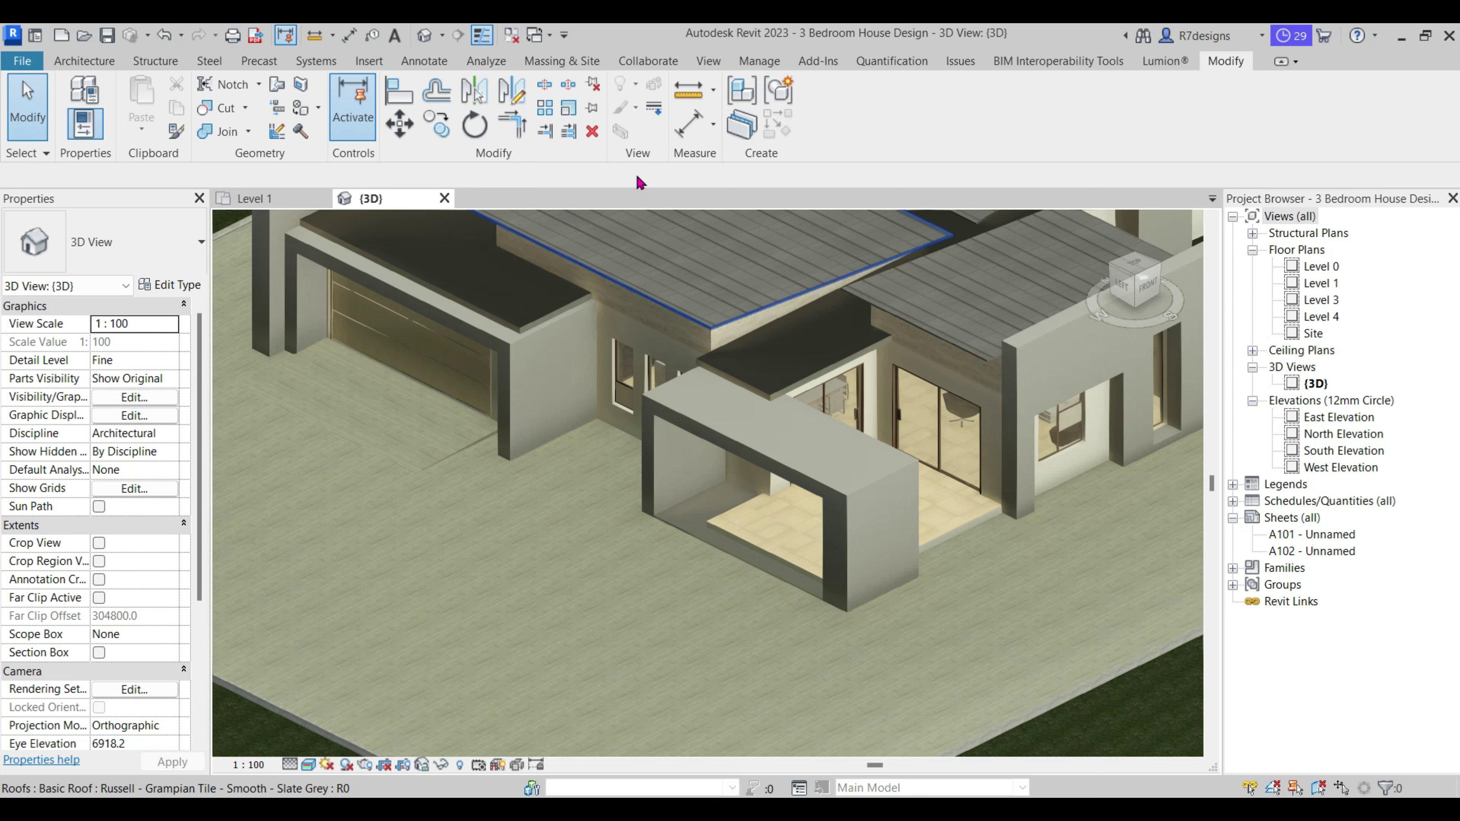
{"action": "scroll", "coordinate": [944, 477], "scroll_direction": "up", "scroll_amount": 3}
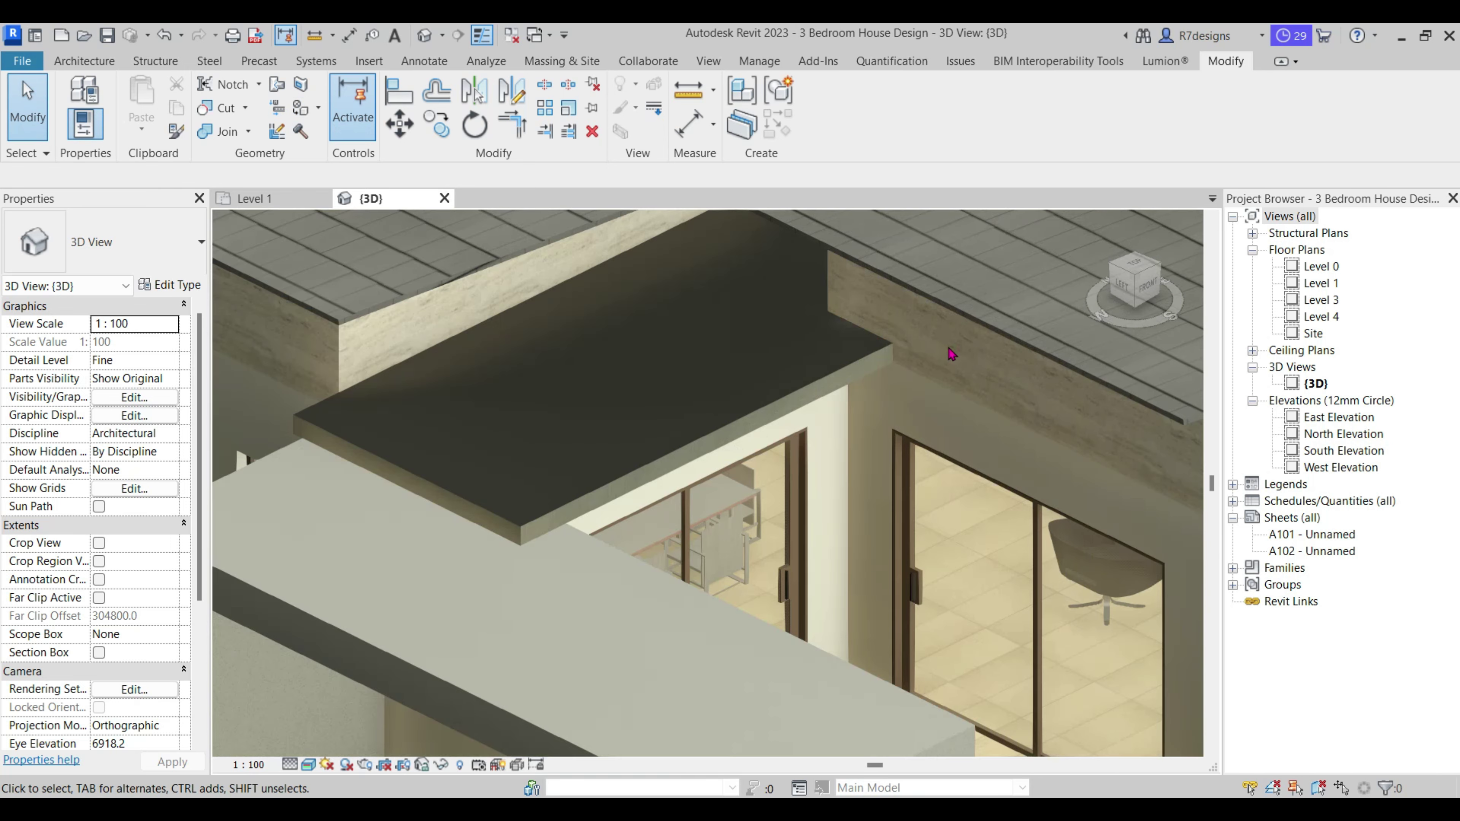
{"action": "scroll", "coordinate": [951, 354], "scroll_direction": "up", "scroll_amount": 2}
{"action": "scroll", "coordinate": [902, 475], "scroll_direction": "down", "scroll_amount": 1}
{"action": "scroll", "coordinate": [873, 456], "scroll_direction": "down", "scroll_amount": 3}
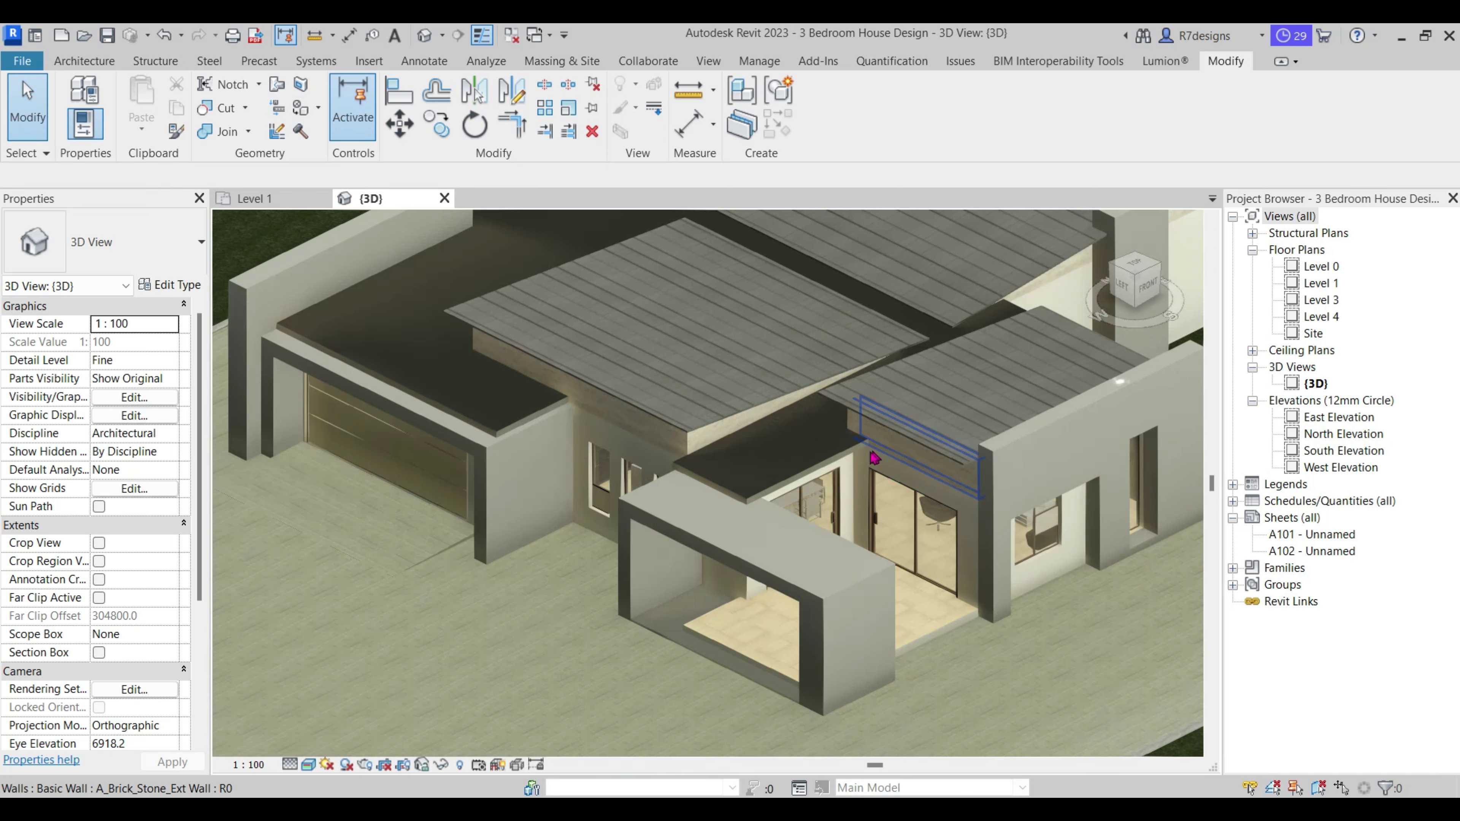
{"action": "scroll", "coordinate": [609, 520], "scroll_direction": "down", "scroll_amount": 1}
{"action": "scroll", "coordinate": [549, 535], "scroll_direction": "down", "scroll_amount": 2}
{"action": "scroll", "coordinate": [549, 535], "scroll_direction": "down", "scroll_amount": 1}
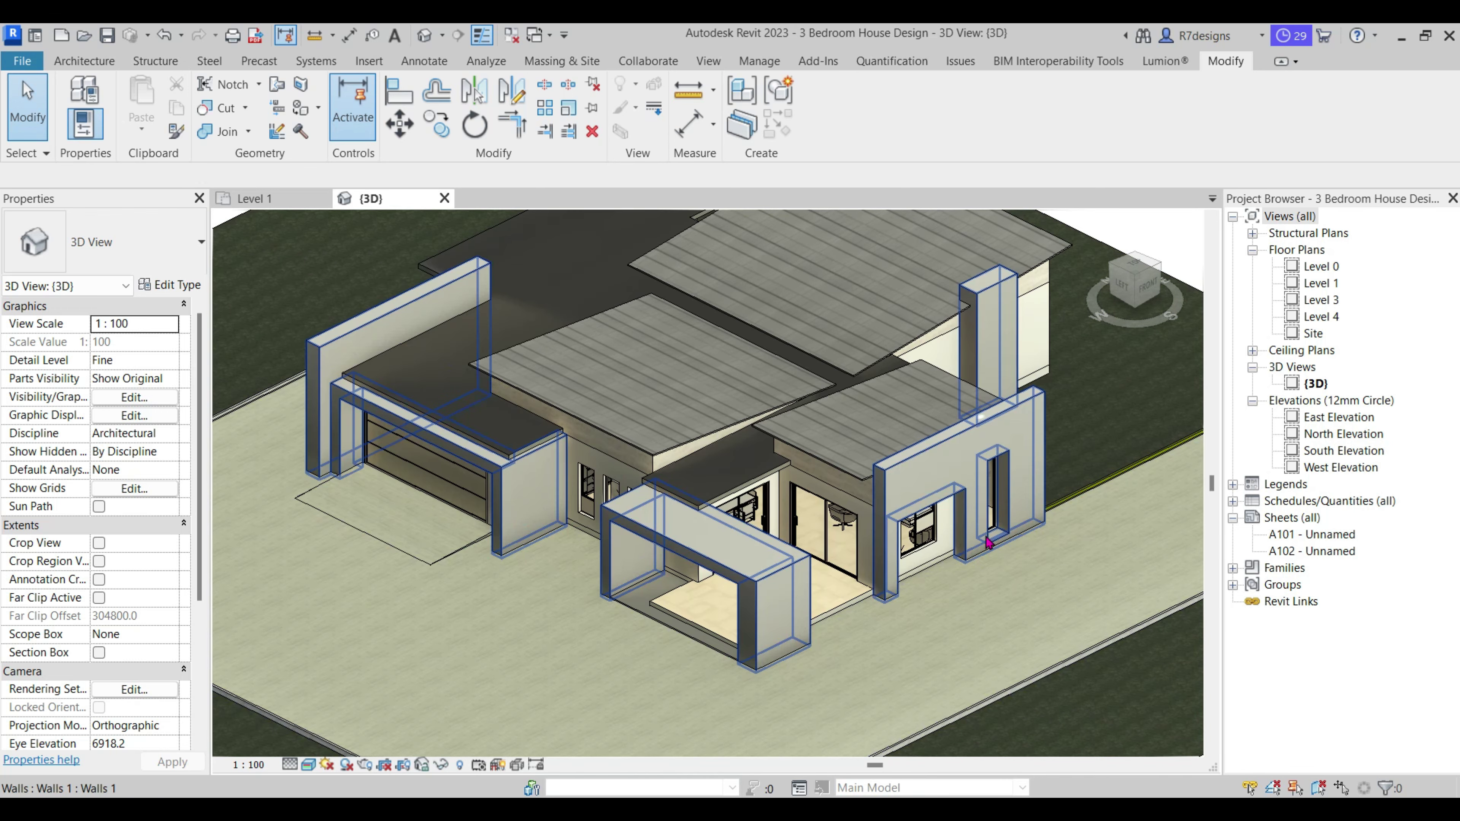
{"action": "scroll", "coordinate": [549, 535], "scroll_direction": "down", "scroll_amount": 2}
{"action": "mouse_move", "coordinate": [1144, 269]}
{"action": "middle_mouse_down", "text": "shift"}
{"action": "mouse_move", "coordinate": [859, 270]}
{"action": "mouse_move", "coordinate": [815, 254]}
{"action": "middle_mouse_up", "text": "shift"}
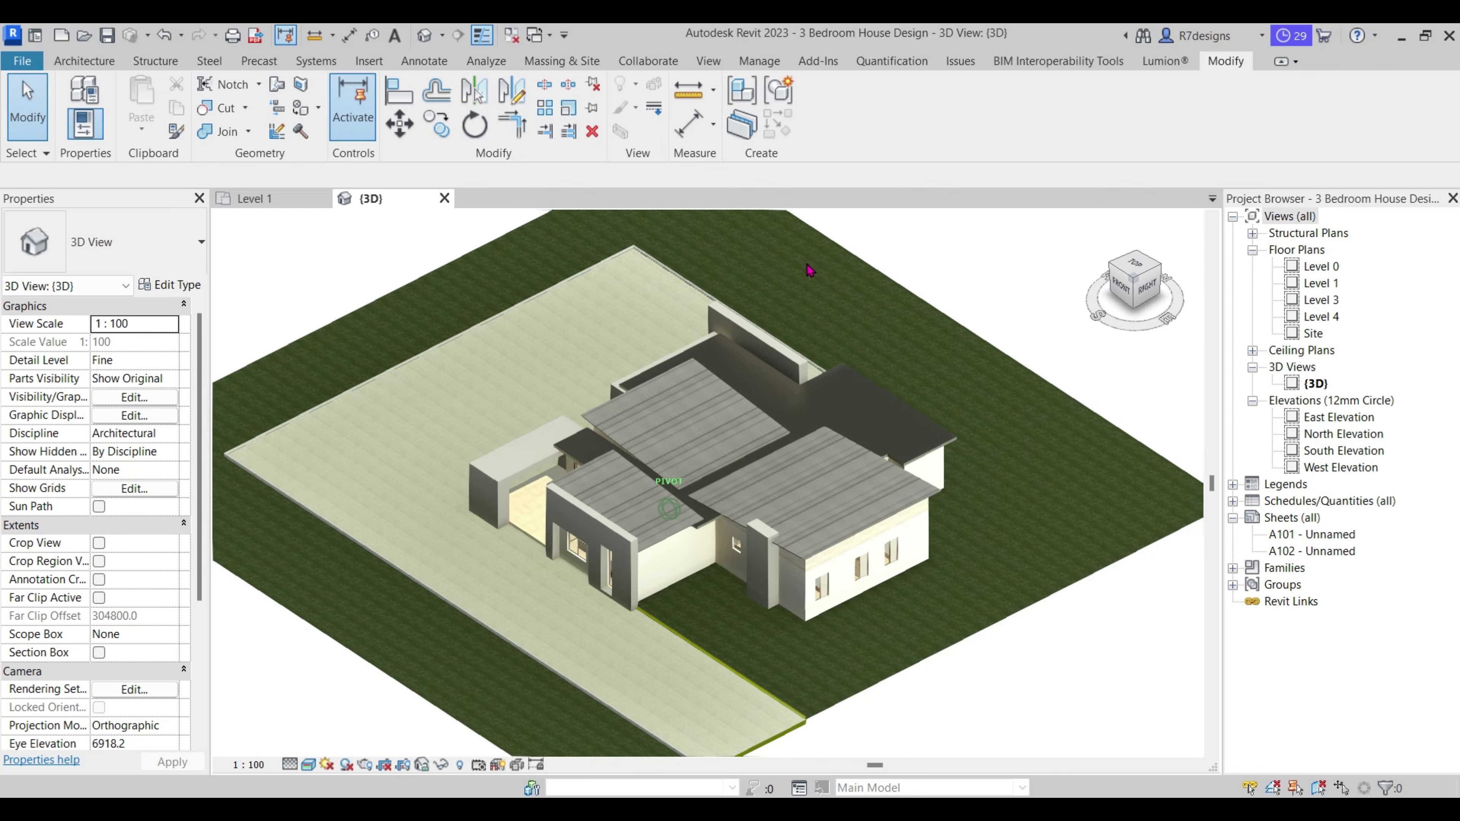
{"action": "middle_click_drag", "start_coordinate": [1099, 582], "coordinate": [919, 517], "text": "shift"}
{"action": "scroll", "coordinate": [782, 595], "scroll_direction": "down", "scroll_amount": 3}
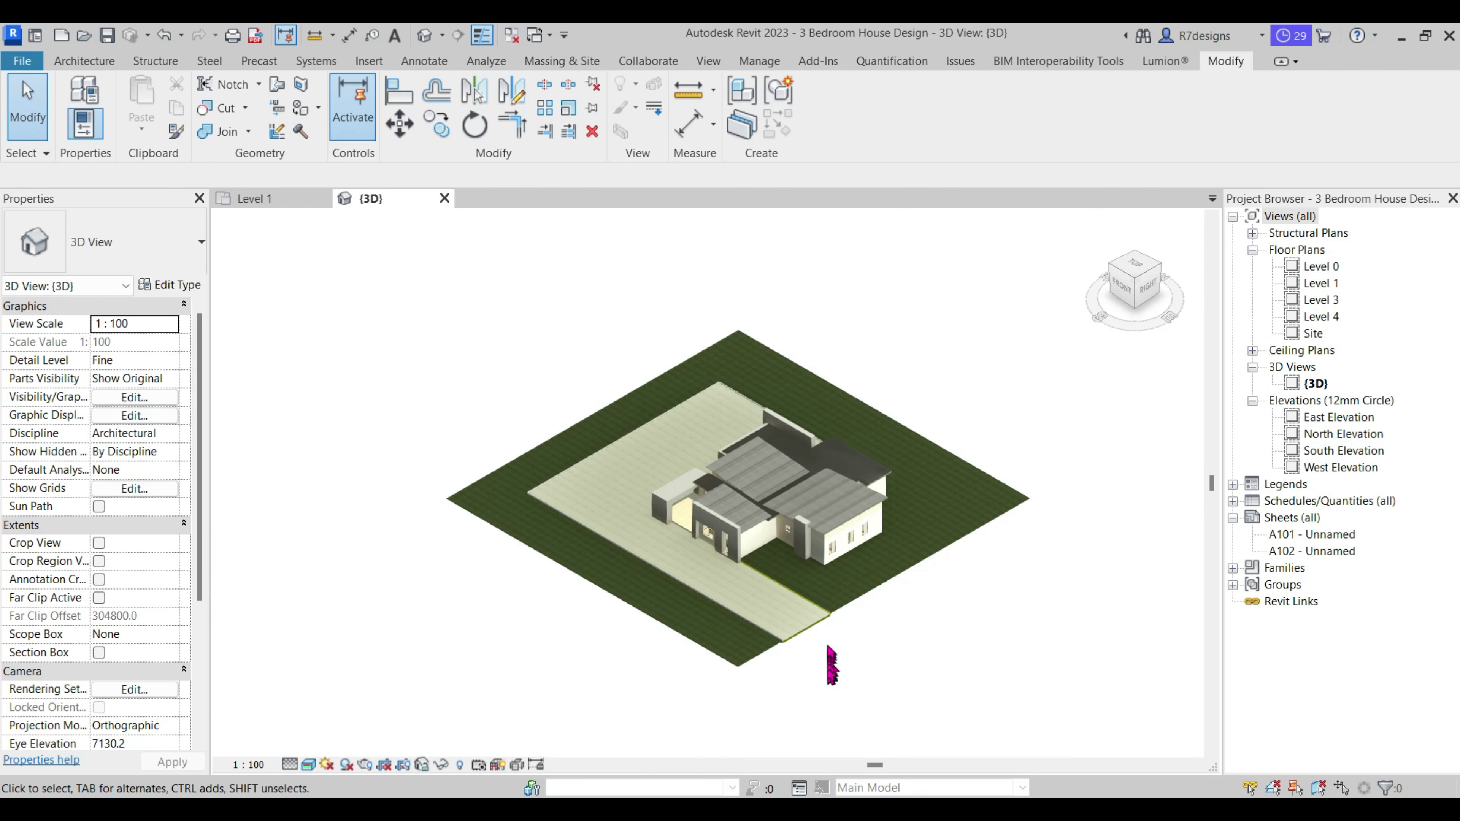
{"action": "scroll", "coordinate": [833, 517], "scroll_direction": "up", "scroll_amount": 5}
{"action": "scroll", "coordinate": [889, 469], "scroll_direction": "up", "scroll_amount": 2}
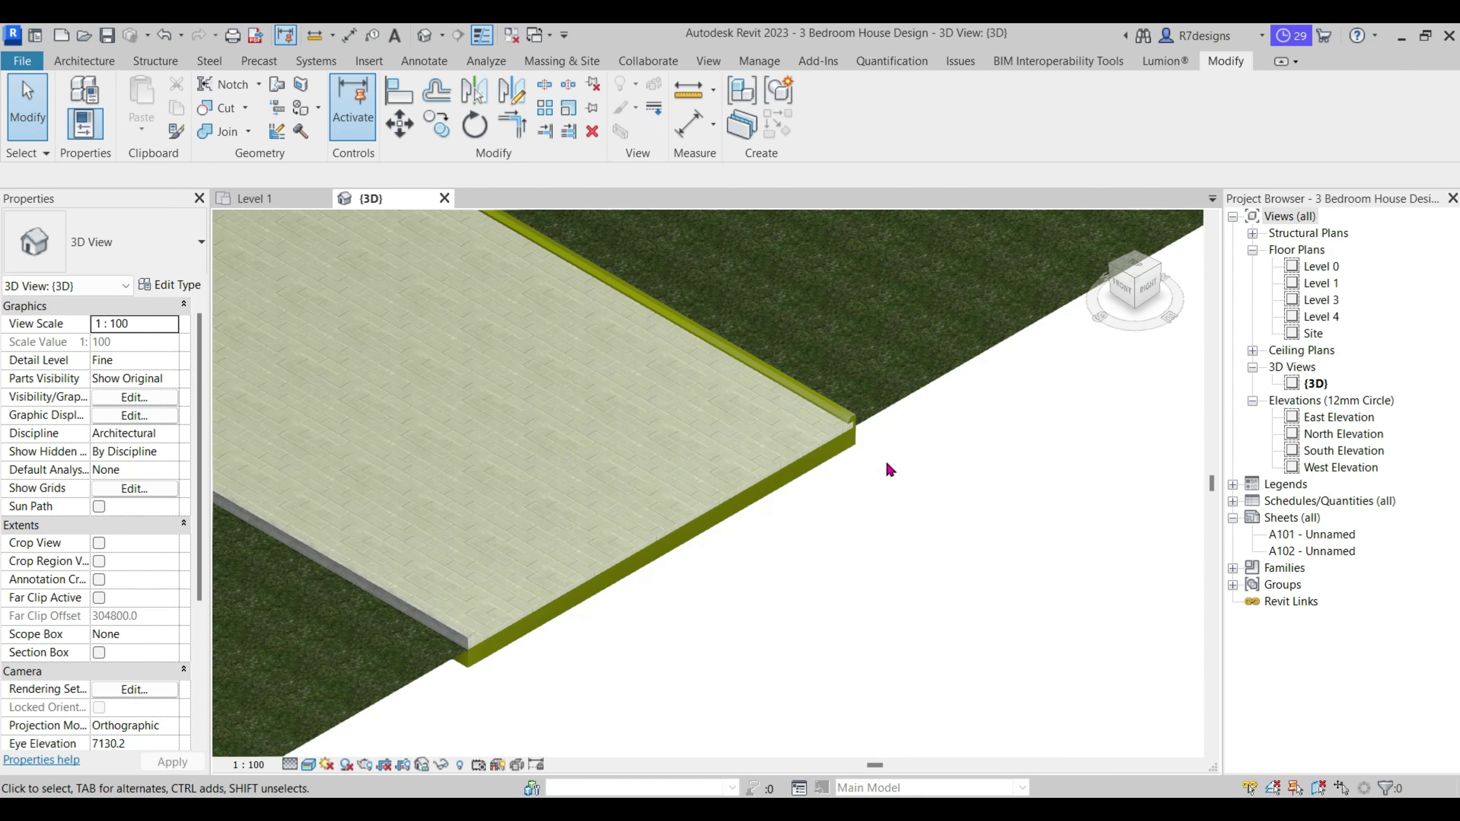
Edit the in-place paving edge and set the slab-edge sweep to A-R7_Concrete, Board Formed.
{"action": "double_click", "coordinate": [441, 630]}
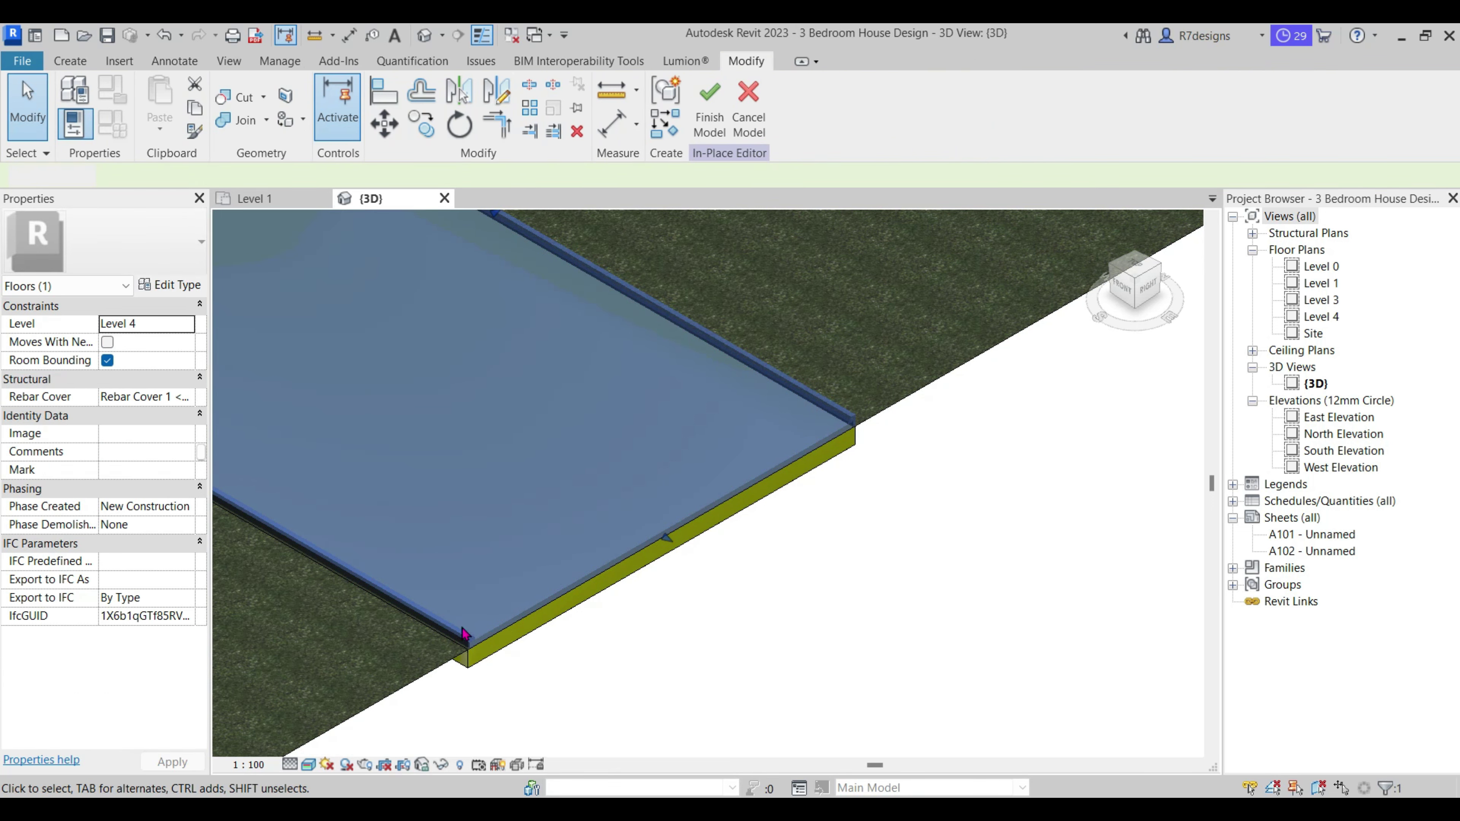
{"action": "left_click", "coordinate": [469, 641]}
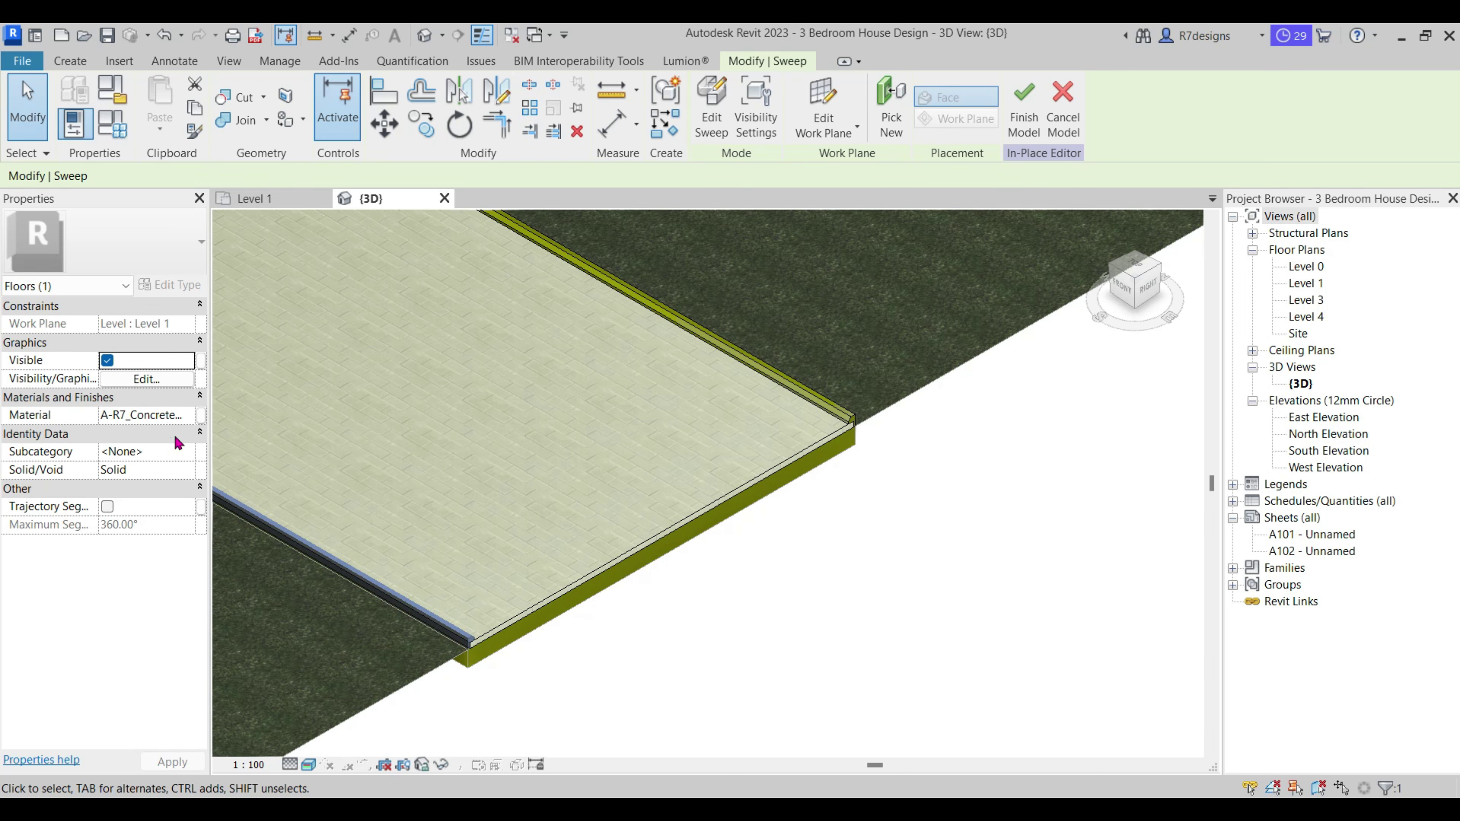
{"action": "left_click", "coordinate": [187, 415]}
{"action": "left_click", "coordinate": [201, 415]}
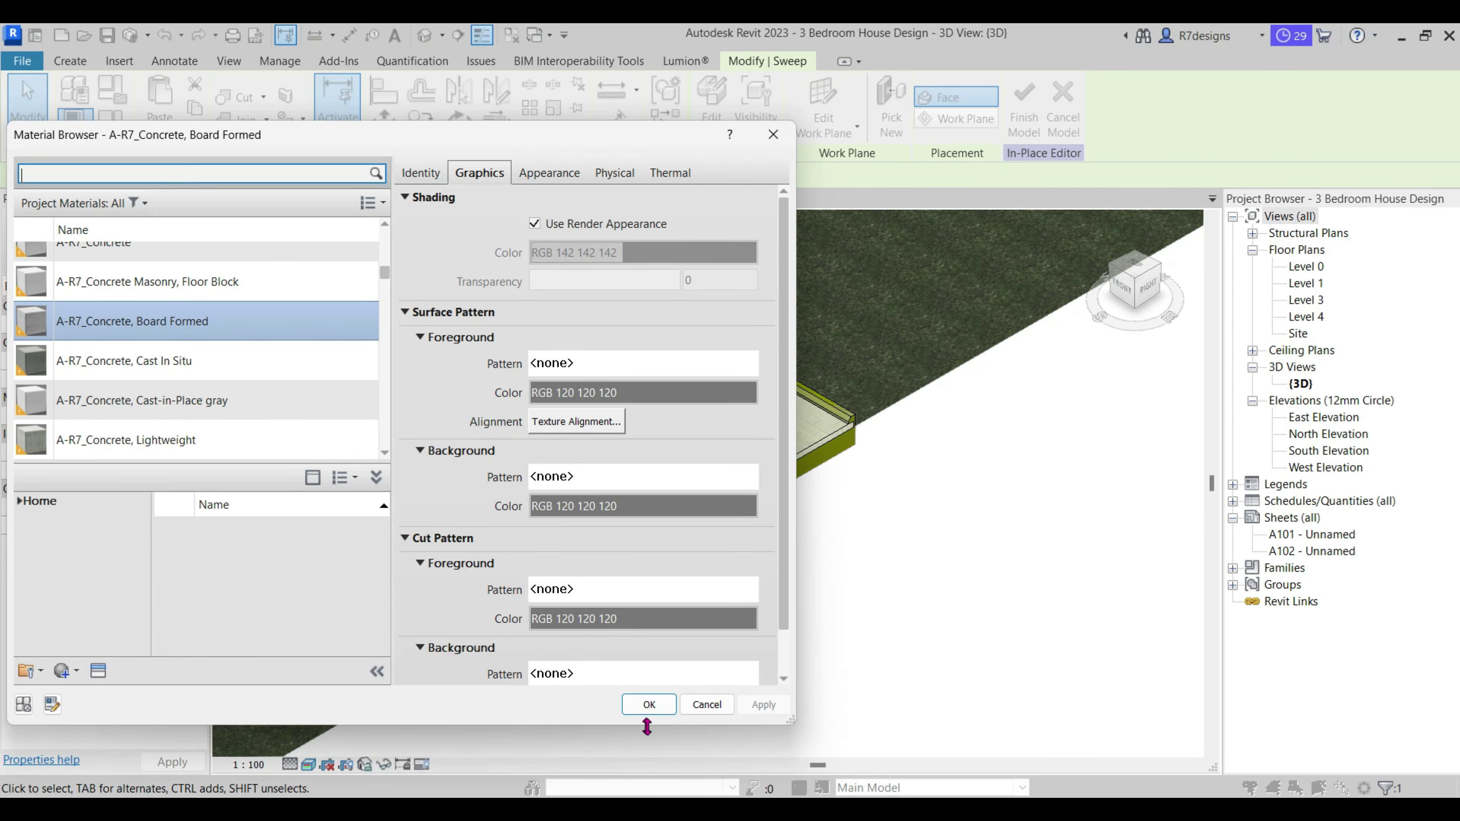
{"action": "left_click", "coordinate": [649, 705]}
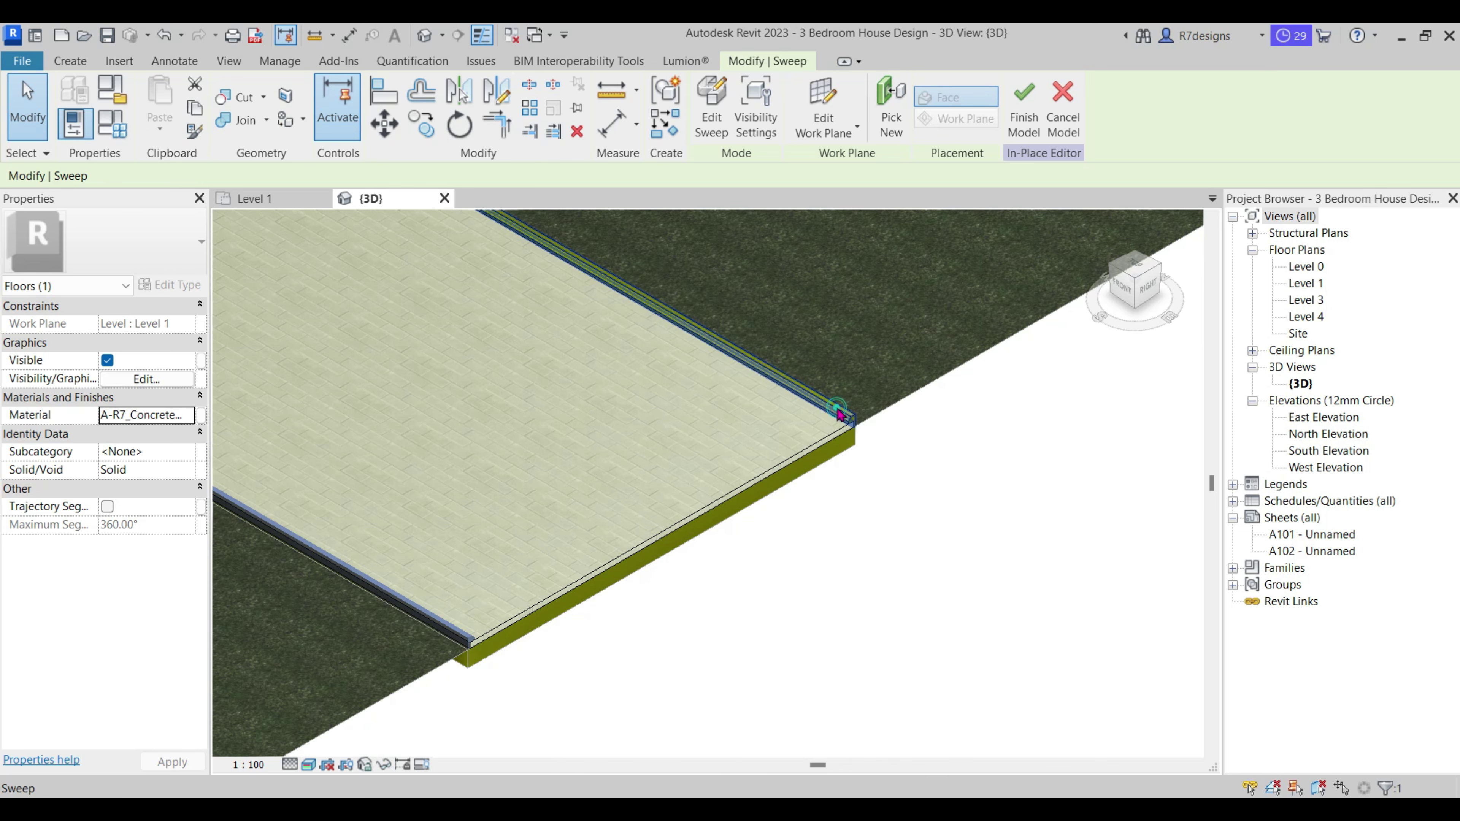
Switch to Hidden Line, give the top-edge sweep Board Formed concrete, and finish the model.
{"action": "left_click", "coordinate": [839, 414]}
{"action": "left_click", "coordinate": [309, 767]}
{"action": "left_click", "coordinate": [351, 687]}
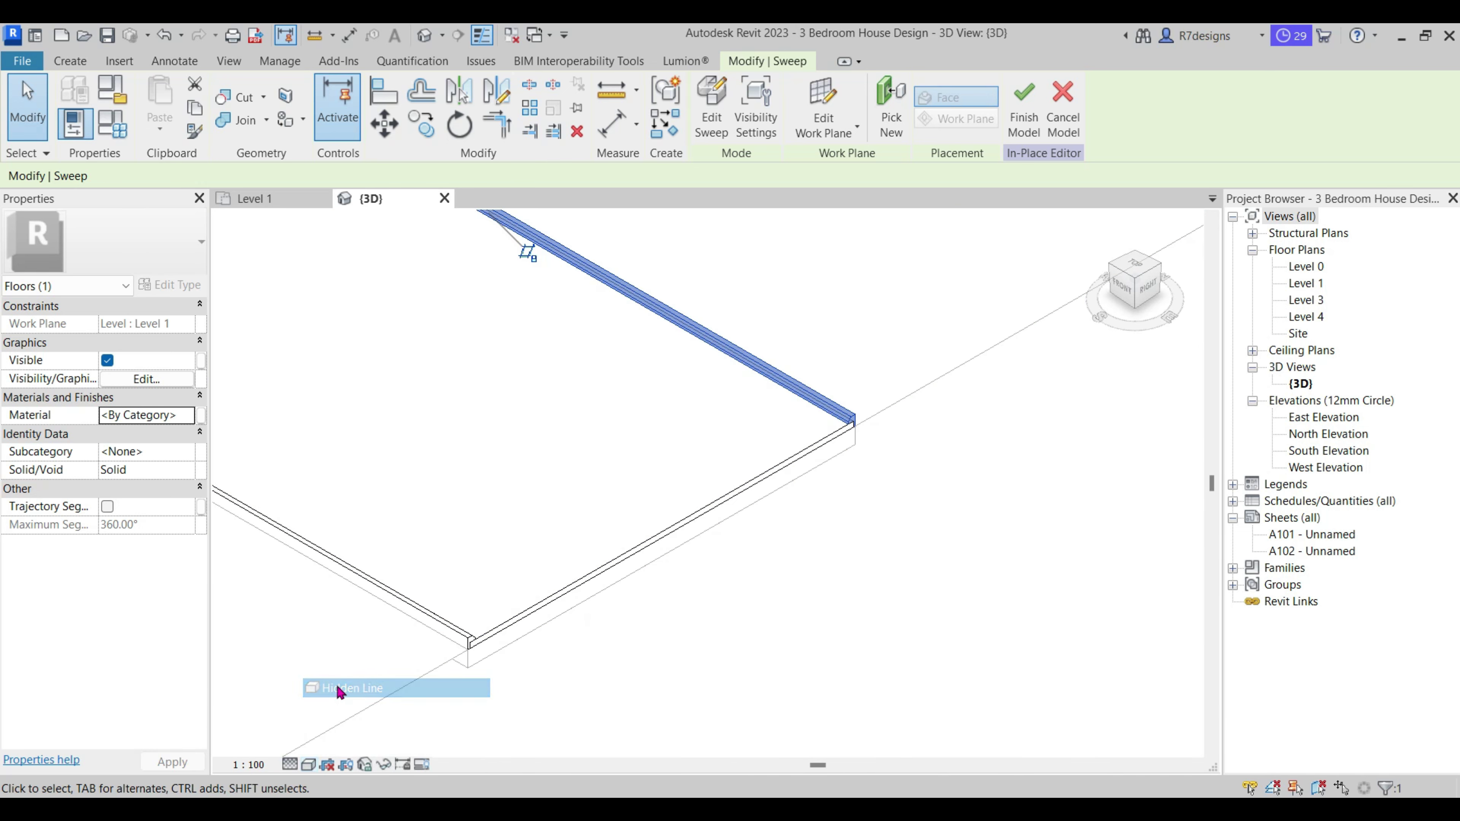
{"action": "left_click", "coordinate": [189, 419]}
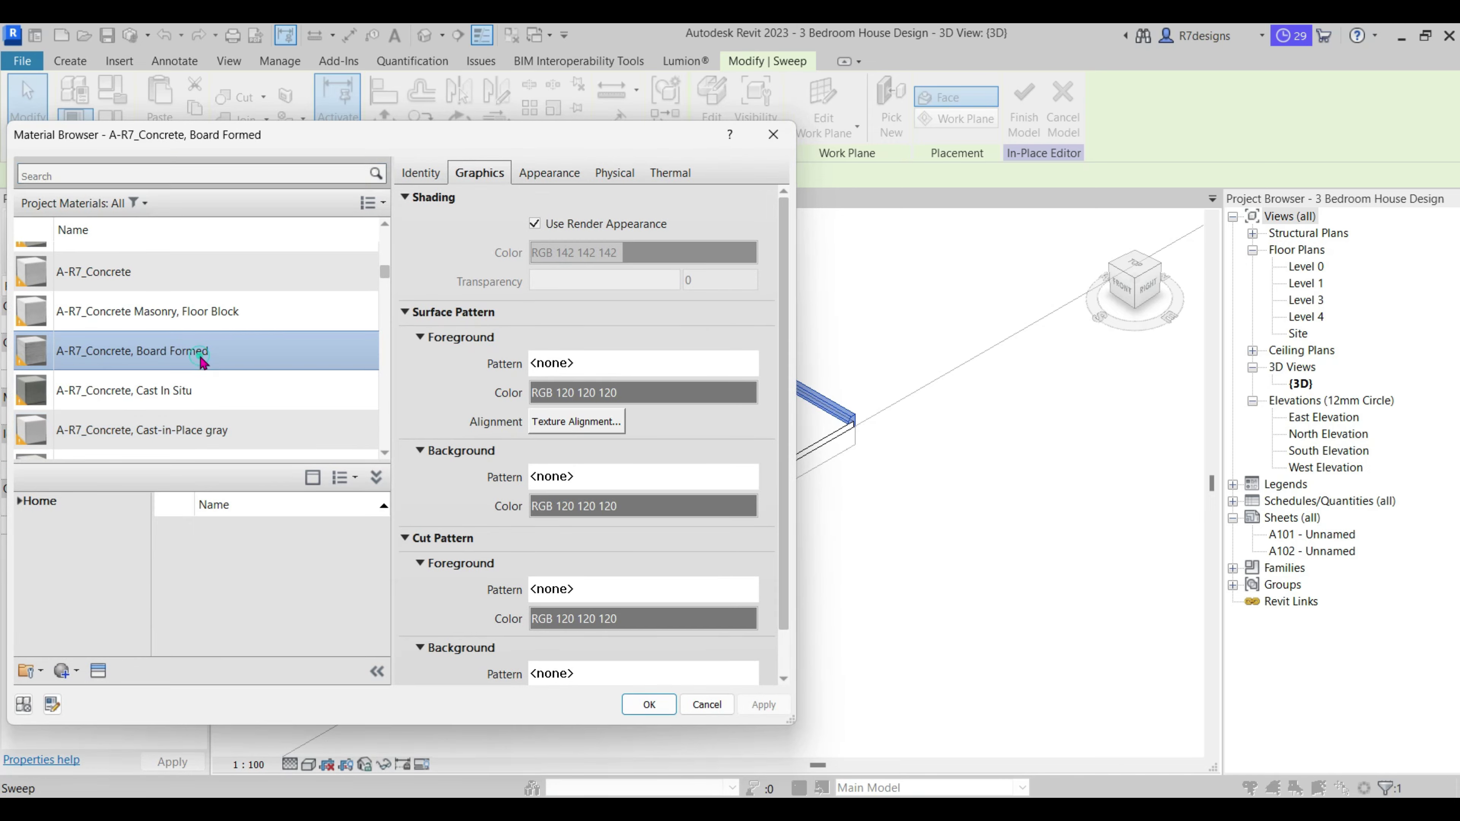
{"action": "double_click", "coordinate": [202, 353]}
{"action": "left_click", "coordinate": [1020, 118]}
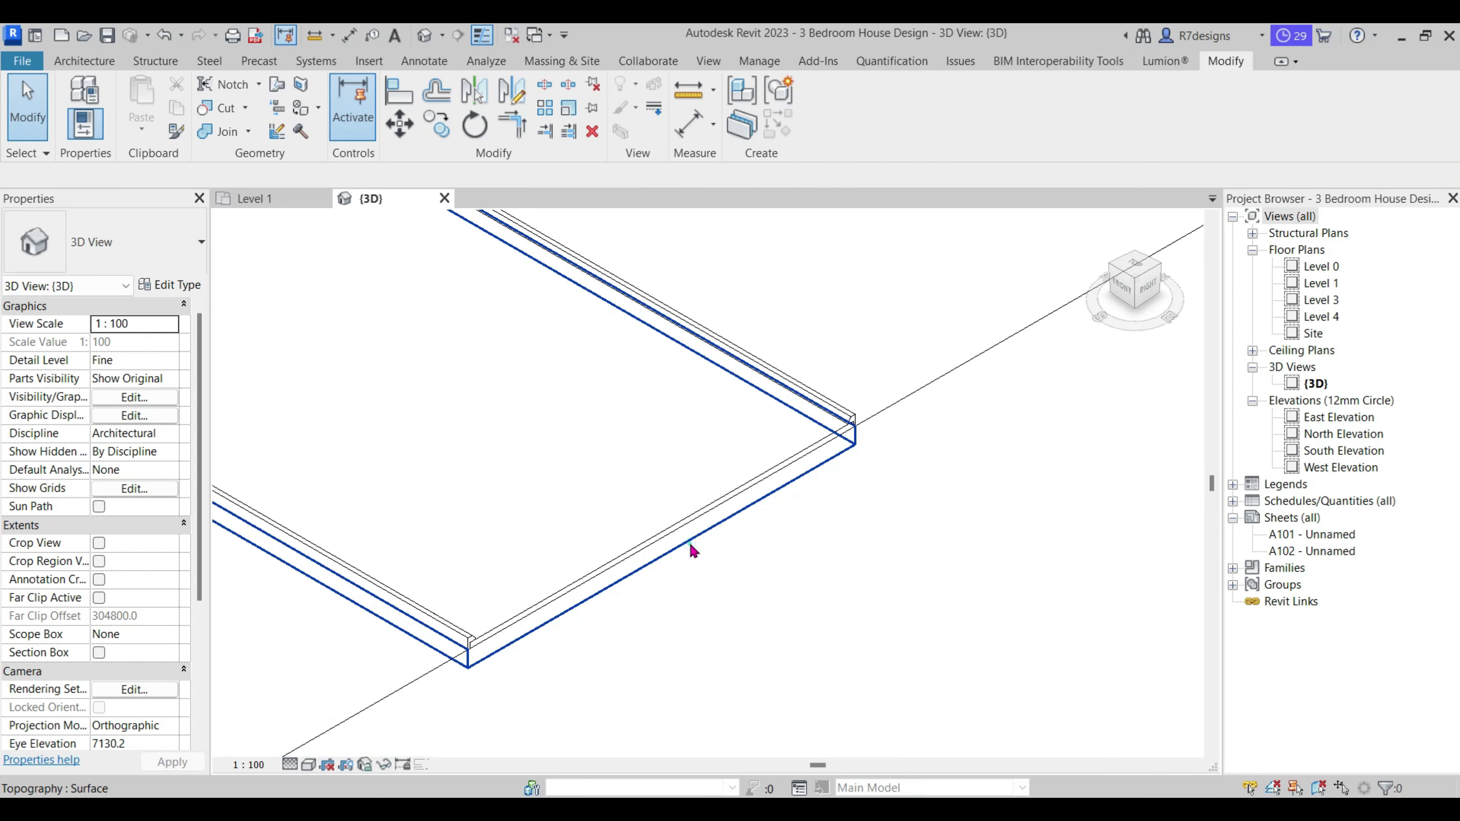
Give the Pad 1 pad type's 304.8 structure layer the A-R7_Concrete, Board Formed material.
{"action": "left_click", "coordinate": [852, 445]}
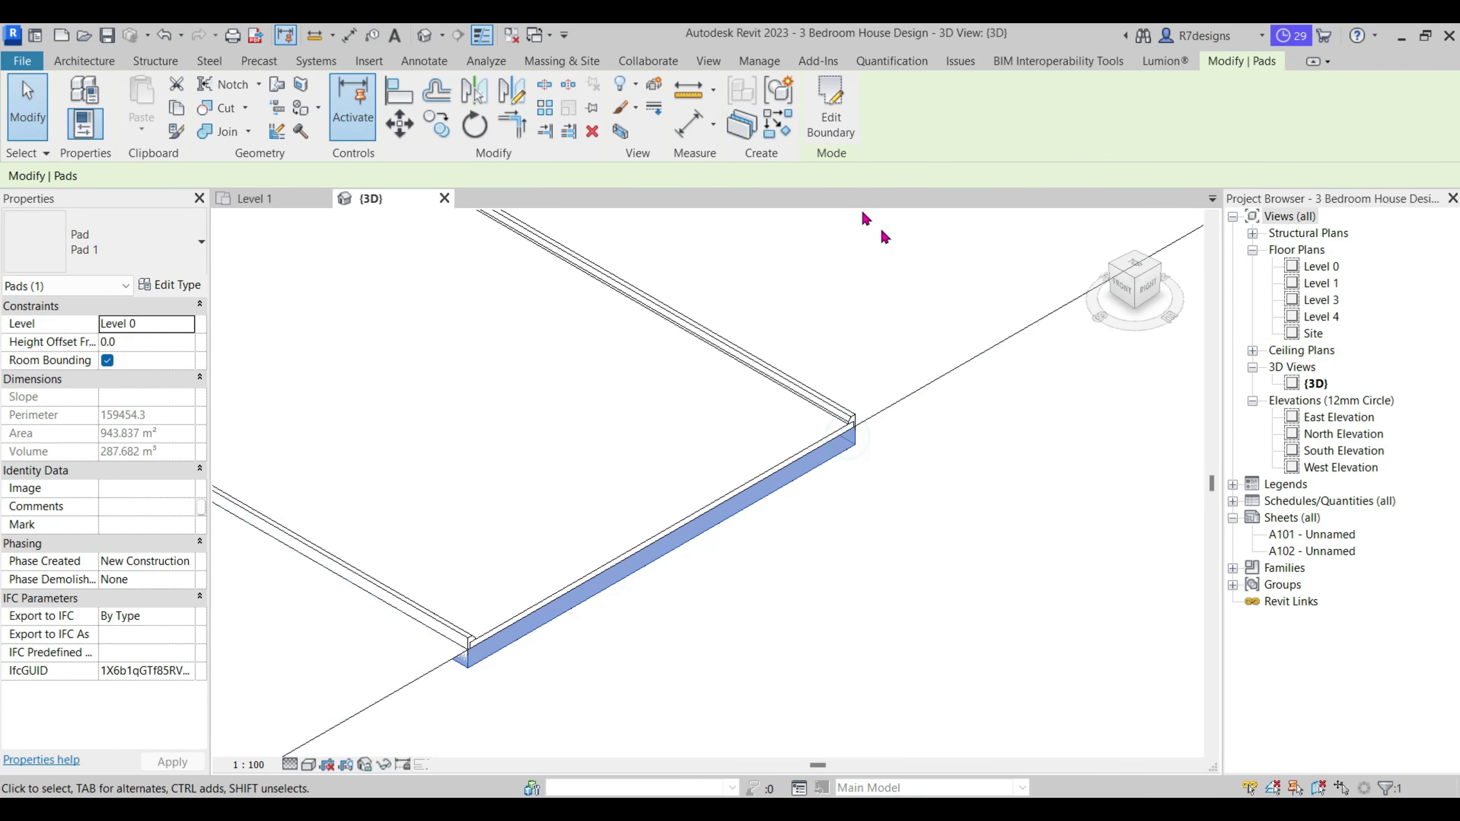
{"action": "left_click", "coordinate": [177, 285]}
{"action": "left_click", "coordinate": [1264, 324]}
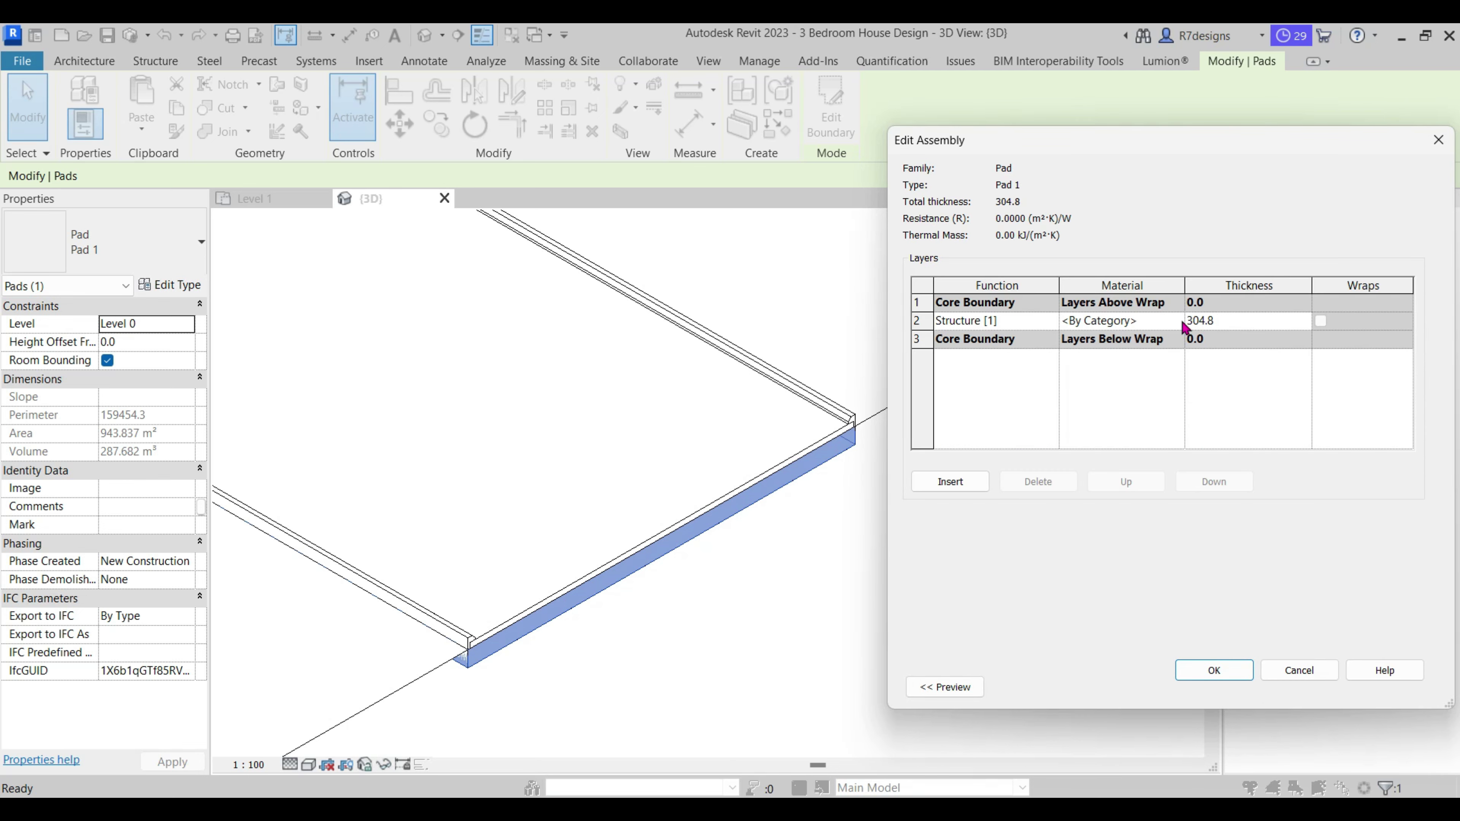
{"action": "left_click", "coordinate": [1179, 321]}
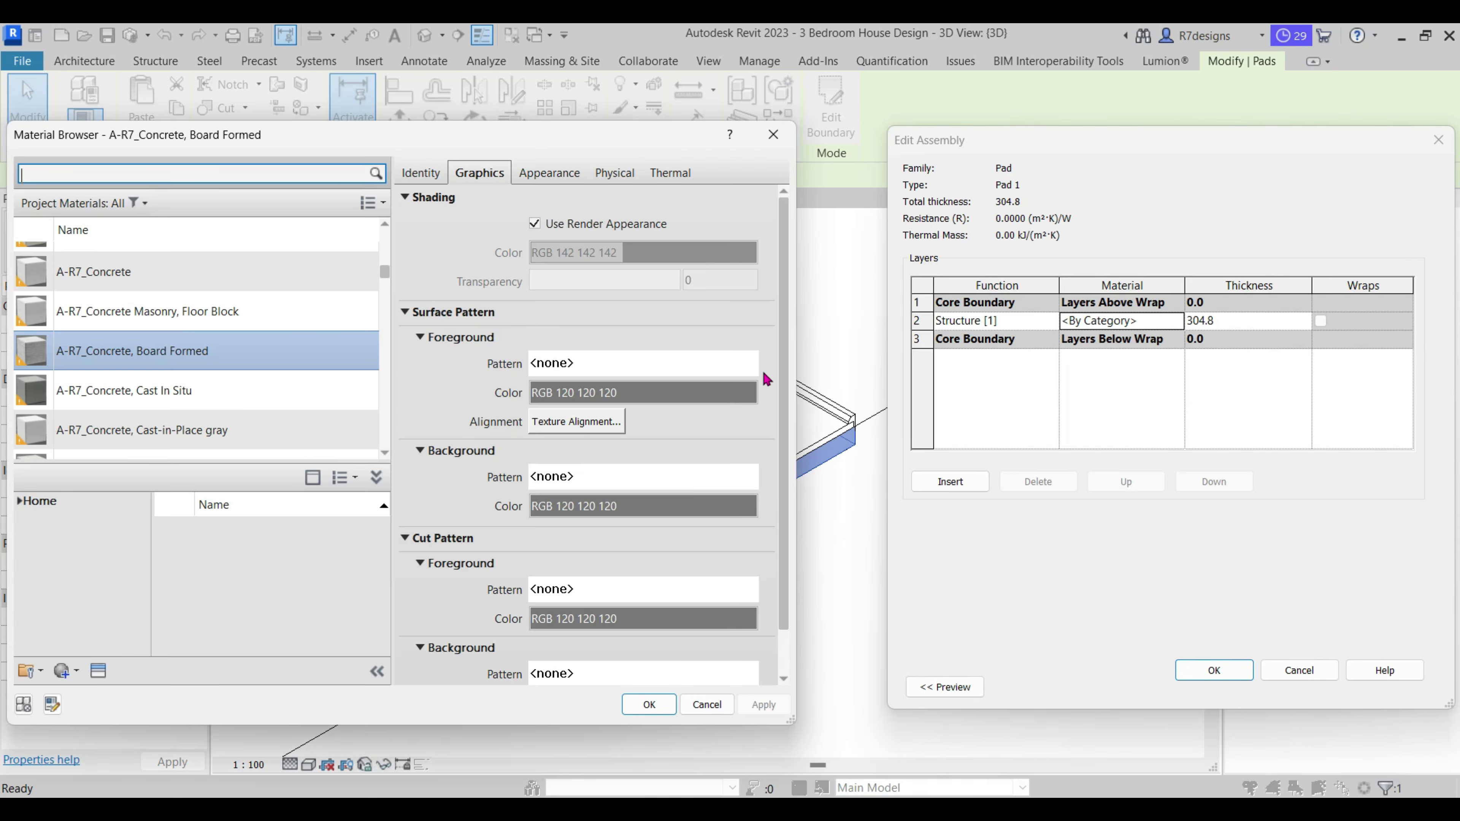
{"action": "scroll", "coordinate": [130, 437], "scroll_direction": "down", "scroll_amount": 1}
{"action": "double_click", "coordinate": [201, 323]}
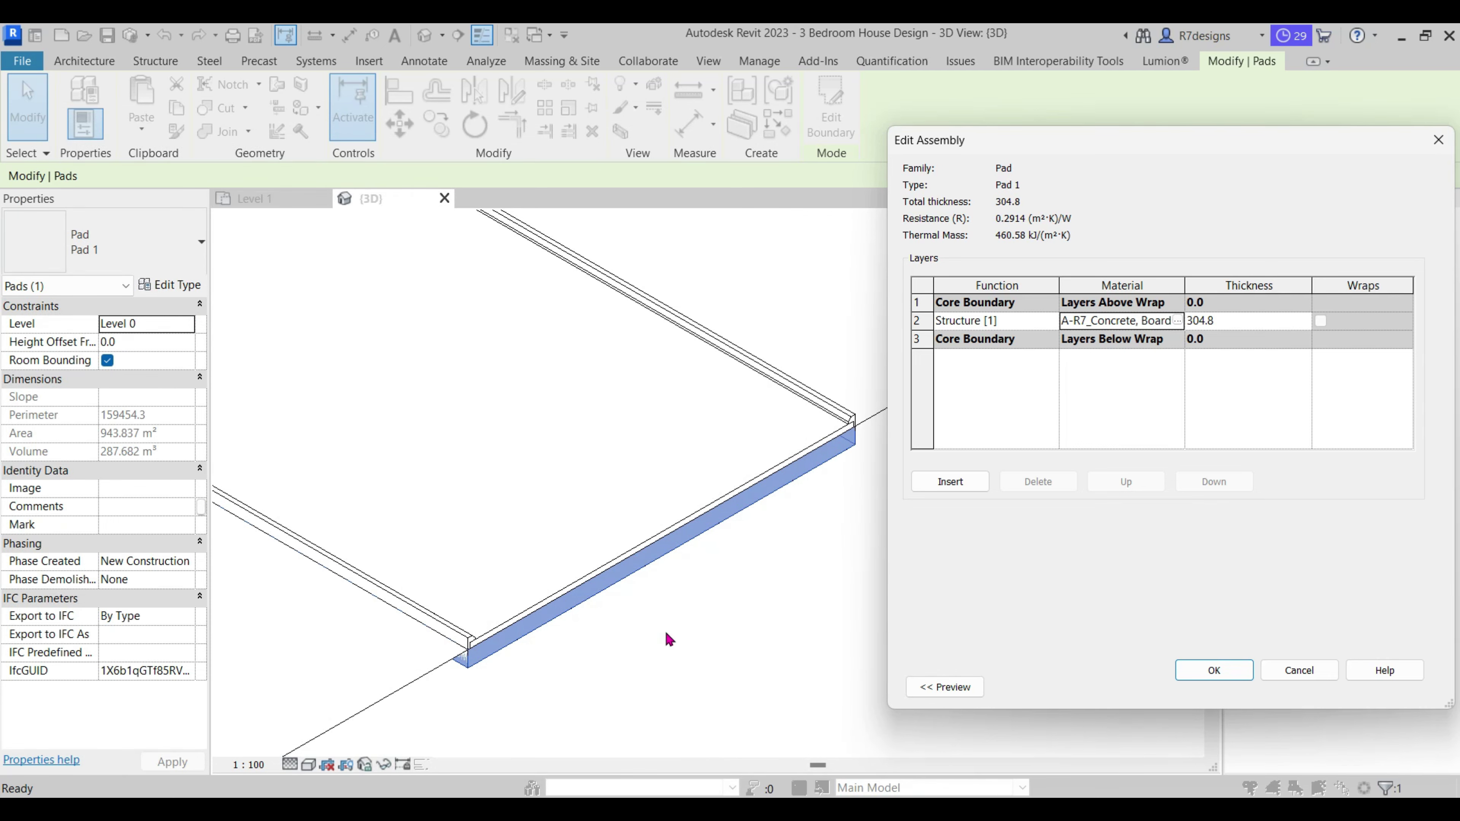
{"action": "left_click", "coordinate": [1206, 671]}
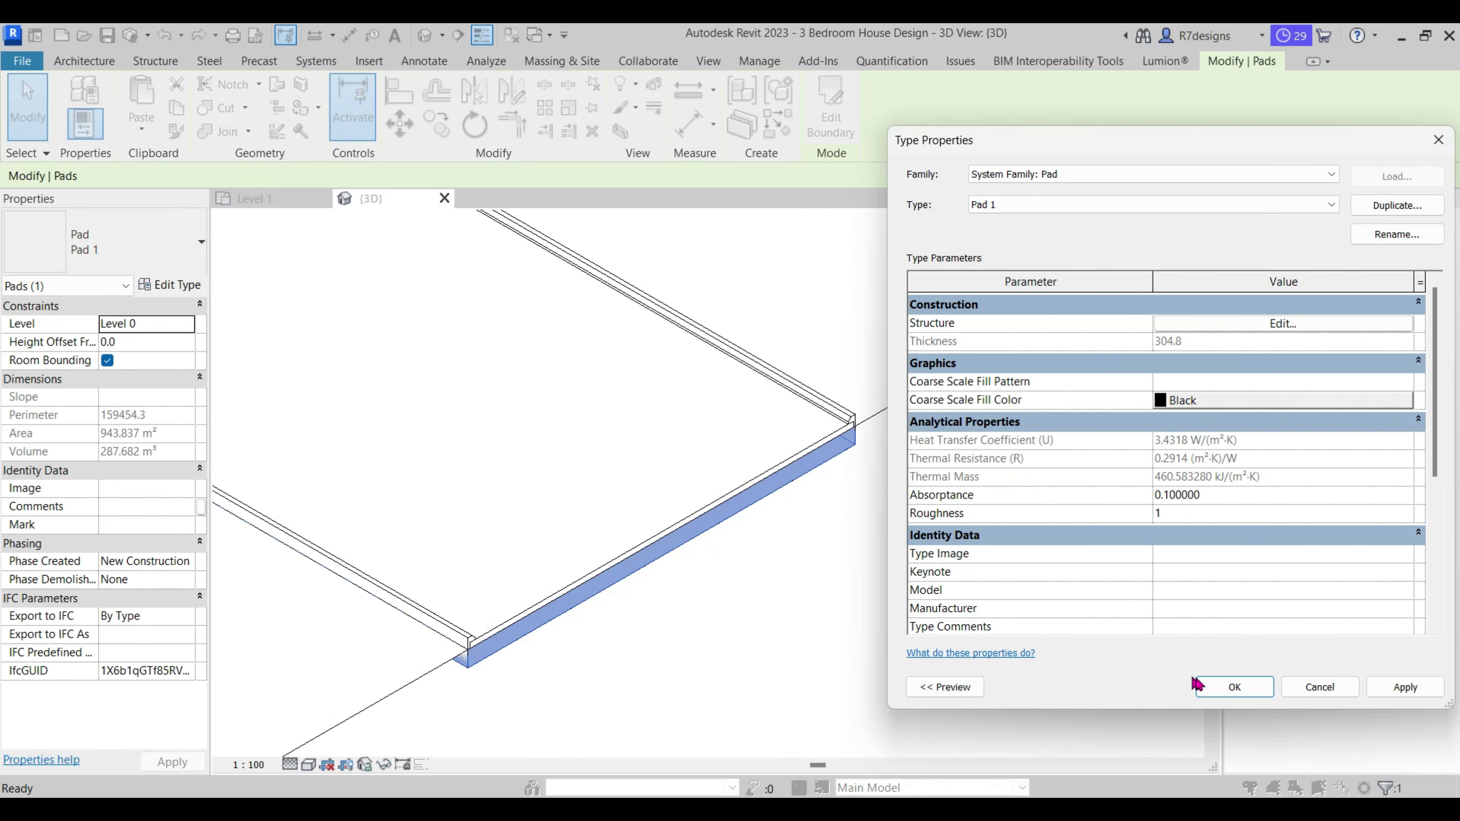
{"action": "left_click", "coordinate": [936, 616]}
{"action": "scroll", "coordinate": [792, 635], "scroll_direction": "down", "scroll_amount": 3}
{"action": "scroll", "coordinate": [792, 635], "scroll_direction": "down", "scroll_amount": 2}
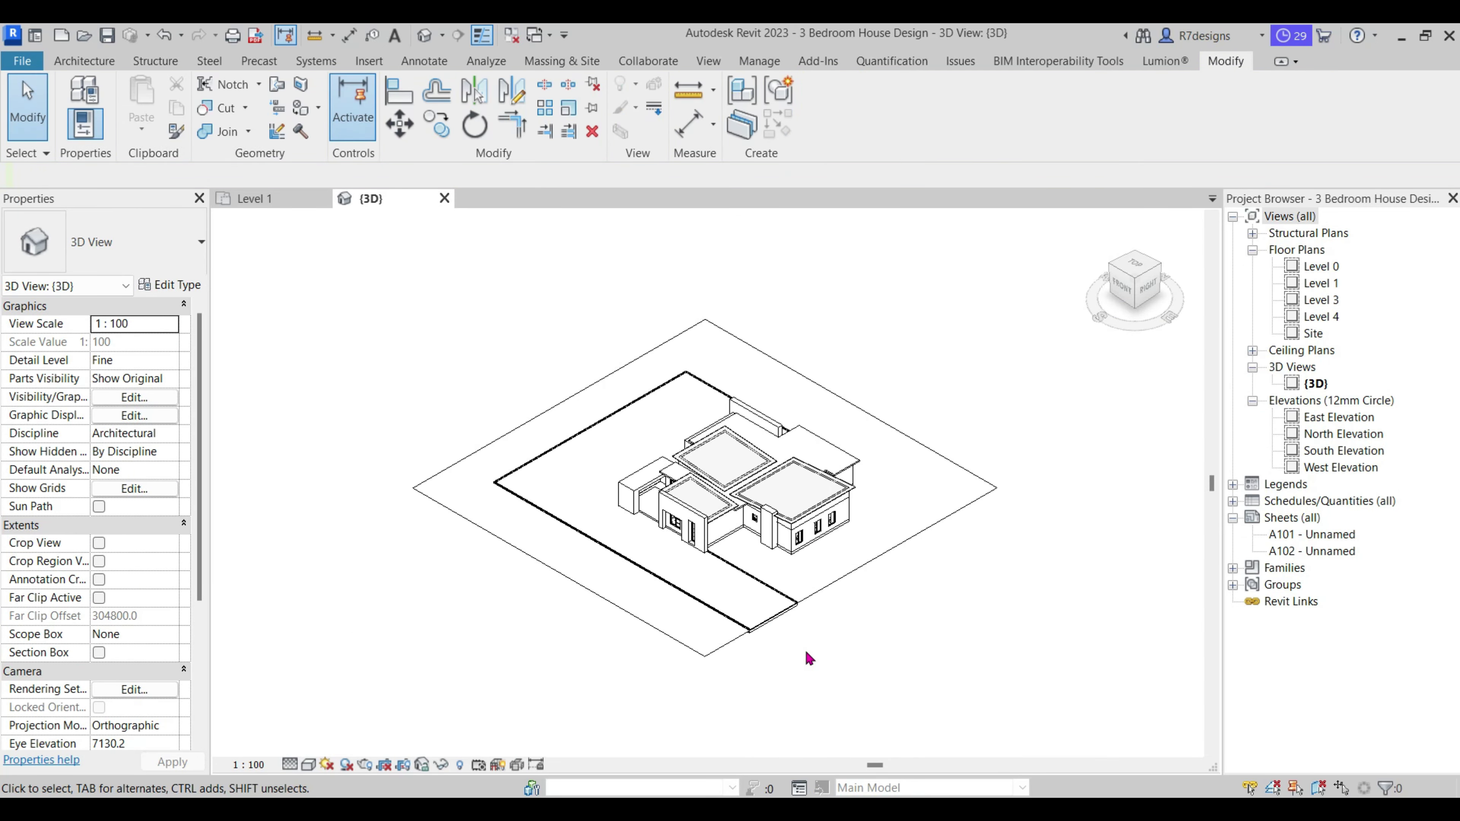
Open the Site floor plan, start an Architecture wall, and browse the wall types.
{"action": "double_click", "coordinate": [1312, 334]}
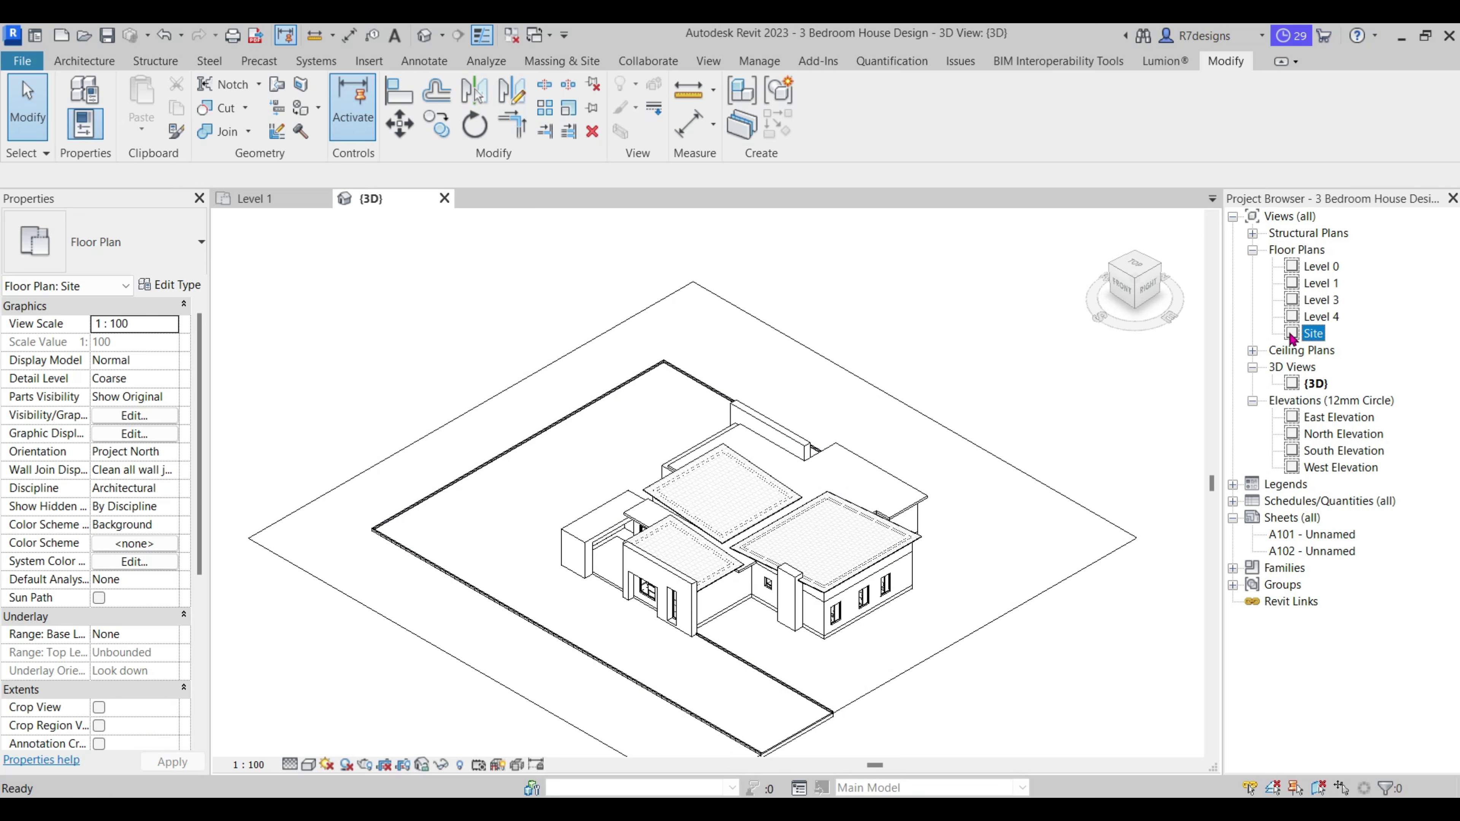
{"action": "scroll", "coordinate": [875, 428], "scroll_direction": "up", "scroll_amount": 2}
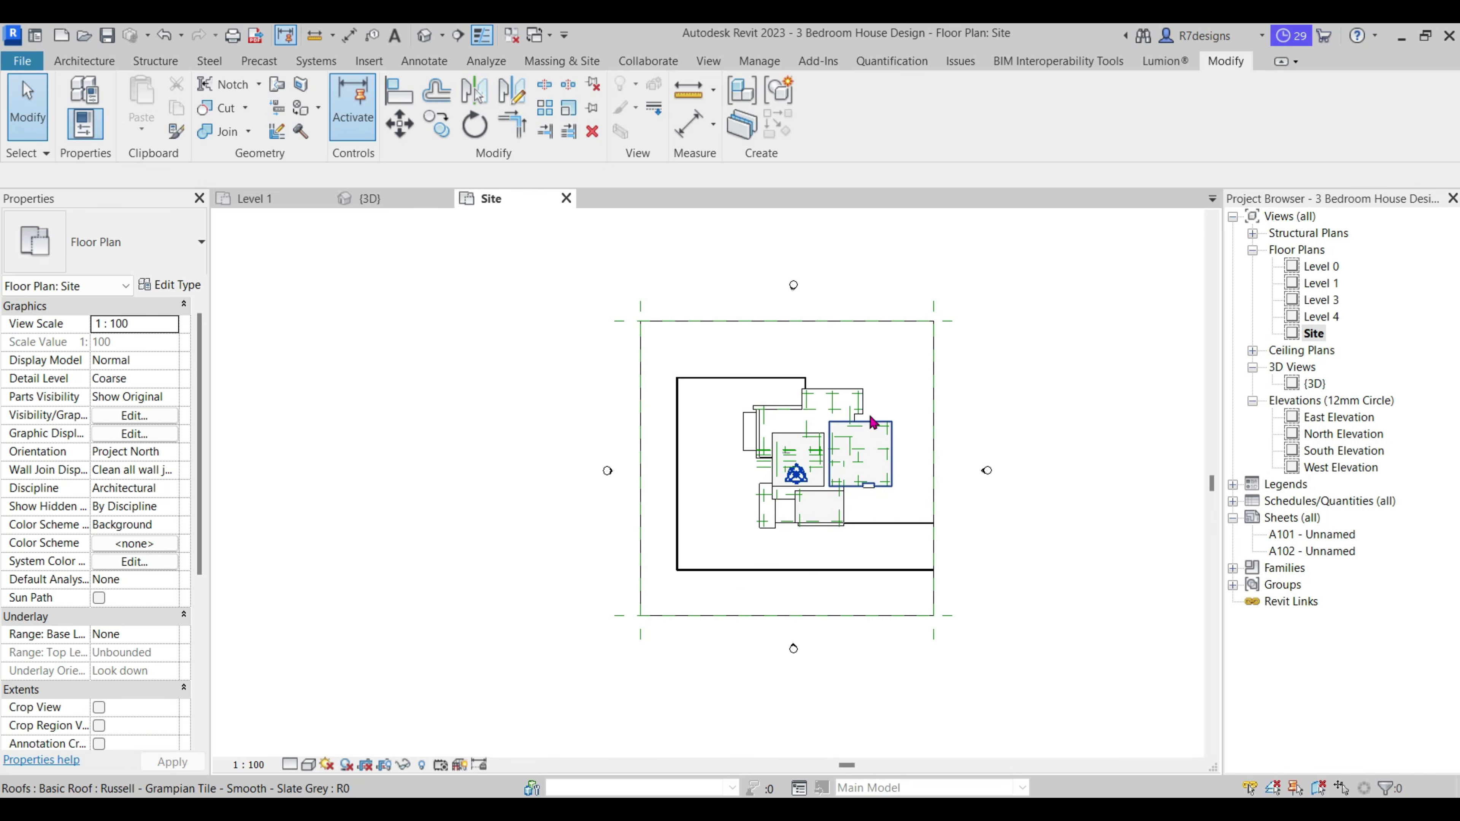
{"action": "left_click", "coordinate": [84, 61]}
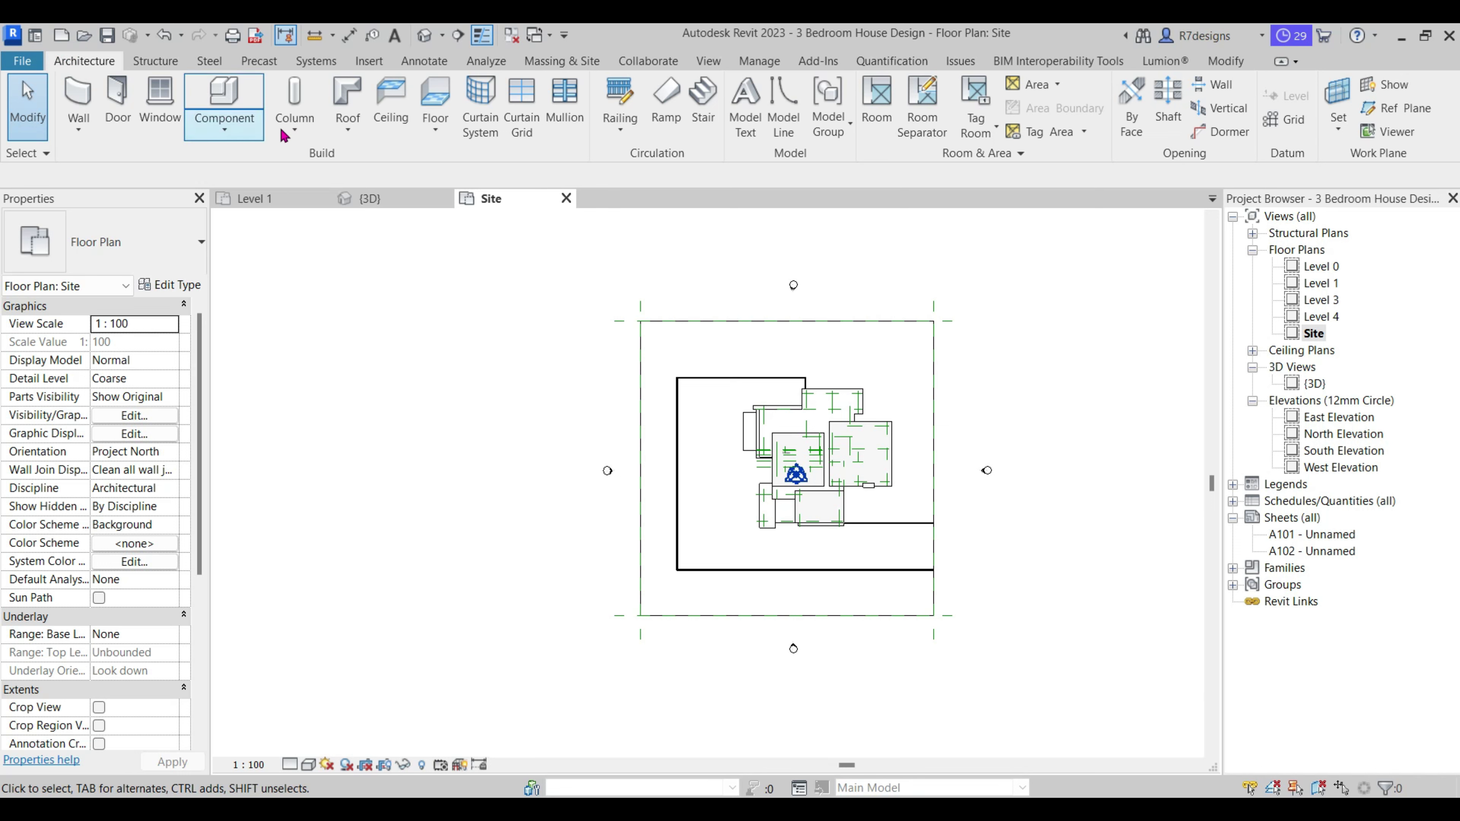
{"action": "left_click", "coordinate": [93, 88]}
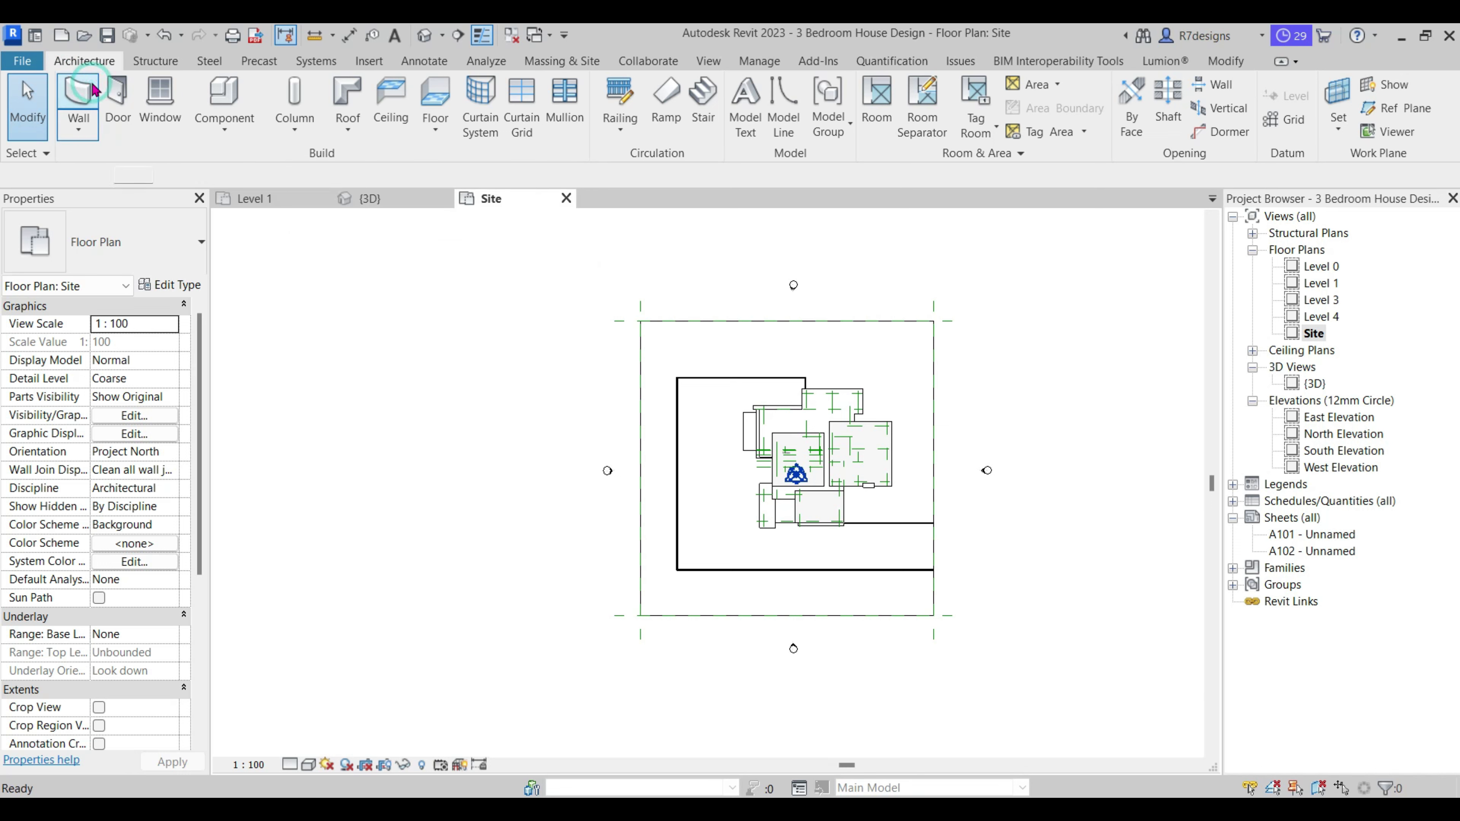
{"action": "left_click", "coordinate": [159, 242]}
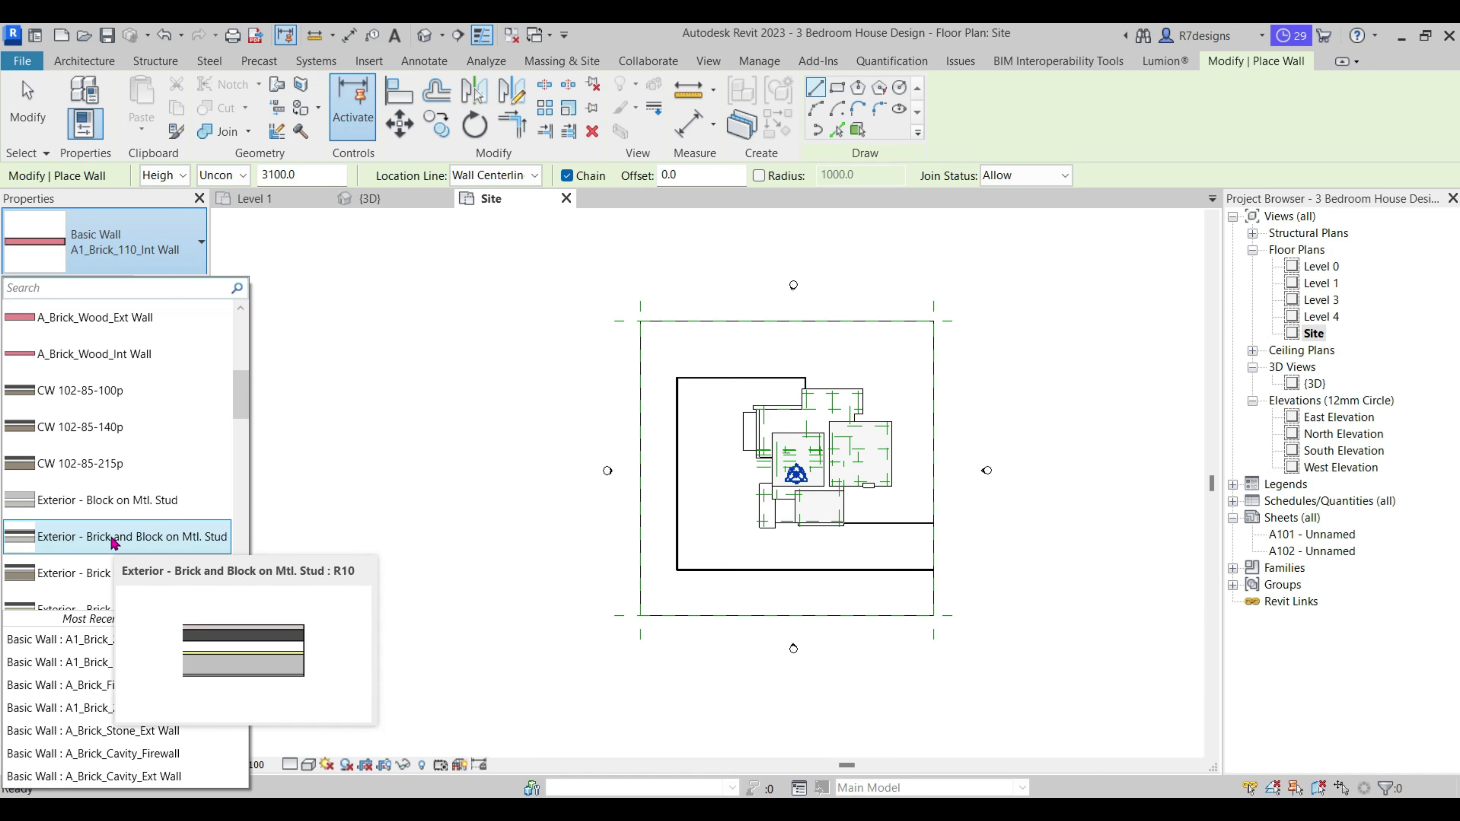
Choose the Basic Wall: Exterior - Brick on Mtl. Stud type for the new wall.
{"action": "scroll", "coordinate": [113, 542], "scroll_direction": "down", "scroll_amount": 3}
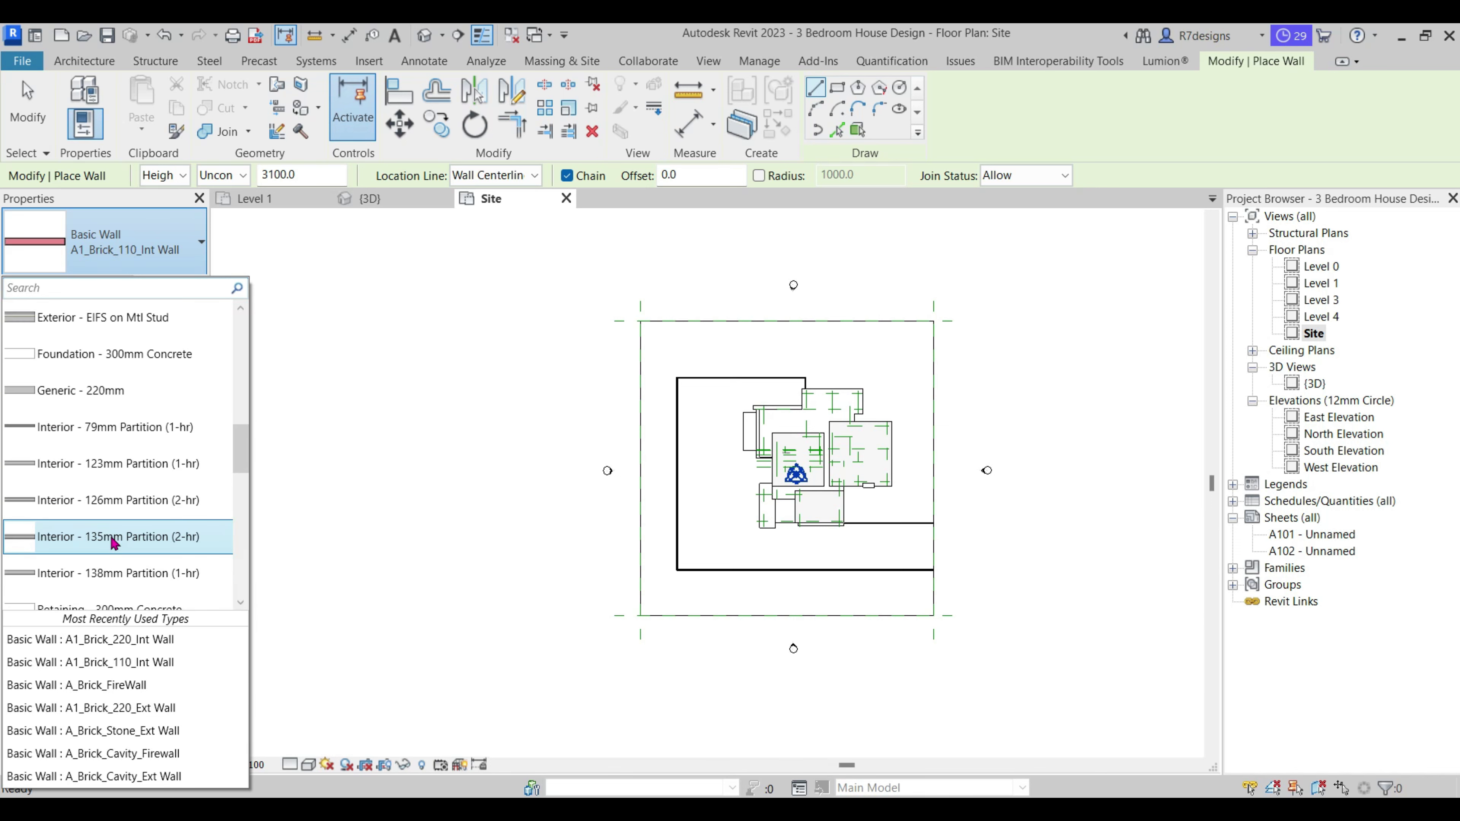
{"action": "scroll", "coordinate": [113, 542], "scroll_direction": "up", "scroll_amount": 2}
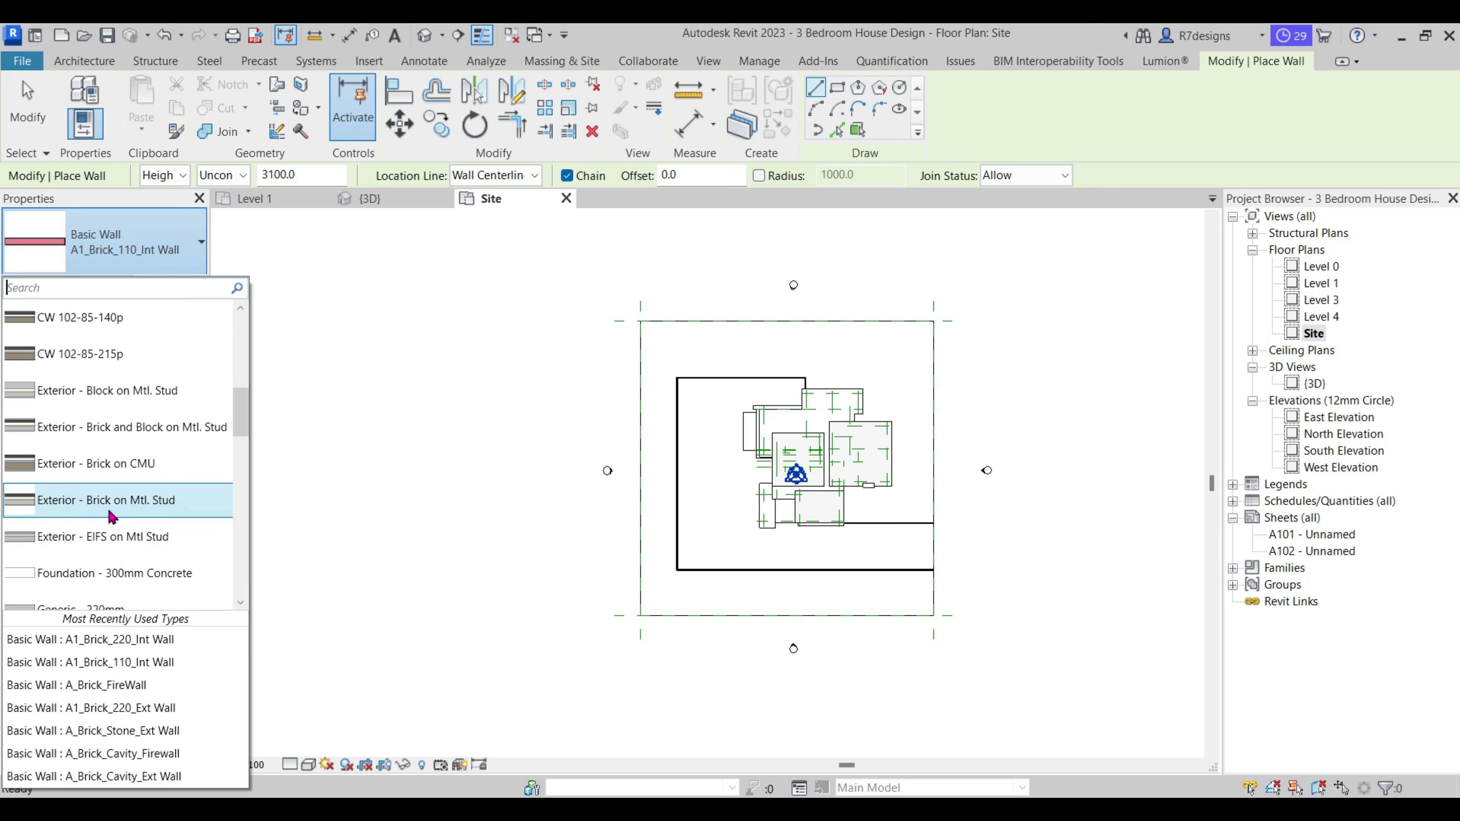
{"action": "left_click", "coordinate": [109, 504]}
{"action": "scroll", "coordinate": [920, 370], "scroll_direction": "up", "scroll_amount": 2}
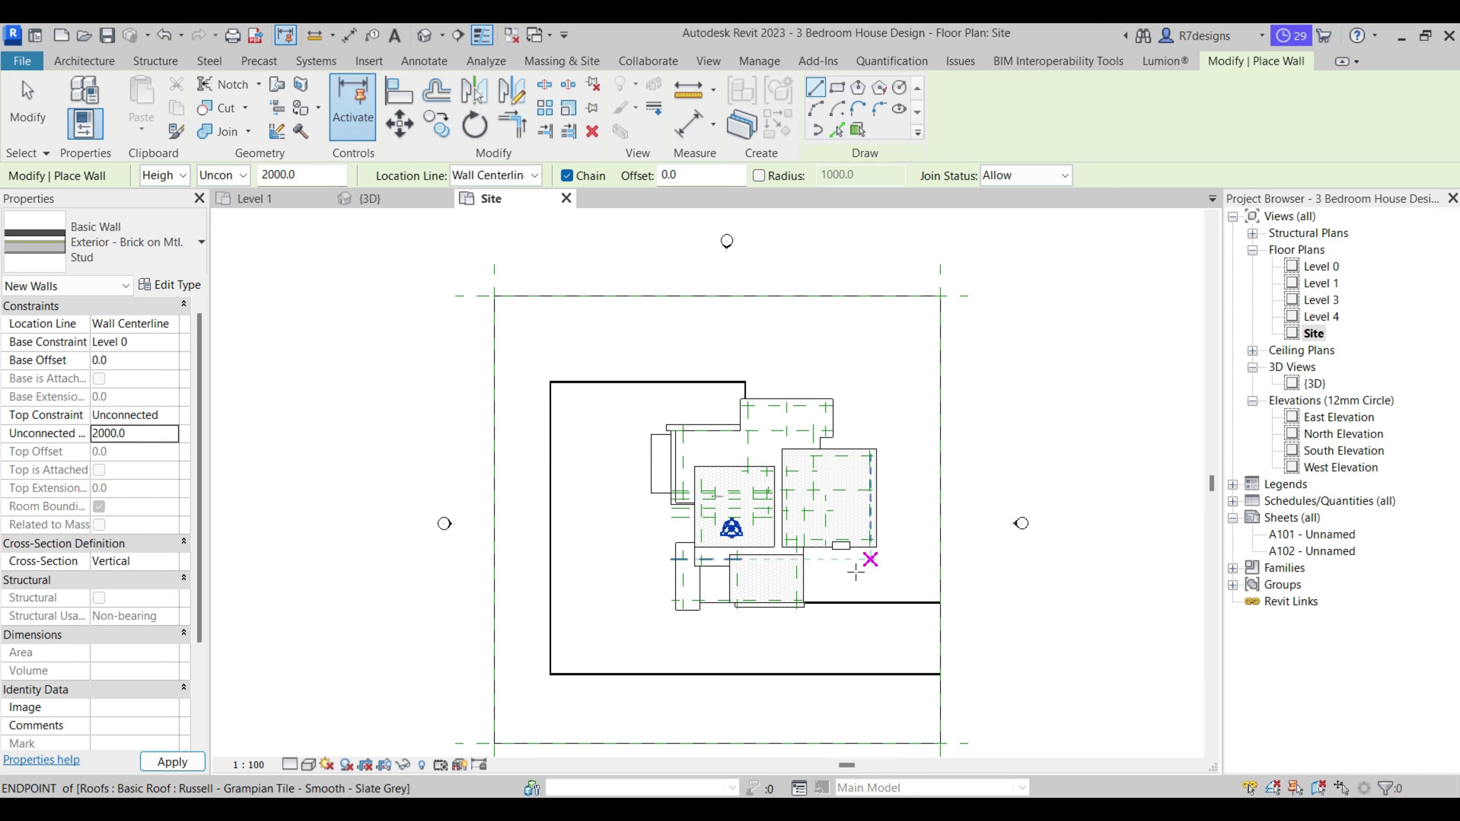
Chain 2000 mm brick walls through the site's reference-plane corners to the top-right intersection.
{"action": "scroll", "coordinate": [856, 572], "scroll_direction": "down", "scroll_amount": 1}
{"action": "scroll", "coordinate": [922, 615], "scroll_direction": "up", "scroll_amount": 4}
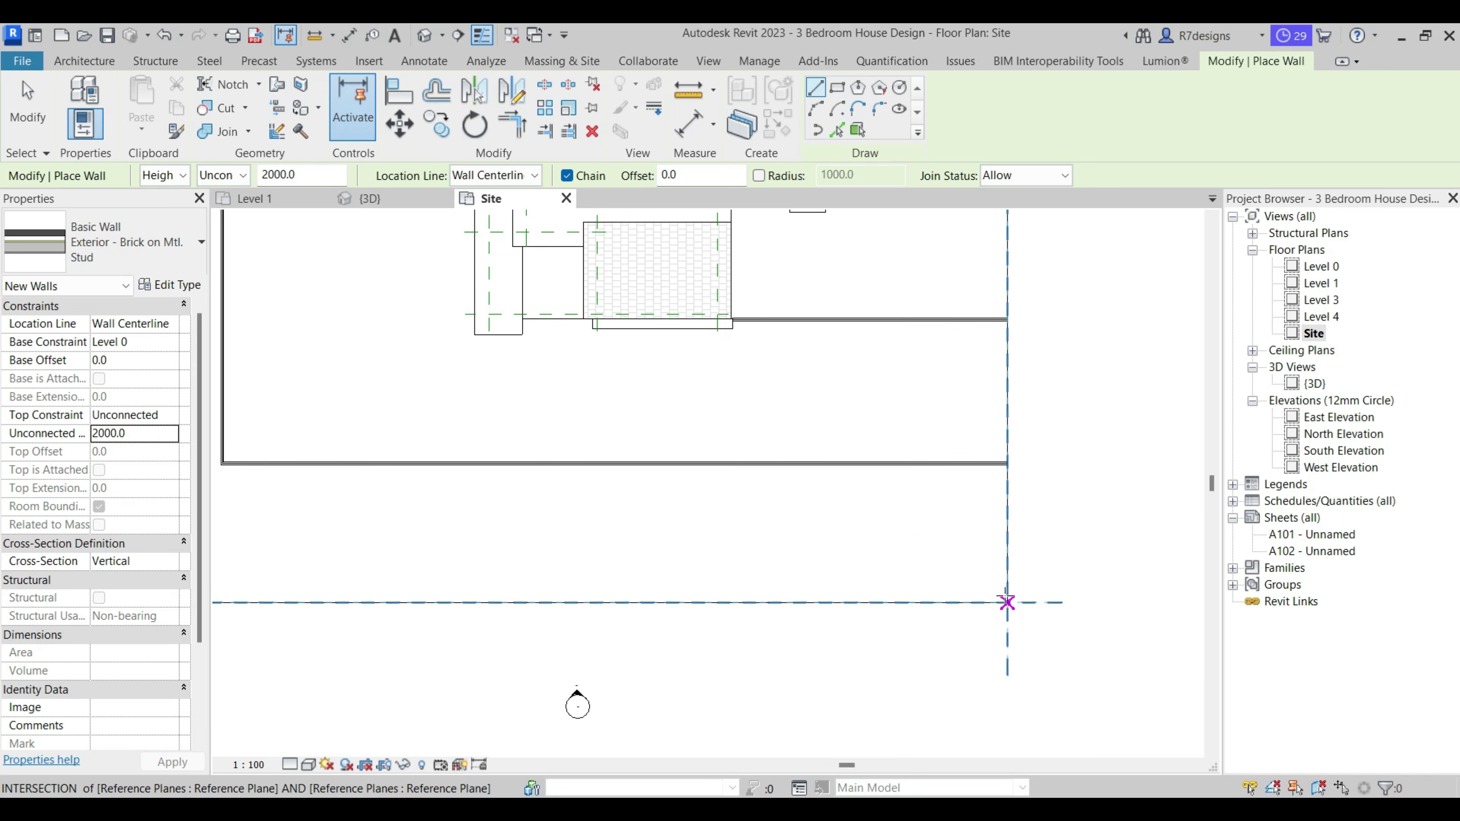
{"action": "scroll", "coordinate": [1007, 602], "scroll_direction": "up", "scroll_amount": 2}
{"action": "scroll", "coordinate": [1009, 601], "scroll_direction": "up", "scroll_amount": 1}
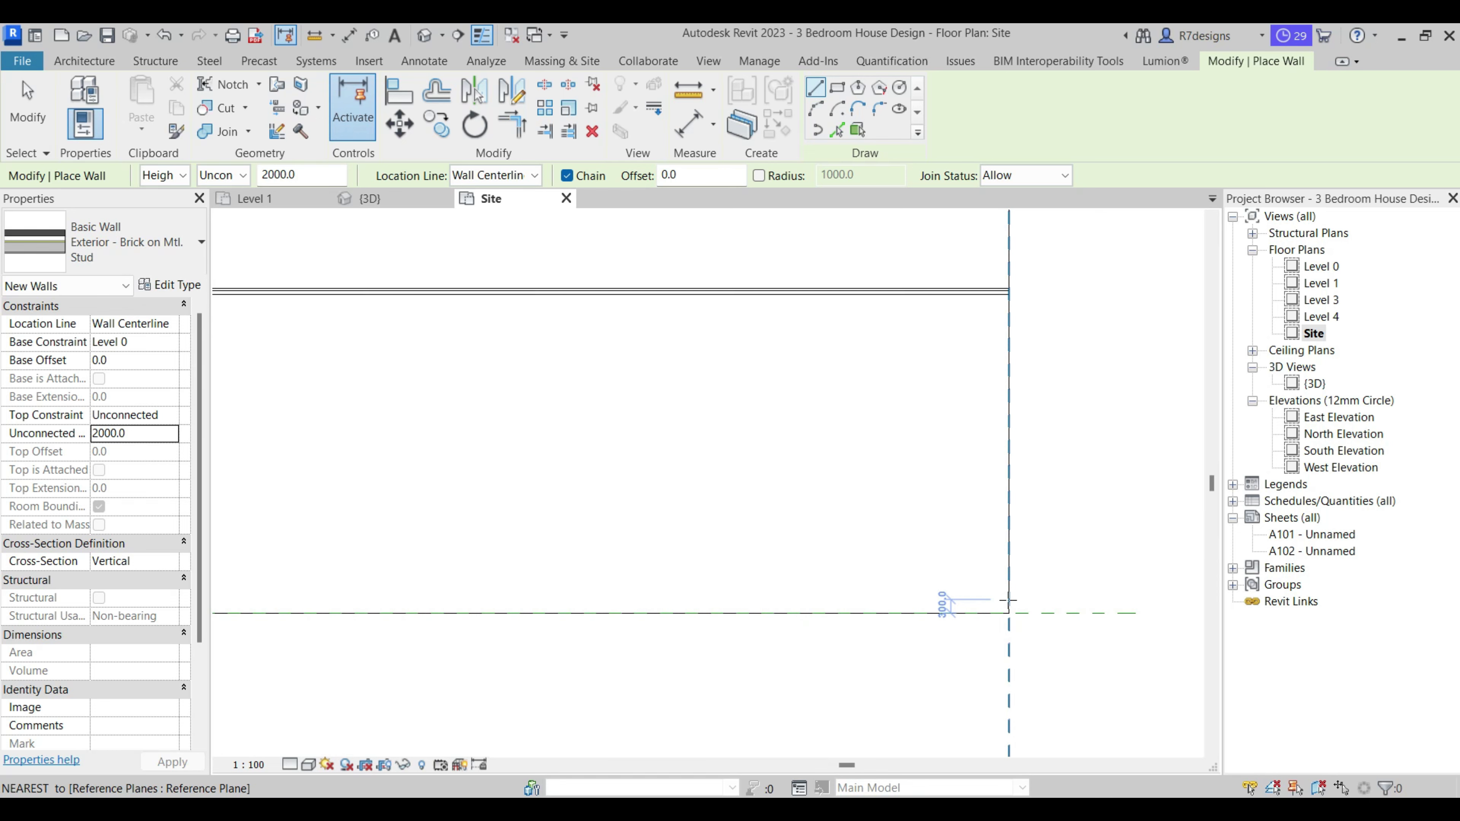
{"action": "left_click", "coordinate": [1008, 603]}
{"action": "scroll", "coordinate": [920, 604], "scroll_direction": "down", "scroll_amount": 2}
{"action": "scroll", "coordinate": [554, 605], "scroll_direction": "down", "scroll_amount": 2}
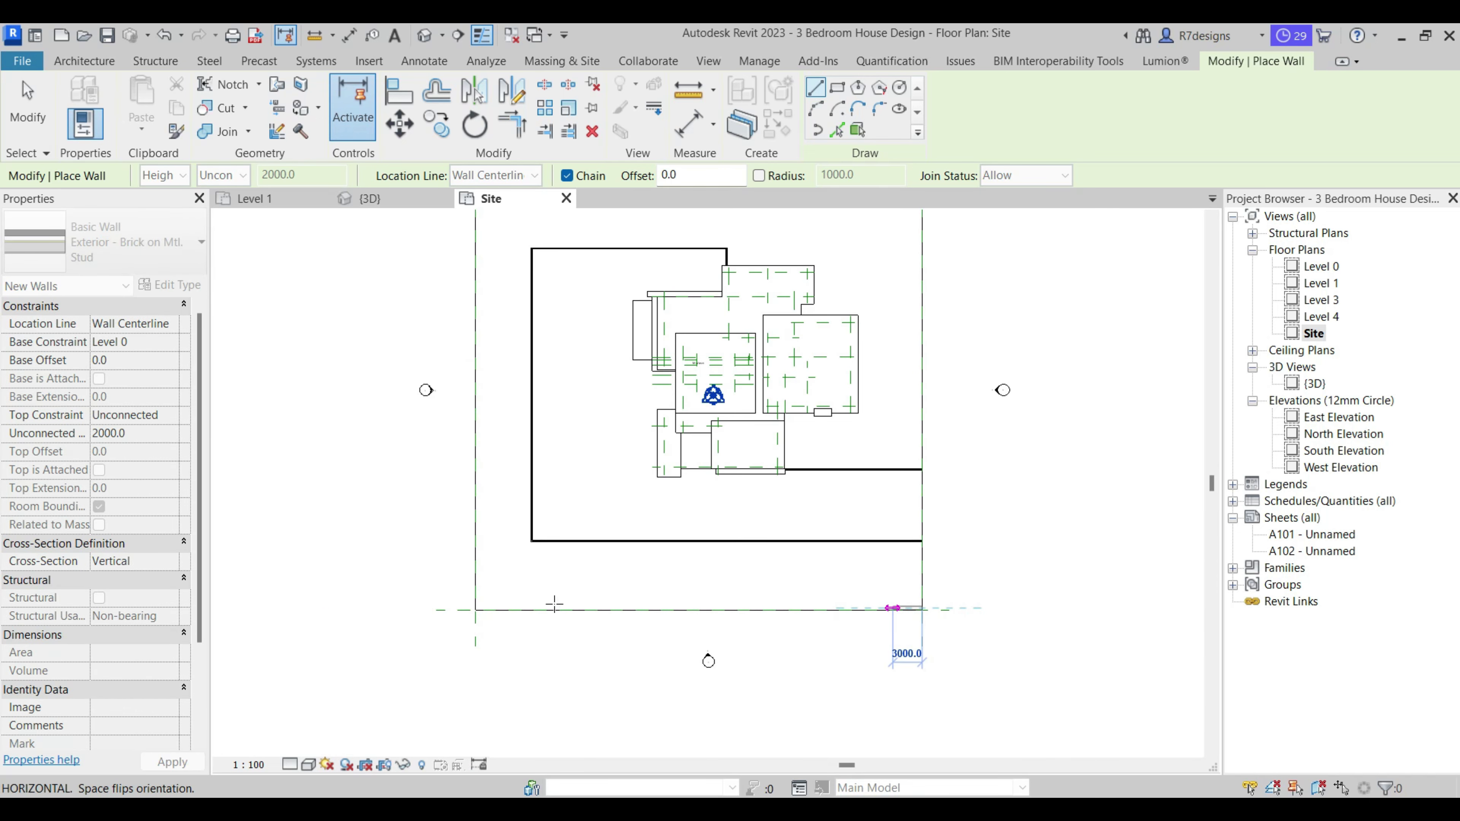
{"action": "scroll", "coordinate": [680, 611], "scroll_direction": "up", "scroll_amount": 4}
{"action": "scroll", "coordinate": [862, 596], "scroll_direction": "up", "scroll_amount": 2}
{"action": "scroll", "coordinate": [914, 576], "scroll_direction": "up", "scroll_amount": 1}
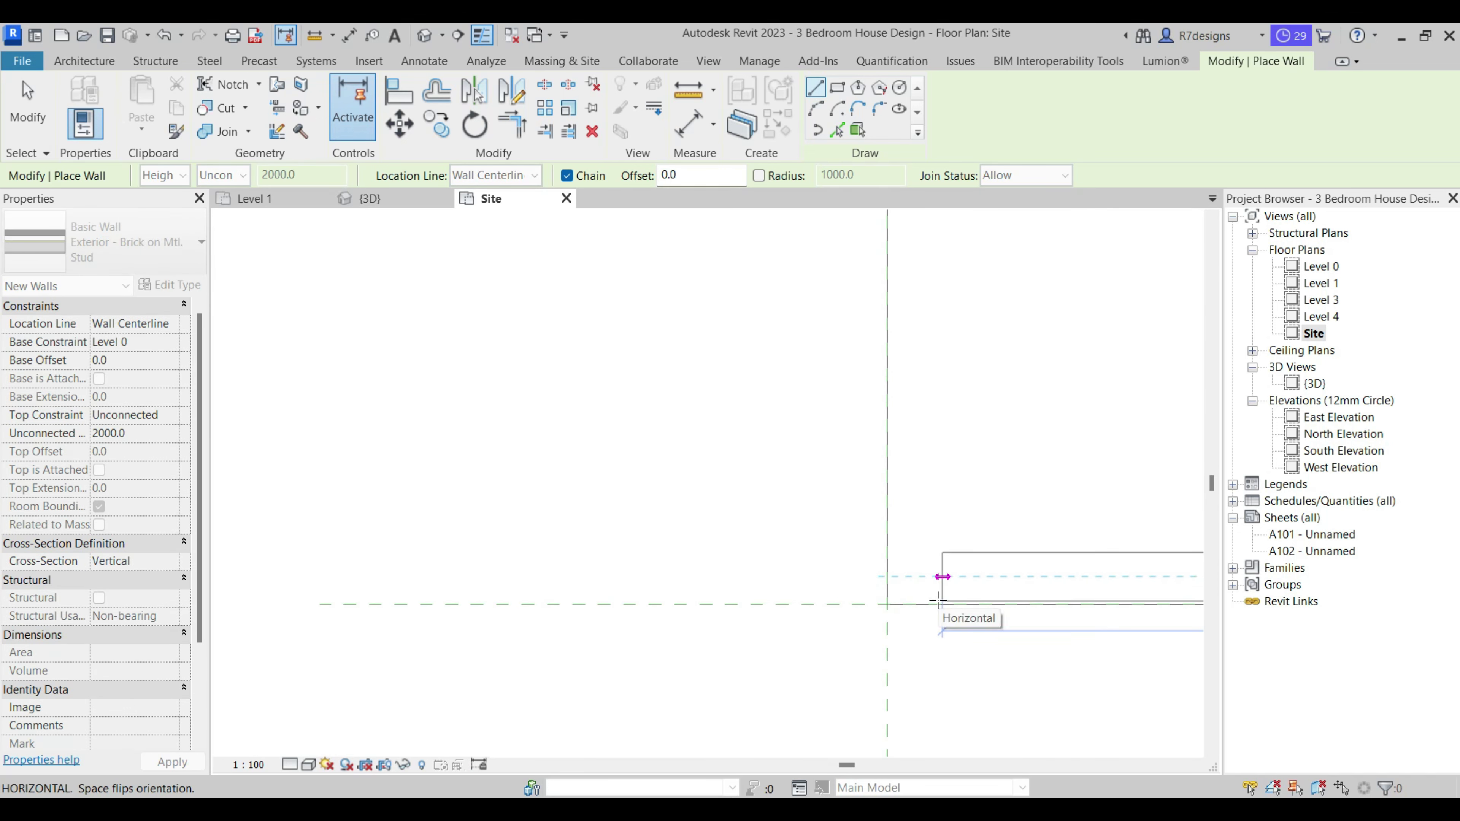
{"action": "scroll", "coordinate": [928, 576], "scroll_direction": "down", "scroll_amount": 3}
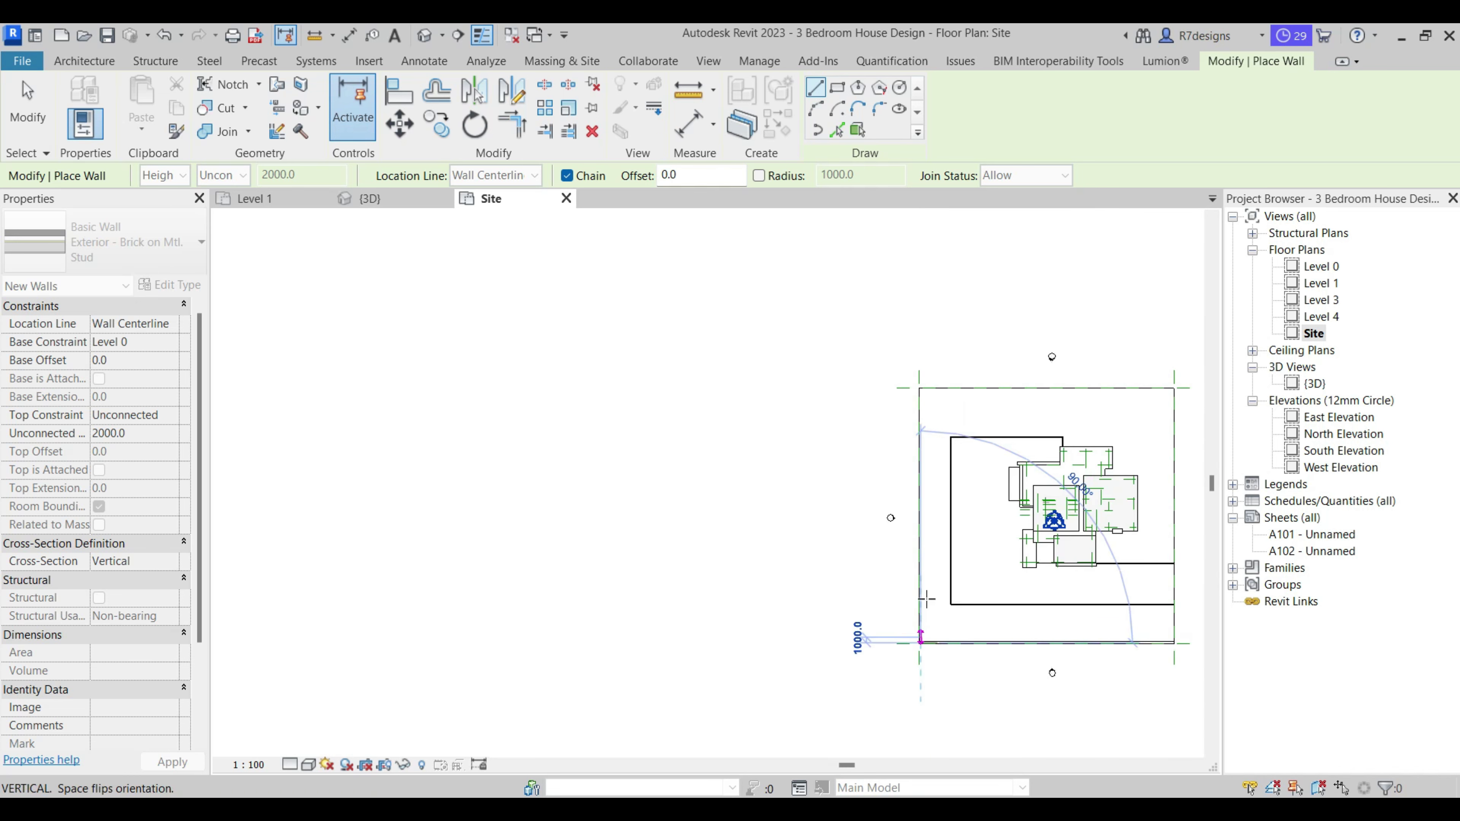
{"action": "scroll", "coordinate": [929, 397], "scroll_direction": "up", "scroll_amount": 3}
{"action": "scroll", "coordinate": [897, 374], "scroll_direction": "up", "scroll_amount": 1}
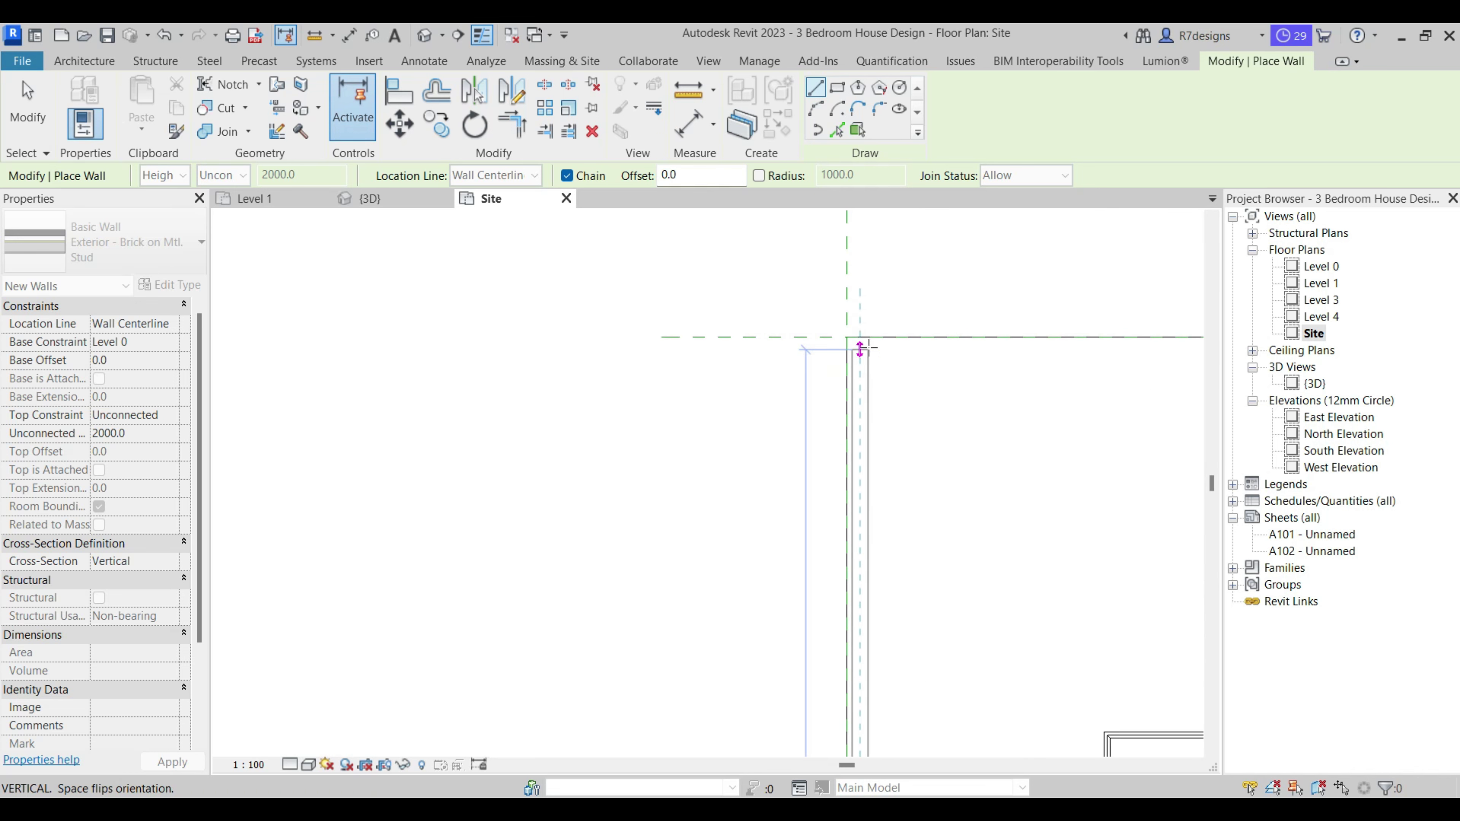
{"action": "left_click", "coordinate": [860, 348]}
{"action": "scroll", "coordinate": [920, 322], "scroll_direction": "down", "scroll_amount": 3}
{"action": "scroll", "coordinate": [1074, 334], "scroll_direction": "up", "scroll_amount": 1}
{"action": "scroll", "coordinate": [1109, 385], "scroll_direction": "up", "scroll_amount": 3}
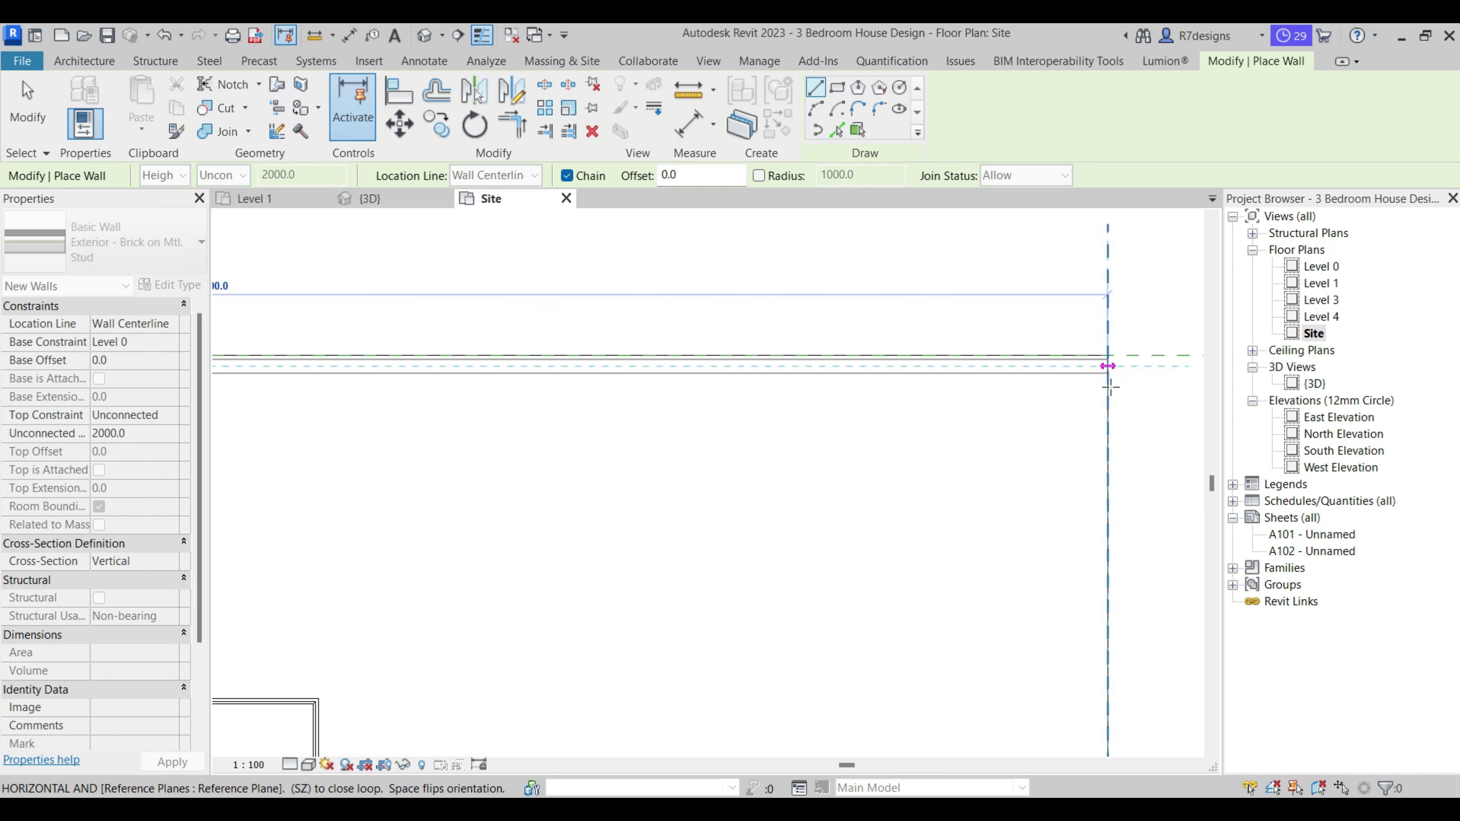
{"action": "left_click", "coordinate": [1108, 368]}
Cancel the stray angled wall and draw the last segment from the paving to the bottom wall.
{"action": "scroll", "coordinate": [1095, 368], "scroll_direction": "down", "scroll_amount": 3}
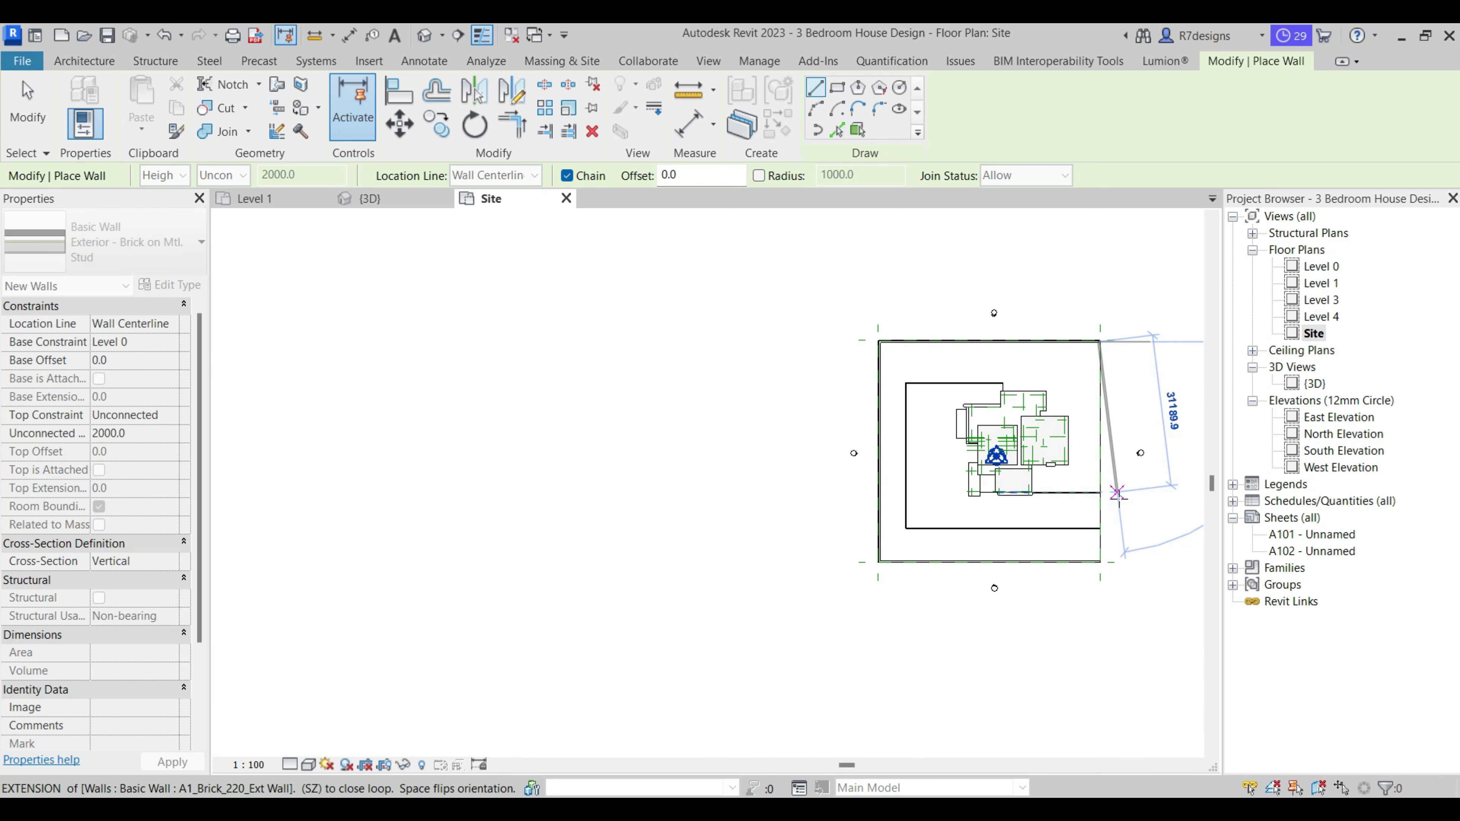
{"action": "scroll", "coordinate": [1092, 489], "scroll_direction": "up", "scroll_amount": 3}
{"action": "scroll", "coordinate": [1040, 454], "scroll_direction": "up", "scroll_amount": 3}
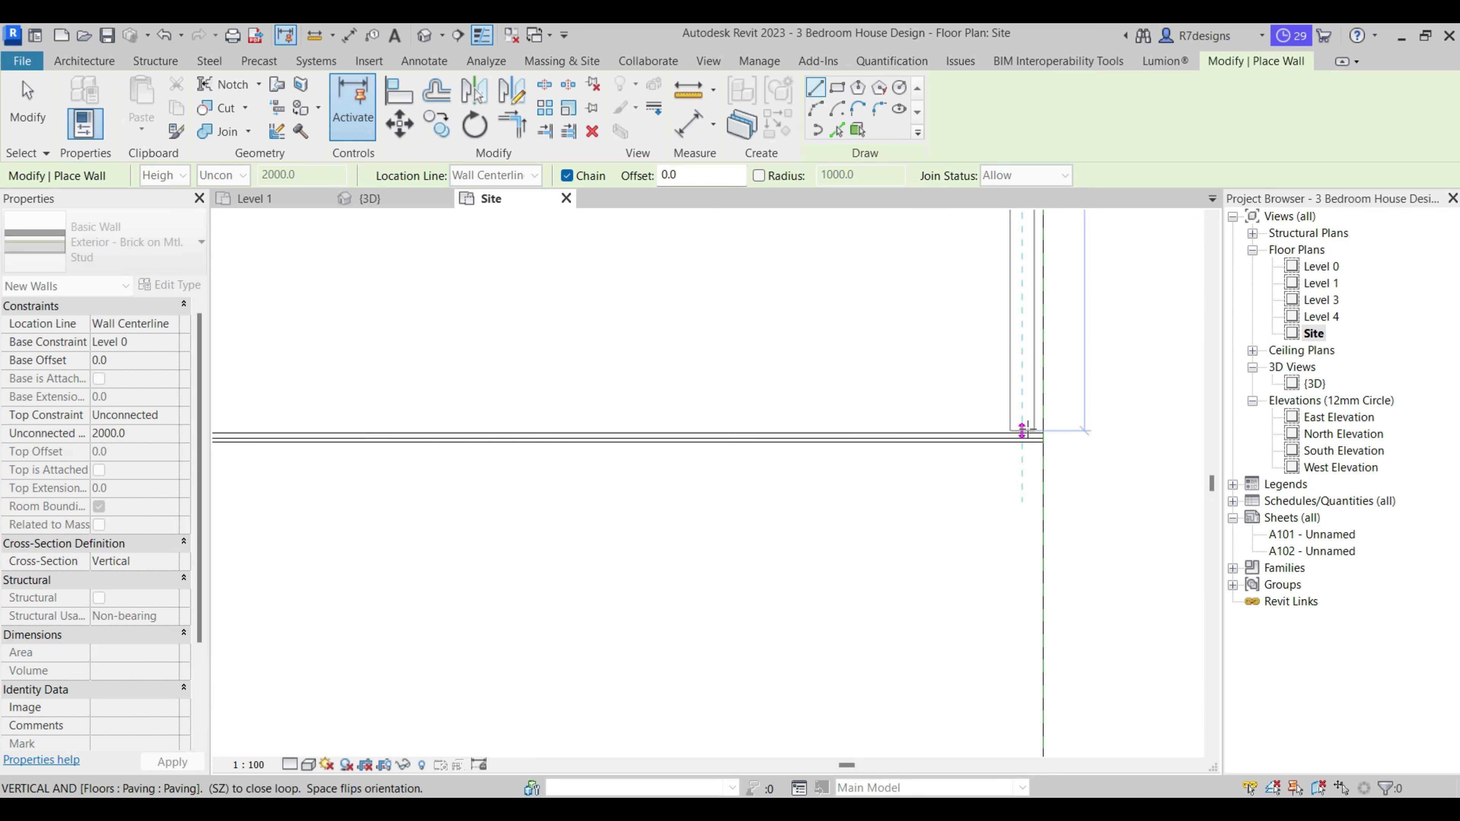
{"action": "scroll", "coordinate": [1023, 434], "scroll_direction": "up", "scroll_amount": 3}
{"action": "right_click", "coordinate": [923, 341]}
{"action": "left_click", "coordinate": [973, 352]}
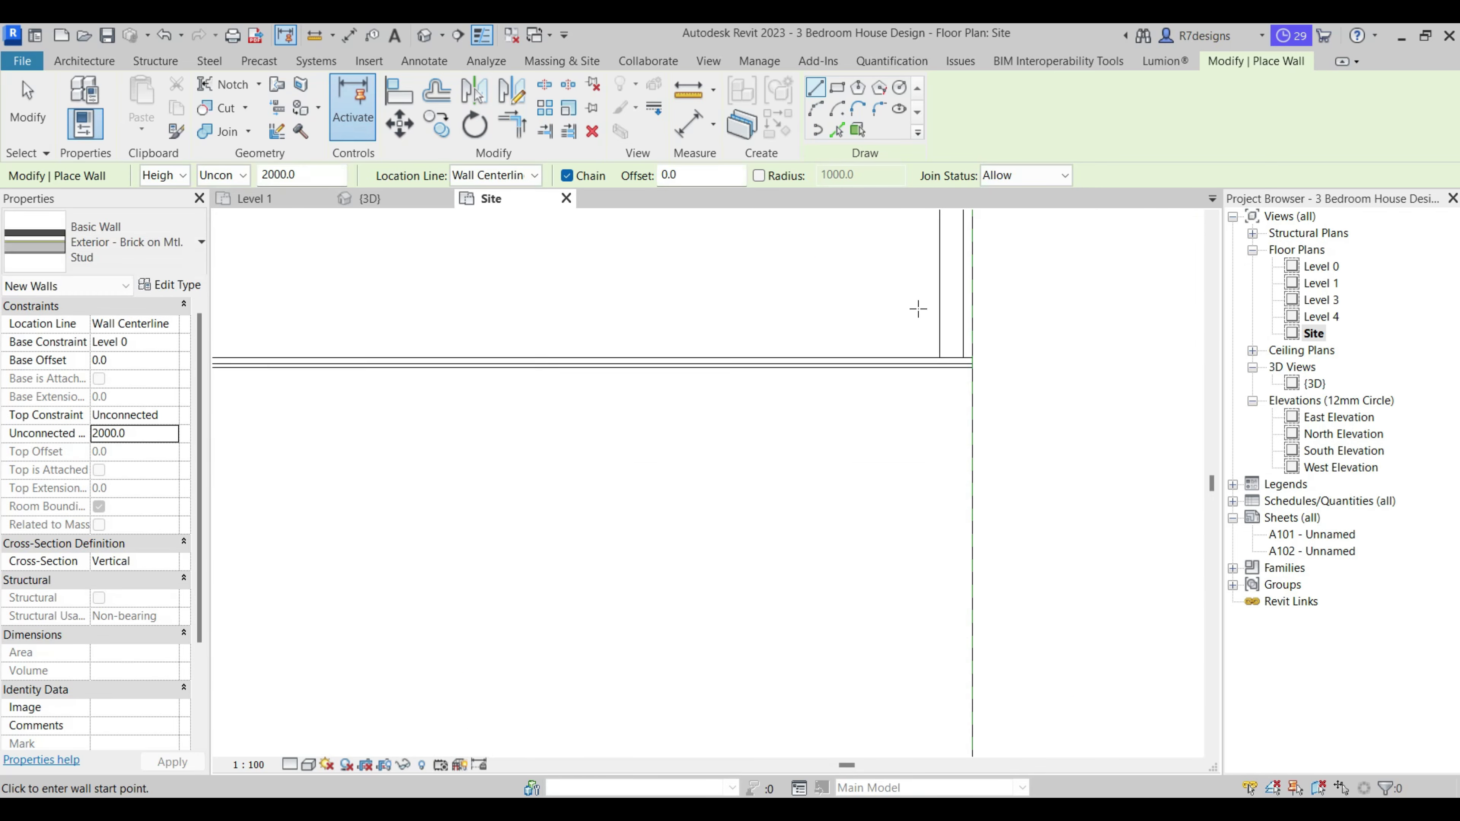
{"action": "scroll", "coordinate": [922, 531], "scroll_direction": "down", "scroll_amount": 3}
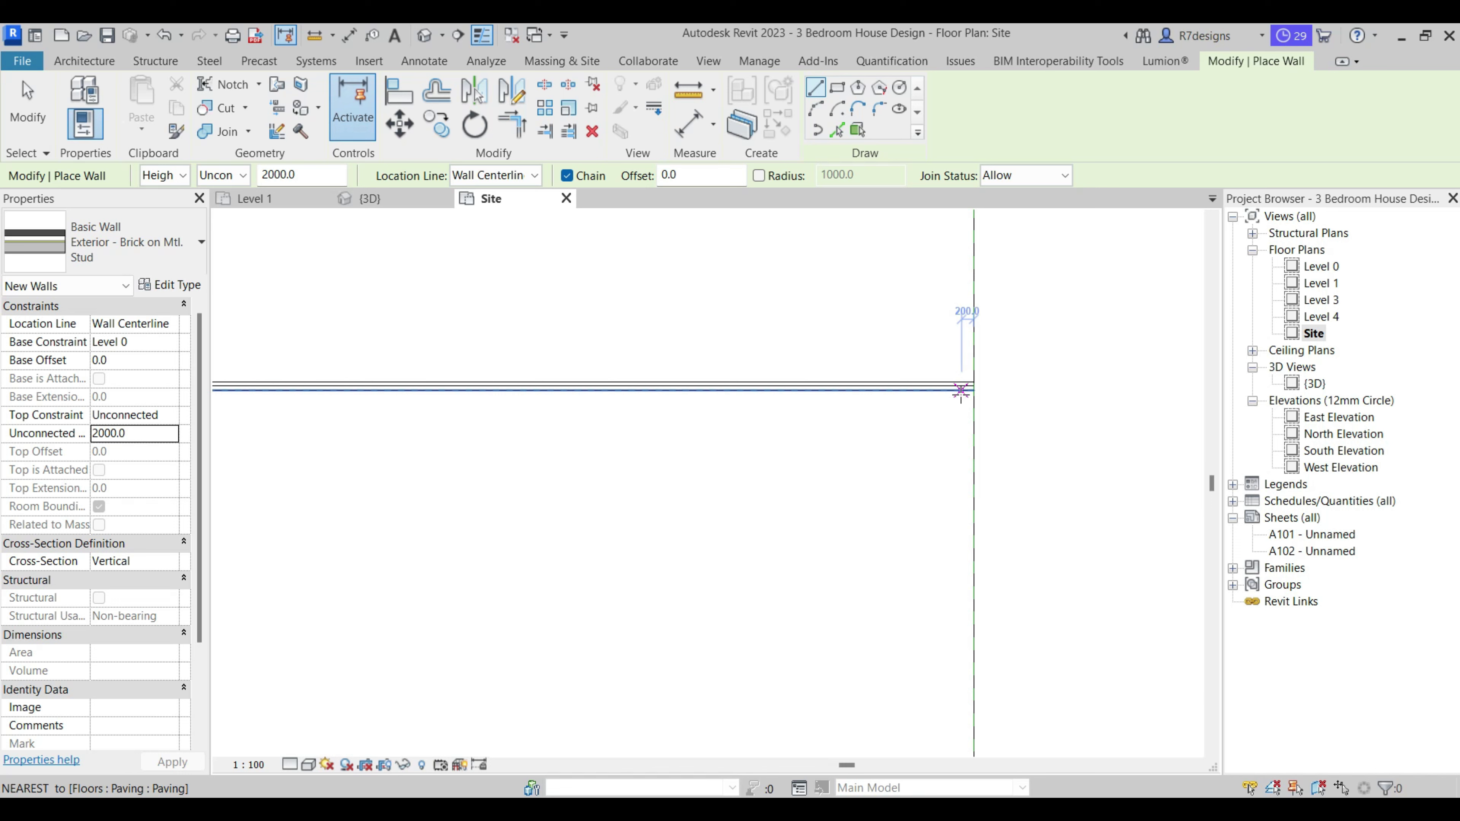
{"action": "scroll", "coordinate": [965, 391], "scroll_direction": "down", "scroll_amount": 2}
{"action": "scroll", "coordinate": [964, 391], "scroll_direction": "down", "scroll_amount": 1}
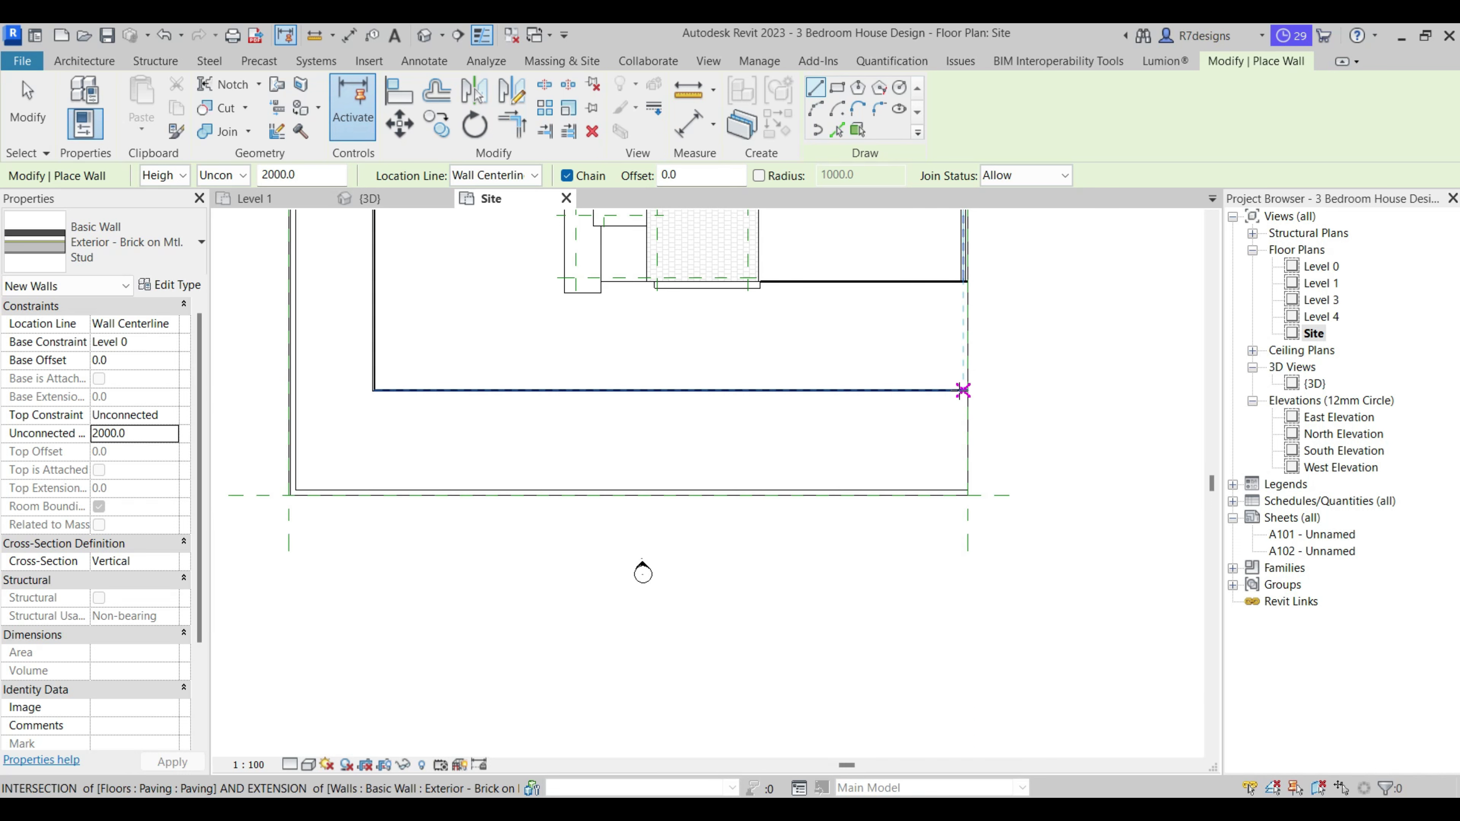
{"action": "left_click", "coordinate": [963, 392]}
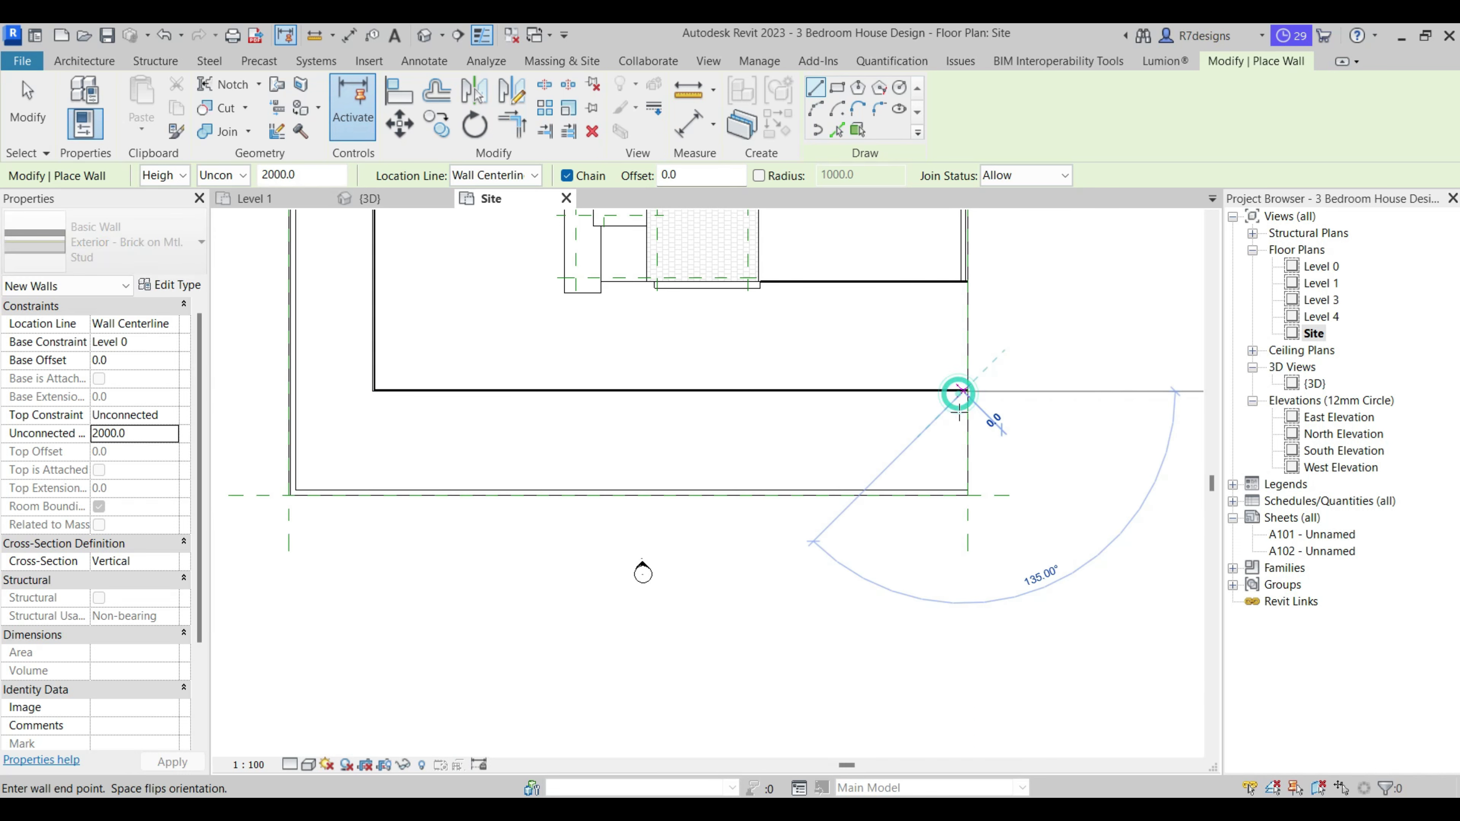
{"action": "left_click", "coordinate": [963, 492]}
{"action": "key", "text": "Escape"}
{"action": "left_click", "coordinate": [19, 121]}
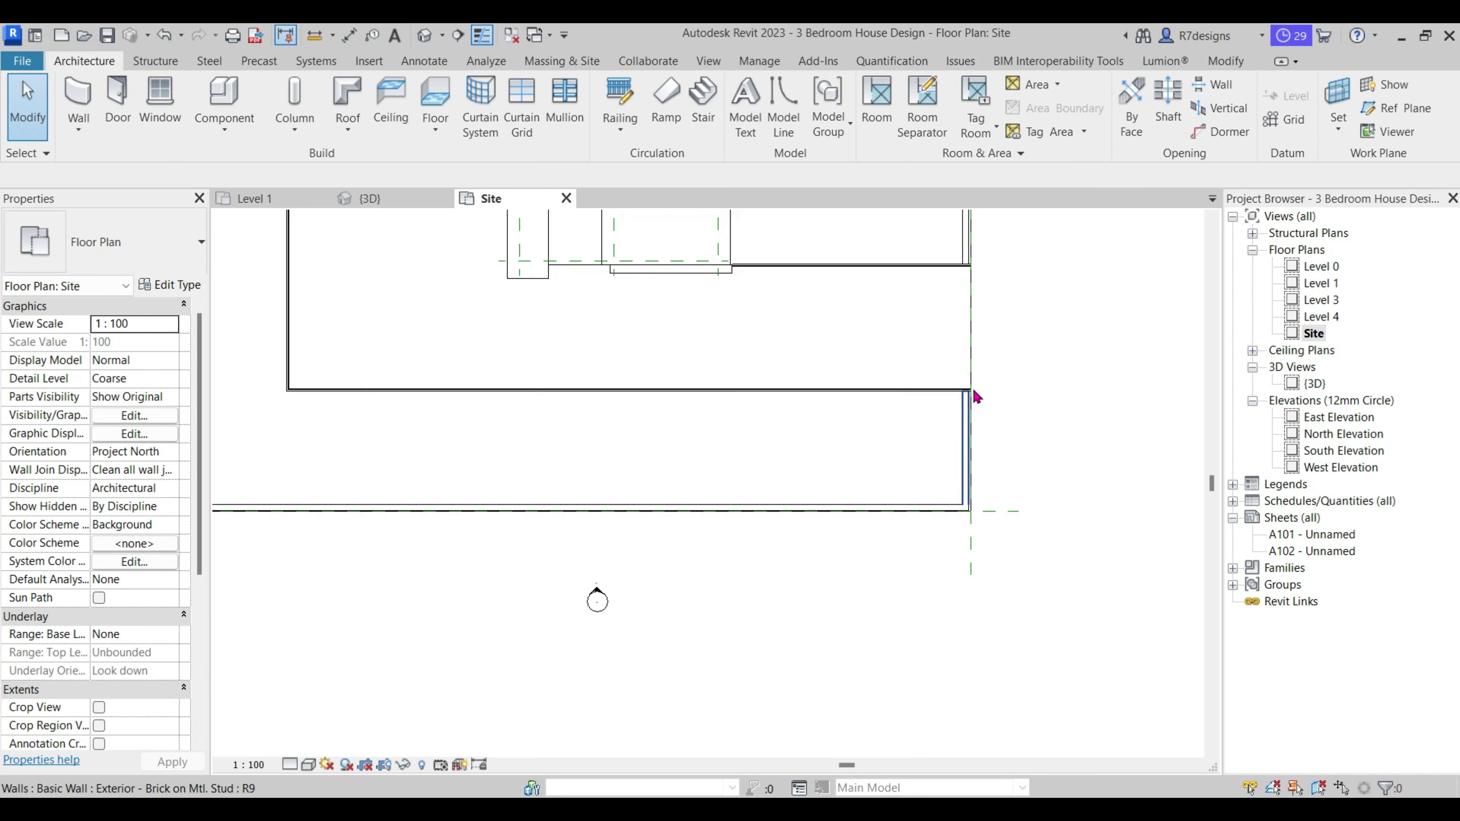
{"action": "scroll", "coordinate": [966, 397], "scroll_direction": "up", "scroll_amount": 3}
Orbit and pan the {3D} view to inspect the brick boundary walls around the house and paving.
{"action": "scroll", "coordinate": [1014, 474], "scroll_direction": "down", "scroll_amount": 4}
{"action": "scroll", "coordinate": [1014, 477], "scroll_direction": "down", "scroll_amount": 2}
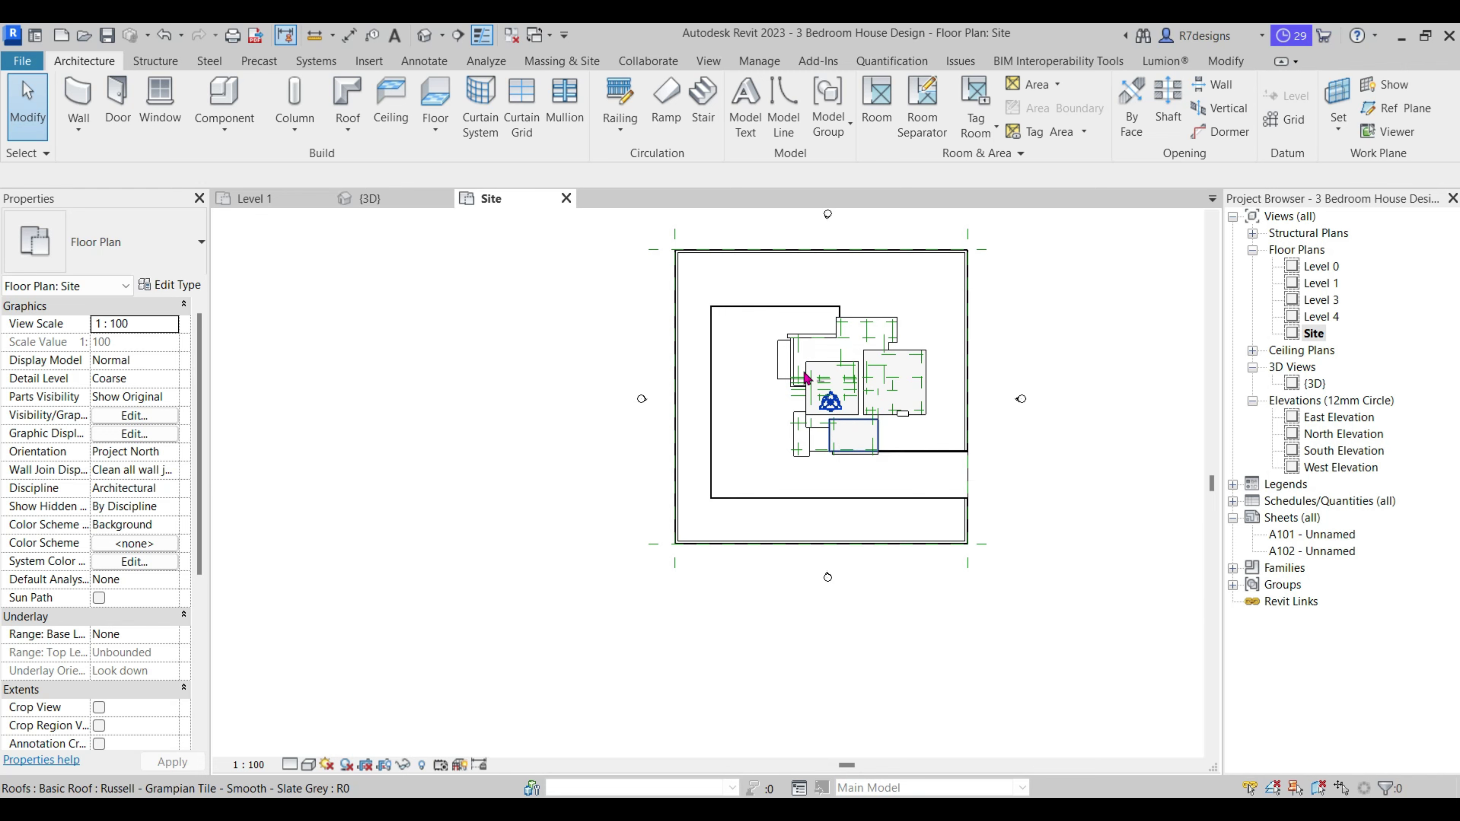
{"action": "left_click", "coordinate": [370, 198]}
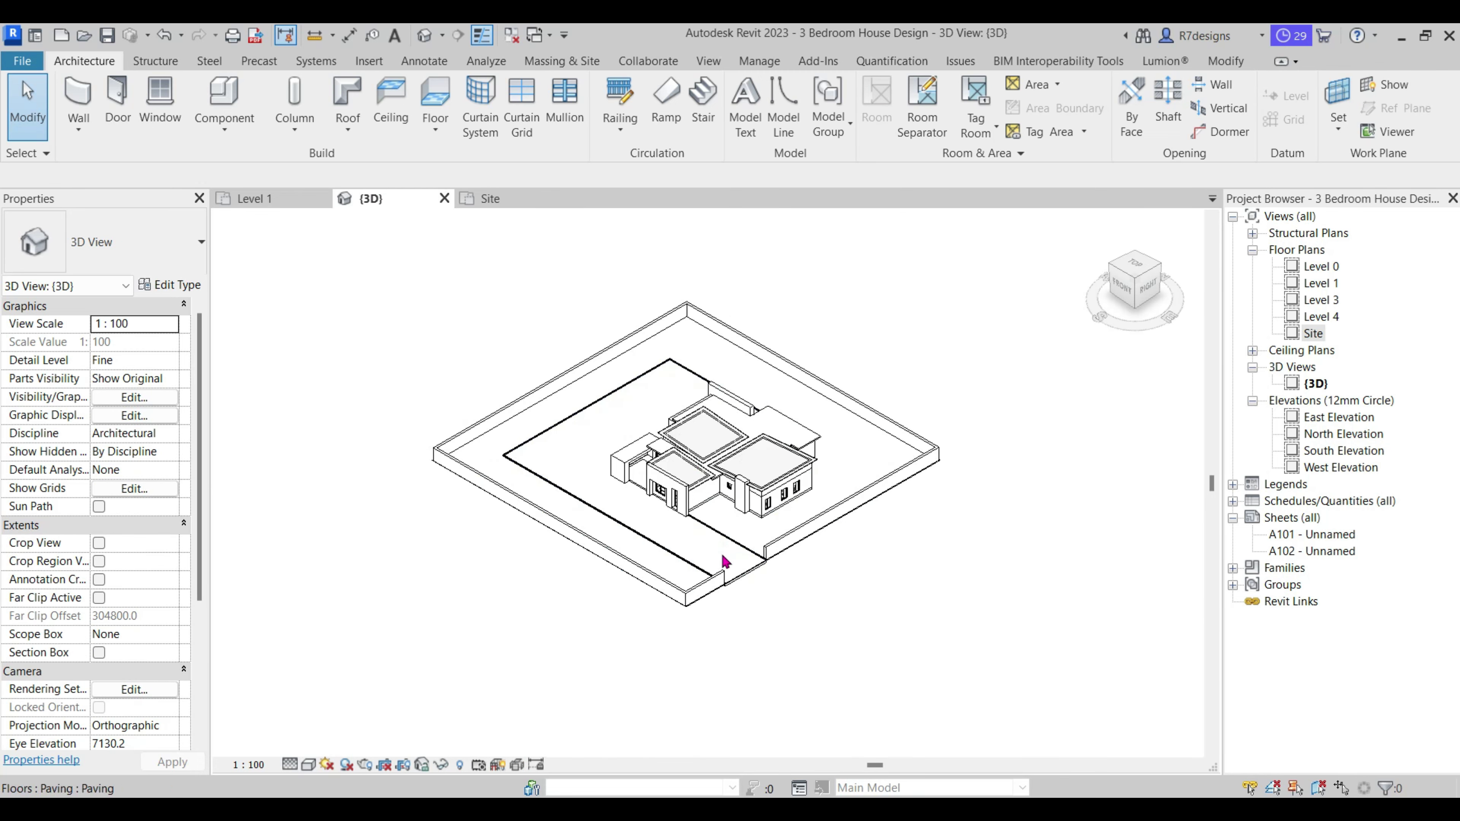
{"action": "scroll", "coordinate": [776, 491], "scroll_direction": "up", "scroll_amount": 3}
{"action": "mouse_move", "coordinate": [1134, 285]}
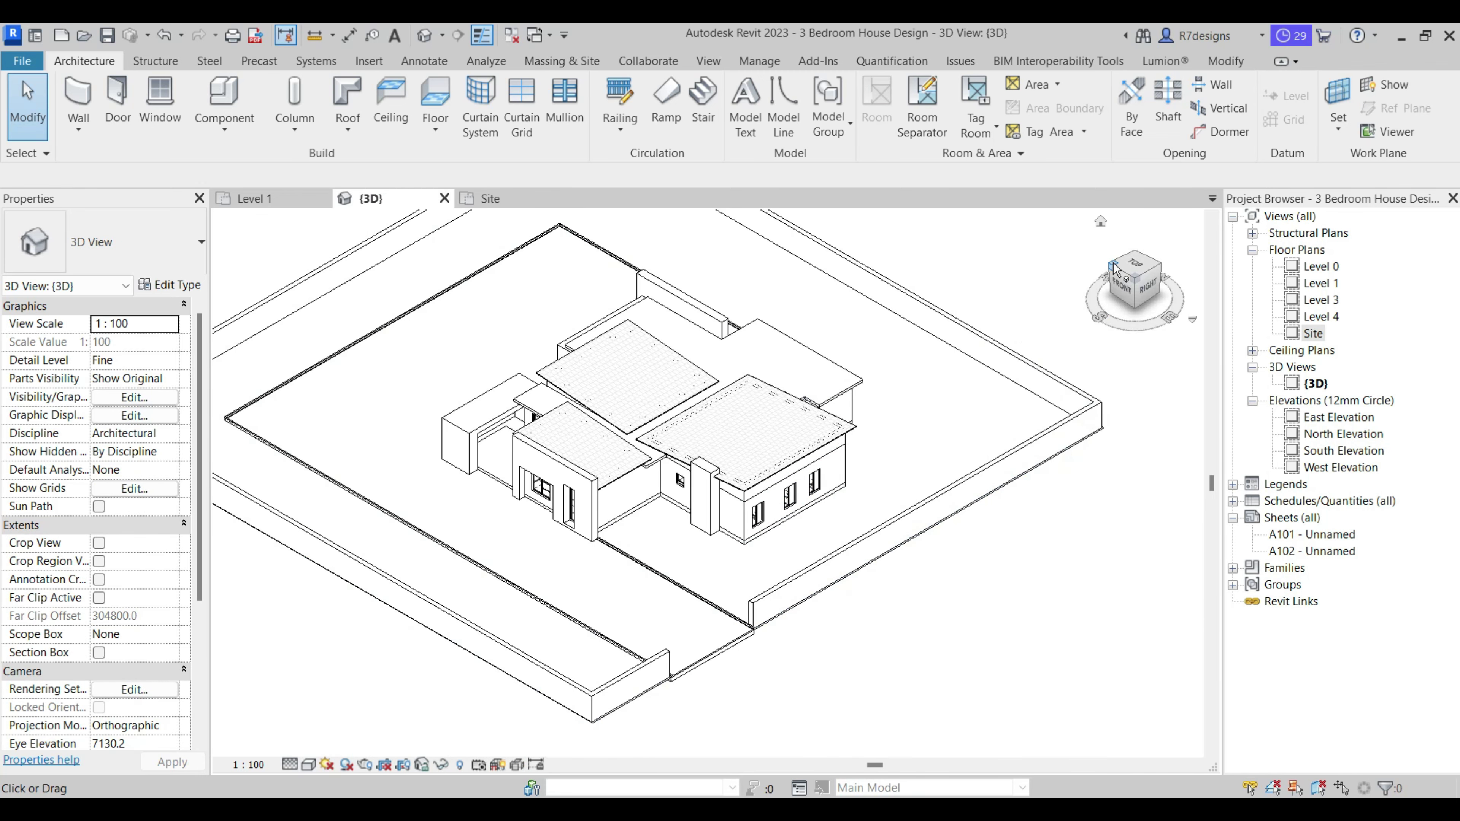
{"action": "left_click", "coordinate": [1114, 268]}
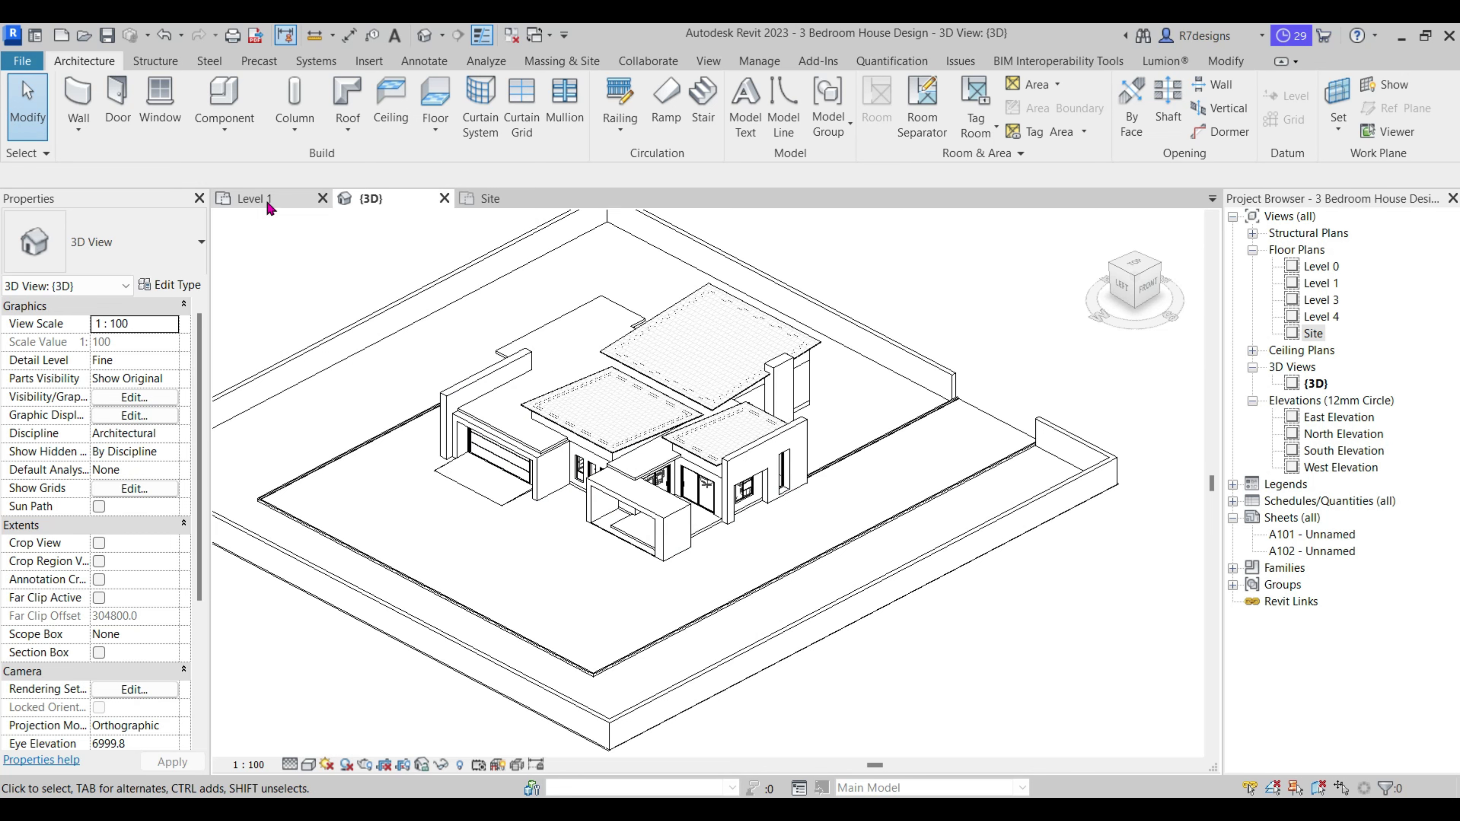
{"action": "middle_click_drag", "start_coordinate": [535, 339], "coordinate": [566, 374]}
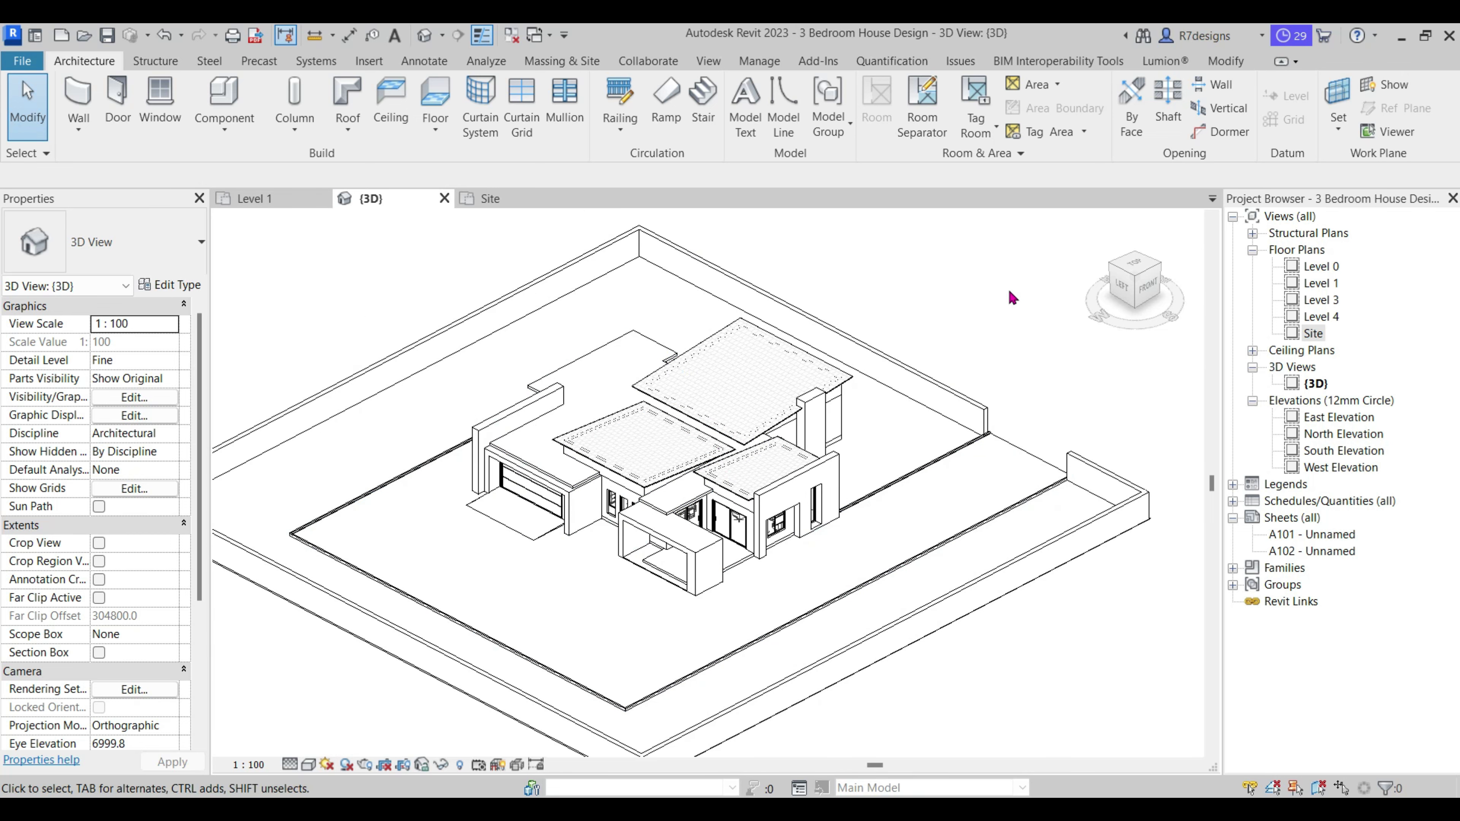